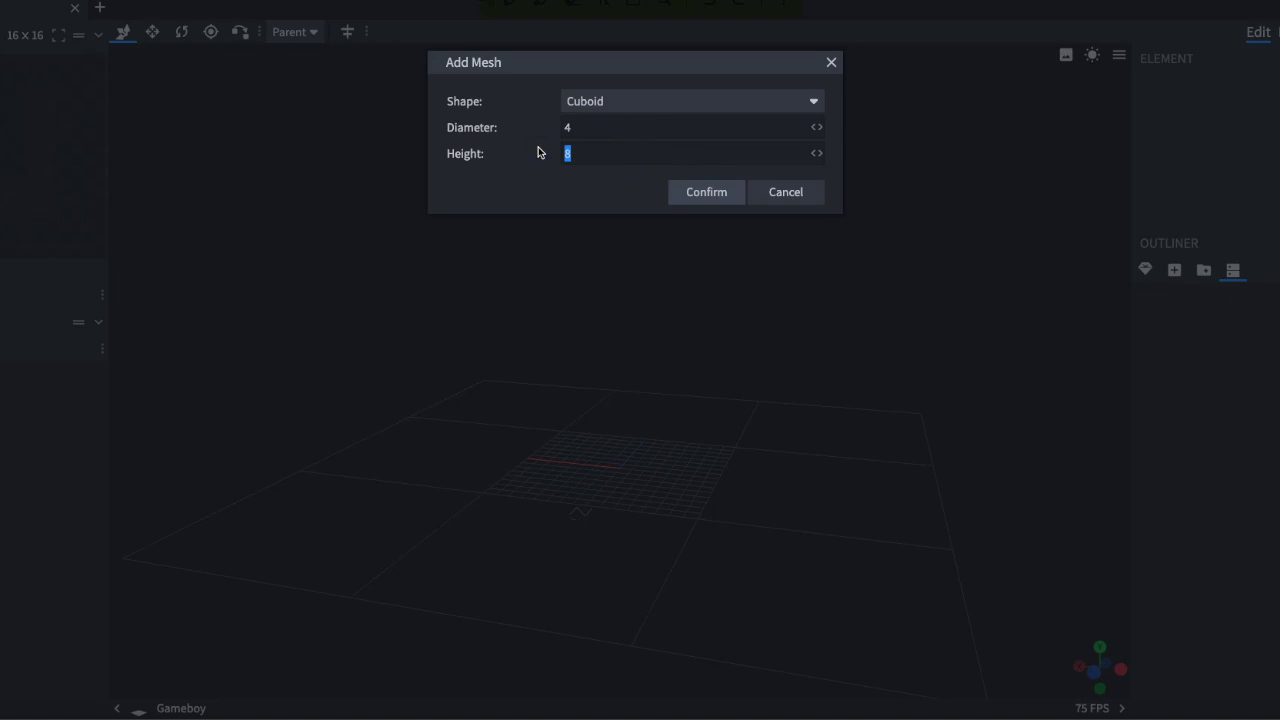
Step: Add a cuboid mesh with diameter 4 and height 8, and resize it to 8 wide and 12 tall
{"action": "left_click", "coordinate": [732, 197]}
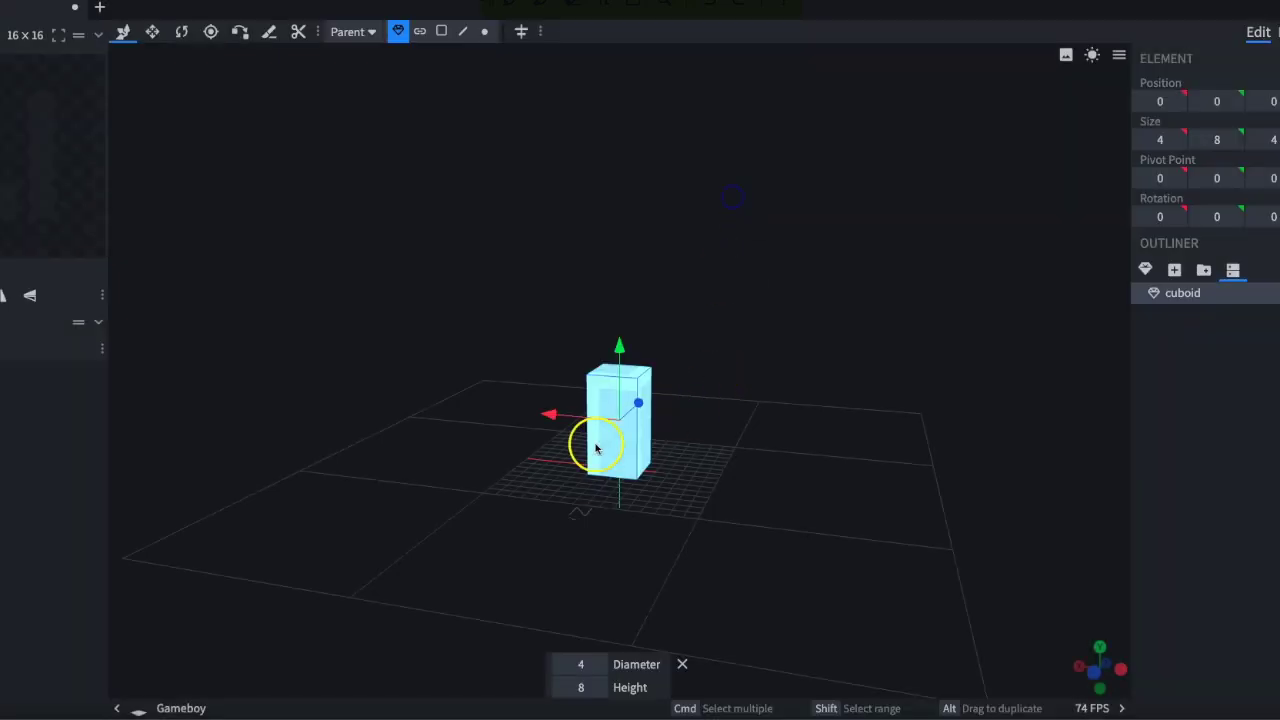
{"action": "key", "text": "s"}
{"action": "left_click_drag", "start_coordinate": [687, 432], "coordinate": [716, 432]}
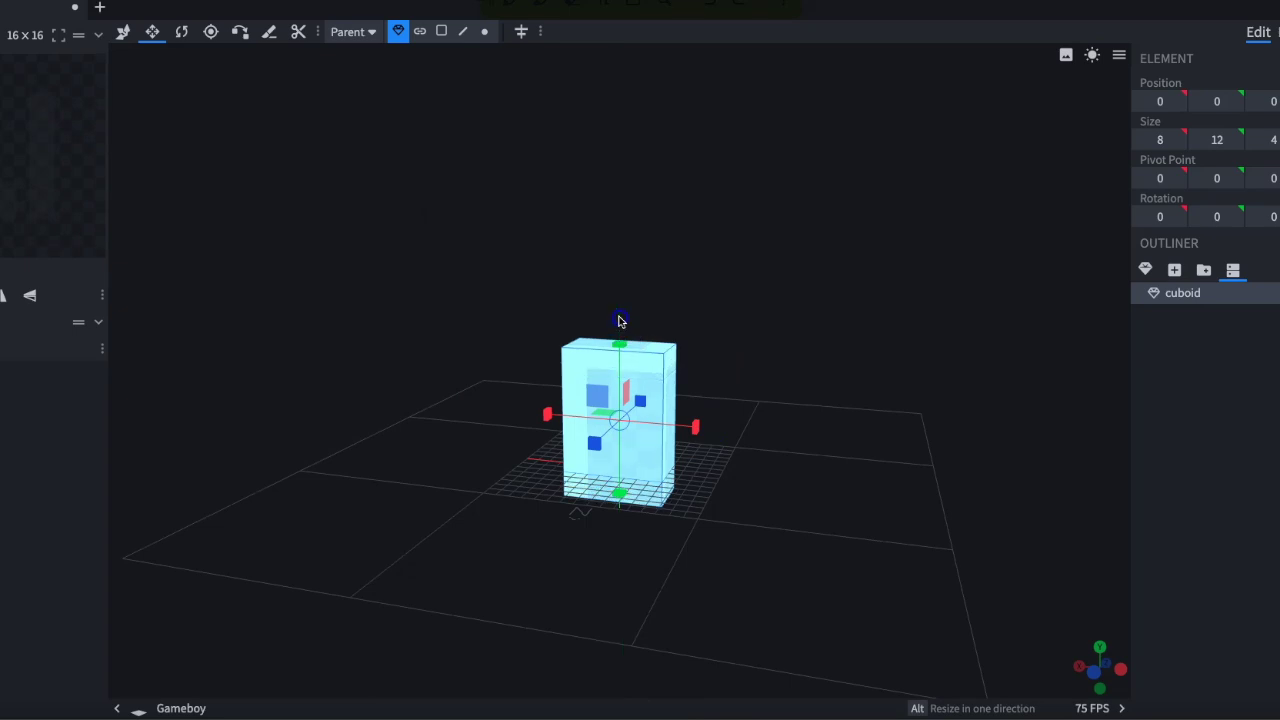
Step: Raise the cuboid to a Y position of 5.25 and reduce its depth to 2
{"action": "left_click_drag", "start_coordinate": [616, 341], "coordinate": [621, 272]}
{"action": "left_click_drag", "start_coordinate": [754, 320], "coordinate": [609, 315]}
{"action": "left_click_drag", "start_coordinate": [685, 406], "coordinate": [663, 397]}
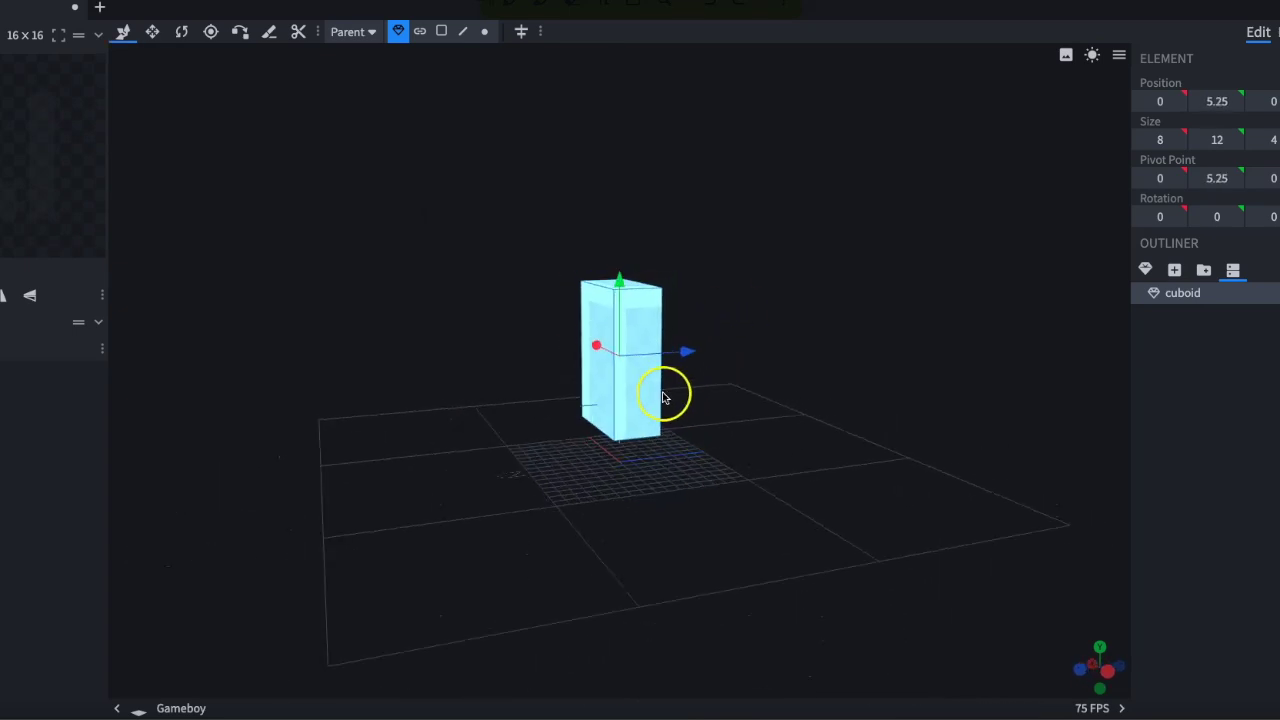
{"action": "left_click_drag", "start_coordinate": [688, 355], "coordinate": [688, 356]}
{"action": "left_click_drag", "start_coordinate": [761, 393], "coordinate": [732, 391]}
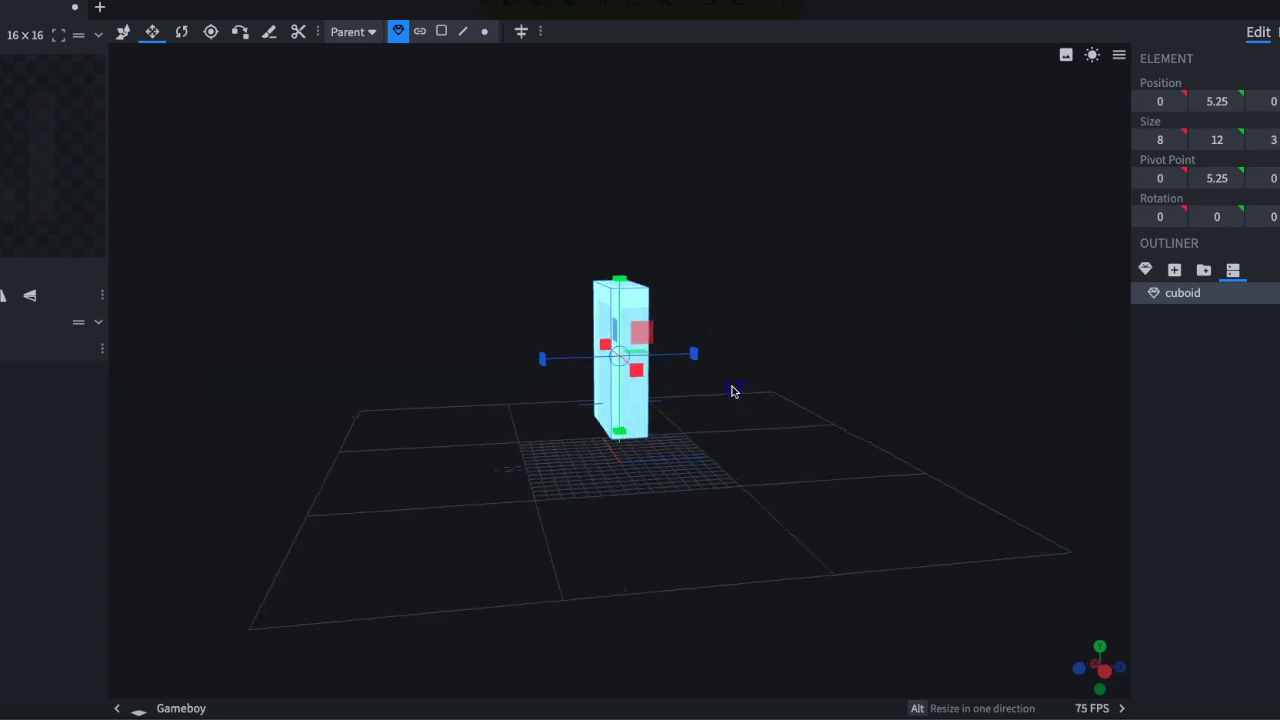
{"action": "scroll", "coordinate": [665, 360], "scroll_direction": "up", "scroll_amount": 3}
{"action": "left_click_drag", "start_coordinate": [697, 347], "coordinate": [695, 350]}
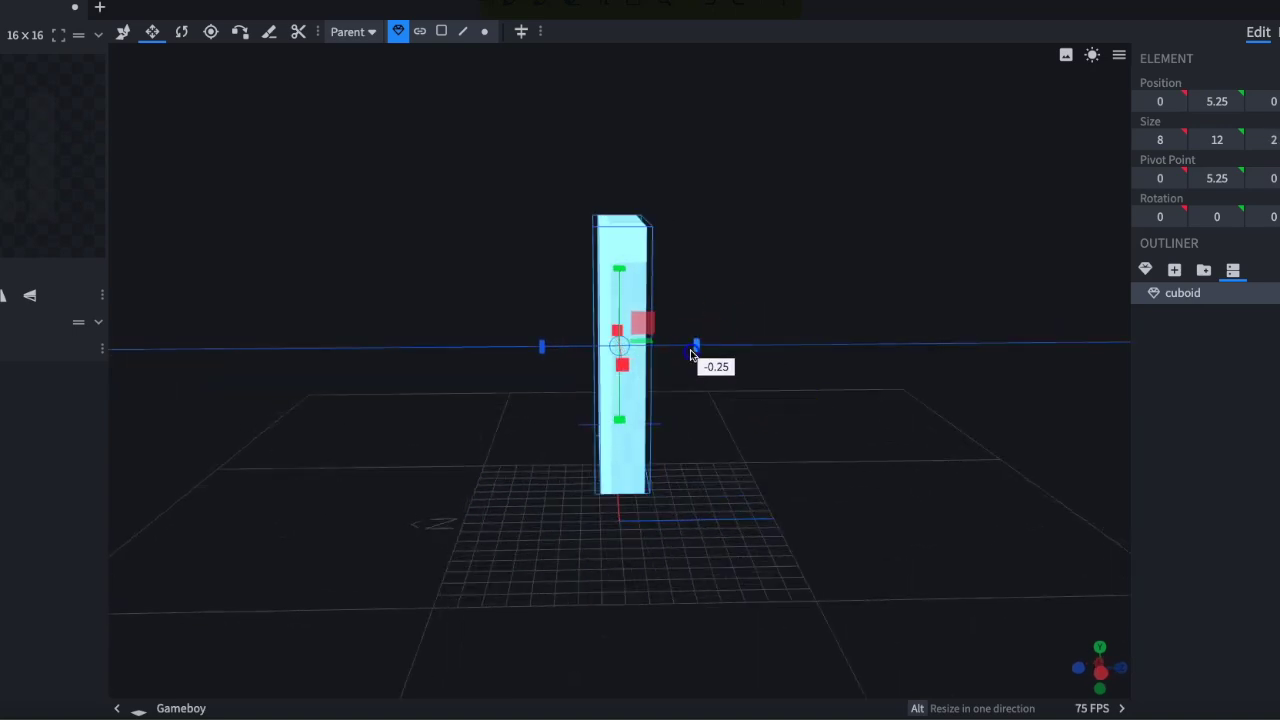
{"action": "left_click_drag", "start_coordinate": [784, 392], "coordinate": [651, 409]}
{"action": "left_click_drag", "start_coordinate": [774, 337], "coordinate": [600, 190]}
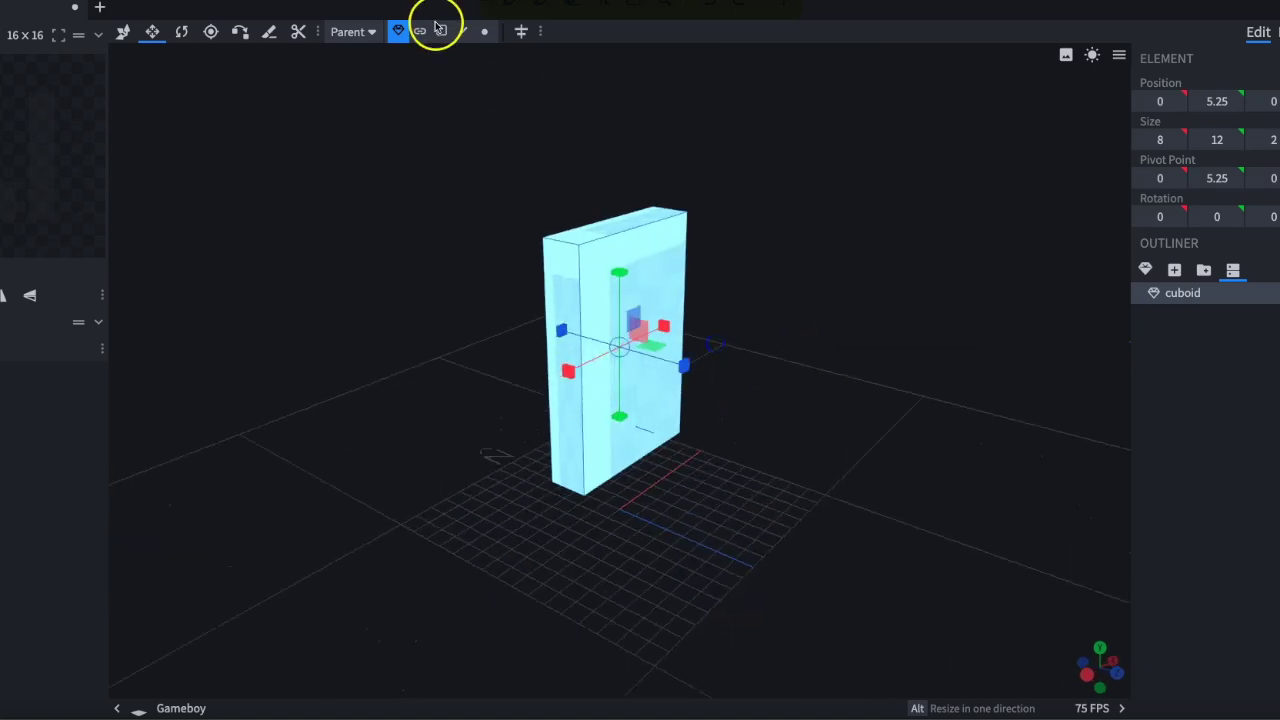
Step: Cut one horizontal loop across the cuboid's broad face and move the loop up to Y 7.25
{"action": "left_click", "coordinate": [441, 31]}
{"action": "left_click", "coordinate": [652, 290]}
{"action": "left_click_drag", "start_coordinate": [814, 368], "coordinate": [768, 348]}
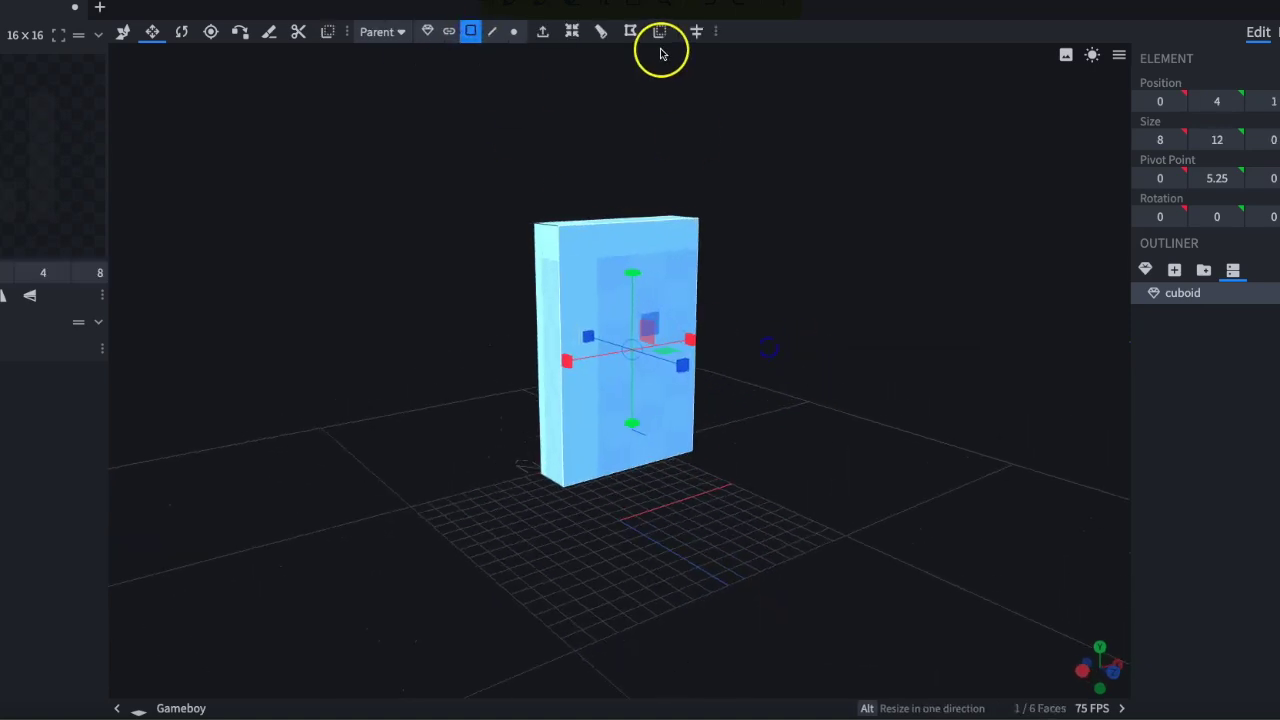
{"action": "left_click", "coordinate": [602, 32]}
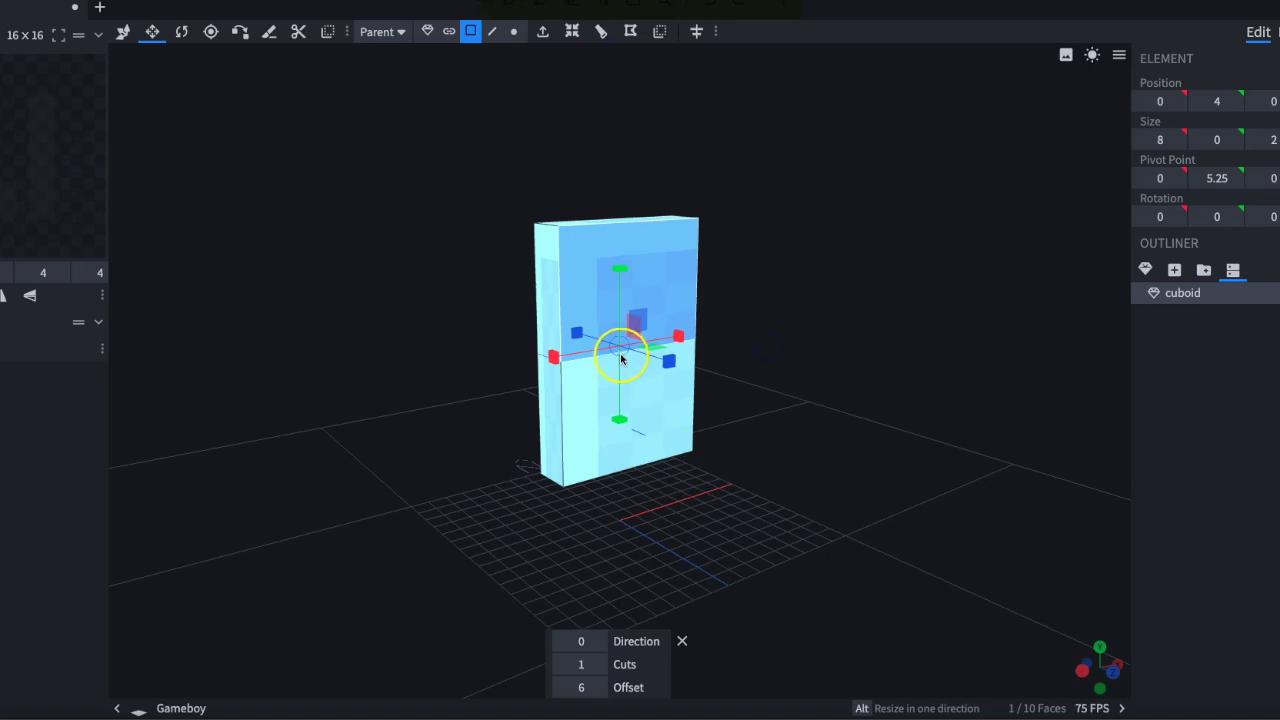
{"action": "left_click_drag", "start_coordinate": [619, 289], "coordinate": [614, 208]}
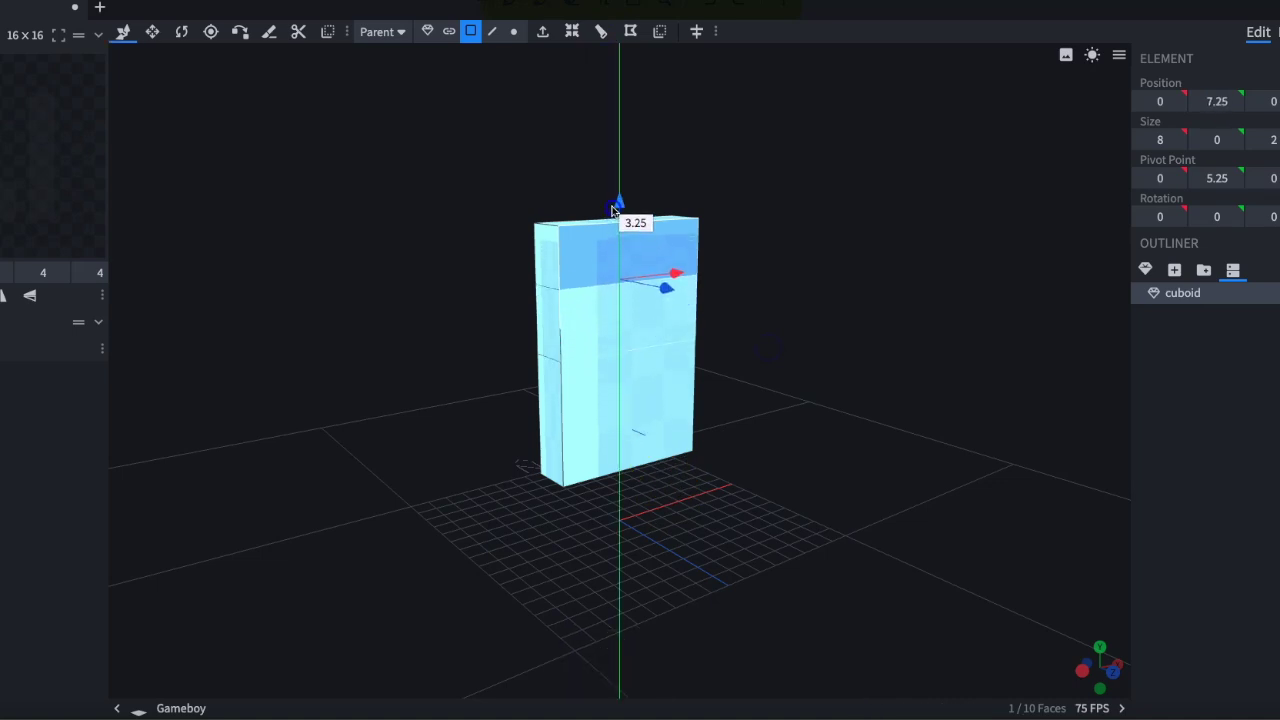
Step: Extrude the broad face below the cut outward by 1
{"action": "left_click", "coordinate": [625, 369]}
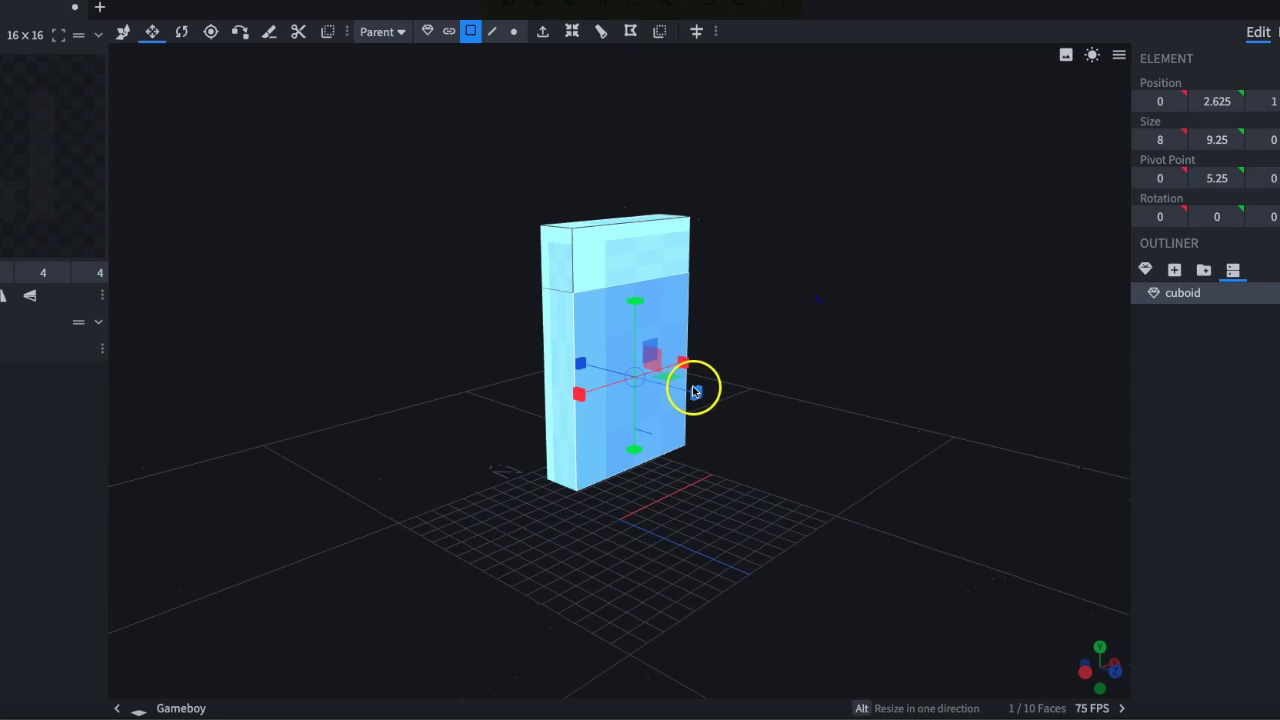
{"action": "left_click", "coordinate": [569, 32]}
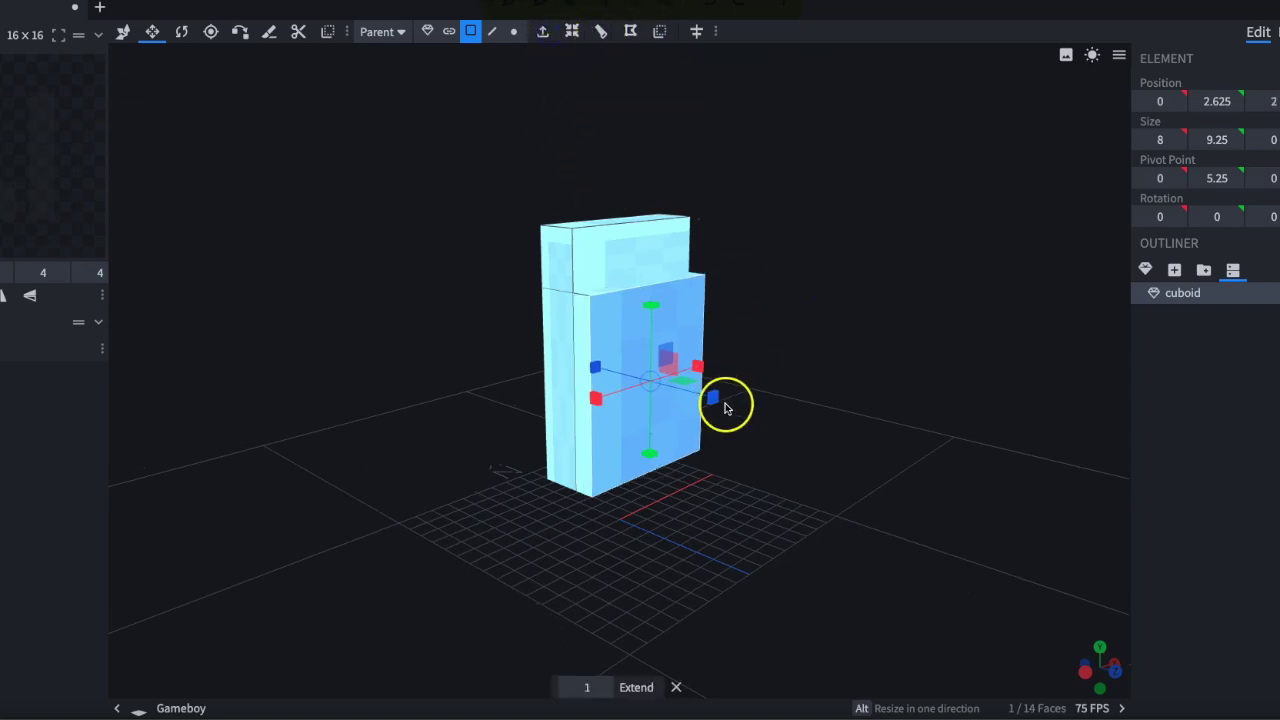
{"action": "left_click_drag", "start_coordinate": [757, 380], "coordinate": [843, 355]}
{"action": "left_click_drag", "start_coordinate": [752, 448], "coordinate": [736, 440]}
Step: Try dividing the extruded section with two horizontal loop cuts, and undo the attempt
{"action": "left_click", "coordinate": [600, 31]}
{"action": "left_click_drag", "start_coordinate": [905, 339], "coordinate": [882, 342]}
{"action": "left_click", "coordinate": [598, 664]}
{"action": "left_click", "coordinate": [644, 400]}
{"action": "mouse_move", "coordinate": [727, 397]}
{"action": "left_mouse_down"}
{"action": "mouse_move", "coordinate": [743, 409]}
{"action": "mouse_move", "coordinate": [729, 406]}
{"action": "left_mouse_up"}
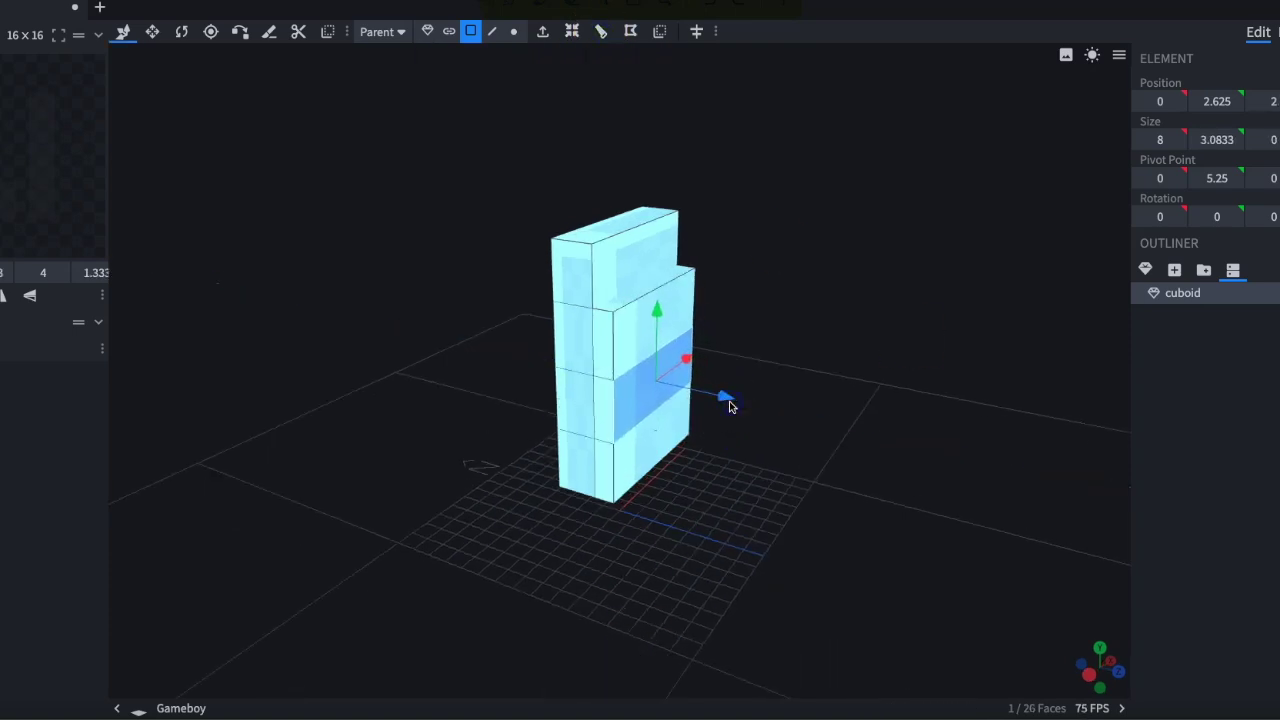
{"action": "left_click_drag", "start_coordinate": [656, 328], "coordinate": [657, 330]}
{"action": "key", "text": "ctrl+z"}
{"action": "key", "text": "ctrl+z"}
Step: Divide the extruded section with three horizontal loop cuts and pull its second-lowest face outward about 0.5
{"action": "left_click", "coordinate": [601, 31]}
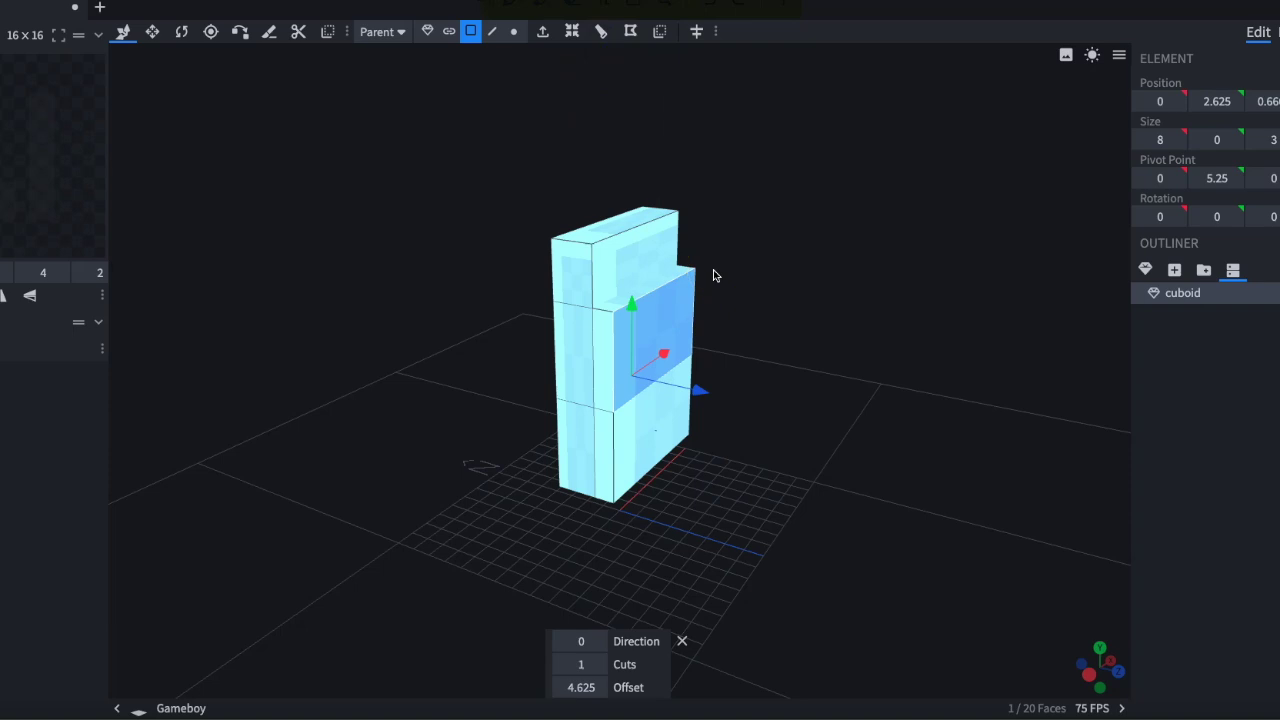
{"action": "left_click", "coordinate": [600, 665]}
{"action": "left_click_drag", "start_coordinate": [837, 466], "coordinate": [780, 229]}
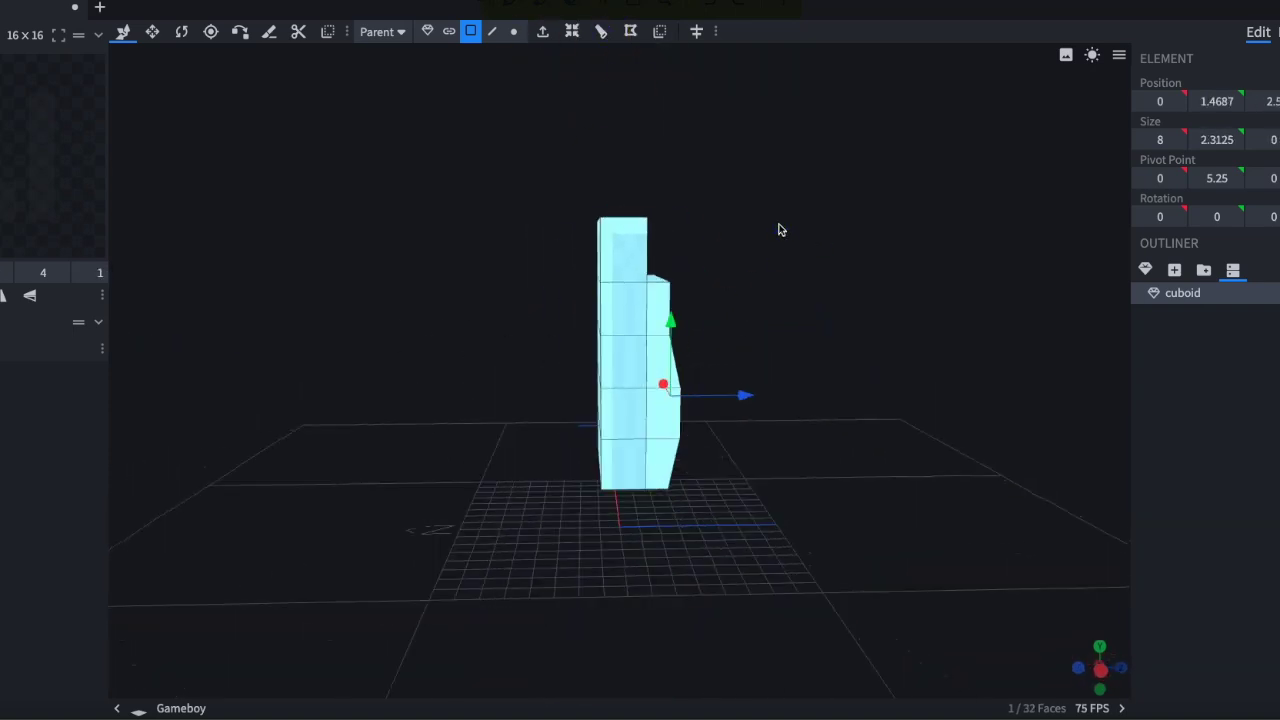
{"action": "left_click_drag", "start_coordinate": [974, 462], "coordinate": [822, 408]}
Step: Add two vertical loop cuts through the body and spread them so the middle section is 4.6667 wide
{"action": "scroll", "coordinate": [714, 484], "scroll_direction": "up", "scroll_amount": 3}
{"action": "left_click", "coordinate": [700, 522]}
{"action": "left_click", "coordinate": [601, 31]}
{"action": "left_click", "coordinate": [600, 665]}
{"action": "left_click", "coordinate": [600, 641]}
{"action": "key", "text": "s"}
{"action": "left_click_drag", "start_coordinate": [702, 343], "coordinate": [752, 341]}
{"action": "left_click_drag", "start_coordinate": [848, 398], "coordinate": [864, 433]}
Step: Lower the middle strip of the body's underside slightly so the bottom edge slopes toward both corners
{"action": "left_click_drag", "start_coordinate": [668, 526], "coordinate": [585, 500]}
{"action": "left_click", "coordinate": [703, 520], "text": "shift"}
{"action": "key", "text": "v"}
{"action": "left_click_drag", "start_coordinate": [634, 452], "coordinate": [637, 463]}
{"action": "left_click_drag", "start_coordinate": [515, 440], "coordinate": [628, 472]}
{"action": "left_click_drag", "start_coordinate": [850, 414], "coordinate": [586, 224]}
Step: Select the block of nine upper faces on the flat screen side of the body
{"action": "left_click", "coordinate": [586, 224]}
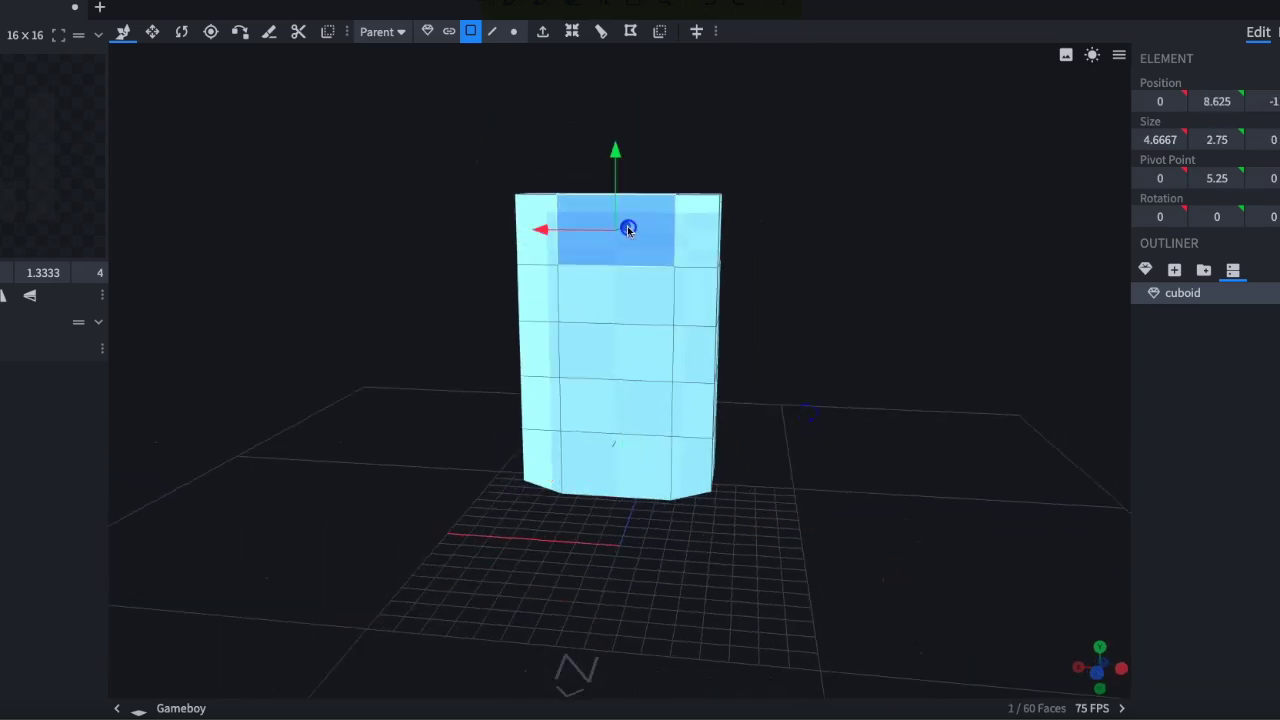
{"action": "left_click", "coordinate": [530, 220], "text": "shift"}
{"action": "left_click", "coordinate": [530, 288], "text": "shift"}
{"action": "left_click", "coordinate": [612, 292], "text": "shift"}
{"action": "left_click", "coordinate": [700, 229], "text": "shift"}
Step: Try insetting the nine selected faces and shifting them in depth, and undo both changes
{"action": "left_click", "coordinate": [574, 35]}
{"action": "left_click_drag", "start_coordinate": [920, 240], "coordinate": [790, 260]}
{"action": "left_click_drag", "start_coordinate": [690, 274], "coordinate": [669, 280]}
{"action": "left_click_drag", "start_coordinate": [850, 245], "coordinate": [1004, 216]}
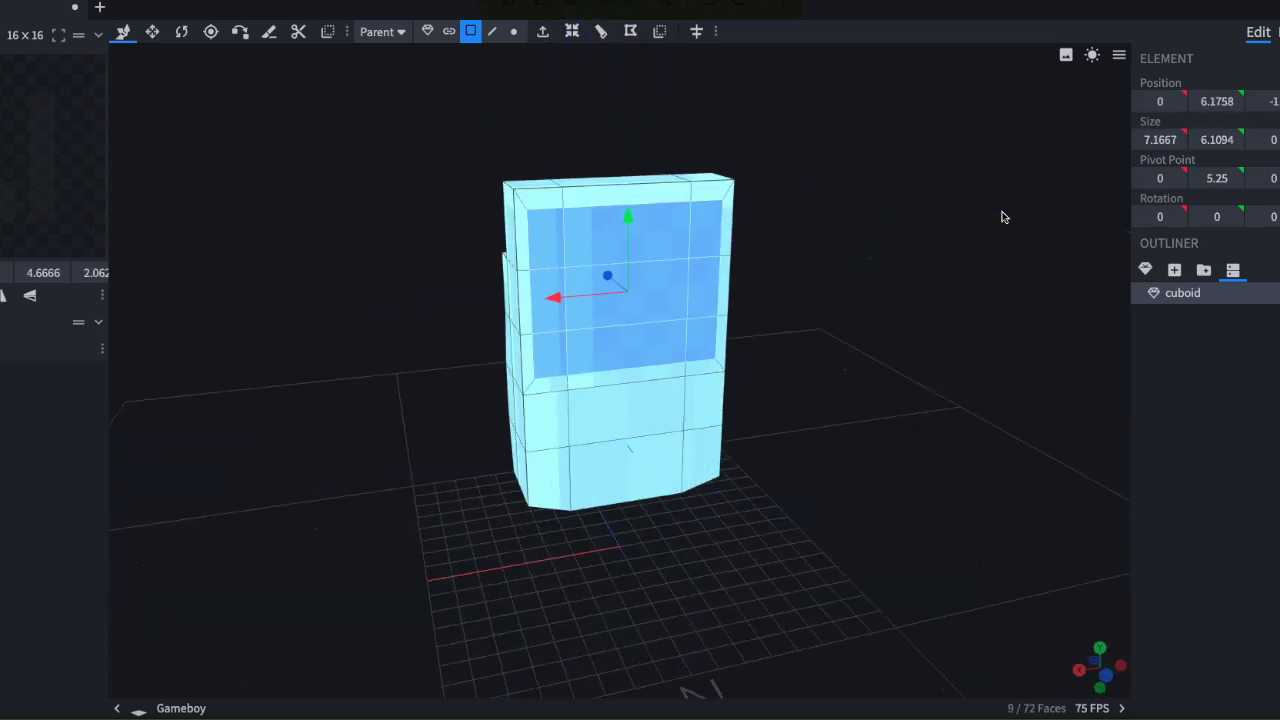
{"action": "key", "text": "ctrl+z"}
{"action": "key", "text": "ctrl+z"}
Step: Inset the nine selected faces and shrink the inset area in width and height to frame the screen
{"action": "left_click", "coordinate": [571, 31]}
{"action": "key", "text": "s"}
{"action": "left_click_drag", "start_coordinate": [705, 291], "coordinate": [687, 294]}
{"action": "left_click_drag", "start_coordinate": [625, 212], "coordinate": [625, 227]}
Step: Inset the screen area again with an offset of 50 and push it slightly into the body
{"action": "left_click_drag", "start_coordinate": [790, 211], "coordinate": [671, 208]}
{"action": "scroll", "coordinate": [674, 166], "scroll_direction": "up", "scroll_amount": 3}
{"action": "left_click", "coordinate": [571, 31]}
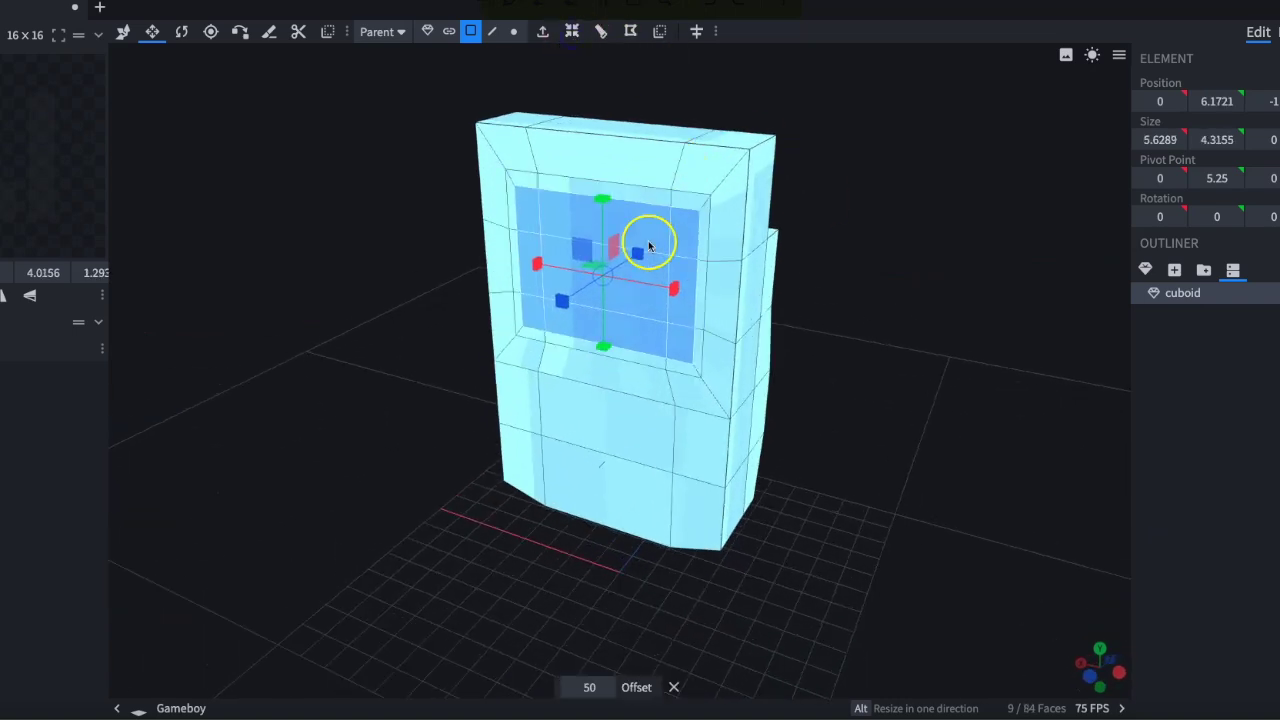
{"action": "left_click_drag", "start_coordinate": [635, 255], "coordinate": [646, 249]}
{"action": "left_click_drag", "start_coordinate": [830, 172], "coordinate": [868, 184]}
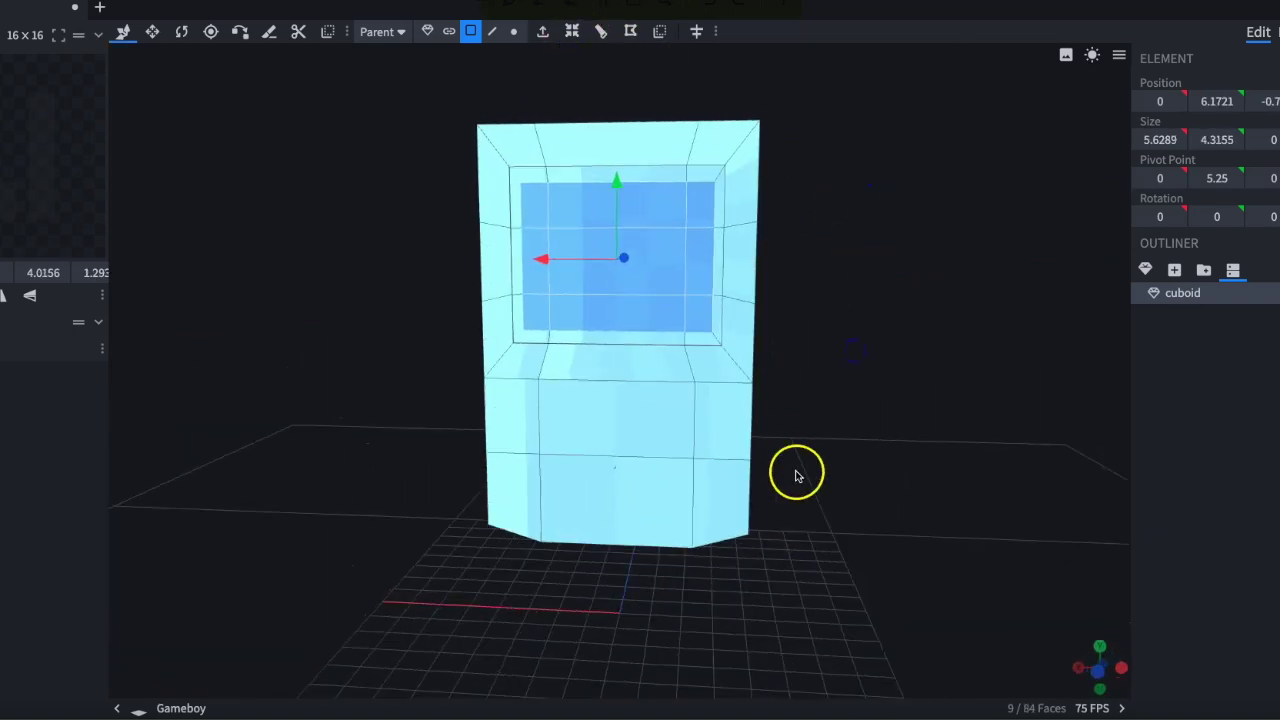
Step: Name the body mesh Base and add a cylinder mesh with diameter 4 and height 2
{"action": "left_click", "coordinate": [1145, 270]}
{"action": "left_click", "coordinate": [700, 101]}
{"action": "left_click", "coordinate": [583, 236]}
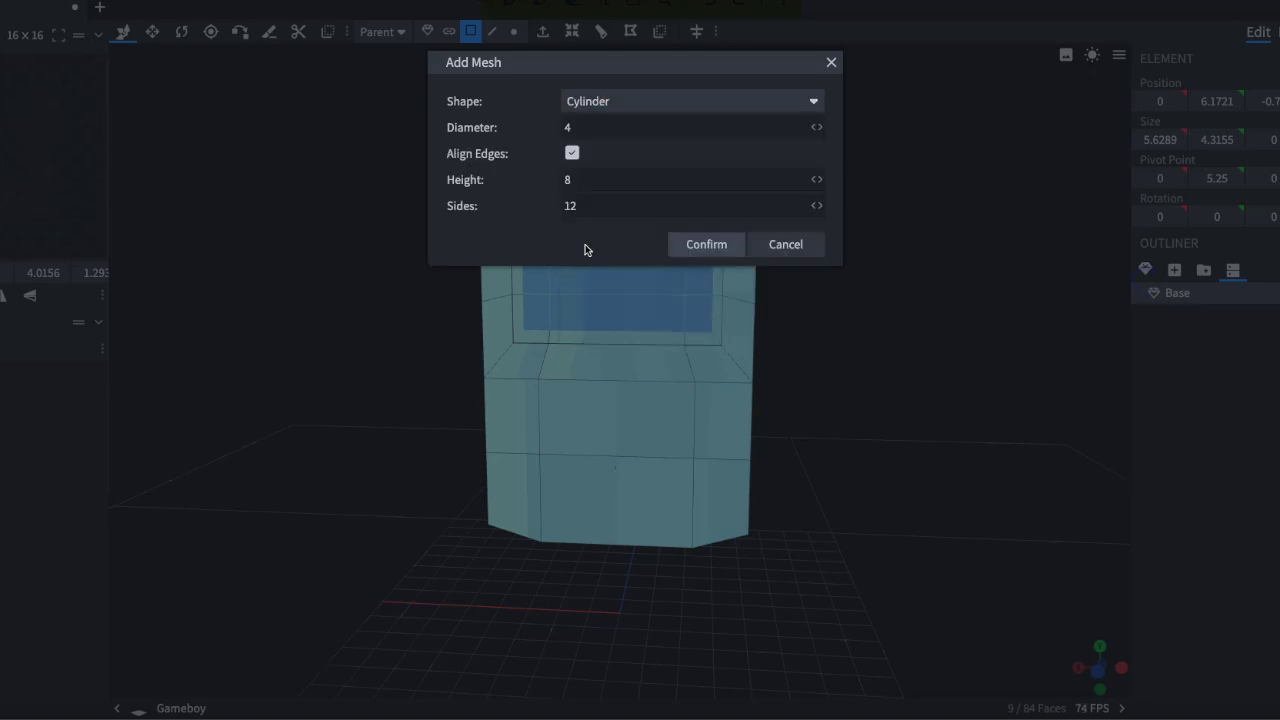
{"action": "left_click_drag", "start_coordinate": [570, 180], "coordinate": [548, 190]}
{"action": "left_click", "coordinate": [706, 244]}
Step: Raise the cylinder to a Y position of 8.75 and move it out in front of the screen side
{"action": "left_click_drag", "start_coordinate": [1117, 430], "coordinate": [1009, 437]}
{"action": "left_click", "coordinate": [689, 594]}
{"action": "left_click", "coordinate": [628, 604]}
{"action": "left_click_drag", "start_coordinate": [617, 510], "coordinate": [613, 222]}
{"action": "key", "text": "super+z"}
{"action": "left_click", "coordinate": [427, 31]}
{"action": "left_click_drag", "start_coordinate": [680, 307], "coordinate": [577, 322]}
Step: Rotate the cylinder 90 degrees about the X axis so its flat end faces outward
{"action": "key", "text": "r"}
{"action": "left_click", "coordinate": [1160, 216]}
{"action": "type", "text": "90"}
{"action": "left_click_drag", "start_coordinate": [920, 357], "coordinate": [999, 376]}
Step: Shrink the cylinder's round profile to a button about 1.62 wide
{"action": "key", "text": "s"}
{"action": "left_click_drag", "start_coordinate": [677, 391], "coordinate": [637, 384]}
{"action": "left_click_drag", "start_coordinate": [591, 302], "coordinate": [589, 346]}
{"action": "left_click_drag", "start_coordinate": [850, 380], "coordinate": [900, 355]}
{"action": "left_click_drag", "start_coordinate": [686, 366], "coordinate": [674, 366]}
{"action": "left_click_drag", "start_coordinate": [609, 286], "coordinate": [609, 297]}
{"action": "left_click_drag", "start_coordinate": [687, 366], "coordinate": [680, 368]}
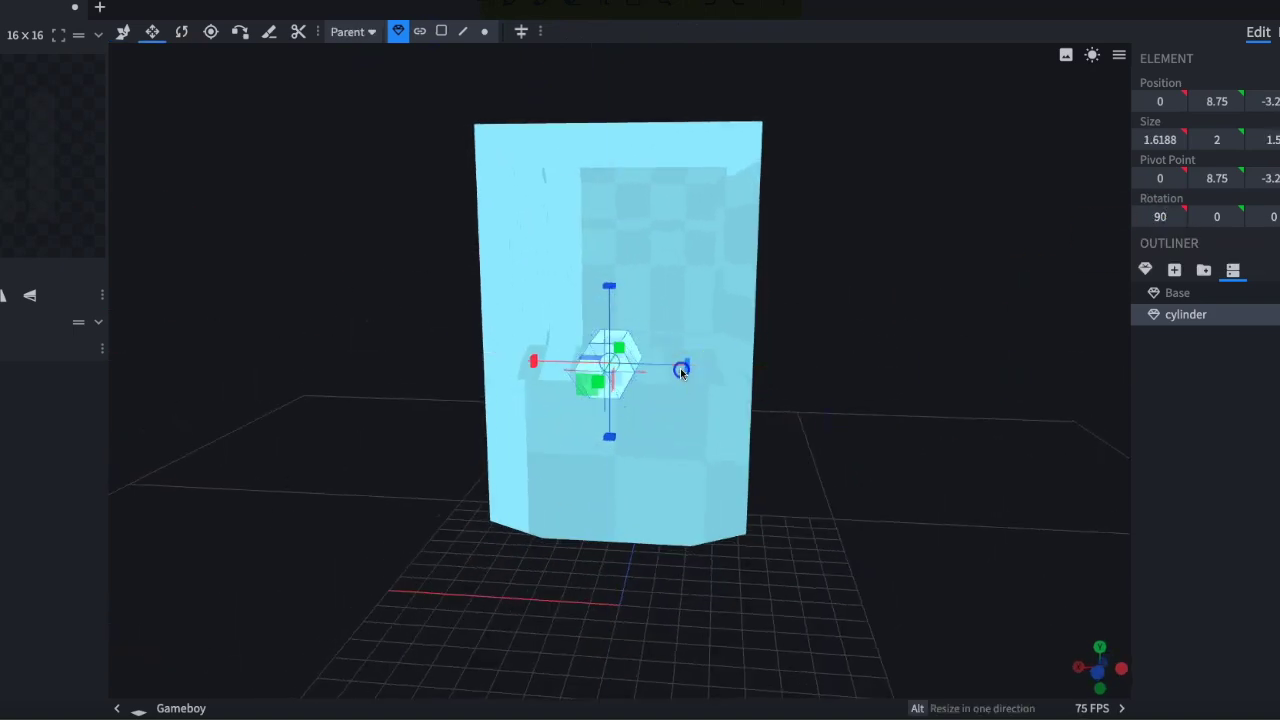
Step: Select the faces of the cylinder's end cap and move them to shorten the cylinder's length to 1.25
{"action": "left_click_drag", "start_coordinate": [785, 350], "coordinate": [611, 351]}
{"action": "left_click_drag", "start_coordinate": [845, 375], "coordinate": [690, 420]}
{"action": "key", "text": "f"}
{"action": "scroll", "coordinate": [690, 420], "scroll_direction": "up", "scroll_amount": 3}
{"action": "left_click", "coordinate": [441, 31]}
{"action": "left_click", "coordinate": [574, 291]}
{"action": "left_click", "coordinate": [560, 285], "text": "shift"}
{"action": "left_click", "coordinate": [544, 304], "text": "shift"}
{"action": "left_click", "coordinate": [546, 332], "text": "shift"}
{"action": "left_click_drag", "start_coordinate": [600, 350], "coordinate": [822, 378]}
{"action": "left_click", "coordinate": [583, 318], "text": "shift"}
{"action": "left_click", "coordinate": [604, 301], "text": "shift"}
{"action": "key", "text": "v"}
Step: Move the whole cylinder down and sideways to X -1.75 and Y 6.5, below the screen
{"action": "left_click", "coordinate": [427, 31]}
{"action": "left_click_drag", "start_coordinate": [604, 275], "coordinate": [598, 379]}
{"action": "left_click_drag", "start_coordinate": [521, 445], "coordinate": [566, 446]}
{"action": "left_click_drag", "start_coordinate": [683, 380], "coordinate": [640, 408]}
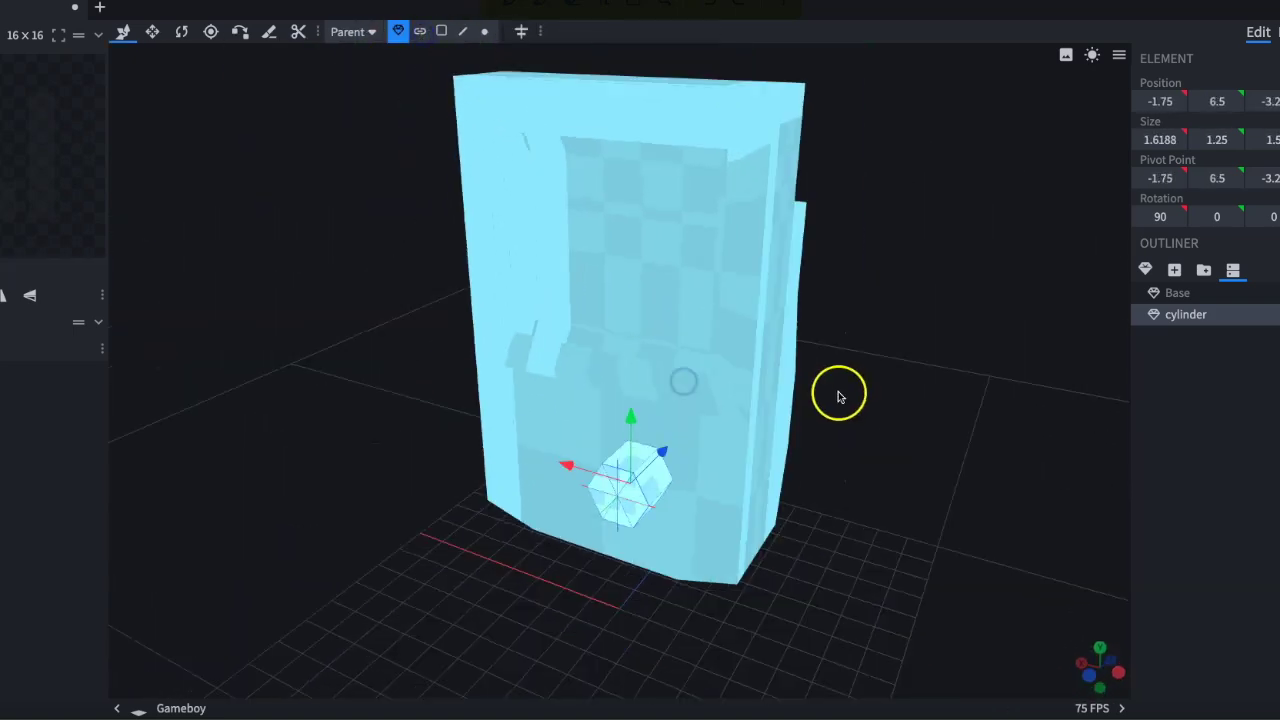
{"action": "left_click", "coordinate": [766, 363]}
{"action": "left_click", "coordinate": [629, 482]}
{"action": "left_click_drag", "start_coordinate": [812, 456], "coordinate": [849, 427]}
{"action": "scroll", "coordinate": [849, 427], "scroll_direction": "down", "scroll_amount": 2}
{"action": "key", "text": "s"}
{"action": "left_click_drag", "start_coordinate": [638, 355], "coordinate": [640, 369]}
{"action": "key", "text": "super+z"}
Step: Move the cylinder back in depth toward the body's face
{"action": "key", "text": "v"}
{"action": "left_click_drag", "start_coordinate": [880, 450], "coordinate": [825, 455]}
{"action": "left_click_drag", "start_coordinate": [649, 448], "coordinate": [677, 429]}
Step: Duplicate the cylinder and move the copy to X -2.75 and Y 4.75
{"action": "key", "text": "super+d"}
{"action": "left_click_drag", "start_coordinate": [940, 468], "coordinate": [983, 446]}
{"action": "left_click_drag", "start_coordinate": [669, 356], "coordinate": [669, 406]}
{"action": "left_click_drag", "start_coordinate": [591, 478], "coordinate": [623, 480]}
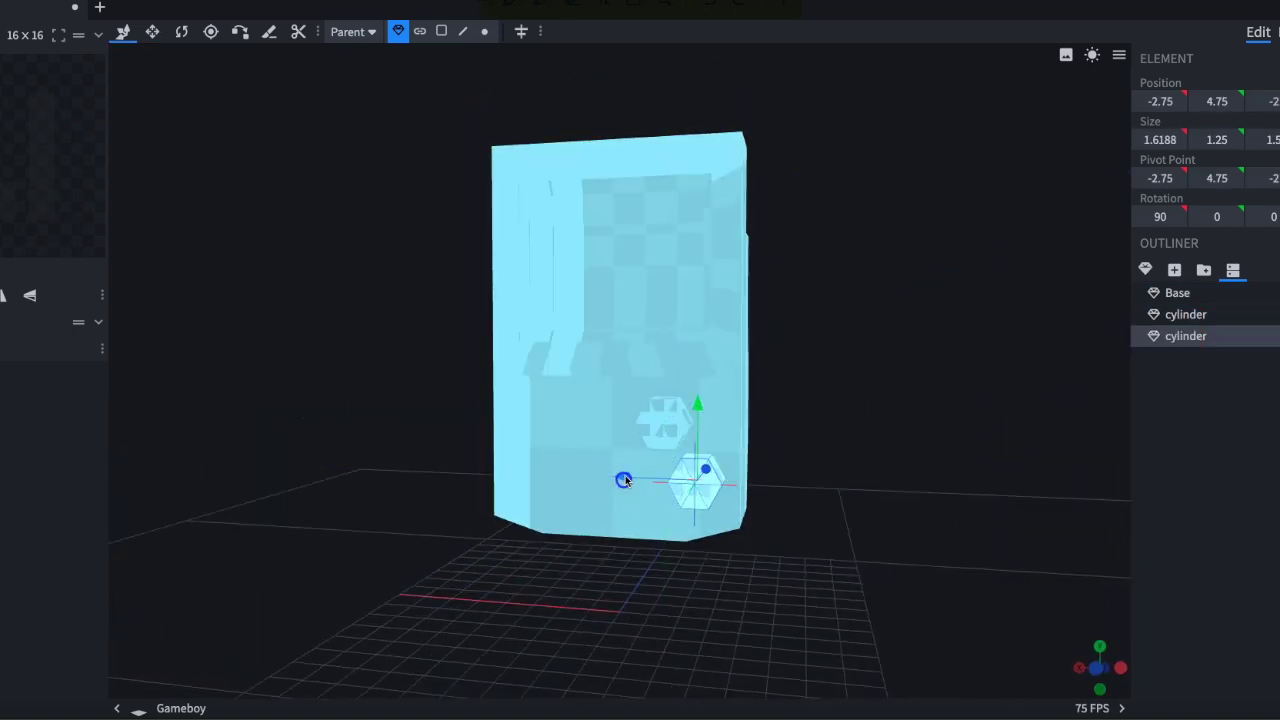
Step: Lower the original cylinder below the copy, and raise both cylinders slightly together
{"action": "left_click", "coordinate": [663, 423]}
{"action": "left_click_drag", "start_coordinate": [655, 360], "coordinate": [646, 443]}
{"action": "left_click", "coordinate": [697, 474], "text": "shift"}
{"action": "left_click", "coordinate": [700, 468]}
{"action": "left_click", "coordinate": [662, 512], "text": "shift"}
{"action": "mouse_move", "coordinate": [696, 410]}
{"action": "left_mouse_down"}
{"action": "mouse_move", "coordinate": [696, 376]}
{"action": "mouse_move", "coordinate": [686, 392]}
{"action": "left_mouse_up"}
Step: Move the original cylinder to X -1 and Y 5.25, diagonally below the copy
{"action": "left_click", "coordinate": [663, 496]}
{"action": "left_click_drag", "start_coordinate": [591, 491], "coordinate": [585, 491]}
{"action": "left_click_drag", "start_coordinate": [657, 420], "coordinate": [657, 403]}
{"action": "scroll", "coordinate": [766, 500], "scroll_direction": "up", "scroll_amount": 2}
{"action": "left_click_drag", "start_coordinate": [577, 513], "coordinate": [556, 511]}
{"action": "left_click_drag", "start_coordinate": [649, 439], "coordinate": [649, 417]}
Step: Shrink both button cylinders to about 1.12 wide, keeping their length
{"action": "key", "text": "s"}
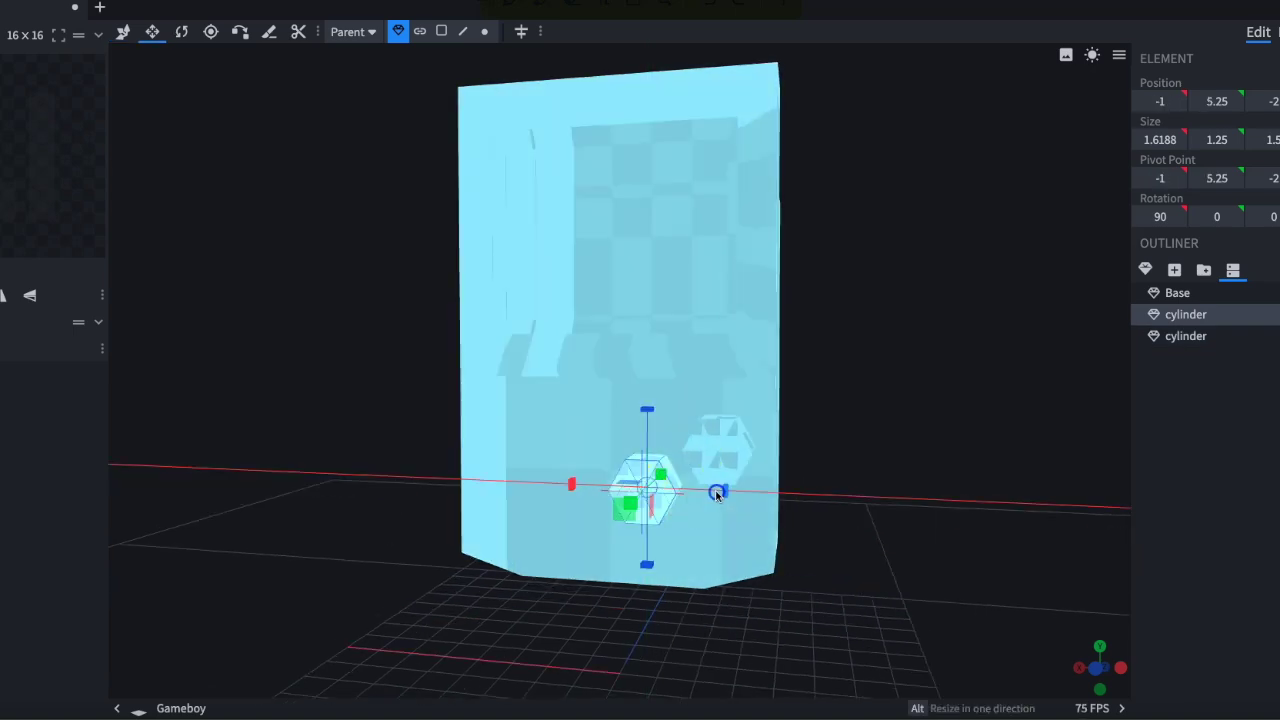
{"action": "left_click_drag", "start_coordinate": [723, 491], "coordinate": [704, 490]}
{"action": "left_click_drag", "start_coordinate": [646, 408], "coordinate": [647, 428]}
{"action": "left_click", "coordinate": [737, 449]}
{"action": "left_click_drag", "start_coordinate": [800, 451], "coordinate": [780, 450]}
{"action": "left_click_drag", "start_coordinate": [720, 370], "coordinate": [720, 390]}
Step: Raise the lower cylinder slightly and push both cylinders partway into the body
{"action": "key", "text": "v"}
{"action": "left_click", "coordinate": [646, 488]}
{"action": "left_click_drag", "start_coordinate": [649, 414], "coordinate": [649, 403]}
{"action": "left_click", "coordinate": [718, 449]}
{"action": "left_click_drag", "start_coordinate": [842, 485], "coordinate": [771, 483]}
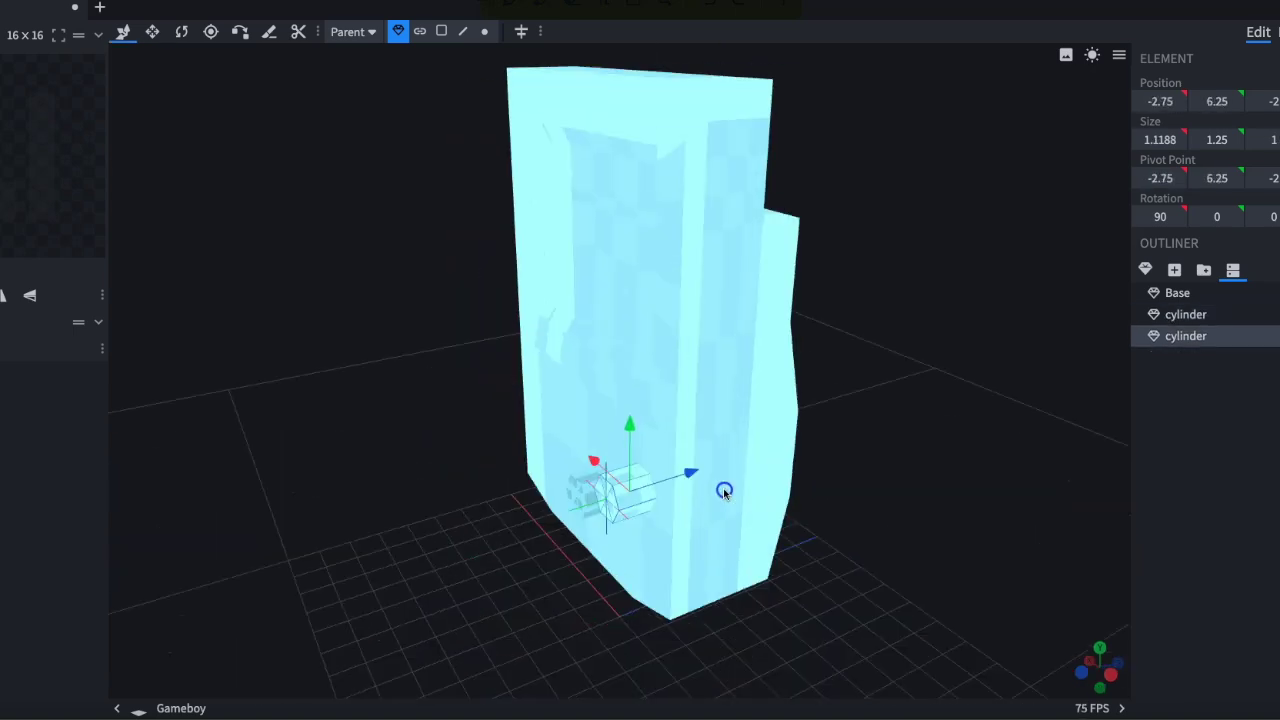
{"action": "left_click", "coordinate": [586, 491], "text": "shift"}
{"action": "left_click_drag", "start_coordinate": [681, 474], "coordinate": [703, 466]}
{"action": "left_click_drag", "start_coordinate": [911, 555], "coordinate": [1026, 550]}
Step: Select both button cylinders and move them up together by 0.75
{"action": "left_click", "coordinate": [1177, 293]}
{"action": "left_click_drag", "start_coordinate": [1066, 342], "coordinate": [1003, 397]}
{"action": "left_click", "coordinate": [694, 471]}
{"action": "left_click", "coordinate": [634, 491], "text": "shift"}
{"action": "left_click_drag", "start_coordinate": [689, 406], "coordinate": [691, 377]}
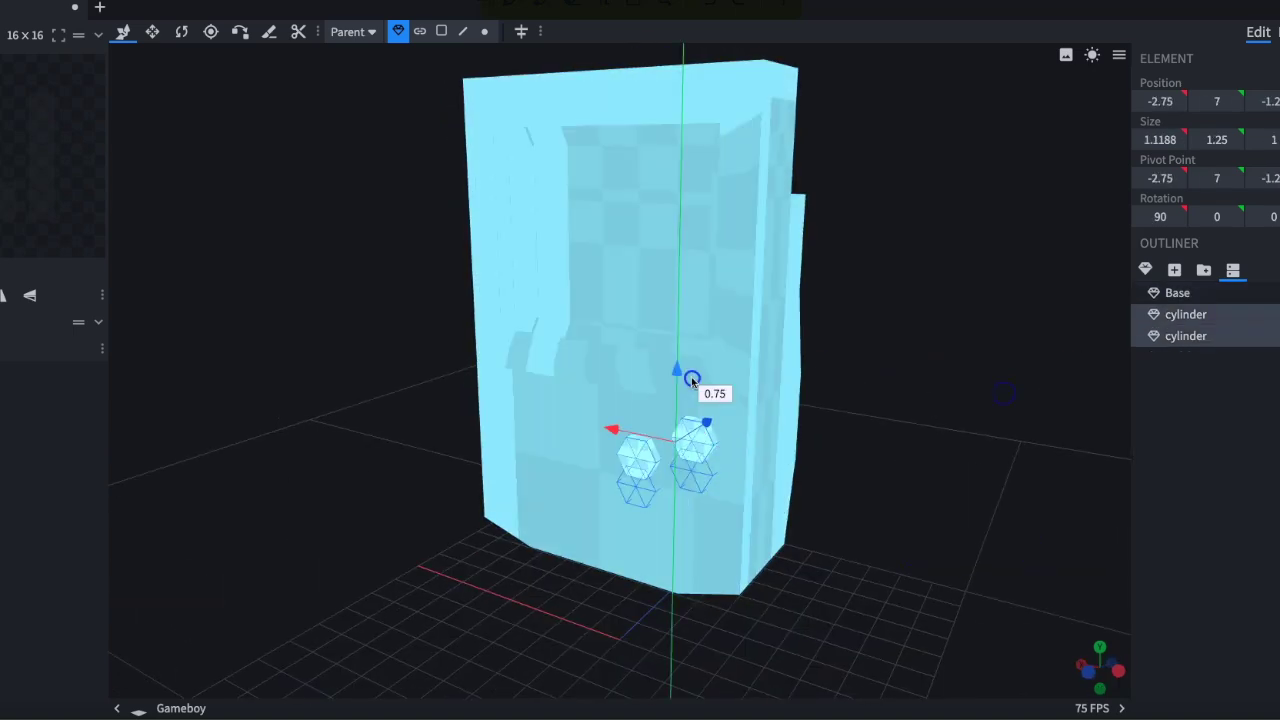
Step: Rename the lower button cylinder B and the upper one A
{"action": "left_click_drag", "start_coordinate": [931, 480], "coordinate": [1004, 393]}
{"action": "double_click", "coordinate": [1202, 316]}
{"action": "type", "text": "B"}
{"action": "double_click", "coordinate": [1184, 337]}
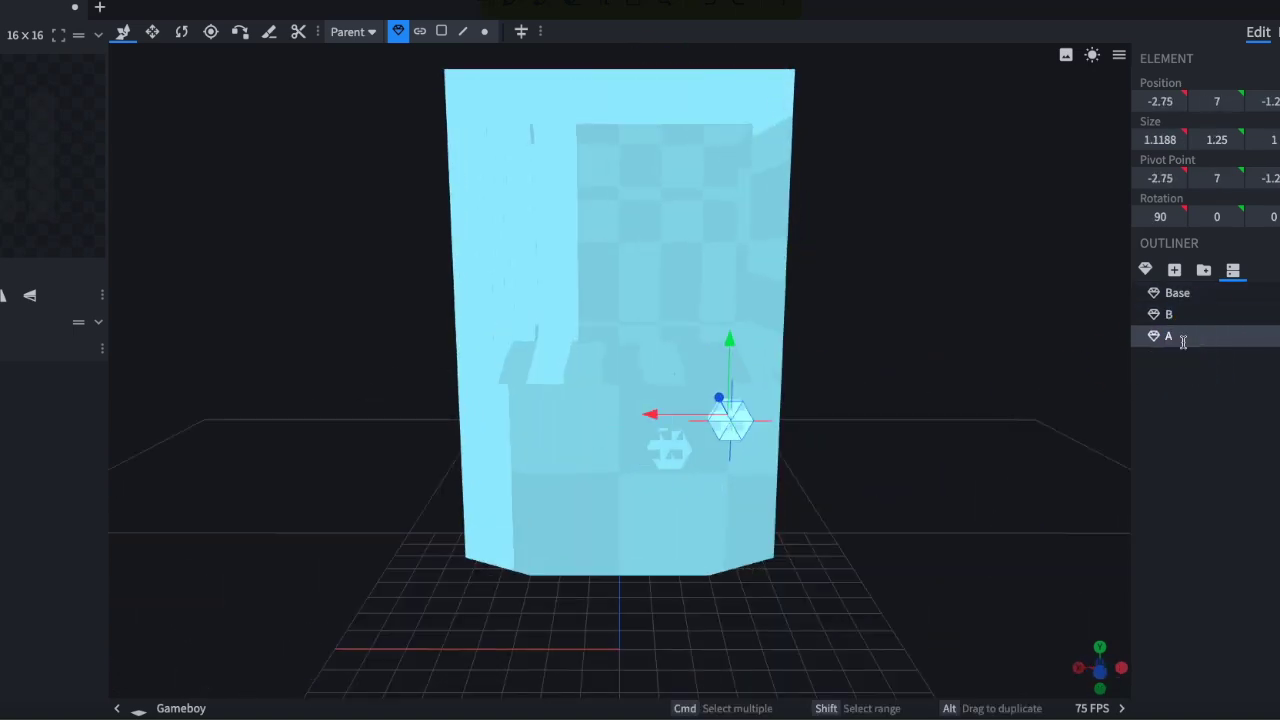
{"action": "left_click", "coordinate": [1148, 270]}
{"action": "left_click", "coordinate": [800, 101]}
{"action": "left_click", "coordinate": [805, 117]}
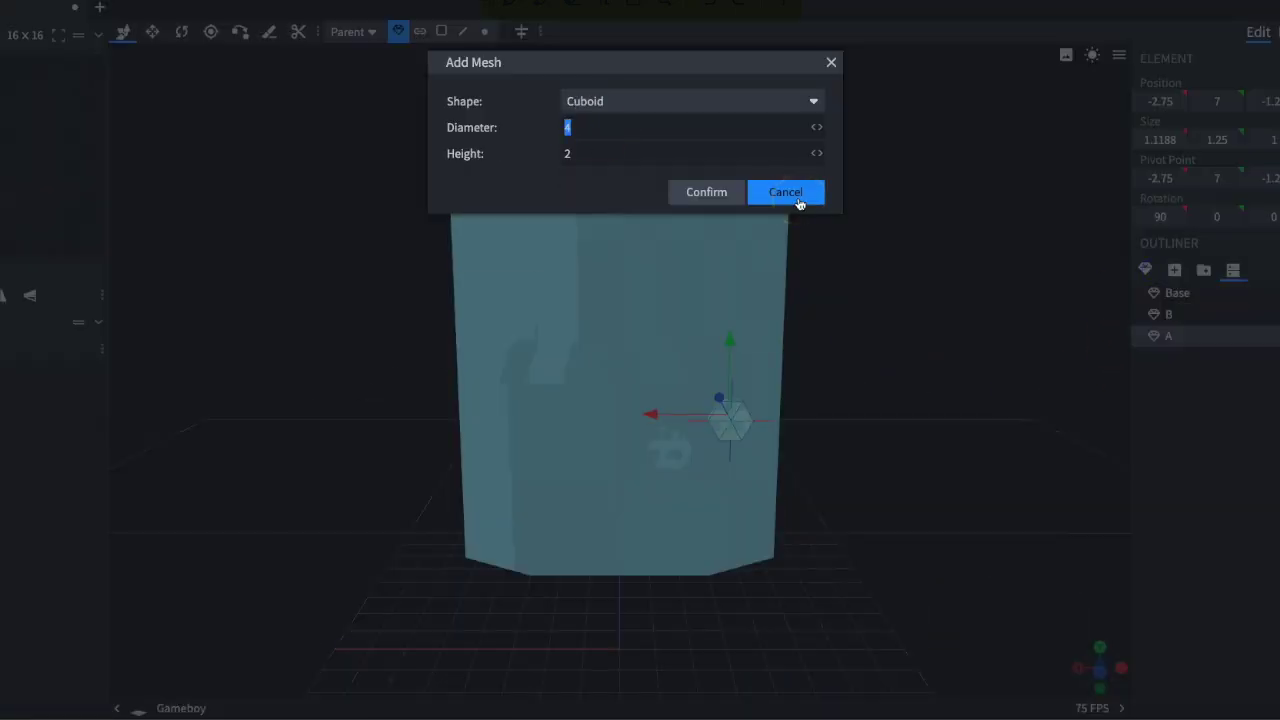
{"action": "type", "text": "0"}
{"action": "key", "text": "Return"}
{"action": "scroll", "coordinate": [897, 526], "scroll_direction": "down", "scroll_amount": 3}
{"action": "key", "text": "super+z"}
Step: Add a cuboid mesh with diameter 2 and height 1 and shrink it into a bar 1 wide and 0.25 high
{"action": "left_click", "coordinate": [1146, 270]}
{"action": "left_click_drag", "start_coordinate": [576, 154], "coordinate": [560, 155]}
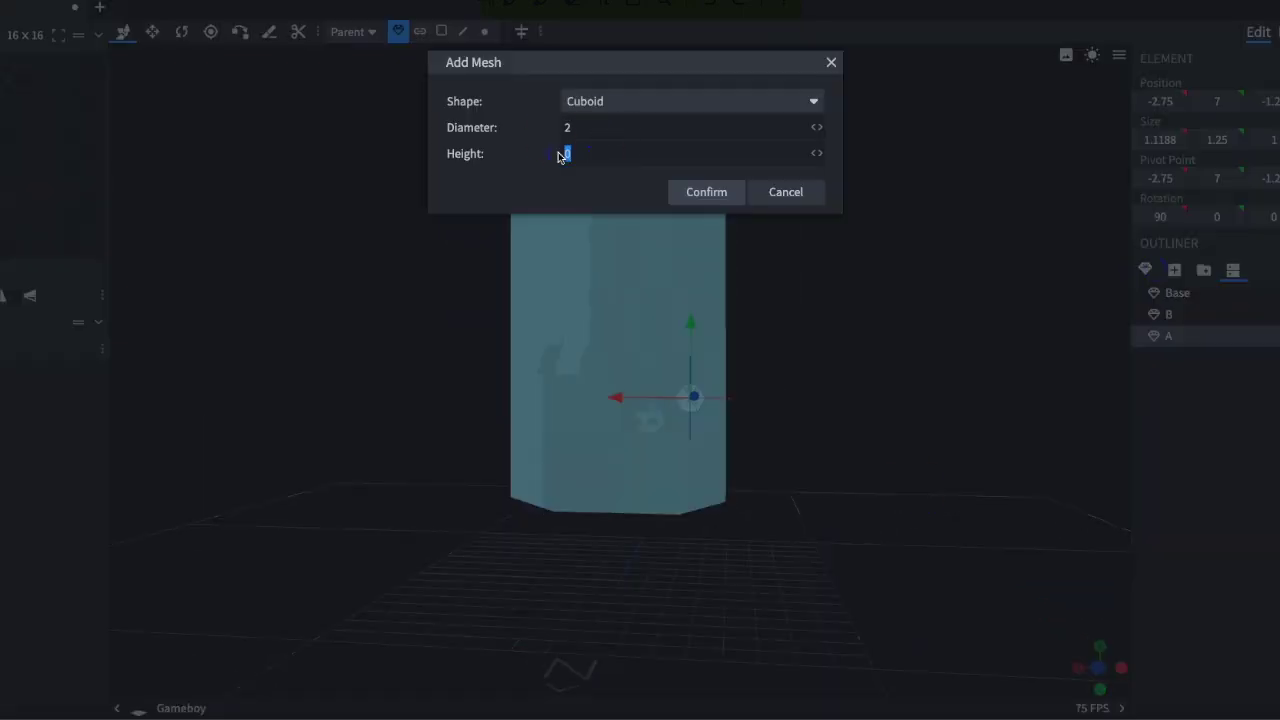
{"action": "type", "text": "1"}
{"action": "key", "text": "Return"}
{"action": "left_click", "coordinate": [152, 31]}
{"action": "left_click_drag", "start_coordinate": [617, 489], "coordinate": [617, 508]}
{"action": "scroll", "coordinate": [650, 560], "scroll_direction": "up", "scroll_amount": 2}
{"action": "left_click_drag", "start_coordinate": [705, 622], "coordinate": [685, 622]}
{"action": "left_click_drag", "start_coordinate": [880, 585], "coordinate": [672, 610]}
{"action": "left_click_drag", "start_coordinate": [770, 615], "coordinate": [931, 626]}
Step: Move the small bar to x -0.75, y 3.5 and sink it partway into the body's lower front
{"action": "left_click_drag", "start_coordinate": [619, 545], "coordinate": [617, 420]}
{"action": "left_click_drag", "start_coordinate": [645, 482], "coordinate": [626, 503]}
{"action": "scroll", "coordinate": [626, 520], "scroll_direction": "up", "scroll_amount": 2}
{"action": "left_click_drag", "start_coordinate": [537, 577], "coordinate": [578, 577]}
{"action": "left_click_drag", "start_coordinate": [880, 560], "coordinate": [740, 560]}
{"action": "left_click_drag", "start_coordinate": [574, 560], "coordinate": [654, 540]}
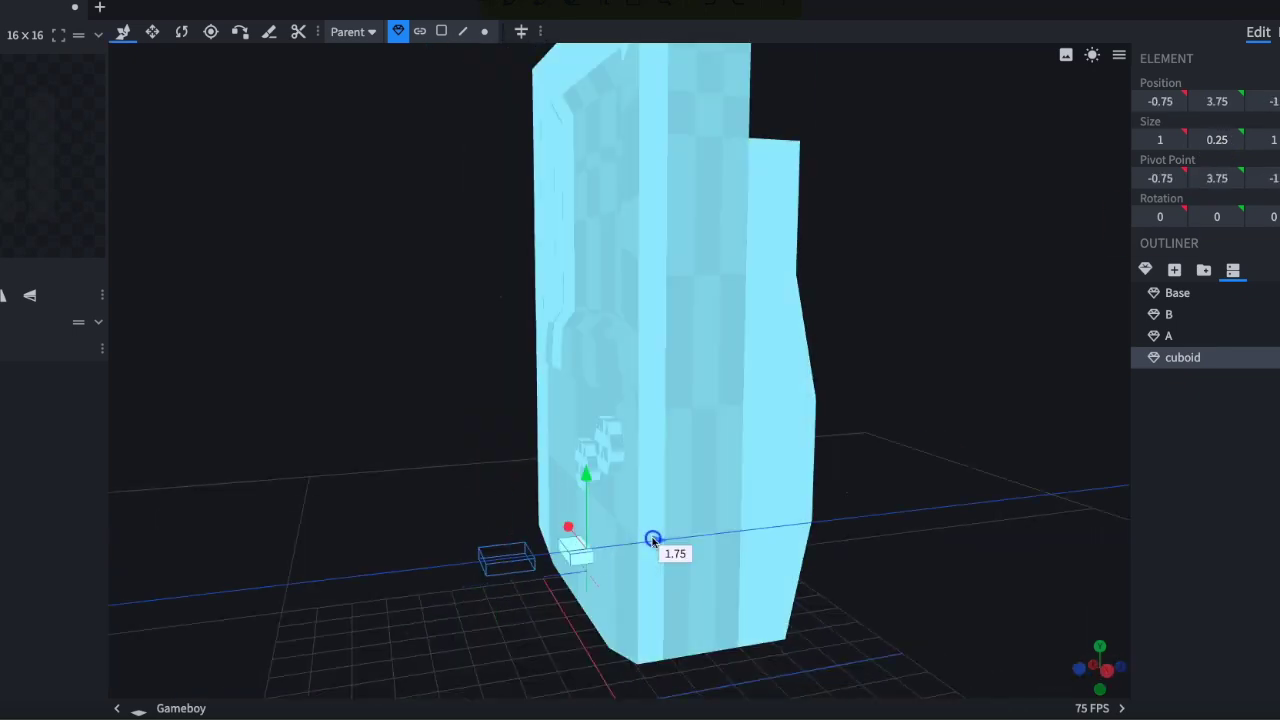
{"action": "left_click_drag", "start_coordinate": [602, 472], "coordinate": [602, 486]}
{"action": "left_click_drag", "start_coordinate": [655, 555], "coordinate": [668, 551]}
{"action": "left_click_drag", "start_coordinate": [590, 630], "coordinate": [680, 617]}
Step: Duplicate the bar with the copy at x 0.75, and rename the original Start and the copy Select
{"action": "key", "text": "ctrl+d"}
{"action": "left_click_drag", "start_coordinate": [569, 559], "coordinate": [500, 559]}
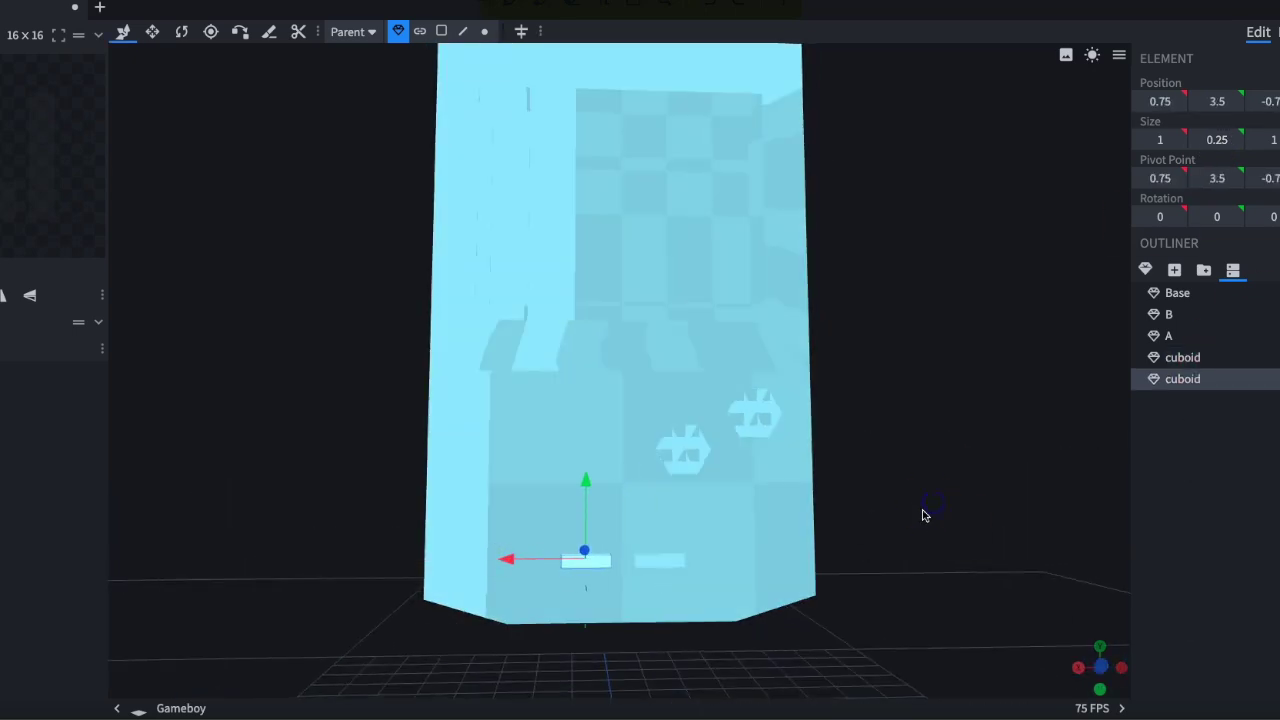
{"action": "double_click", "coordinate": [1190, 357]}
{"action": "type", "text": "Start"}
{"action": "double_click", "coordinate": [1224, 378]}
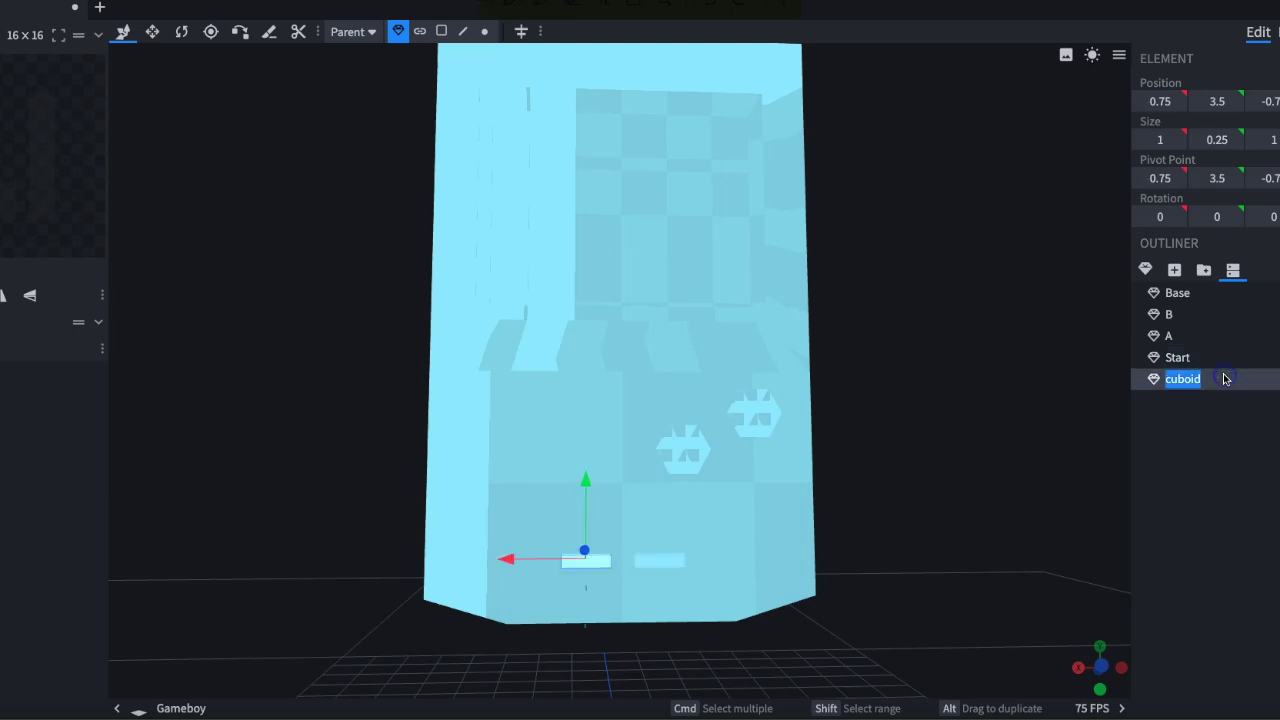
Step: Add another cuboid mesh and move it to x 2.25, y 5.25, partly sunk into the body's front
{"action": "left_click", "coordinate": [1146, 269]}
{"action": "left_click", "coordinate": [735, 195]}
{"action": "scroll", "coordinate": [700, 300], "scroll_direction": "down", "scroll_amount": 3}
{"action": "left_click_drag", "start_coordinate": [617, 540], "coordinate": [612, 378]}
{"action": "left_click_drag", "start_coordinate": [540, 446], "coordinate": [470, 446]}
{"action": "left_click_drag", "start_coordinate": [895, 425], "coordinate": [810, 428]}
{"action": "left_click_drag", "start_coordinate": [606, 441], "coordinate": [590, 443]}
{"action": "left_click_drag", "start_coordinate": [480, 655], "coordinate": [583, 668]}
Step: Reduce the new cuboid's height to 0.5
{"action": "scroll", "coordinate": [583, 668], "scroll_direction": "up", "scroll_amount": 2}
{"action": "key", "text": "s"}
{"action": "left_click_drag", "start_coordinate": [509, 408], "coordinate": [436, 405]}
Step: Try to form a cross by duplicating the 0.5 high bar, rotating the copy and merging both
{"action": "key", "text": "super+d"}
{"action": "key", "text": "r"}
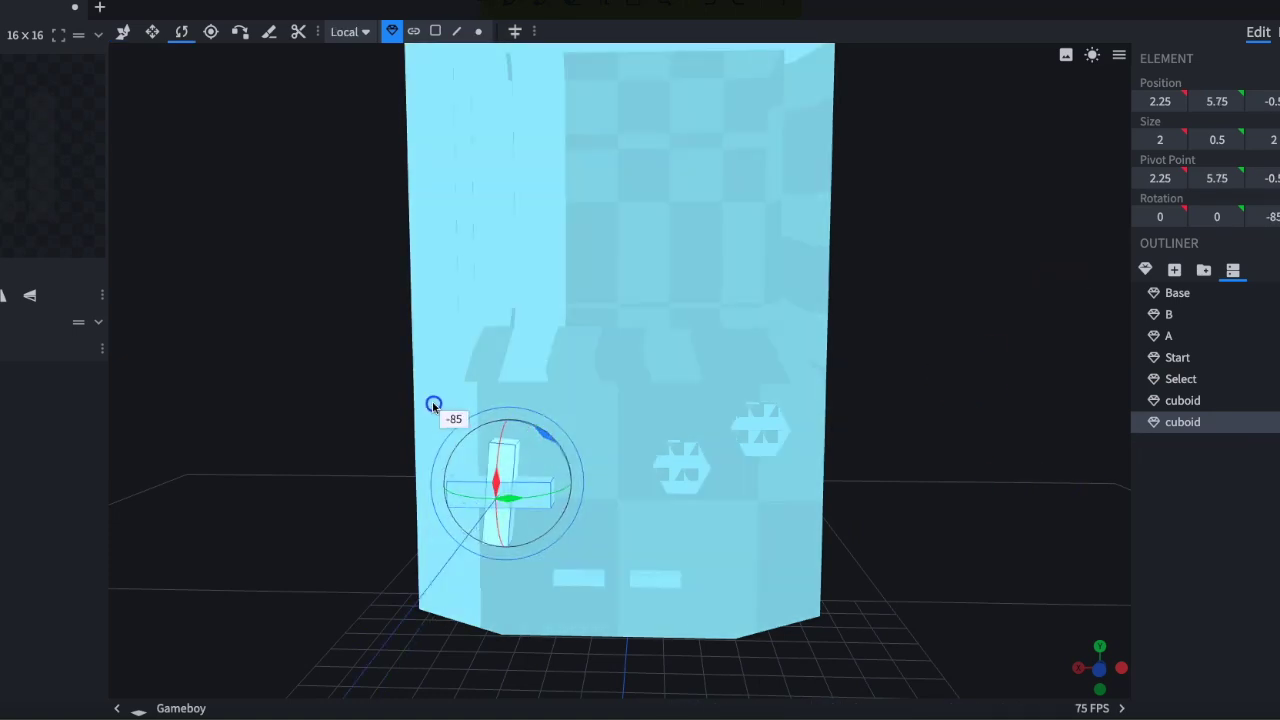
{"action": "right_click", "coordinate": [1182, 421]}
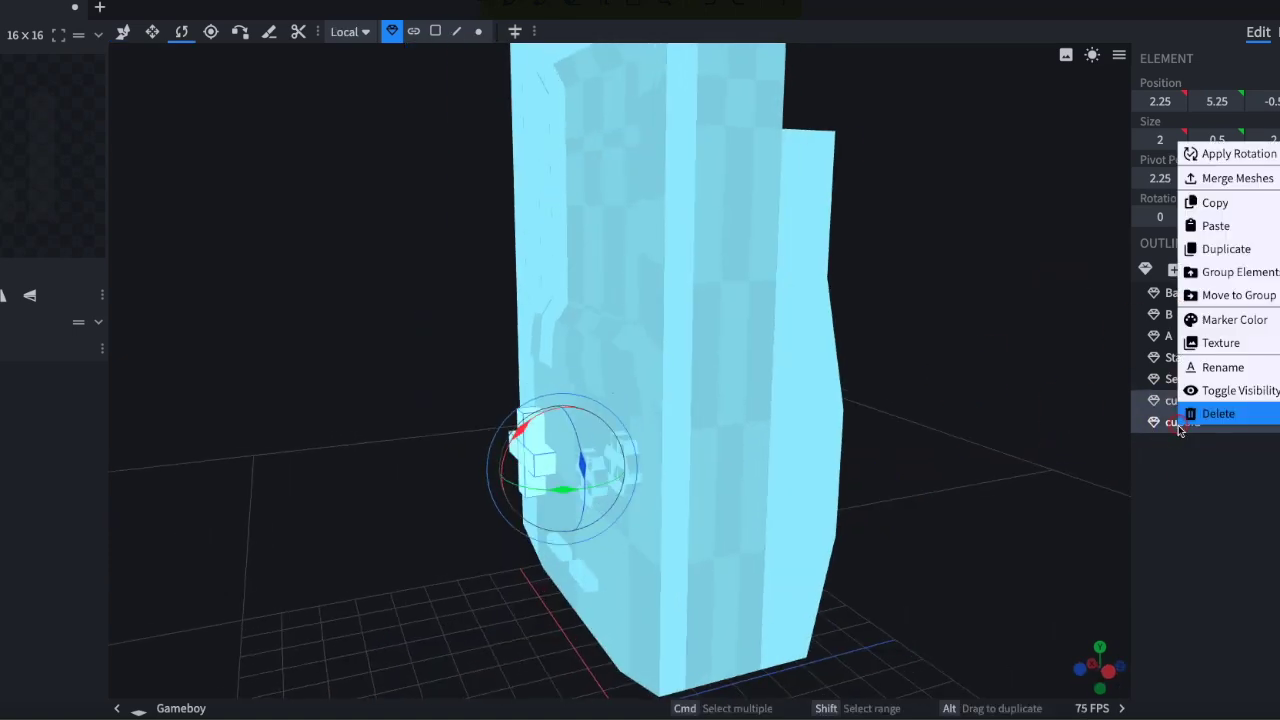
{"action": "left_click", "coordinate": [1180, 420]}
{"action": "key", "text": "v"}
{"action": "left_click_drag", "start_coordinate": [1137, 462], "coordinate": [1136, 467]}
{"action": "key", "text": "ctrl+z"}
{"action": "key", "text": "ctrl+z"}
Step: Increase the bar's height to 0.75 and discard the leftover duplicate
{"action": "key", "text": "s"}
{"action": "left_click_drag", "start_coordinate": [508, 408], "coordinate": [511, 400]}
{"action": "left_click", "coordinate": [1200, 421]}
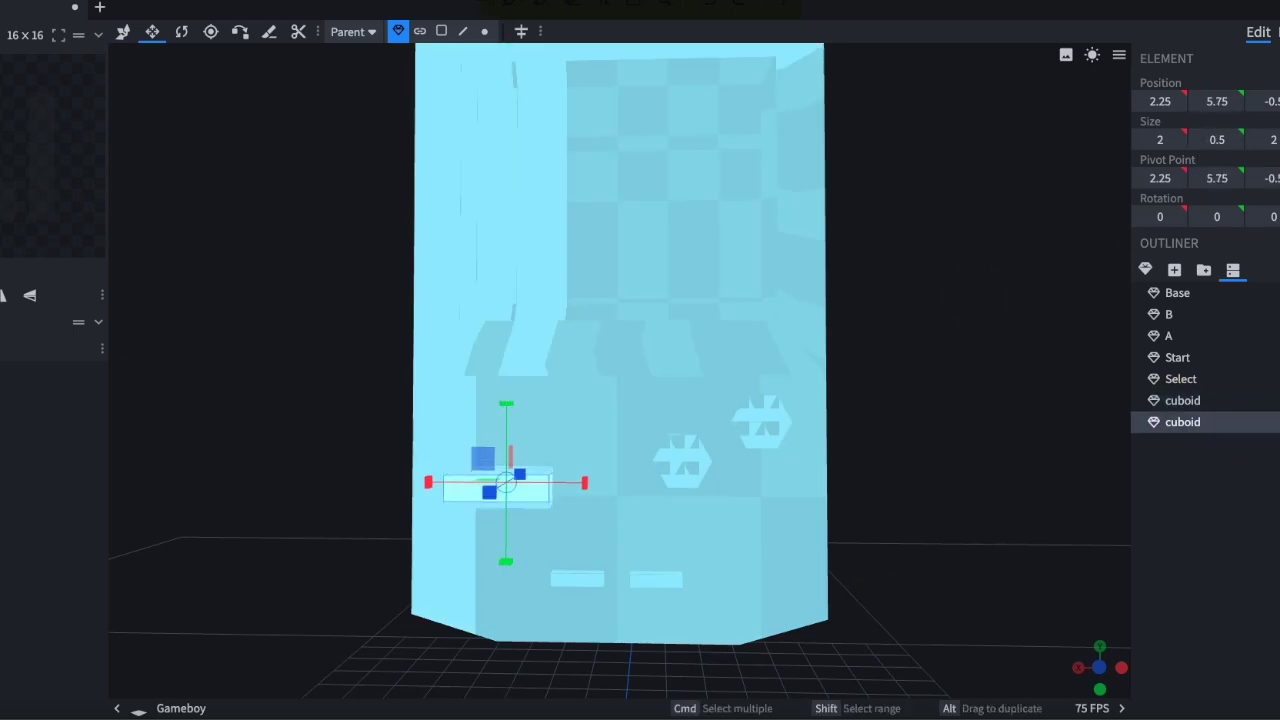
{"action": "key", "text": "r"}
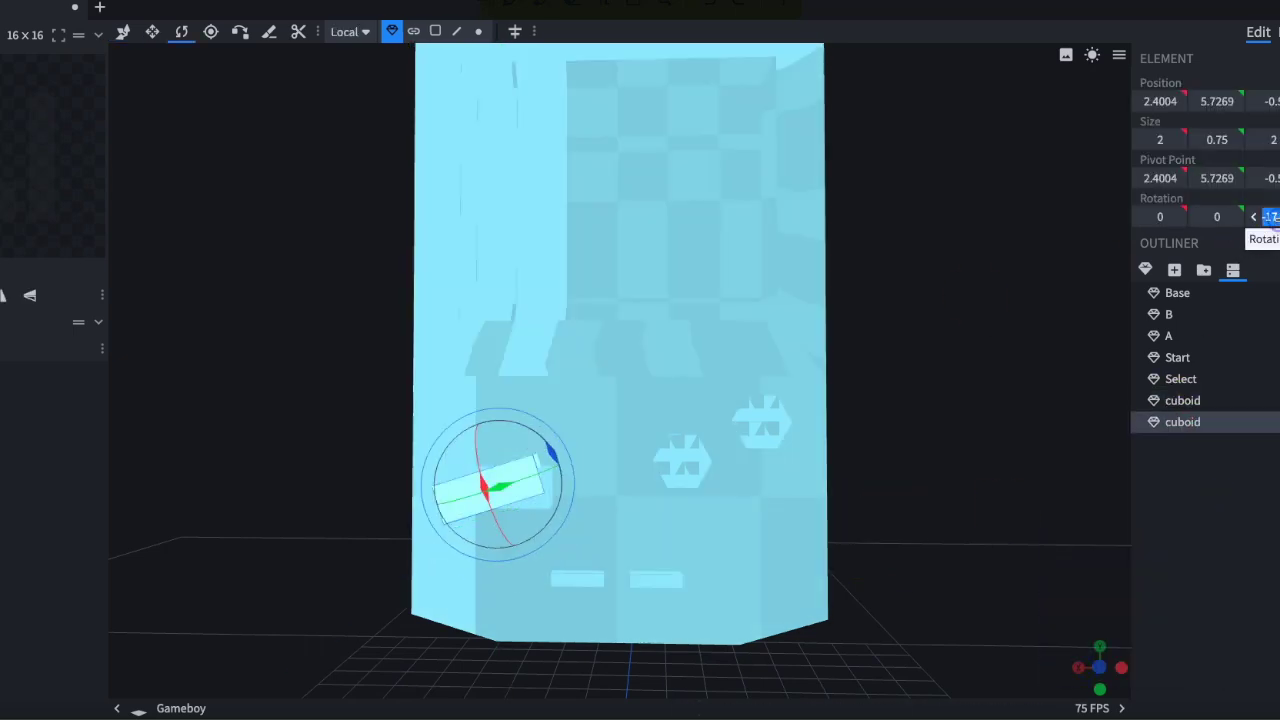
{"action": "left_click", "coordinate": [526, 503]}
{"action": "key", "text": "XF86AudioLowerVolume"}
{"action": "key", "text": "v"}
{"action": "key", "text": "ctrl+z"}
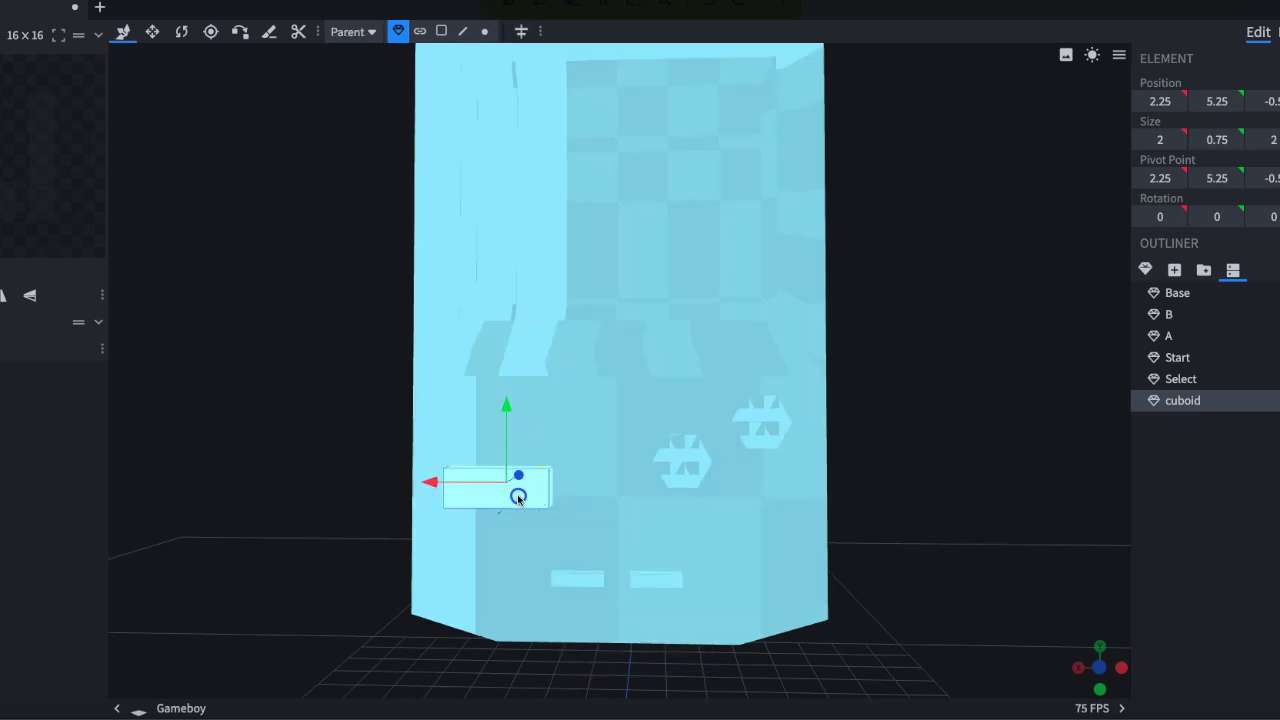
Step: Duplicate the 0.75 high bar and rotate the copy 90 degrees about Z to form a cross
{"action": "key", "text": "ctrl+d"}
{"action": "key", "text": "r"}
{"action": "left_click_drag", "start_coordinate": [558, 452], "coordinate": [444, 386]}
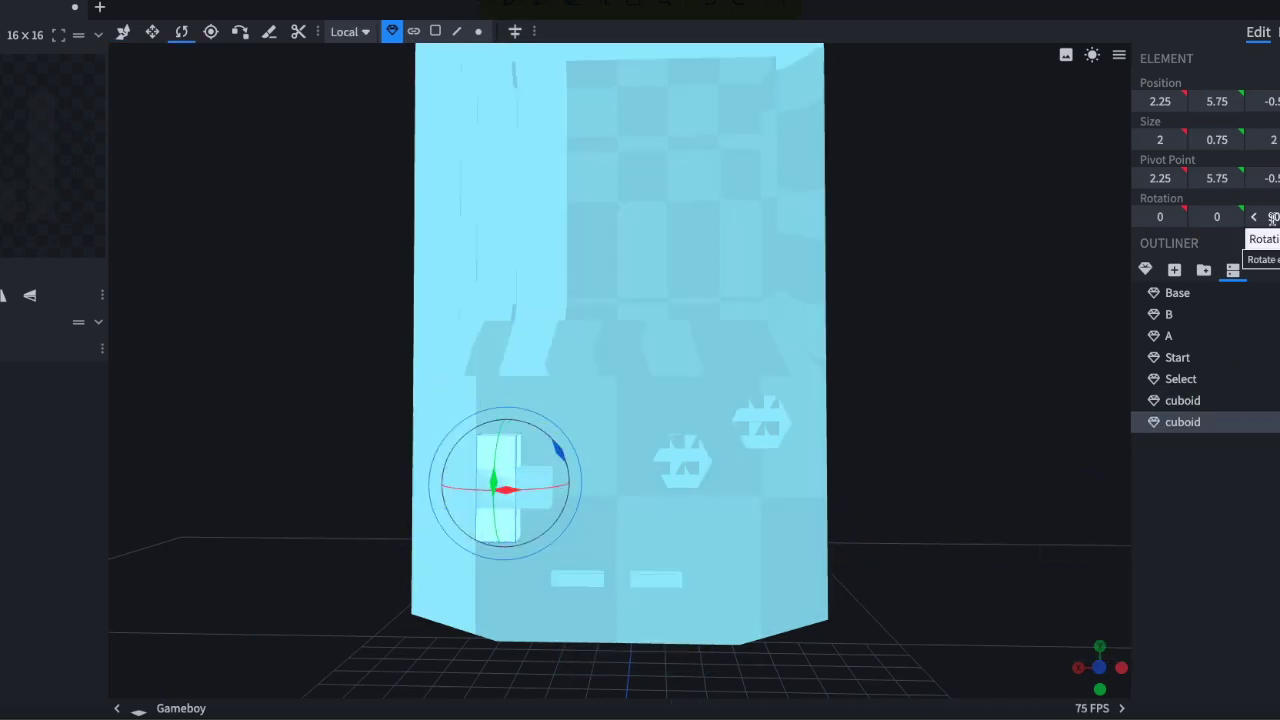
Step: Merge the two crossed bars into one mesh named D Pad and raise it to y 6.5
{"action": "right_click", "coordinate": [1190, 421]}
{"action": "left_click", "coordinate": [1229, 680]}
{"action": "key", "text": "v"}
{"action": "left_click", "coordinate": [618, 468]}
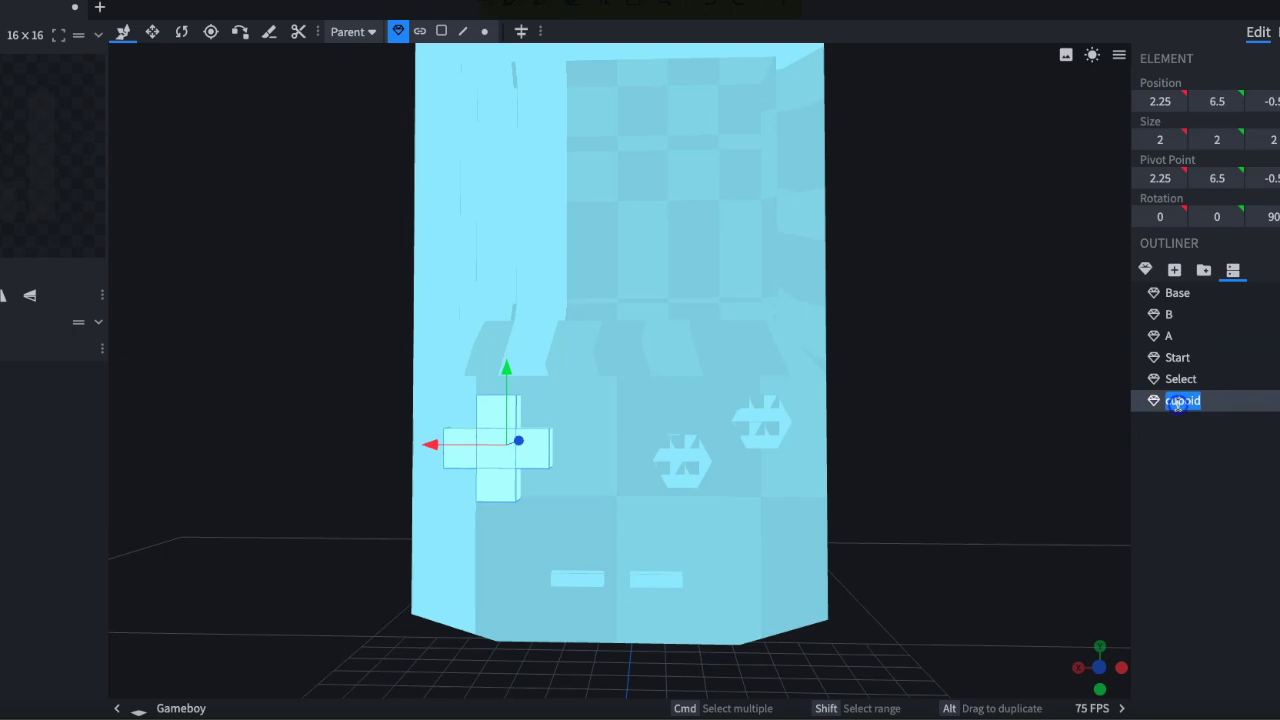
Step: Select the three bottom faces of the Base mesh and lower them slightly, extending the body's height to 13
{"action": "left_click", "coordinate": [646, 289]}
{"action": "scroll", "coordinate": [900, 420], "scroll_direction": "down", "scroll_amount": 5}
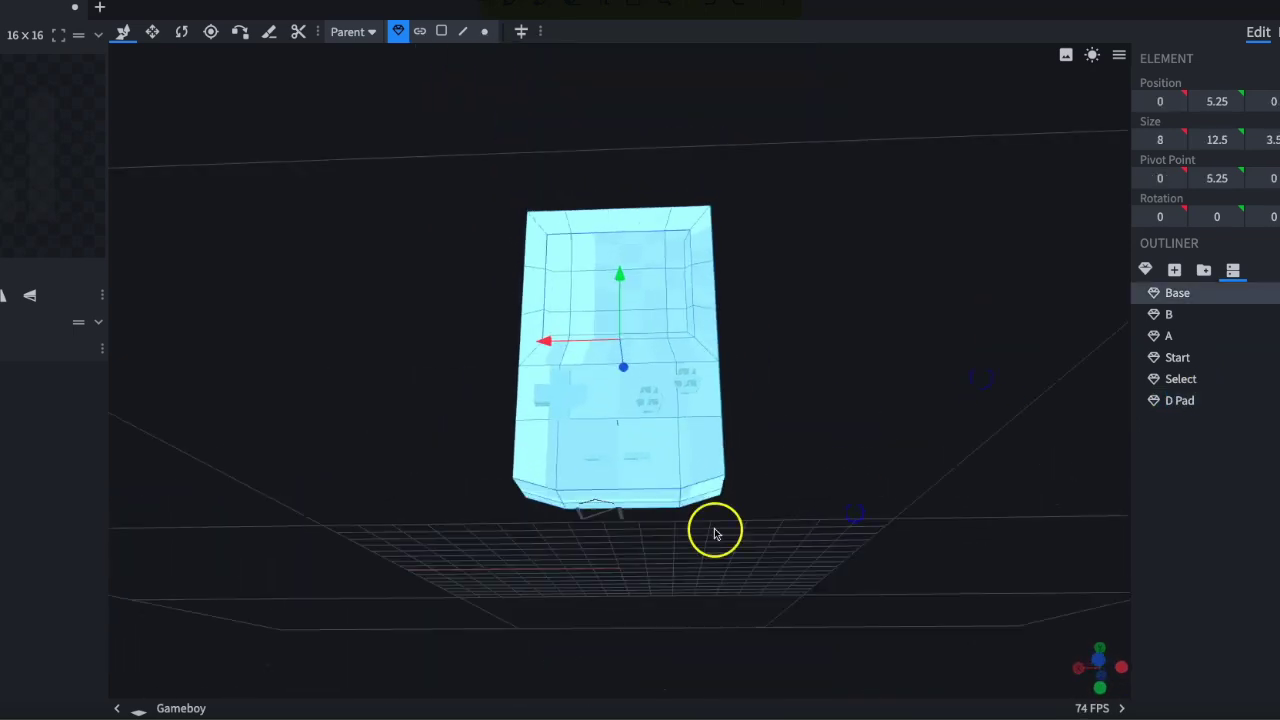
{"action": "key", "text": "3"}
{"action": "scroll", "coordinate": [626, 454], "scroll_direction": "up", "scroll_amount": 4}
{"action": "left_click_drag", "start_coordinate": [854, 500], "coordinate": [854, 430]}
{"action": "left_click", "coordinate": [768, 549], "text": "shift"}
{"action": "left_click", "coordinate": [506, 549], "text": "shift"}
{"action": "left_click_drag", "start_coordinate": [620, 484], "coordinate": [619, 504]}
{"action": "left_click_drag", "start_coordinate": [1060, 296], "coordinate": [850, 540]}
Step: Select the three top faces of the Base mesh and scale them slightly
{"action": "left_click", "coordinate": [660, 200]}
{"action": "left_click", "coordinate": [766, 223], "text": "shift"}
{"action": "left_click", "coordinate": [510, 172], "text": "shift"}
{"action": "key", "text": "s"}
{"action": "left_click_drag", "start_coordinate": [700, 229], "coordinate": [683, 226]}
{"action": "left_click_drag", "start_coordinate": [874, 214], "coordinate": [556, 120]}
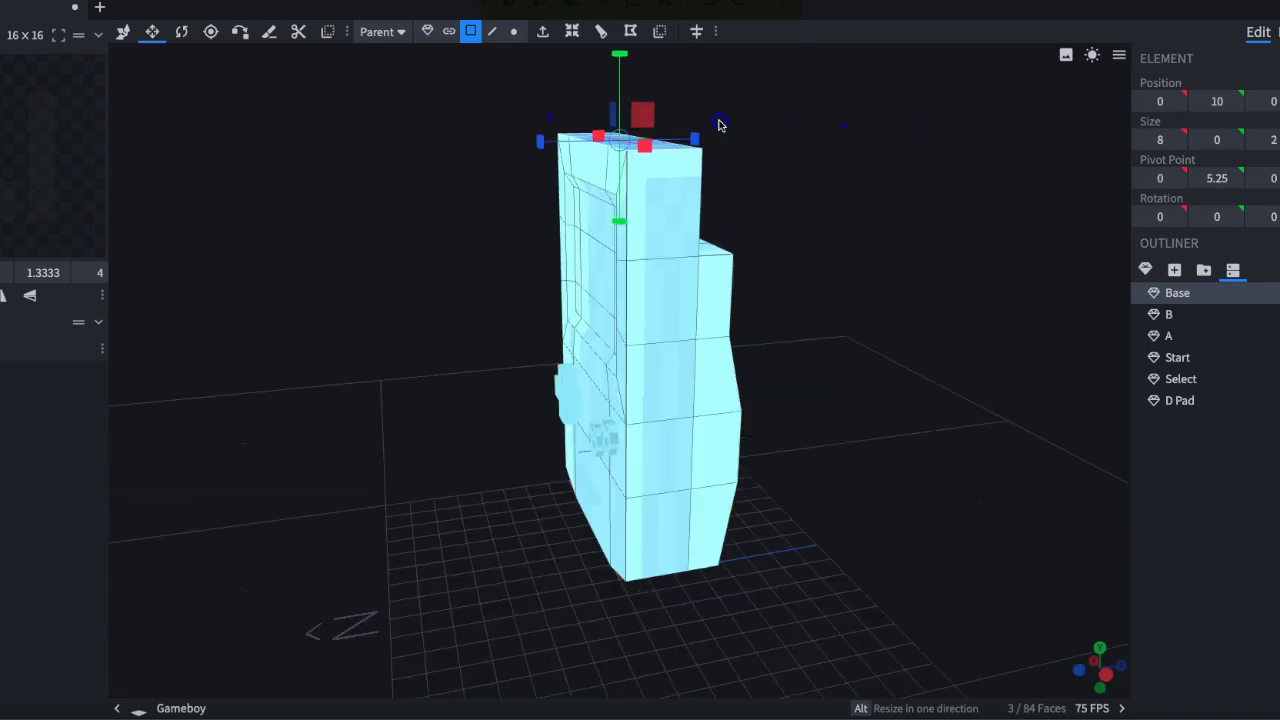
{"action": "left_click_drag", "start_coordinate": [734, 123], "coordinate": [880, 420]}
Step: Add a plane mesh of diameter 2, rotate it 90 degrees about X, and move it to y 12.25 at the body's front
{"action": "left_click", "coordinate": [1185, 400]}
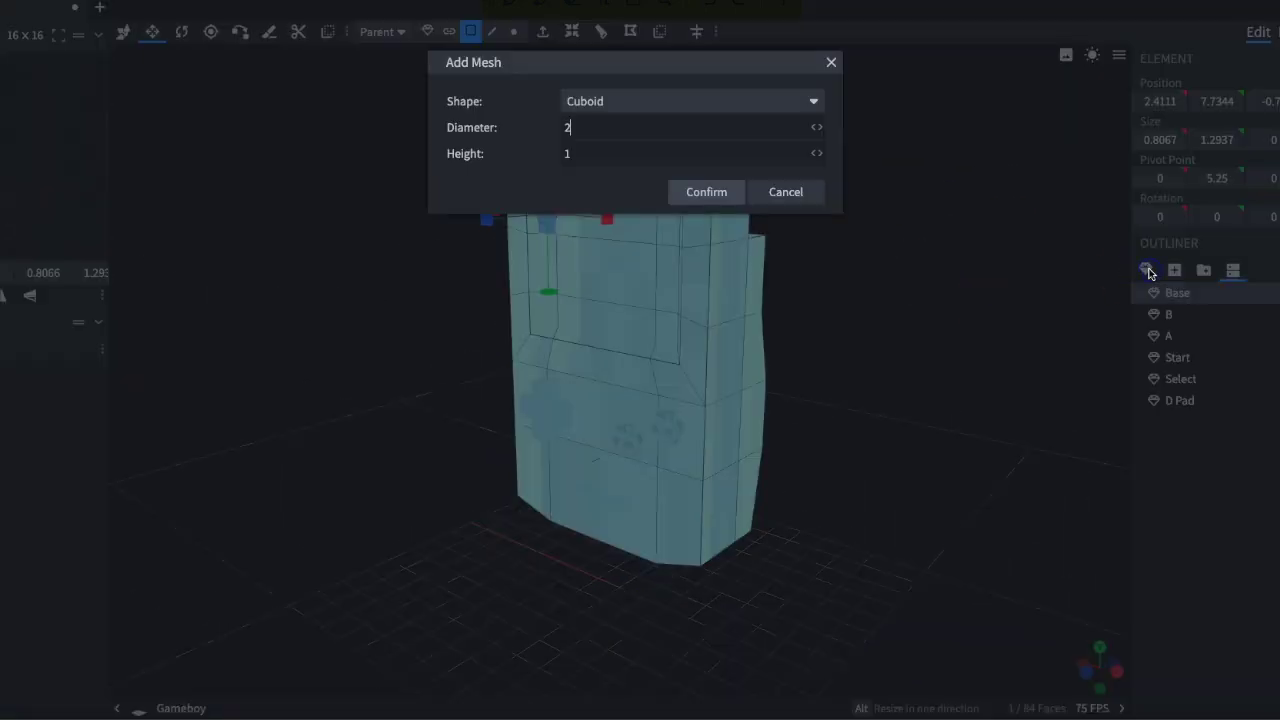
{"action": "left_click", "coordinate": [690, 101]}
{"action": "left_click", "coordinate": [786, 157]}
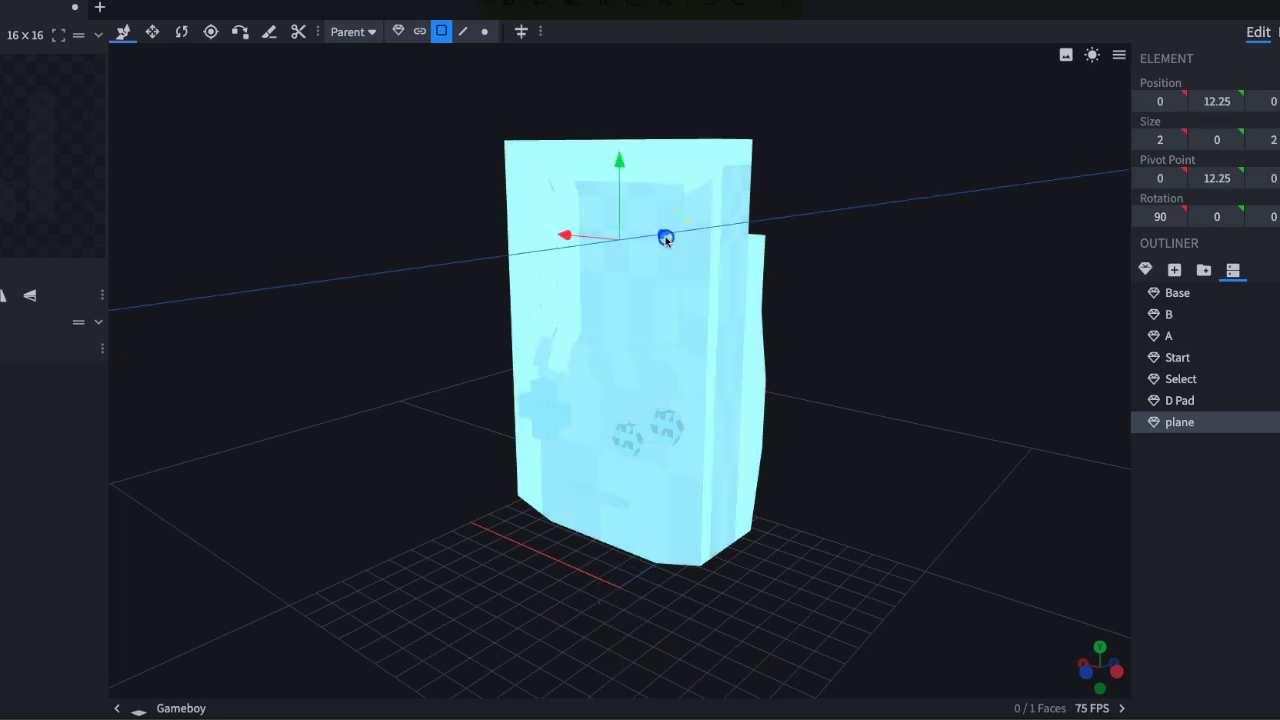
{"action": "left_click_drag", "start_coordinate": [665, 236], "coordinate": [622, 242]}
{"action": "left_click_drag", "start_coordinate": [820, 203], "coordinate": [774, 203]}
Step: Enlarge the plane's face to about 6.5 wide and 5 high over the screen recess
{"action": "key", "text": "s"}
{"action": "left_click_drag", "start_coordinate": [660, 262], "coordinate": [739, 271]}
{"action": "left_click_drag", "start_coordinate": [840, 219], "coordinate": [897, 219]}
{"action": "left_click_drag", "start_coordinate": [622, 317], "coordinate": [624, 355]}
{"action": "left_click_drag", "start_coordinate": [880, 230], "coordinate": [800, 235]}
{"action": "left_click_drag", "start_coordinate": [600, 118], "coordinate": [600, 80]}
Step: Refine the plane's face to 7 wide and 4.5 high
{"action": "key", "text": "v"}
{"action": "left_click_drag", "start_coordinate": [870, 250], "coordinate": [800, 250]}
{"action": "scroll", "coordinate": [570, 326], "scroll_direction": "down", "scroll_amount": 3}
{"action": "scroll", "coordinate": [570, 326], "scroll_direction": "up", "scroll_amount": 3}
{"action": "left_click", "coordinate": [590, 280]}
{"action": "key", "text": "ctrl+z"}
{"action": "left_click_drag", "start_coordinate": [575, 129], "coordinate": [582, 138]}
{"action": "left_click_drag", "start_coordinate": [620, 120], "coordinate": [620, 134]}
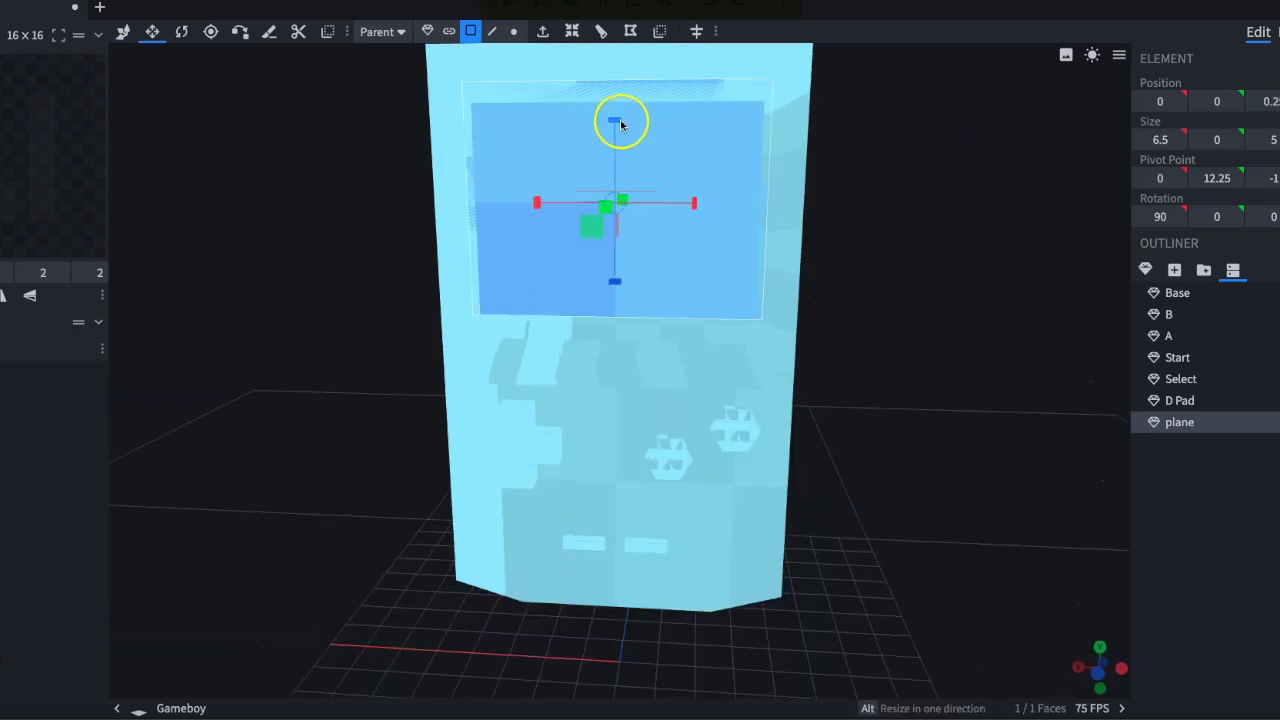
{"action": "left_click_drag", "start_coordinate": [694, 203], "coordinate": [694, 205]}
Step: Push the plane's face back into the screen recess and set its Y position to 0.1
{"action": "left_click_drag", "start_coordinate": [840, 185], "coordinate": [738, 178]}
{"action": "left_click_drag", "start_coordinate": [638, 226], "coordinate": [658, 231]}
{"action": "left_click_drag", "start_coordinate": [970, 240], "coordinate": [1014, 230]}
{"action": "left_click_drag", "start_coordinate": [655, 218], "coordinate": [677, 223]}
{"action": "key", "text": "v"}
{"action": "left_click_drag", "start_coordinate": [890, 128], "coordinate": [823, 134]}
{"action": "left_click_drag", "start_coordinate": [652, 212], "coordinate": [662, 209]}
{"action": "left_click", "coordinate": [1217, 102]}
{"action": "type", "text": "0.1"}
{"action": "key", "text": "Return"}
{"action": "left_click_drag", "start_coordinate": [975, 148], "coordinate": [1080, 148]}
{"action": "left_click_drag", "start_coordinate": [890, 168], "coordinate": [665, 160]}
{"action": "scroll", "coordinate": [665, 160], "scroll_direction": "down", "scroll_amount": 5}
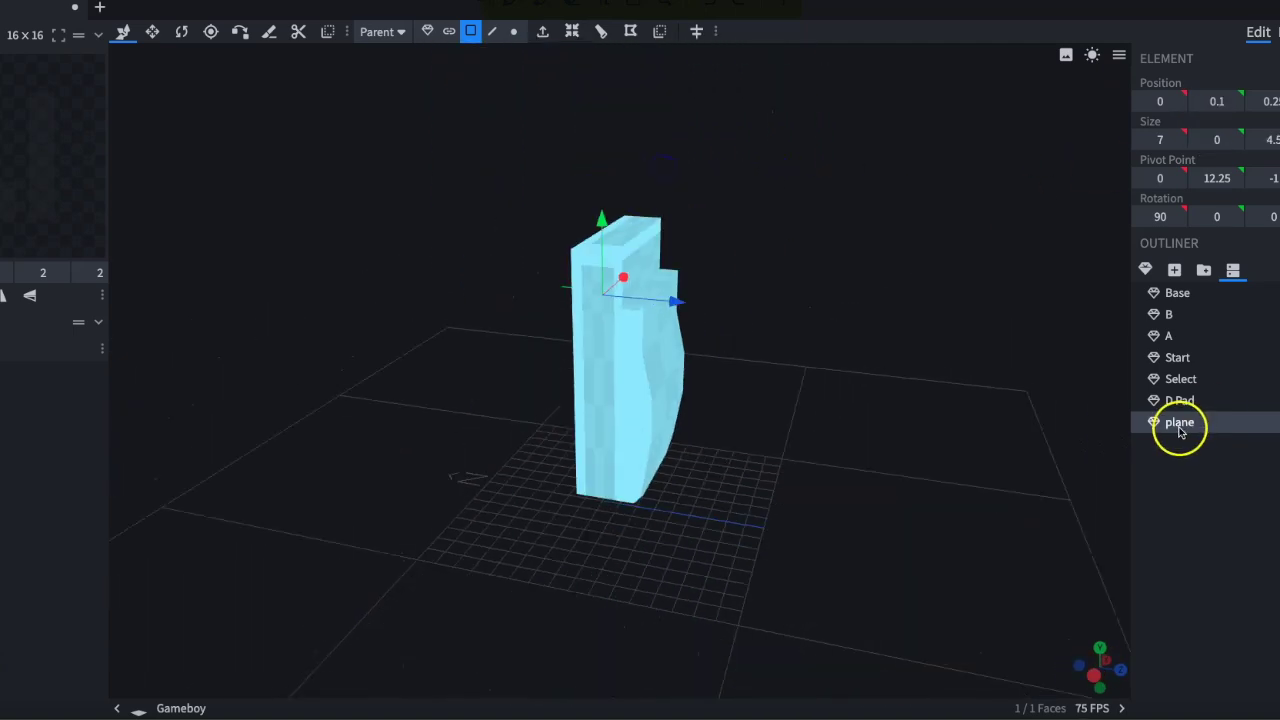
Step: Rename the plane Screen, and add a cuboid mesh raised to y 12 and shifted toward the back of the body
{"action": "left_click", "coordinate": [1145, 269]}
{"action": "left_click", "coordinate": [620, 102]}
{"action": "left_click", "coordinate": [598, 146]}
{"action": "left_click", "coordinate": [703, 200]}
{"action": "left_click_drag", "start_coordinate": [618, 420], "coordinate": [612, 204]}
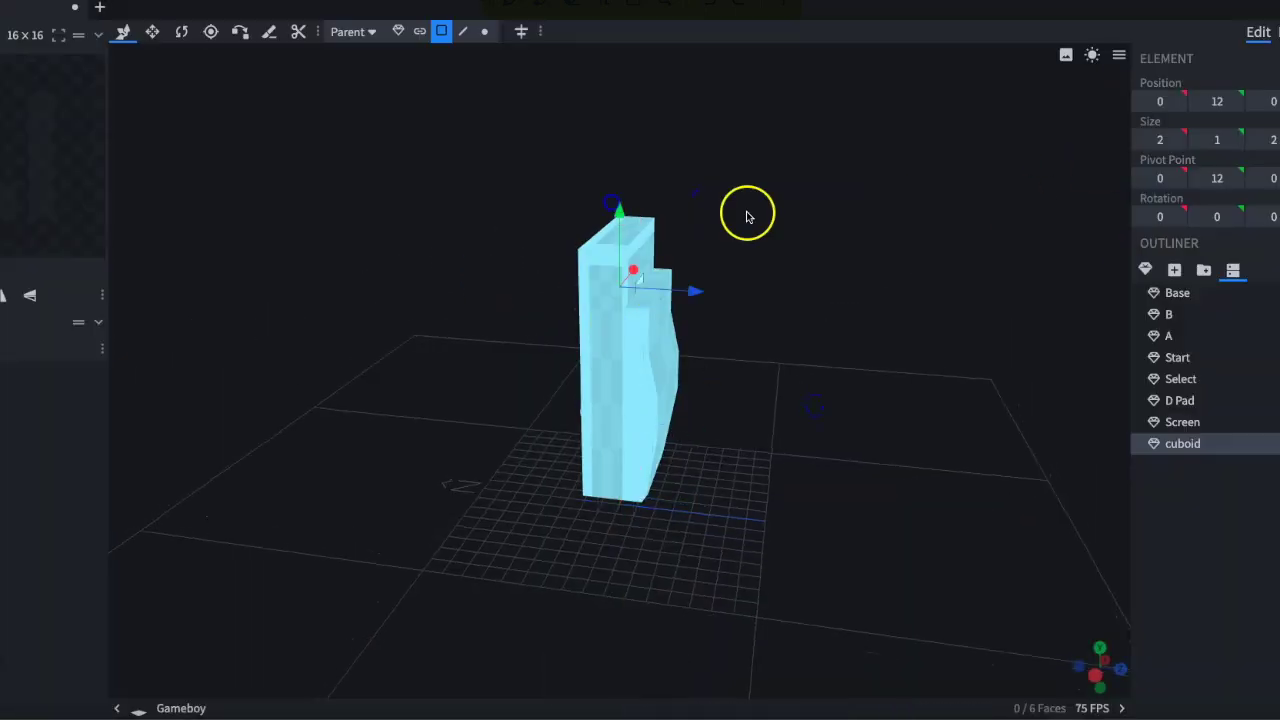
{"action": "left_click_drag", "start_coordinate": [820, 330], "coordinate": [640, 330]}
{"action": "left_click_drag", "start_coordinate": [634, 318], "coordinate": [644, 333]}
Step: Scale the cuboid into a cartridge block 6.5 wide and 9.5 high
{"action": "scroll", "coordinate": [644, 333], "scroll_direction": "up", "scroll_amount": 3}
{"action": "key", "text": "s"}
{"action": "left_click_drag", "start_coordinate": [614, 268], "coordinate": [558, 268]}
{"action": "left_click_drag", "start_coordinate": [692, 280], "coordinate": [768, 285]}
{"action": "left_click_drag", "start_coordinate": [785, 280], "coordinate": [651, 271]}
{"action": "left_click_drag", "start_coordinate": [511, 260], "coordinate": [520, 260]}
{"action": "left_click_drag", "start_coordinate": [218, 590], "coordinate": [300, 585]}
{"action": "left_click_drag", "start_coordinate": [592, 162], "coordinate": [595, 46]}
Step: Thin the cartridge block to about 1.1 deep and position it at z 1.25 over the body's back slot
{"action": "left_click_drag", "start_coordinate": [855, 160], "coordinate": [748, 156]}
{"action": "left_click_drag", "start_coordinate": [662, 249], "coordinate": [649, 251], "text": "alt"}
{"action": "key", "text": "v"}
{"action": "left_click_drag", "start_coordinate": [504, 245], "coordinate": [492, 247]}
{"action": "left_click_drag", "start_coordinate": [646, 250], "coordinate": [733, 251], "text": "alt"}
{"action": "left_click_drag", "start_coordinate": [488, 236], "coordinate": [496, 237]}
{"action": "key", "text": "s"}
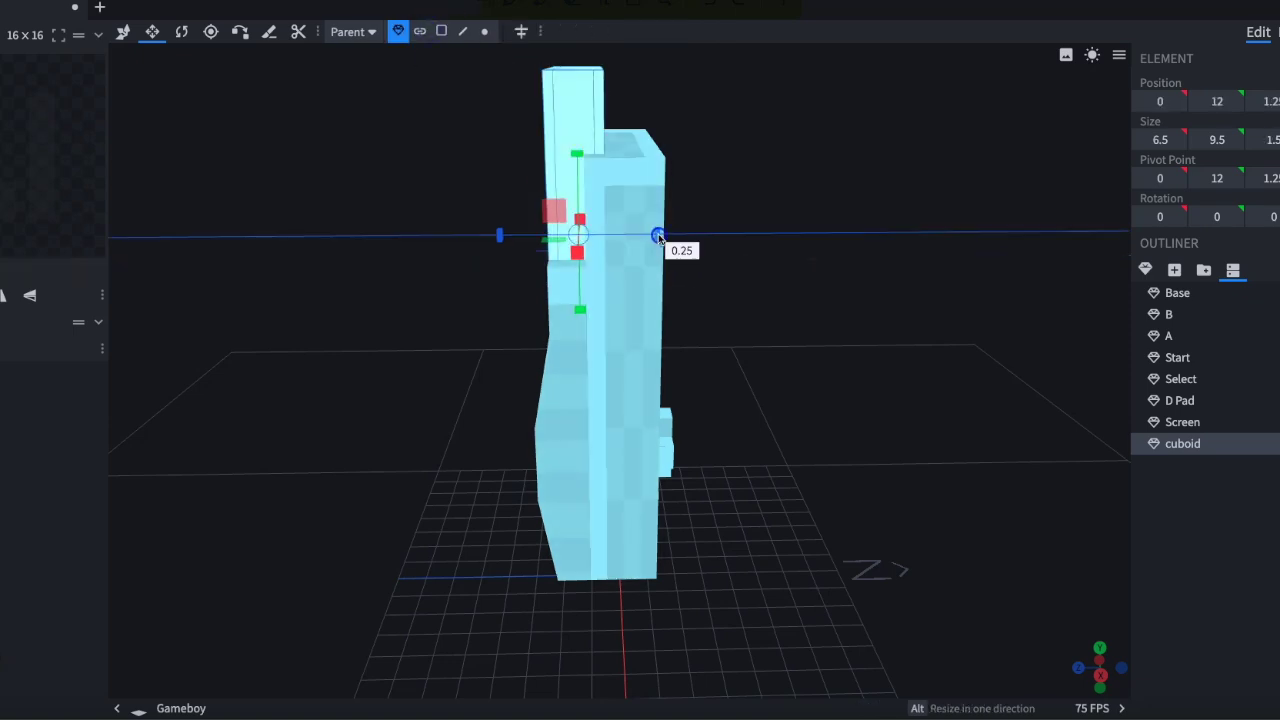
Step: Lower the cartridge block down into the slot at the back of the body
{"action": "key", "text": "v"}
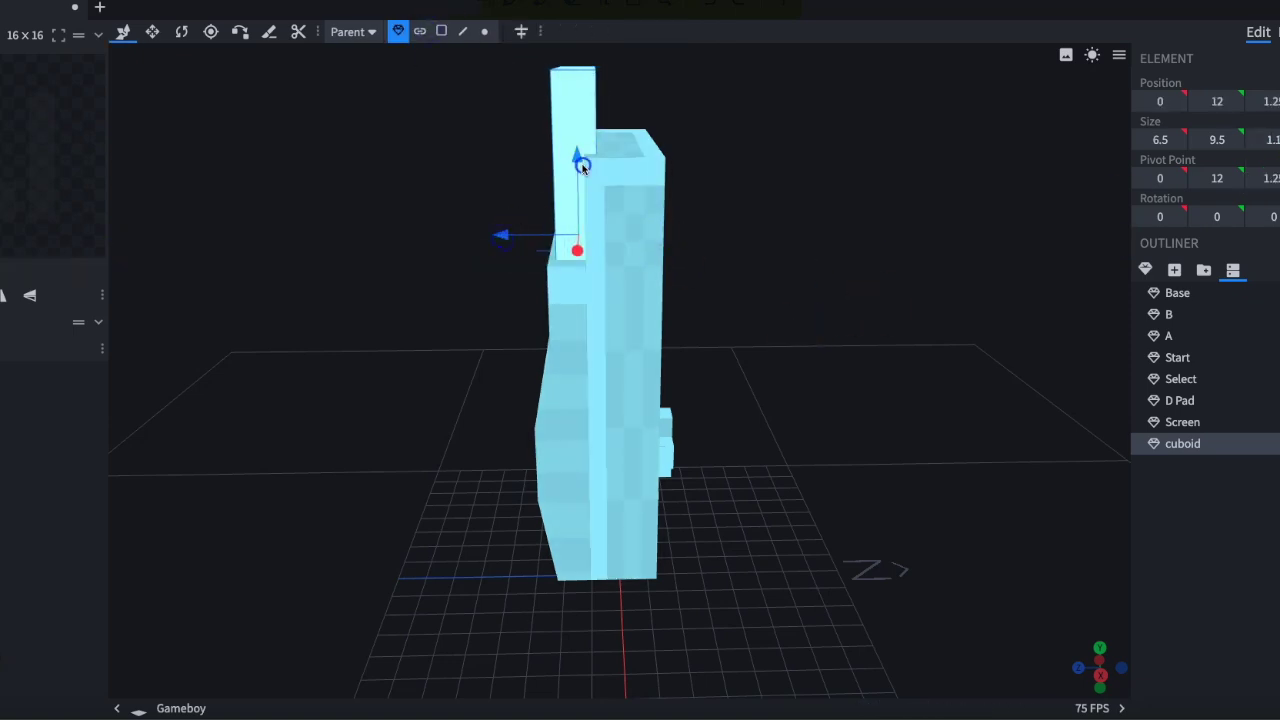
{"action": "left_click_drag", "start_coordinate": [582, 168], "coordinate": [574, 233]}
{"action": "left_click_drag", "start_coordinate": [751, 200], "coordinate": [896, 136]}
{"action": "left_click_drag", "start_coordinate": [591, 157], "coordinate": [589, 240]}
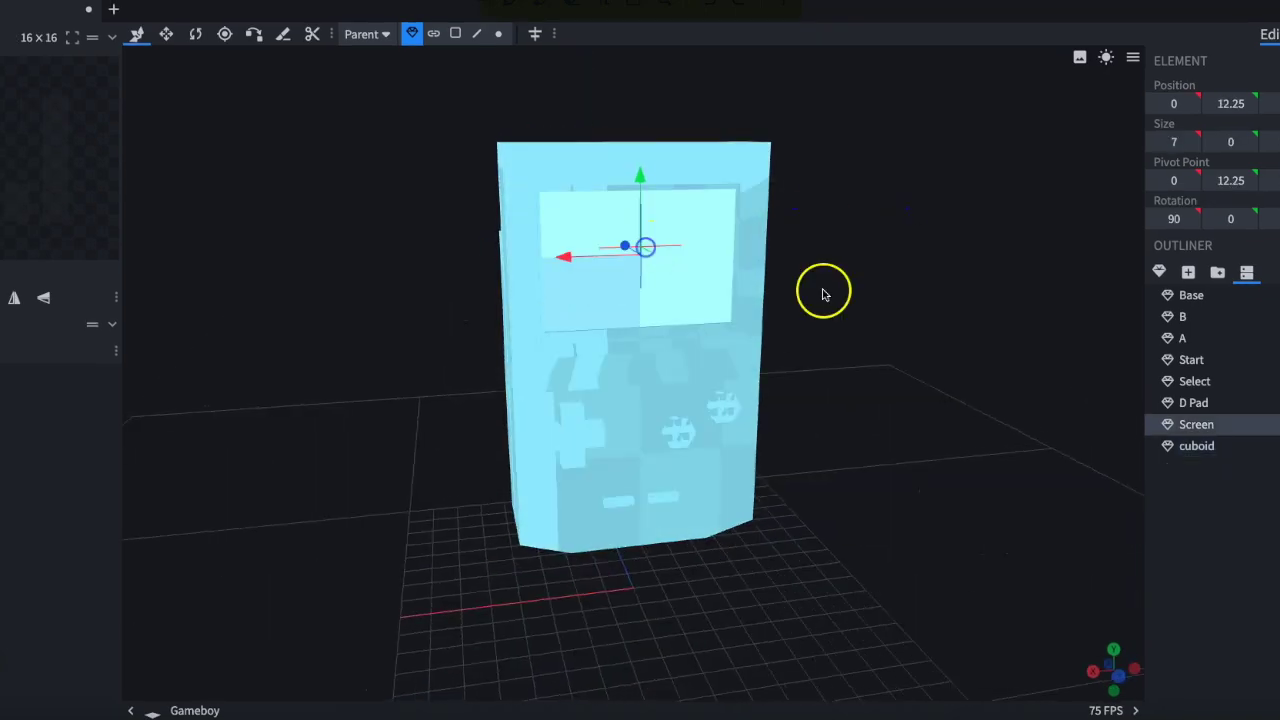
Step: Wrap the Base mesh in a group named Base and create a group named Buttons inside it
{"action": "left_click", "coordinate": [742, 455]}
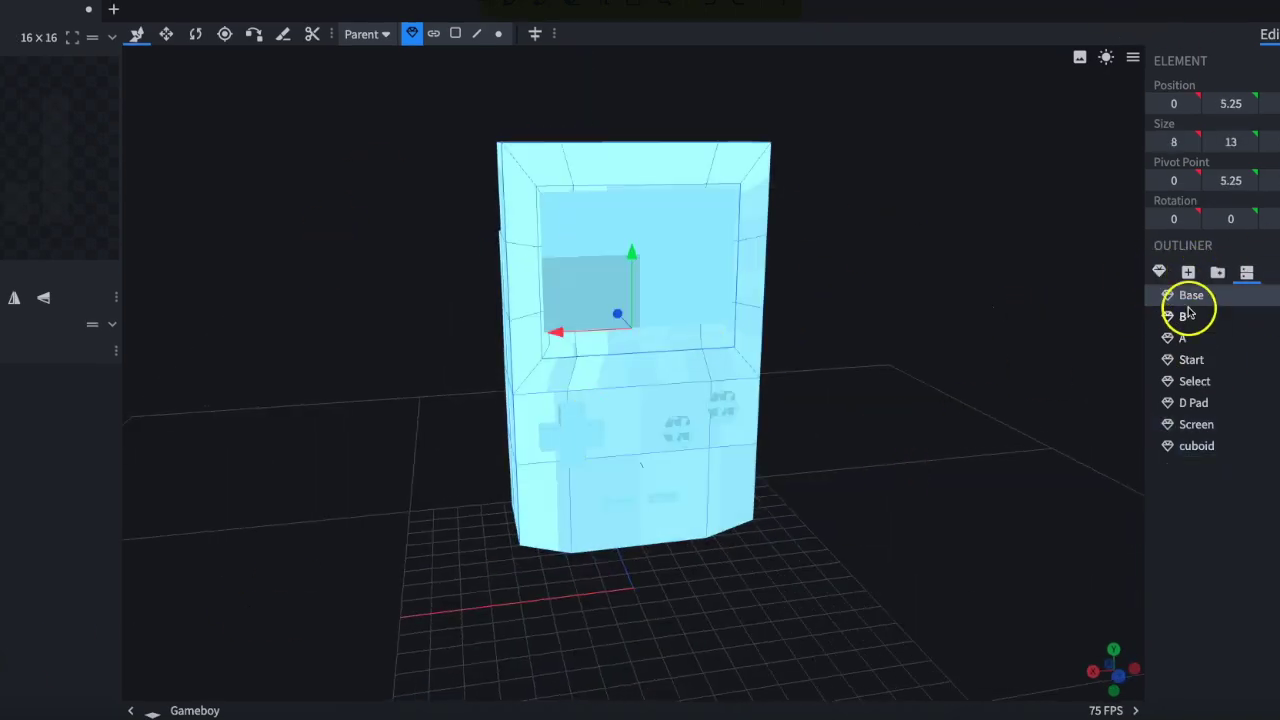
{"action": "left_click", "coordinate": [1217, 272]}
{"action": "type", "text": "Base"}
{"action": "left_click", "coordinate": [1217, 272]}
{"action": "type", "text": "Button"}
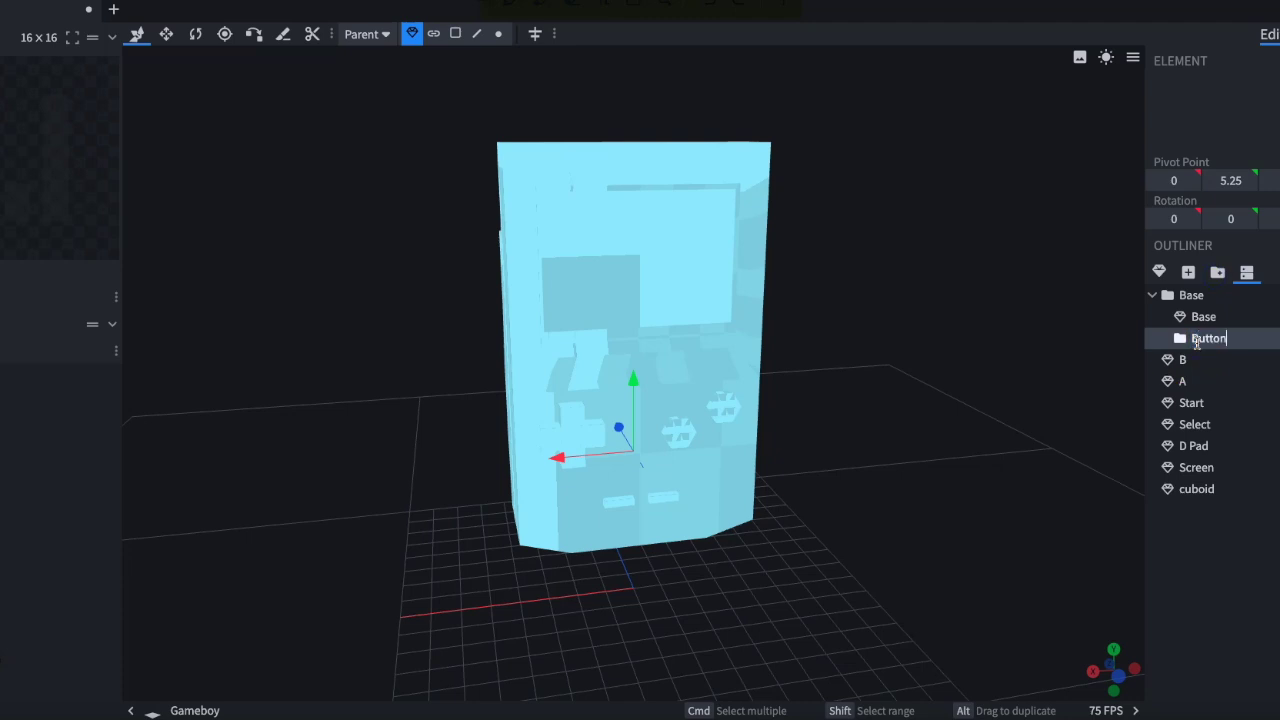
Step: Move the B, A, Start, Select and D Pad meshes into the Buttons group
{"action": "left_click_drag", "start_coordinate": [1180, 383], "coordinate": [1205, 350]}
{"action": "left_click_drag", "start_coordinate": [1205, 402], "coordinate": [1215, 351]}
{"action": "left_click_drag", "start_coordinate": [1205, 424], "coordinate": [1224, 352]}
{"action": "left_click_drag", "start_coordinate": [1210, 445], "coordinate": [1225, 355]}
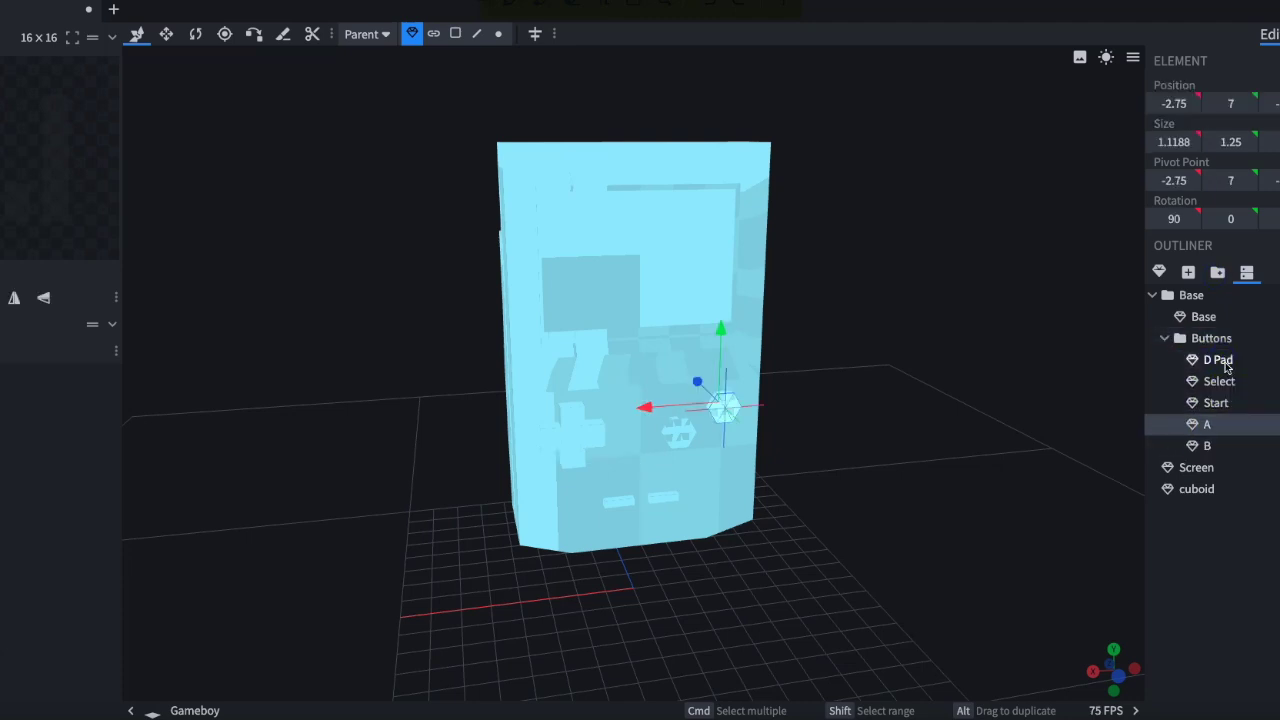
Step: Wrap the D Pad mesh in its own group named DPad
{"action": "left_click", "coordinate": [1225, 361]}
{"action": "left_click", "coordinate": [1222, 273]}
{"action": "type", "text": "DPad"}
{"action": "key", "text": "Return"}
Step: Wrap the Select and Start meshes in their own groups named Select and Start
{"action": "left_click", "coordinate": [1219, 402]}
{"action": "left_click", "coordinate": [1217, 272]}
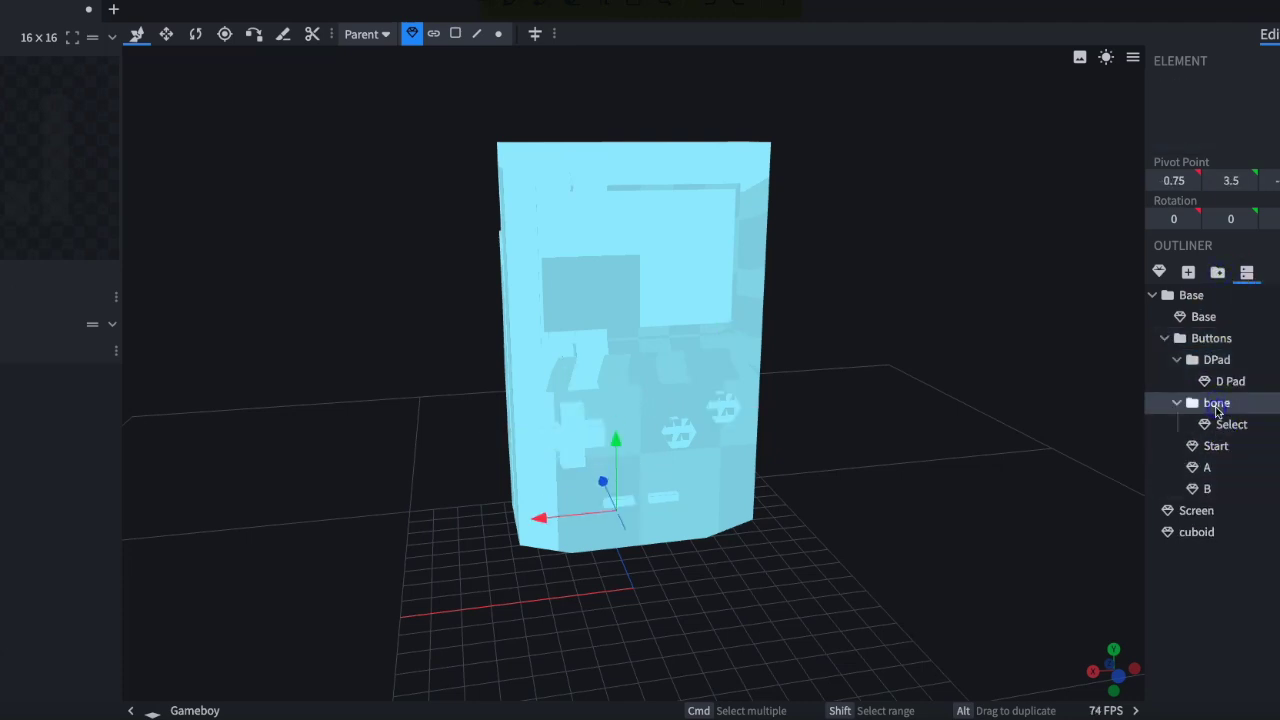
{"action": "left_click", "coordinate": [1216, 446]}
{"action": "left_click", "coordinate": [1217, 272]}
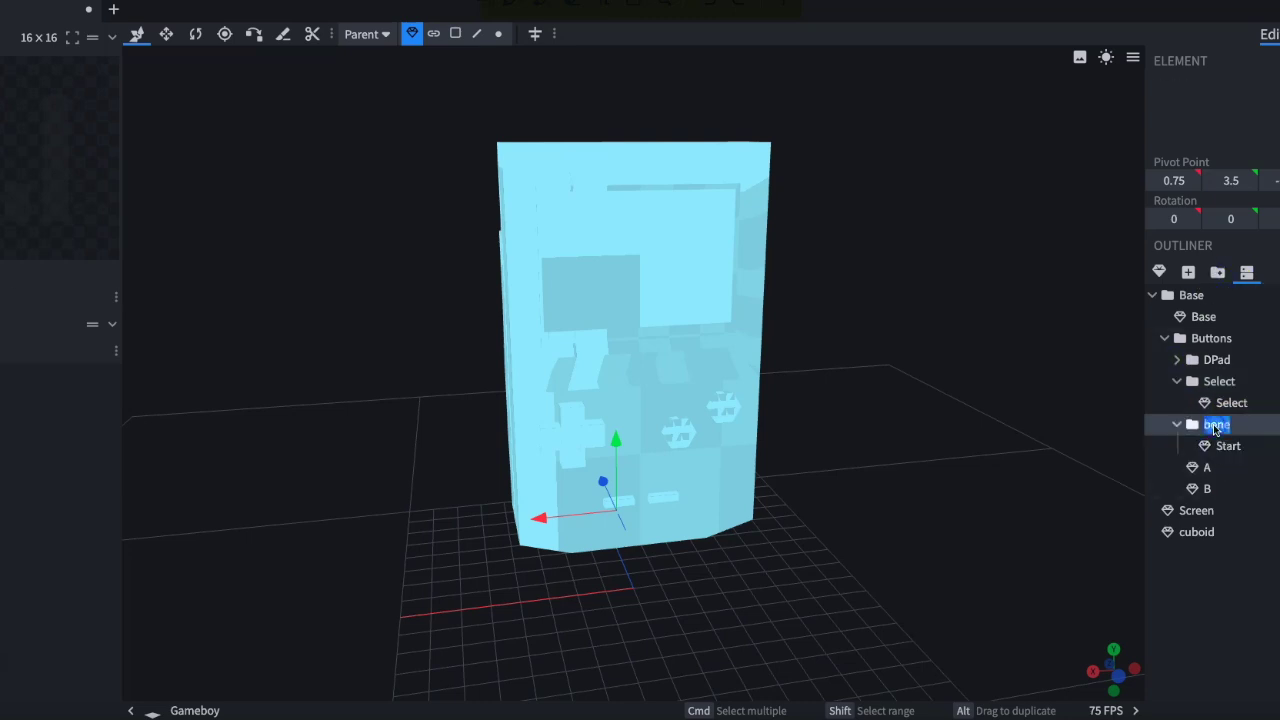
Step: Wrap the A and B button meshes in their own groups named A and B
{"action": "left_click", "coordinate": [1217, 272]}
{"action": "mouse_move", "coordinate": [1216, 467]}
{"action": "left_mouse_down"}
{"action": "mouse_move", "coordinate": [1223, 497]}
{"action": "mouse_move", "coordinate": [1215, 489]}
{"action": "left_mouse_up"}
{"action": "double_click", "coordinate": [1211, 467]}
{"action": "type", "text": "A"}
{"action": "left_click", "coordinate": [1177, 424]}
{"action": "left_click", "coordinate": [1177, 381]}
{"action": "left_click", "coordinate": [1217, 272]}
{"action": "left_click", "coordinate": [1177, 467]}
{"action": "left_click", "coordinate": [1177, 424]}
Step: Move the Screen mesh into the Base group and collapse the group
{"action": "left_click", "coordinate": [1187, 467]}
{"action": "left_click_drag", "start_coordinate": [723, 154], "coordinate": [589, 217]}
{"action": "left_click_drag", "start_coordinate": [1204, 467], "coordinate": [1211, 314]}
{"action": "left_click", "coordinate": [1152, 295]}
Step: Wrap the cuboid in a group named Cartridge and rename the mesh itself Cartridge
{"action": "left_click", "coordinate": [1208, 313]}
{"action": "left_click_drag", "start_coordinate": [925, 320], "coordinate": [762, 325]}
{"action": "left_click", "coordinate": [1217, 272]}
{"action": "type", "text": "Cartridge"}
{"action": "left_click", "coordinate": [1205, 340]}
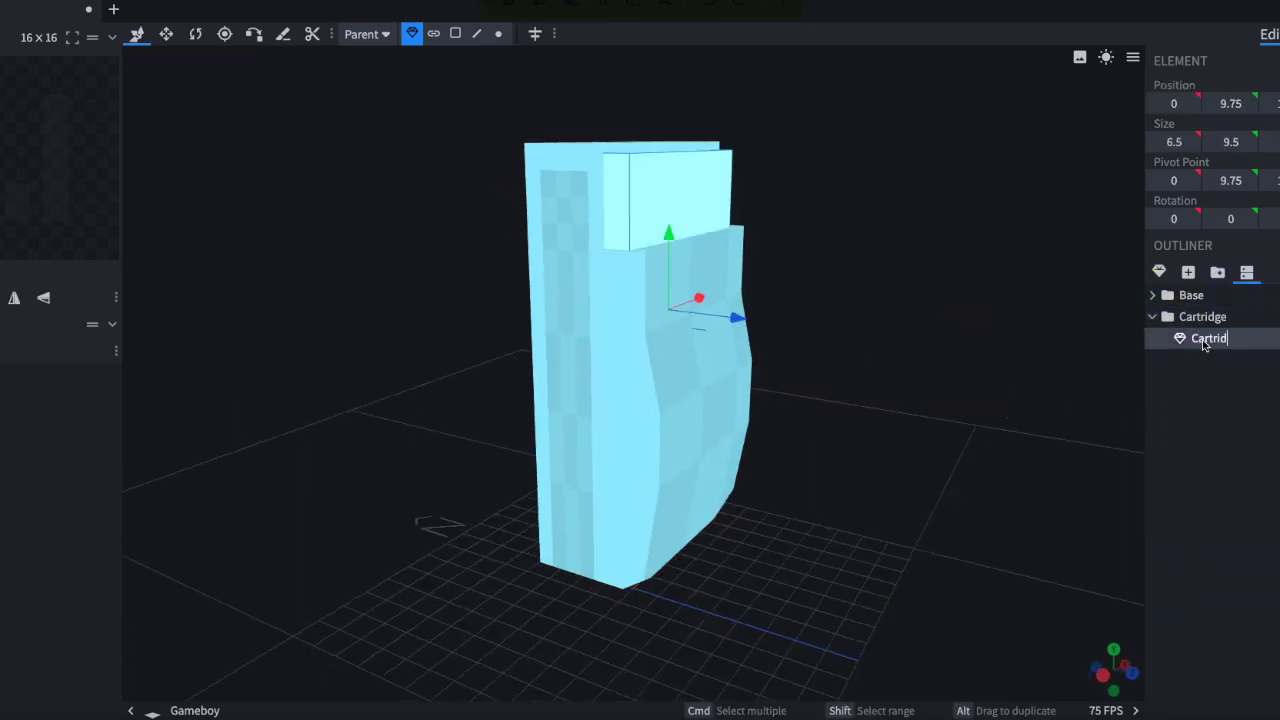
{"action": "left_click_drag", "start_coordinate": [1206, 320], "coordinate": [1203, 318]}
{"action": "left_click", "coordinate": [1152, 316]}
Step: Switch to painting and create a 32x texture template named GBC Base for the Base mesh
{"action": "scroll", "coordinate": [849, 426], "scroll_direction": "down", "scroll_amount": 3}
{"action": "left_click_drag", "start_coordinate": [750, 426], "coordinate": [862, 365]}
{"action": "left_click", "coordinate": [1279, 34]}
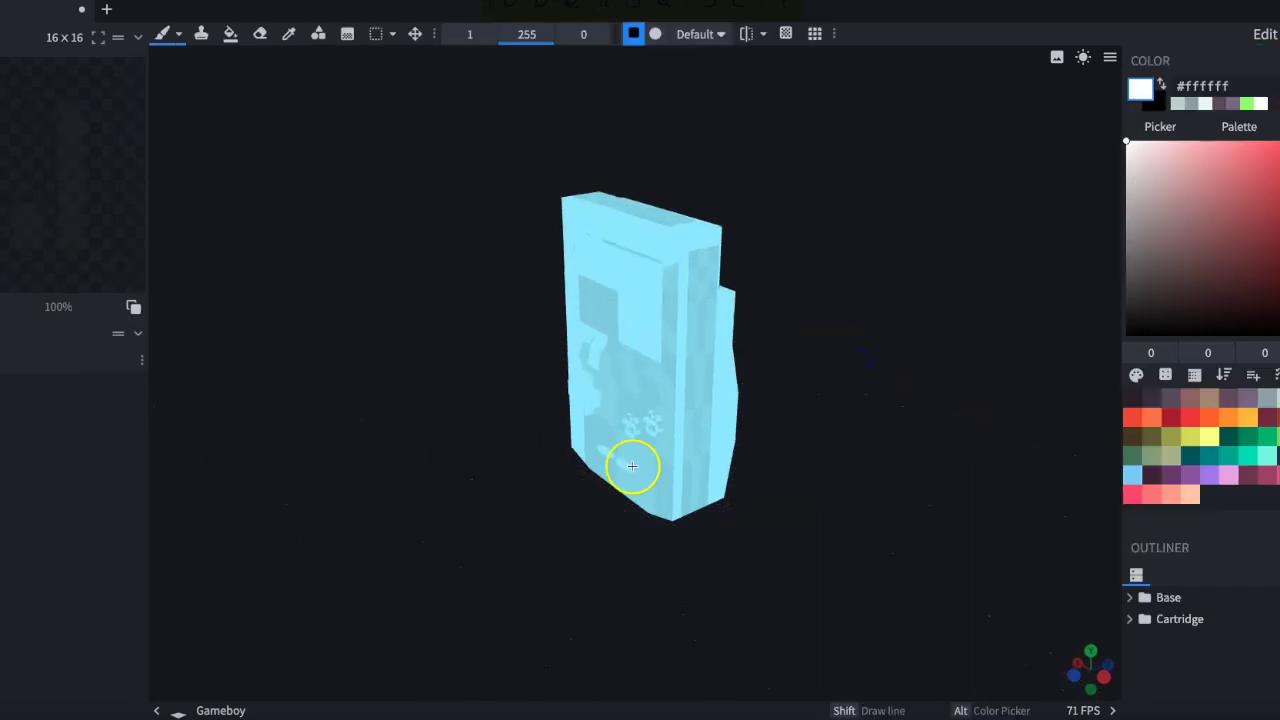
{"action": "left_click_drag", "start_coordinate": [770, 468], "coordinate": [814, 454]}
{"action": "left_click", "coordinate": [688, 434]}
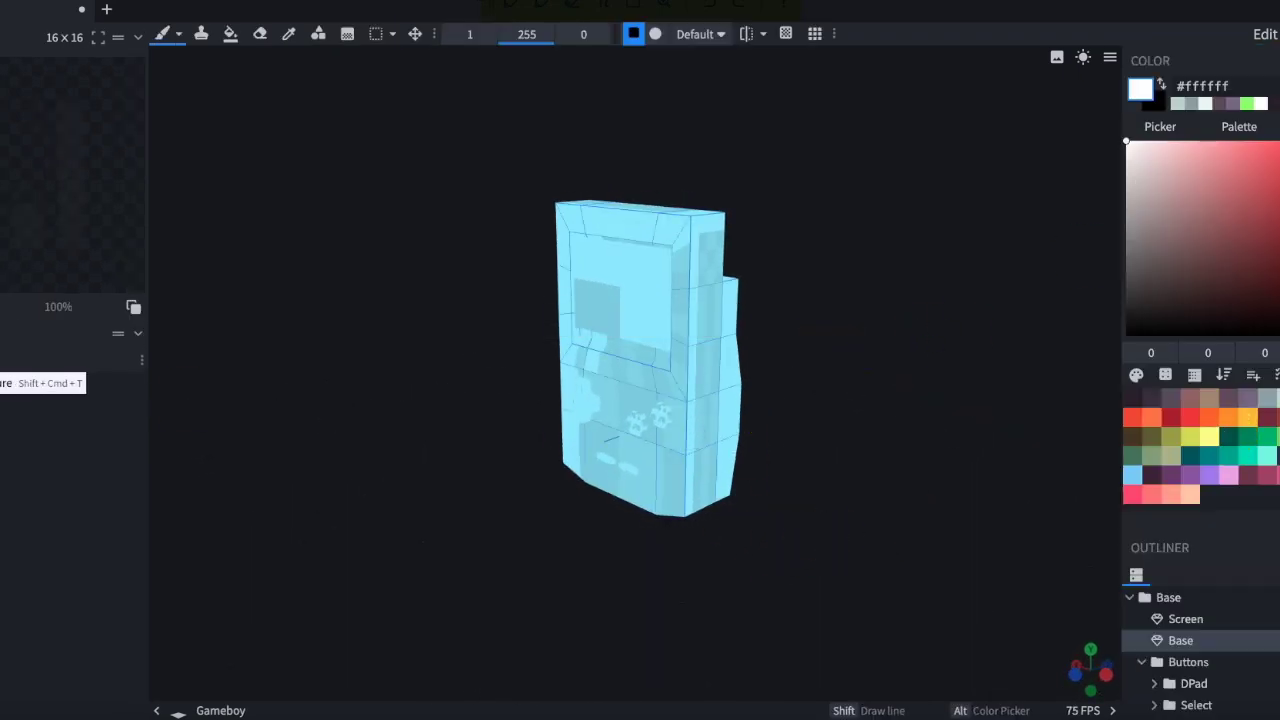
{"action": "left_click", "coordinate": [4, 360]}
{"action": "key", "text": "BackSpace"}
{"action": "type", "text": "Base"}
{"action": "left_click", "coordinate": [700, 172]}
{"action": "left_click", "coordinate": [625, 211]}
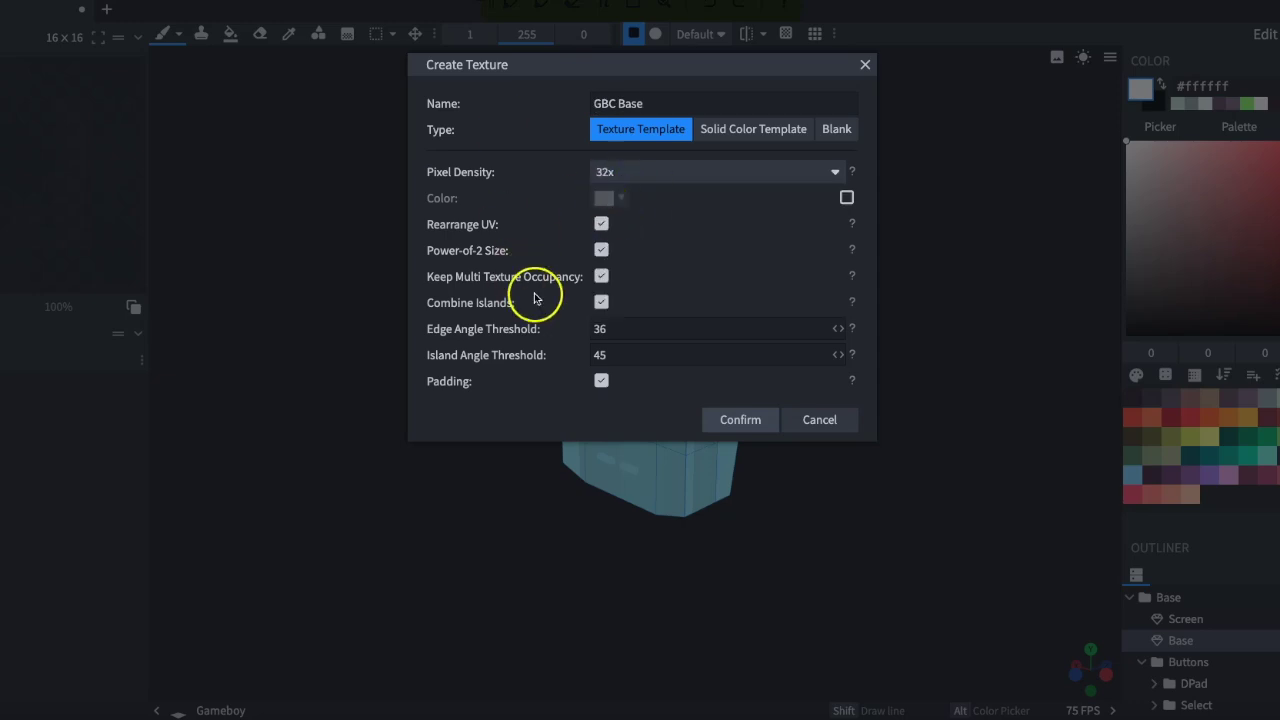
{"action": "key", "text": "Return"}
Step: Fill the front faces of the body with the teal #0eaf9b
{"action": "left_click", "coordinate": [1229, 456]}
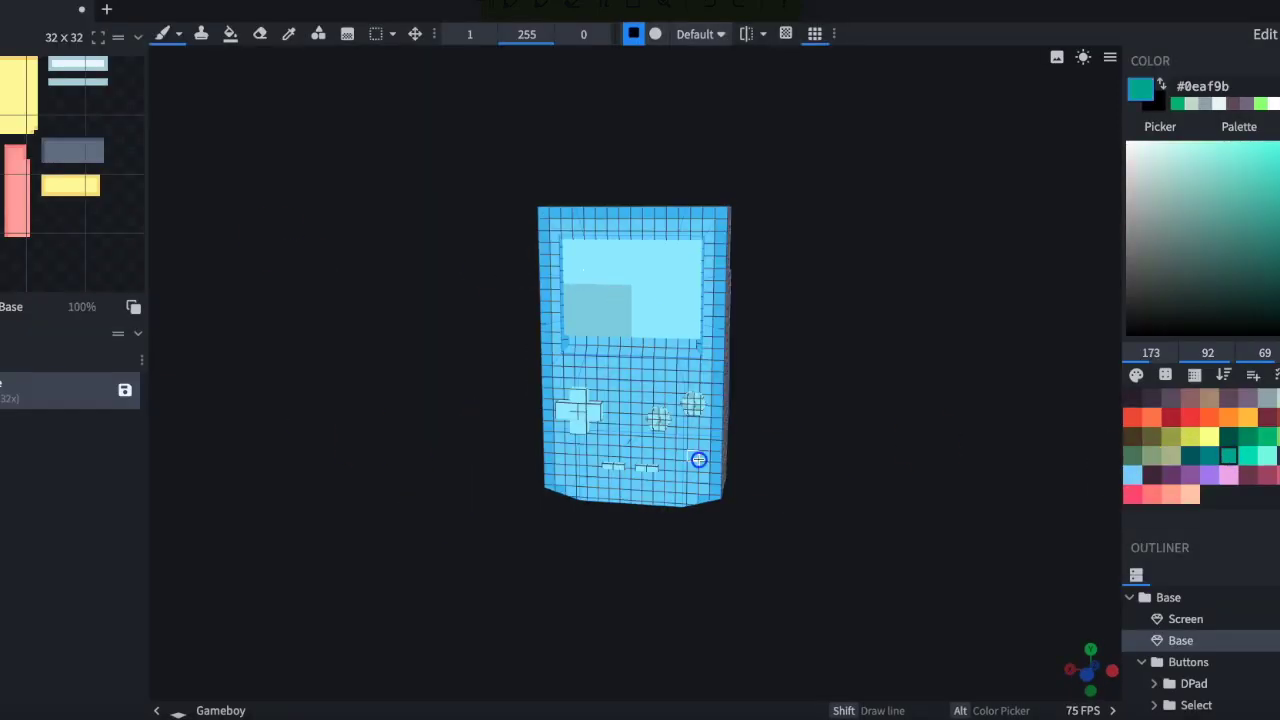
{"action": "left_click", "coordinate": [231, 37]}
{"action": "left_click", "coordinate": [654, 380]}
{"action": "left_click", "coordinate": [561, 478]}
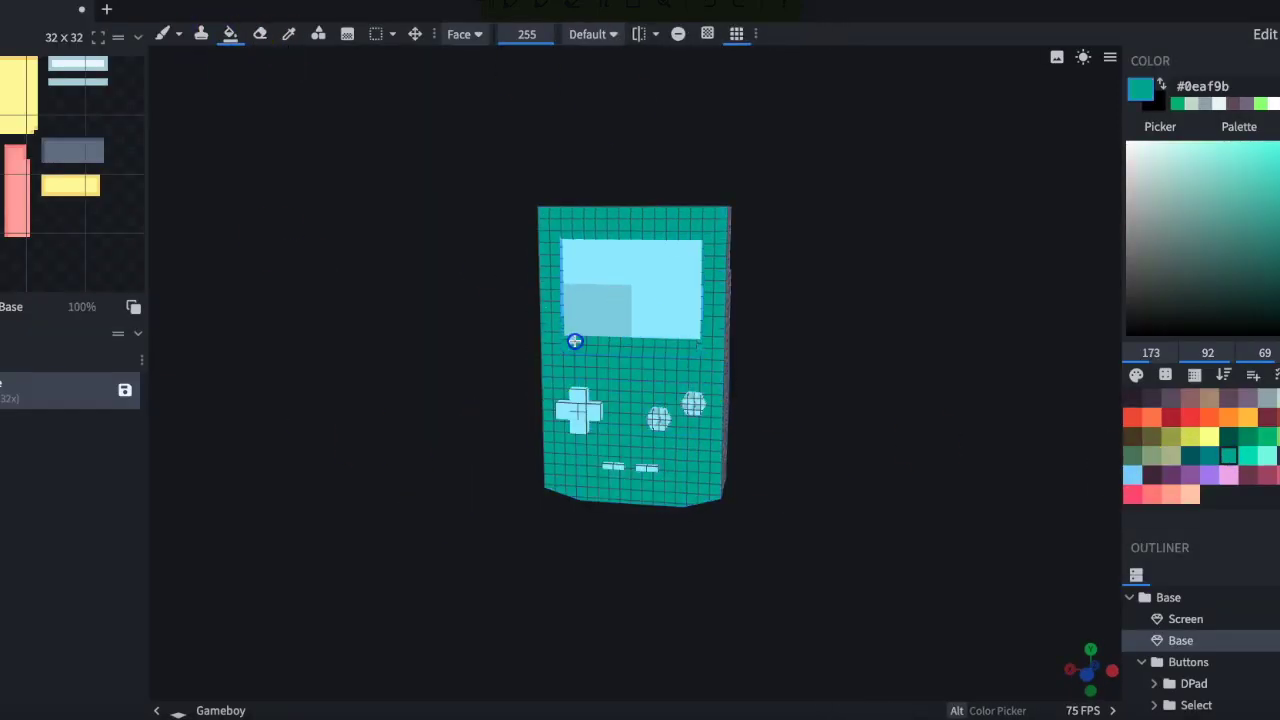
Step: Fill the body's other outer faces with the darker teals #0b8a8f and #0b5e65
{"action": "left_click_drag", "start_coordinate": [880, 389], "coordinate": [715, 389]}
{"action": "left_click", "coordinate": [1209, 456]}
{"action": "left_click", "coordinate": [1190, 456]}
{"action": "left_click", "coordinate": [657, 380]}
{"action": "left_click_drag", "start_coordinate": [910, 366], "coordinate": [752, 368]}
{"action": "left_click", "coordinate": [654, 323]}
{"action": "left_click_drag", "start_coordinate": [740, 243], "coordinate": [843, 275]}
{"action": "left_click", "coordinate": [640, 250]}
Step: Fill the screen recess with #2e222f and paint a grey display with a #7f708a frame inside it
{"action": "left_click", "coordinate": [1266, 445]}
{"action": "left_click", "coordinate": [557, 346]}
{"action": "mouse_move", "coordinate": [885, 385]}
{"action": "left_mouse_down"}
{"action": "mouse_move", "coordinate": [926, 455]}
{"action": "mouse_move", "coordinate": [895, 387]}
{"action": "left_mouse_up"}
{"action": "left_click", "coordinate": [1196, 456], "text": "alt"}
{"action": "left_click", "coordinate": [610, 364]}
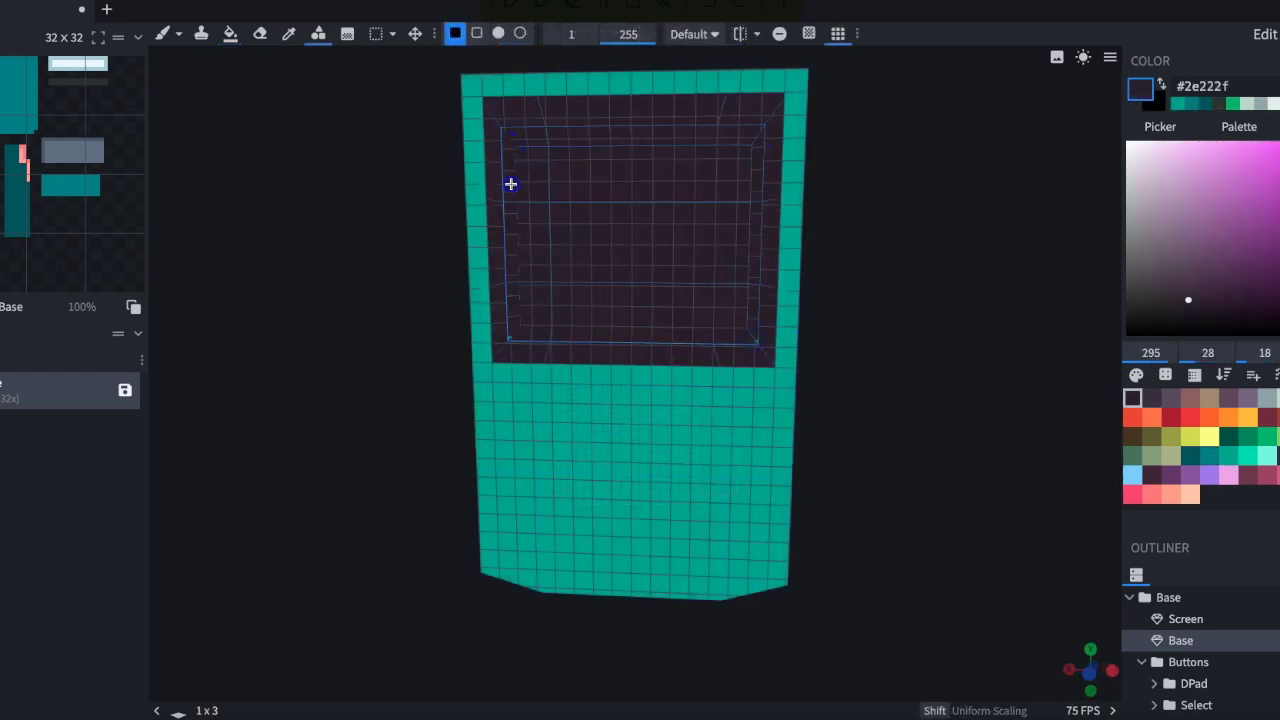
{"action": "left_click_drag", "start_coordinate": [586, 187], "coordinate": [740, 317]}
{"action": "left_click", "coordinate": [1245, 399]}
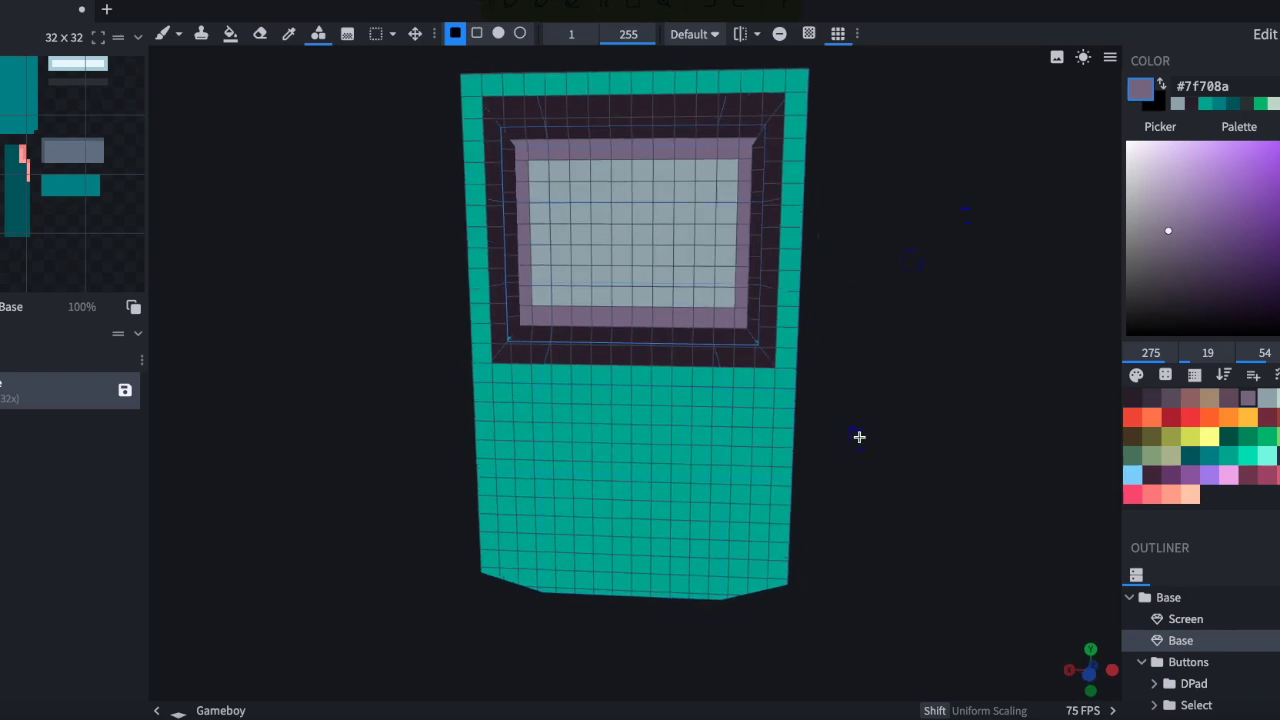
Step: Paint bright mint highlights along the body's upper edge and the strip below the screen
{"action": "left_click", "coordinate": [1228, 456]}
{"action": "left_click", "coordinate": [1248, 456]}
{"action": "left_click_drag", "start_coordinate": [497, 60], "coordinate": [420, 60]}
{"action": "left_click", "coordinate": [288, 33]}
{"action": "left_click", "coordinate": [666, 123]}
{"action": "left_click_drag", "start_coordinate": [500, 140], "coordinate": [798, 154]}
Step: Paint a dark rectangular patch on the body's top face across the teal stripe
{"action": "left_click_drag", "start_coordinate": [889, 196], "coordinate": [770, 290]}
{"action": "mouse_move", "coordinate": [590, 232]}
{"action": "left_mouse_down"}
{"action": "mouse_move", "coordinate": [780, 209]}
{"action": "mouse_move", "coordinate": [840, 181]}
{"action": "mouse_move", "coordinate": [486, 254]}
{"action": "mouse_move", "coordinate": [480, 280]}
{"action": "mouse_move", "coordinate": [416, 262]}
{"action": "left_mouse_up"}
{"action": "left_click", "coordinate": [1151, 398]}
{"action": "left_click", "coordinate": [289, 34]}
{"action": "left_click", "coordinate": [666, 216]}
{"action": "left_click", "coordinate": [318, 33]}
Step: Draw contrasting vertical teal stripes down both sides of the body using #0b5e65 and #0b8a8f
{"action": "left_click", "coordinate": [289, 34]}
{"action": "left_click", "coordinate": [1192, 459]}
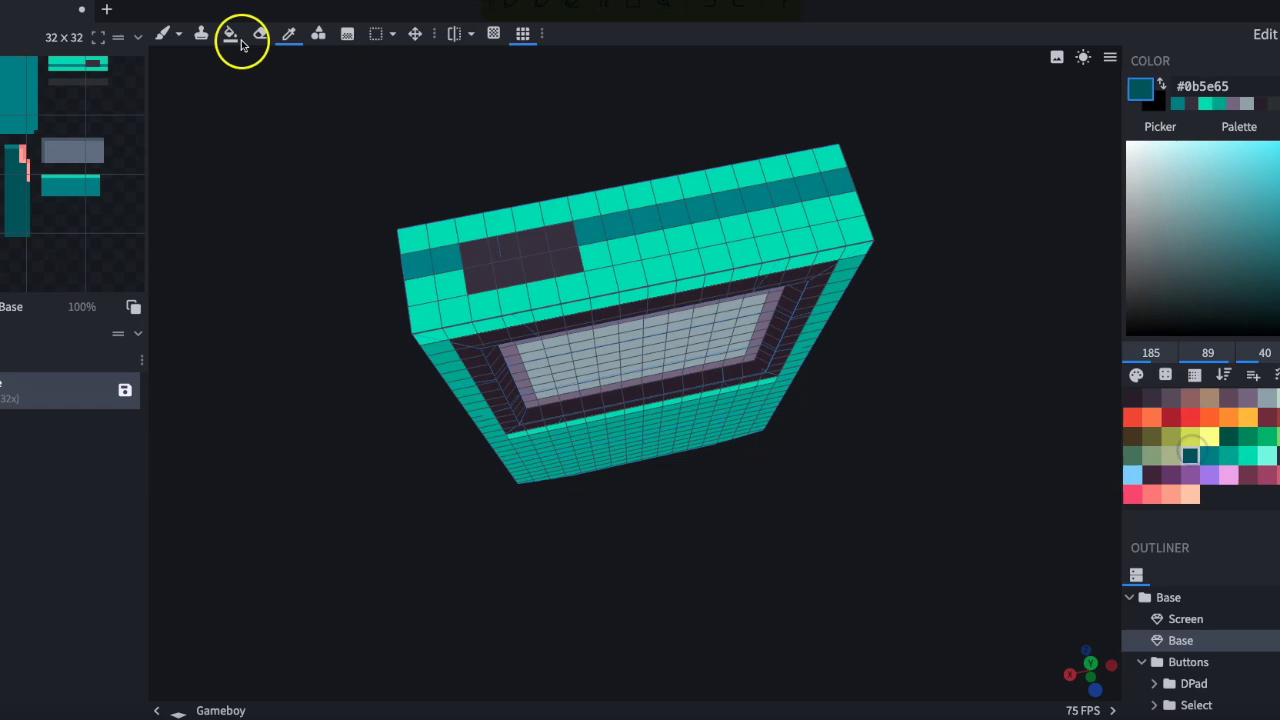
{"action": "left_click", "coordinate": [318, 34]}
{"action": "left_click", "coordinate": [445, 258]}
{"action": "left_click_drag", "start_coordinate": [822, 338], "coordinate": [719, 245]}
{"action": "left_click_drag", "start_coordinate": [791, 158], "coordinate": [745, 182]}
{"action": "left_click", "coordinate": [1203, 453]}
{"action": "middle_click_drag", "start_coordinate": [669, 210], "coordinate": [569, 233]}
{"action": "left_click_drag", "start_coordinate": [560, 618], "coordinate": [548, 285]}
{"action": "middle_click_drag", "start_coordinate": [707, 291], "coordinate": [380, 291]}
{"action": "left_click_drag", "start_coordinate": [715, 195], "coordinate": [716, 613]}
{"action": "middle_click_drag", "start_coordinate": [820, 440], "coordinate": [674, 440]}
Step: Outline a battery cover on the lower back with a #0b5e65 rectangle and a #0b8a8f interior
{"action": "left_click", "coordinate": [289, 36]}
{"action": "left_click", "coordinate": [535, 410]}
{"action": "middle_click_drag", "start_coordinate": [860, 384], "coordinate": [938, 384]}
{"action": "left_click_drag", "start_coordinate": [938, 384], "coordinate": [868, 384]}
{"action": "left_click", "coordinate": [318, 34]}
{"action": "left_click_drag", "start_coordinate": [485, 434], "coordinate": [766, 574]}
{"action": "left_click_drag", "start_coordinate": [860, 480], "coordinate": [860, 420]}
{"action": "left_click", "coordinate": [289, 34]}
{"action": "left_click", "coordinate": [554, 200]}
{"action": "left_click", "coordinate": [318, 34]}
{"action": "left_click_drag", "start_coordinate": [500, 390], "coordinate": [782, 530]}
Step: Paint the battery cover outline's corners #0b8a8f with mirroring and add a short #0b5e65 tab above its lower edge
{"action": "key", "text": "b"}
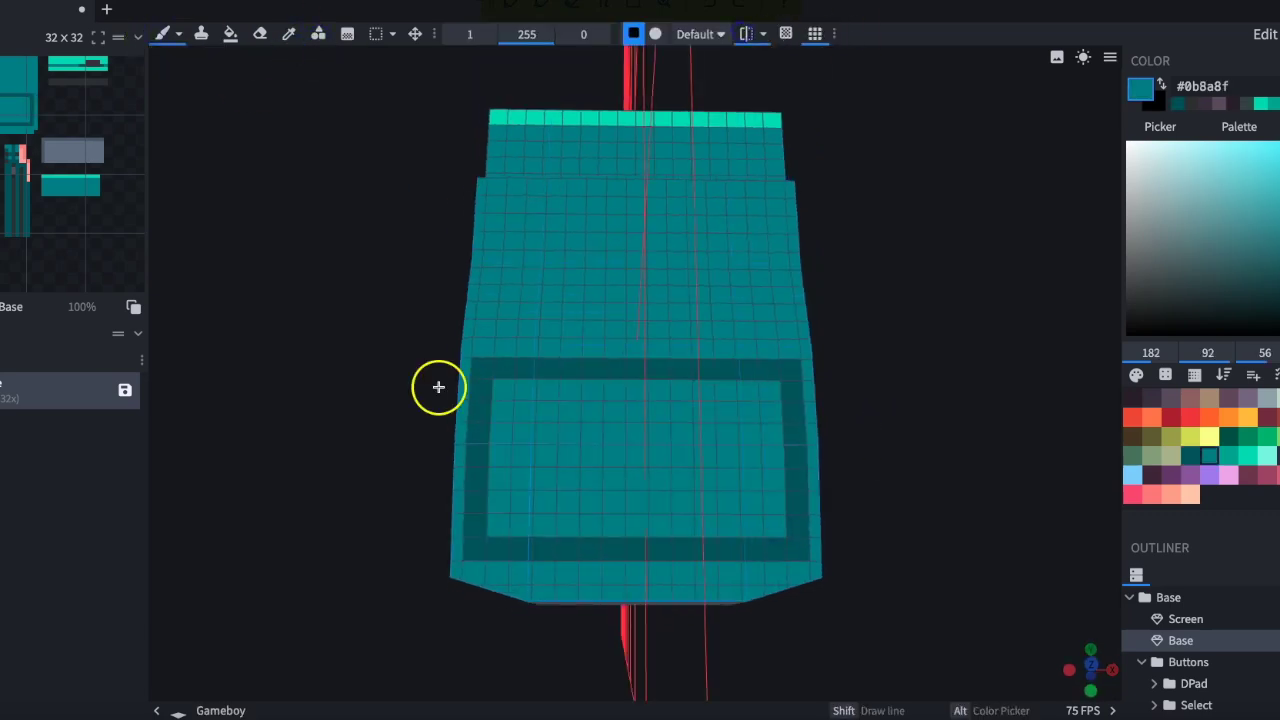
{"action": "left_click", "coordinate": [318, 33]}
{"action": "left_click_drag", "start_coordinate": [592, 527], "coordinate": [674, 530]}
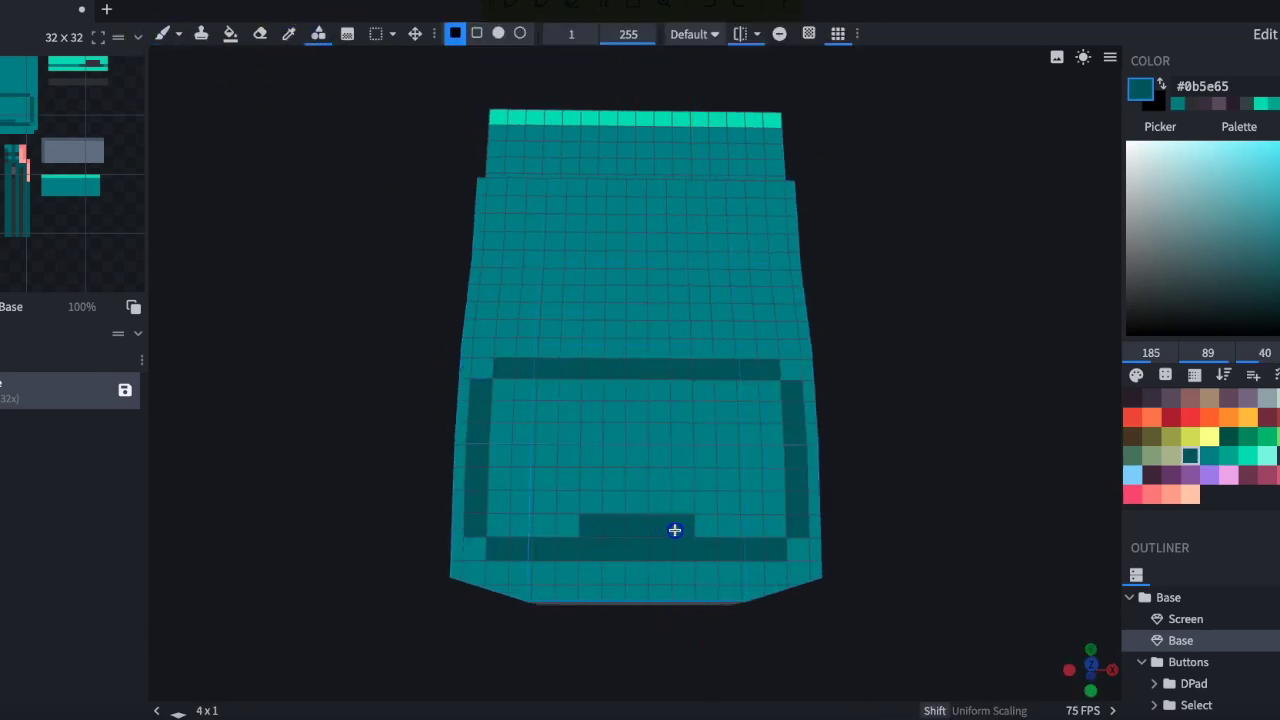
Step: Draw a grey label in the middle of the battery cover and add short white vertical bars to it
{"action": "left_click", "coordinate": [291, 34]}
{"action": "left_click", "coordinate": [1268, 398]}
{"action": "left_click", "coordinate": [318, 34]}
{"action": "left_click_drag", "start_coordinate": [546, 434], "coordinate": [728, 479]}
{"action": "left_click", "coordinate": [1128, 142]}
{"action": "left_click", "coordinate": [179, 34]}
{"action": "left_click", "coordinate": [318, 34]}
{"action": "left_click_drag", "start_coordinate": [568, 455], "coordinate": [568, 480]}
Step: Shade the label's lowest row between the white bars with #7f708a
{"action": "key", "text": "i"}
{"action": "left_click", "coordinate": [1247, 398]}
{"action": "key", "text": "b"}
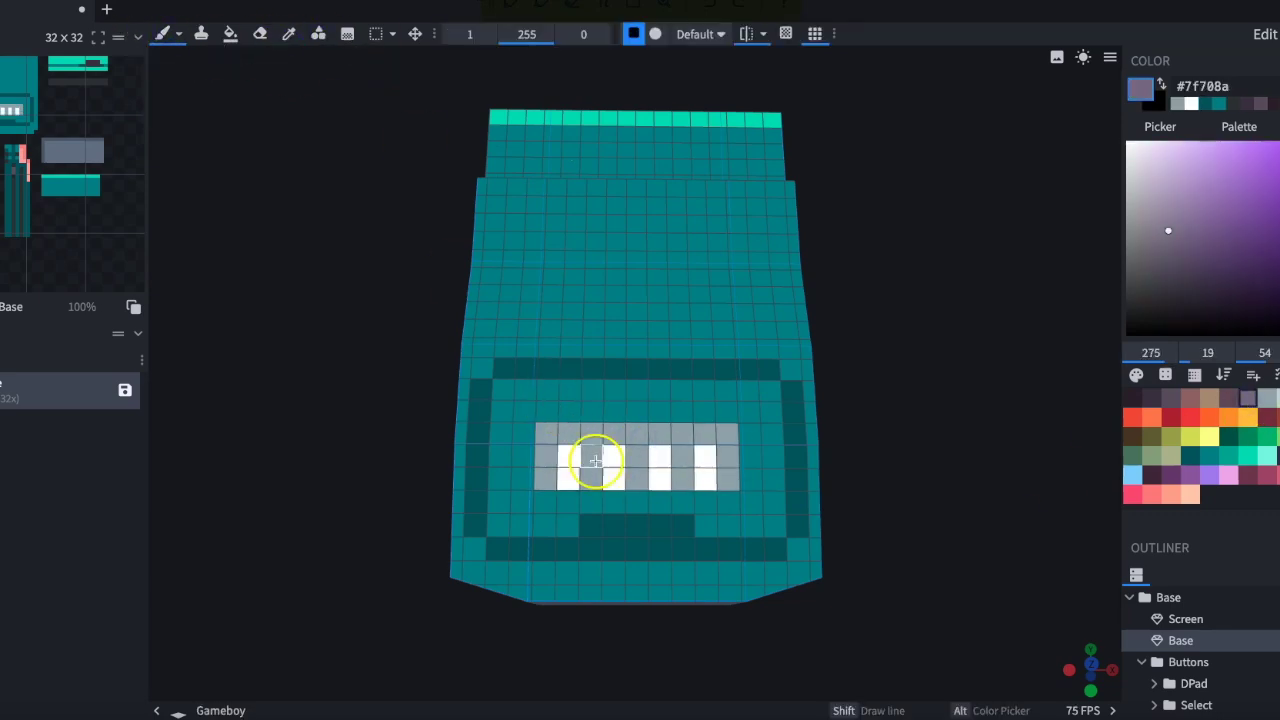
Step: Recolour the lower part of the battery cover outline in a dark grey shade
{"action": "key", "text": "i"}
{"action": "left_click", "coordinate": [1190, 455]}
{"action": "left_click", "coordinate": [318, 34]}
{"action": "left_click", "coordinate": [477, 519]}
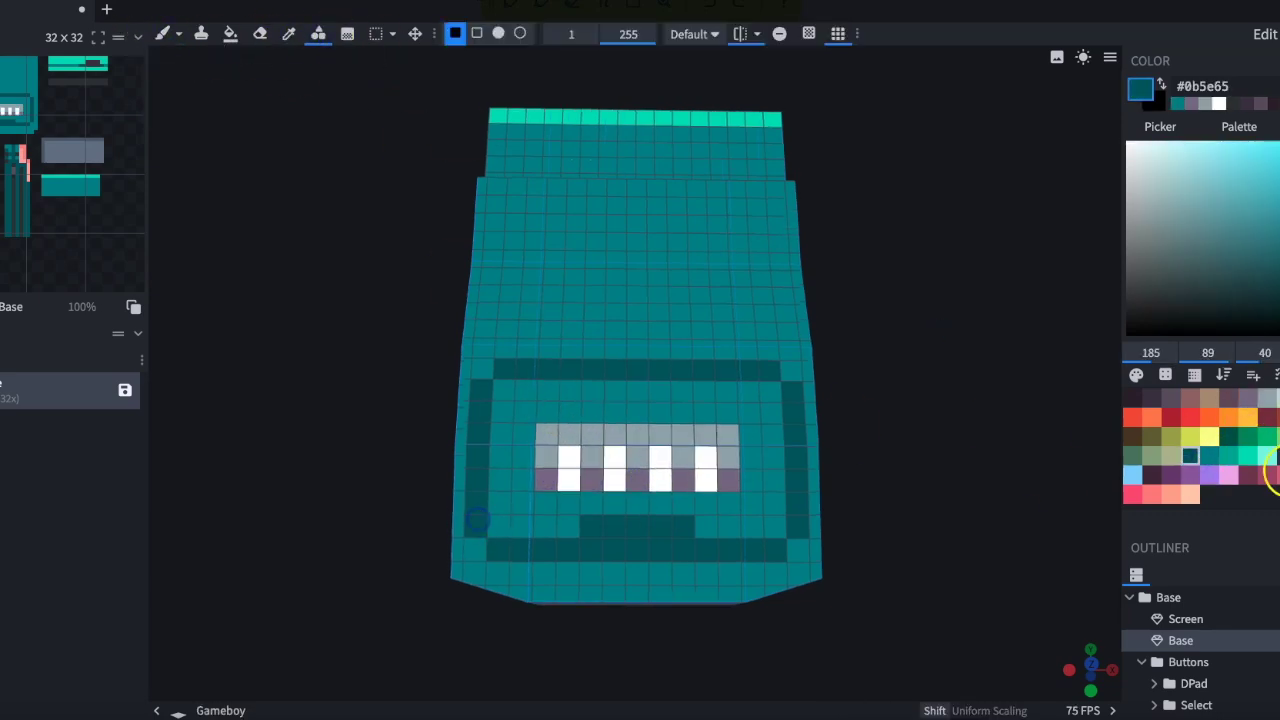
Step: Draw #0eaf9b borders along the back panel's side edges, its upper edge and the row above the battery cover
{"action": "left_click", "coordinate": [288, 34]}
{"action": "left_click", "coordinate": [646, 394]}
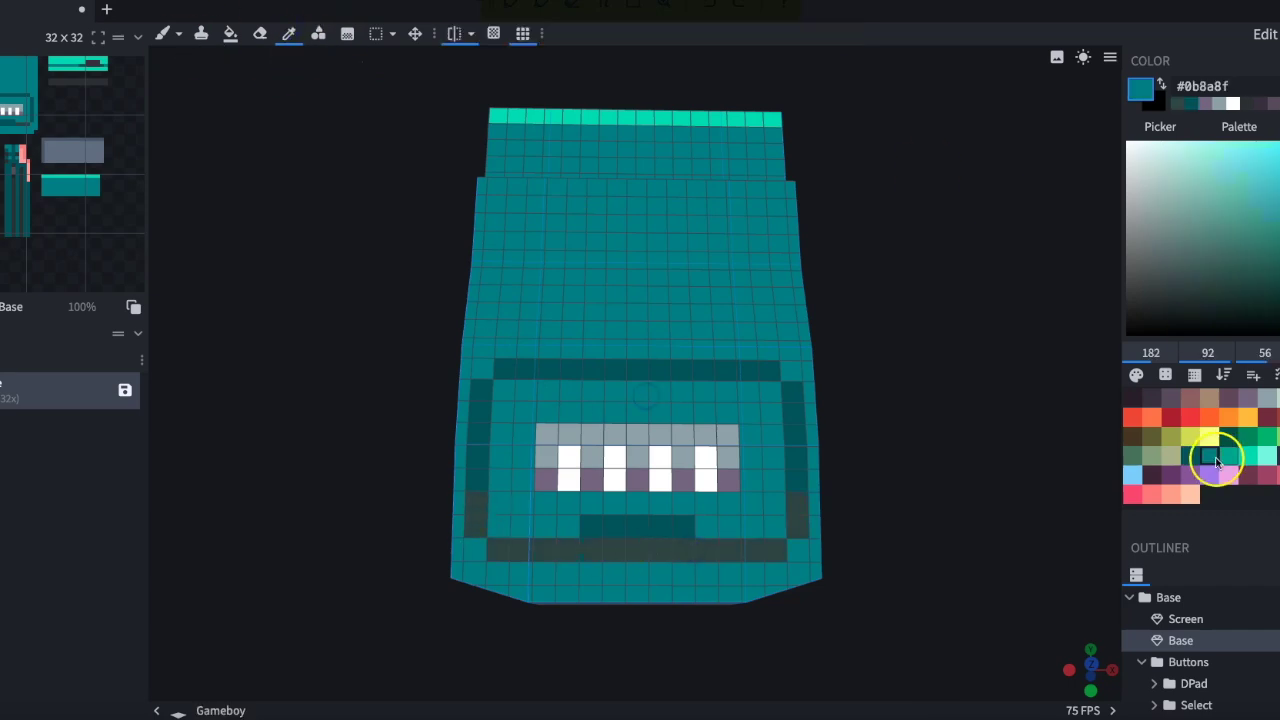
{"action": "left_click", "coordinate": [1228, 455]}
{"action": "left_click", "coordinate": [318, 34]}
{"action": "left_click_drag", "start_coordinate": [380, 250], "coordinate": [420, 380]}
{"action": "left_click_drag", "start_coordinate": [490, 398], "coordinate": [749, 394]}
{"action": "left_click_drag", "start_coordinate": [781, 196], "coordinate": [790, 593]}
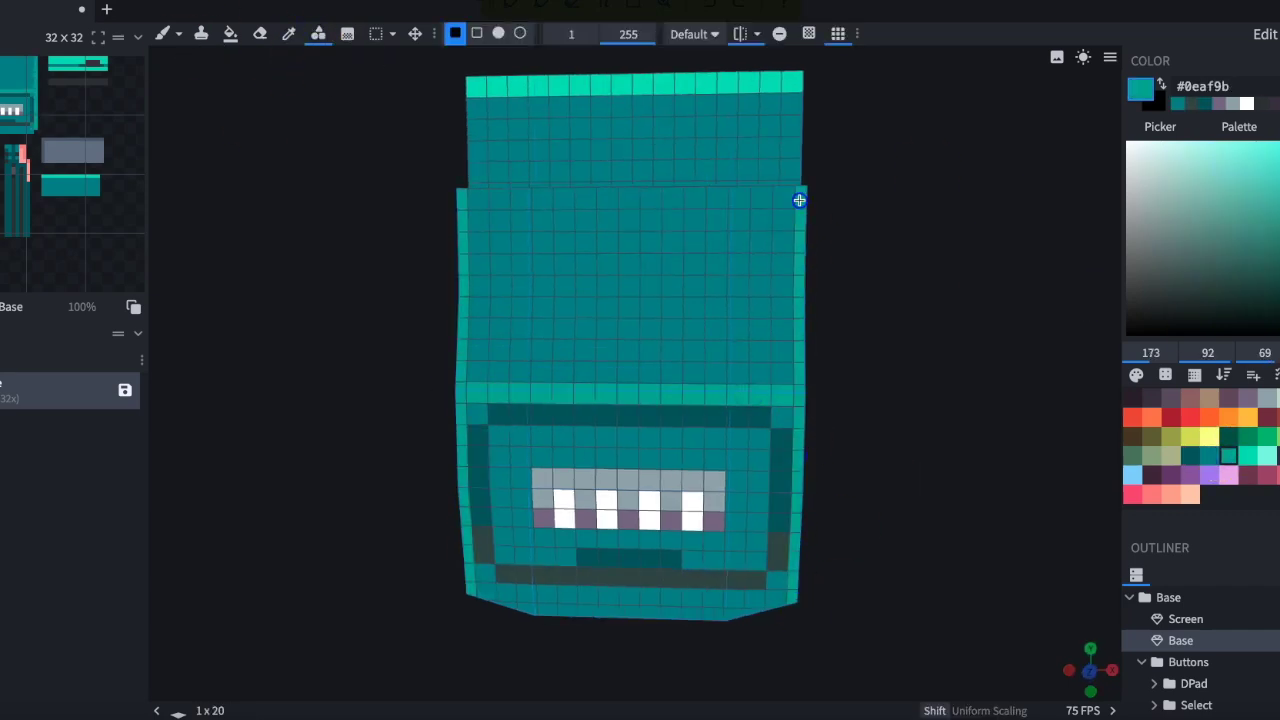
{"action": "left_click_drag", "start_coordinate": [806, 237], "coordinate": [791, 279]}
{"action": "left_click_drag", "start_coordinate": [986, 425], "coordinate": [934, 437]}
{"action": "mouse_move", "coordinate": [608, 288]}
{"action": "left_mouse_down"}
{"action": "mouse_move", "coordinate": [514, 289]}
{"action": "mouse_move", "coordinate": [772, 300]}
{"action": "left_mouse_up"}
{"action": "left_click_drag", "start_coordinate": [870, 330], "coordinate": [860, 290]}
Step: Draw a #0b5e65 stripe across the middle of the back and vertical lines near both ends of the upper section
{"action": "left_click", "coordinate": [288, 34]}
{"action": "left_click", "coordinate": [510, 452]}
{"action": "left_click", "coordinate": [318, 34]}
{"action": "left_click_drag", "start_coordinate": [501, 336], "coordinate": [740, 352]}
{"action": "mouse_move", "coordinate": [909, 236]}
{"action": "left_mouse_down"}
{"action": "mouse_move", "coordinate": [851, 237]}
{"action": "mouse_move", "coordinate": [909, 234]}
{"action": "left_mouse_up"}
{"action": "left_click_drag", "start_coordinate": [780, 236], "coordinate": [786, 158]}
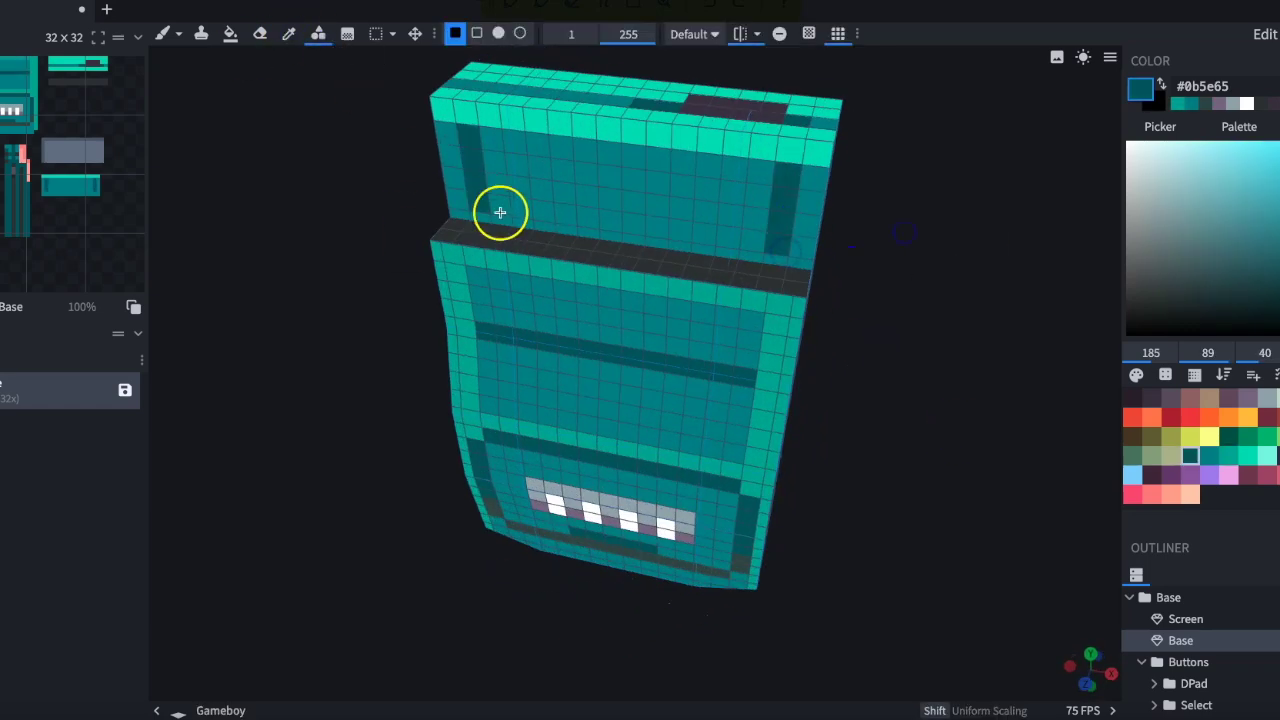
{"action": "left_click_drag", "start_coordinate": [500, 208], "coordinate": [720, 237]}
{"action": "left_click_drag", "start_coordinate": [872, 240], "coordinate": [805, 246]}
Step: Pick the dark grey #292e30 and fill the body's still unpainted faces with it
{"action": "left_click_drag", "start_coordinate": [676, 186], "coordinate": [536, 105]}
{"action": "scroll", "coordinate": [940, 270], "scroll_direction": "down", "scroll_amount": 4}
{"action": "mouse_move", "coordinate": [940, 270]}
{"action": "left_mouse_down"}
{"action": "mouse_move", "coordinate": [803, 434]}
{"action": "mouse_move", "coordinate": [706, 446]}
{"action": "mouse_move", "coordinate": [700, 426]}
{"action": "left_mouse_up"}
{"action": "left_click", "coordinate": [229, 34]}
{"action": "left_click", "coordinate": [727, 455]}
{"action": "left_click", "coordinate": [288, 35]}
{"action": "left_click_drag", "start_coordinate": [850, 258], "coordinate": [788, 286]}
{"action": "left_click", "coordinate": [678, 280]}
{"action": "left_click", "coordinate": [1160, 298]}
{"action": "left_click", "coordinate": [229, 34]}
{"action": "left_click", "coordinate": [660, 500]}
{"action": "left_click_drag", "start_coordinate": [770, 460], "coordinate": [594, 500]}
Step: Draw thin #292e30 accent lines on the body with the shape tool
{"action": "left_click", "coordinate": [318, 34]}
{"action": "left_click_drag", "start_coordinate": [873, 459], "coordinate": [818, 459]}
{"action": "scroll", "coordinate": [818, 459], "scroll_direction": "up", "scroll_amount": 3}
{"action": "left_click_drag", "start_coordinate": [501, 500], "coordinate": [501, 530]}
{"action": "scroll", "coordinate": [530, 500], "scroll_direction": "down", "scroll_amount": 6}
{"action": "left_click_drag", "start_coordinate": [530, 430], "coordinate": [803, 395]}
{"action": "scroll", "coordinate": [861, 420], "scroll_direction": "up", "scroll_amount": 5}
Step: Delete the Screen mesh from the Base group
{"action": "right_click", "coordinate": [1202, 618]}
{"action": "left_click", "coordinate": [1075, 607]}
{"action": "left_click_drag", "start_coordinate": [891, 463], "coordinate": [950, 460]}
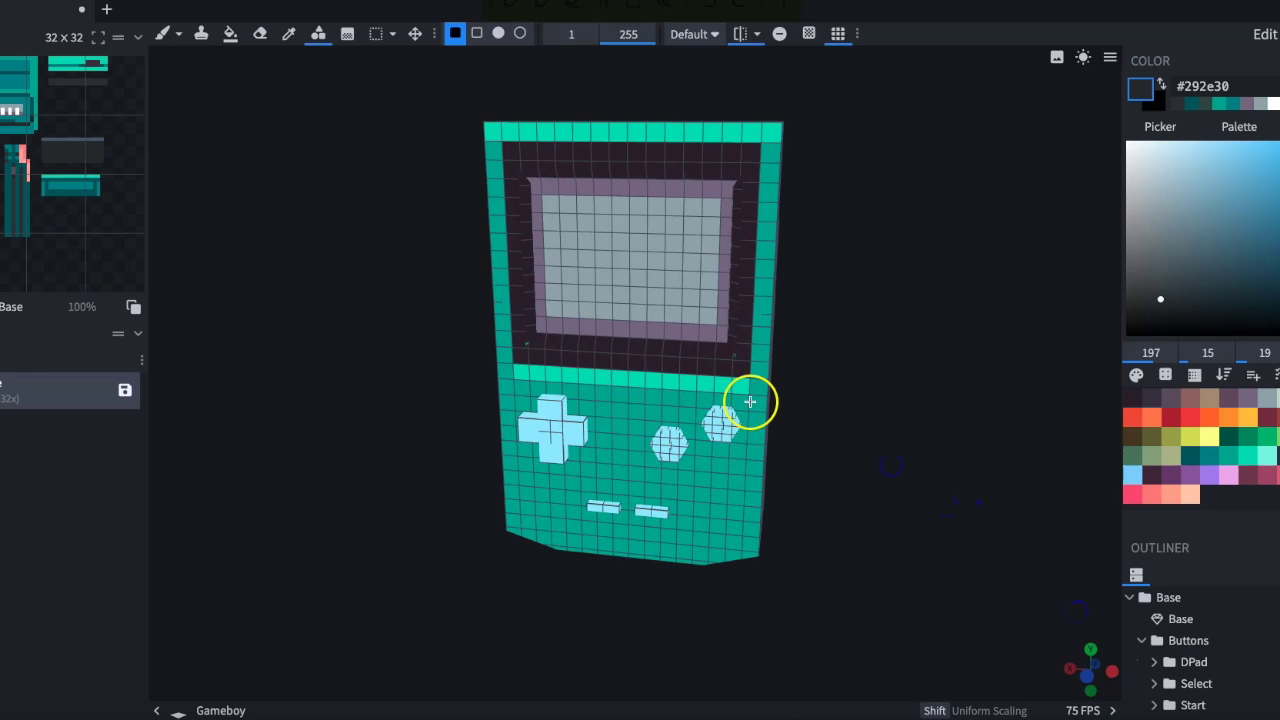
Step: Sample a colour from the body and clean up the stray pixels on the dark screen bezel with the brush
{"action": "left_click", "coordinate": [288, 34]}
{"action": "left_click", "coordinate": [500, 110]}
{"action": "left_click", "coordinate": [163, 34]}
{"action": "scroll", "coordinate": [414, 309], "scroll_direction": "up", "scroll_amount": 5}
{"action": "scroll", "coordinate": [626, 342], "scroll_direction": "down", "scroll_amount": 8}
{"action": "left_click_drag", "start_coordinate": [839, 382], "coordinate": [848, 355]}
Step: Create a new texture for the whole Buttons group
{"action": "left_click", "coordinate": [1198, 655]}
{"action": "left_click", "coordinate": [1190, 641]}
{"action": "left_click", "coordinate": [4, 360]}
{"action": "left_click", "coordinate": [639, 187]}
{"action": "left_click", "coordinate": [640, 240]}
{"action": "left_click", "coordinate": [740, 419]}
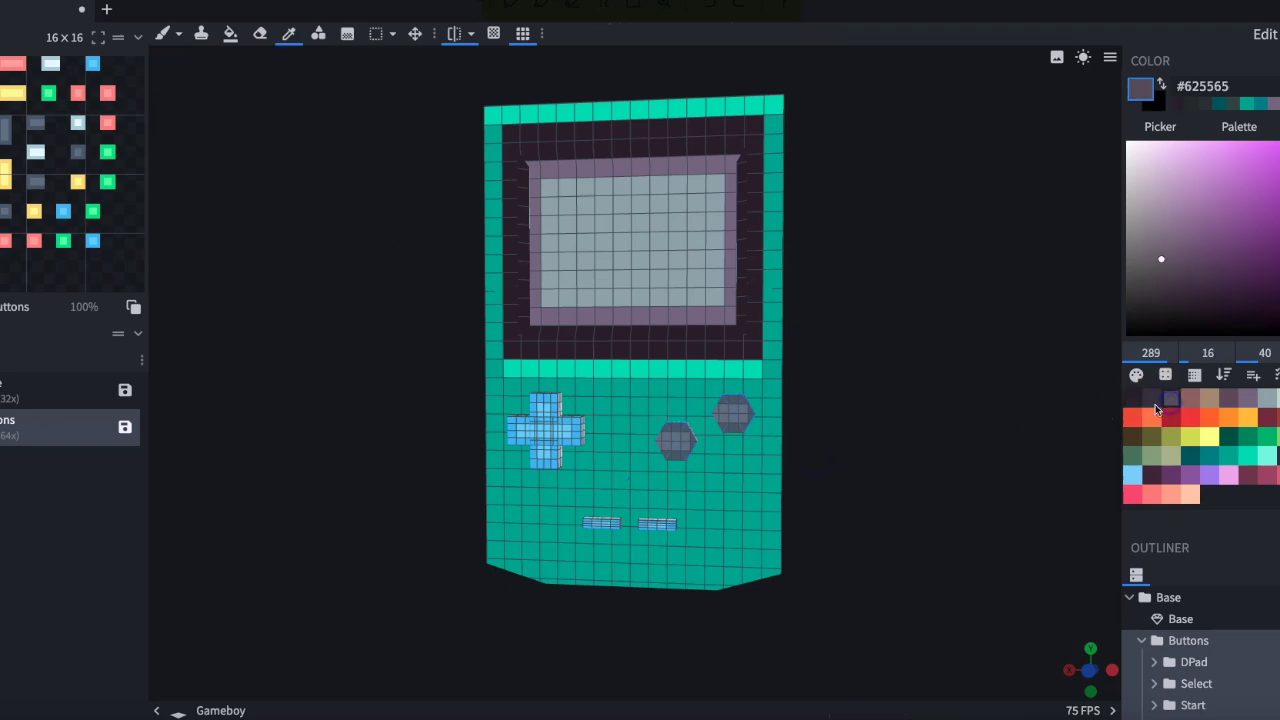
Step: Fill the front faces of the A and B buttons with #625565
{"action": "left_click", "coordinate": [230, 34]}
{"action": "left_click", "coordinate": [734, 411]}
{"action": "left_click", "coordinate": [676, 439]}
{"action": "left_click_drag", "start_coordinate": [836, 431], "coordinate": [781, 446]}
Step: Isolate the round buttons and fill their side faces with #3e3546
{"action": "left_click", "coordinate": [1152, 399]}
{"action": "scroll", "coordinate": [729, 462], "scroll_direction": "up", "scroll_amount": 3}
{"action": "key", "text": "d"}
{"action": "left_click_drag", "start_coordinate": [650, 470], "coordinate": [718, 440]}
{"action": "key", "text": "d"}
{"action": "left_click", "coordinate": [829, 418]}
{"action": "key", "text": "d"}
{"action": "left_click", "coordinate": [791, 434]}
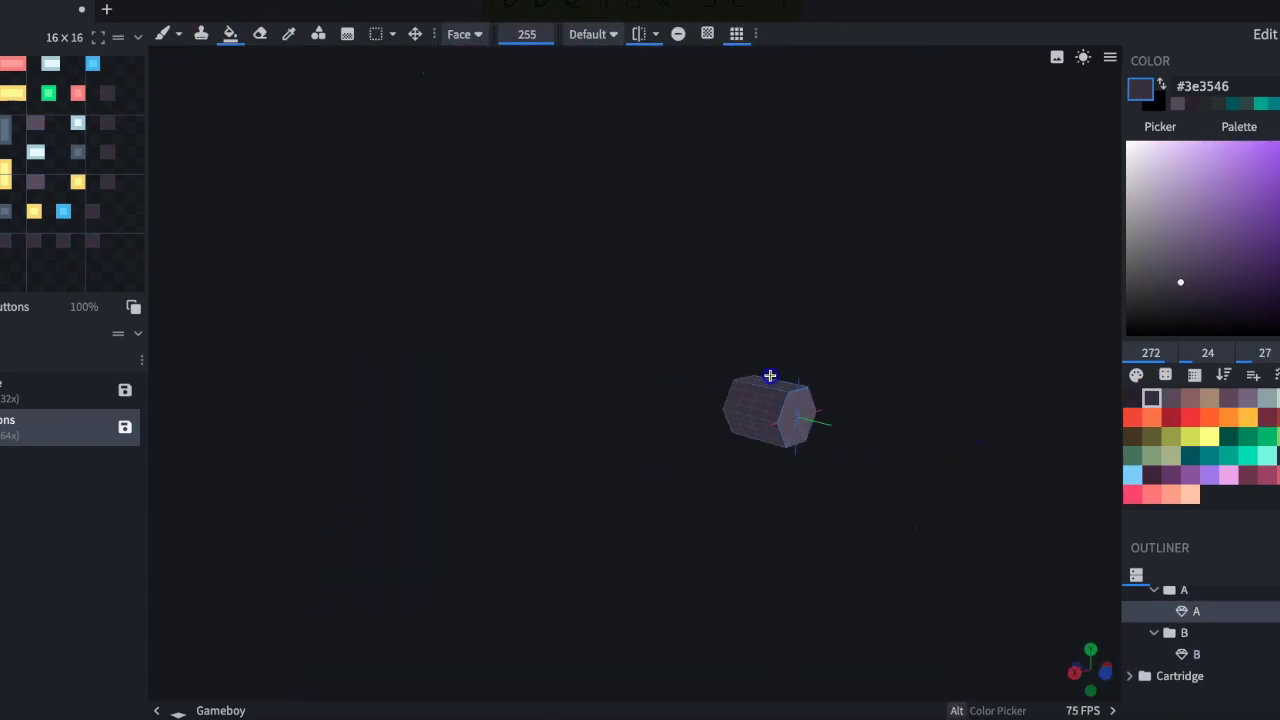
{"action": "key", "text": "d"}
Step: Sample the A and B buttons' purple-grey tones and fill the D-Pad, Select and Start buttons with them
{"action": "left_click", "coordinate": [289, 34]}
{"action": "left_click", "coordinate": [691, 443]}
{"action": "left_click", "coordinate": [230, 34]}
{"action": "left_click", "coordinate": [474, 480]}
{"action": "left_click_drag", "start_coordinate": [225, 440], "coordinate": [317, 437]}
{"action": "left_click", "coordinate": [289, 34]}
{"action": "left_click", "coordinate": [732, 474]}
{"action": "left_click", "coordinate": [546, 446]}
{"action": "left_click", "coordinate": [738, 472]}
{"action": "left_click", "coordinate": [230, 34]}
{"action": "left_click", "coordinate": [580, 470]}
Step: Fill the remaining button faces and brush darker detail pixels onto the D-Pad
{"action": "key", "text": "d"}
{"action": "left_click_drag", "start_coordinate": [660, 430], "coordinate": [777, 506]}
{"action": "left_click", "coordinate": [578, 442]}
{"action": "mouse_move", "coordinate": [852, 330]}
{"action": "left_mouse_down"}
{"action": "mouse_move", "coordinate": [777, 361]}
{"action": "mouse_move", "coordinate": [1025, 557]}
{"action": "left_mouse_up"}
{"action": "left_click", "coordinate": [766, 408]}
{"action": "left_click_drag", "start_coordinate": [617, 400], "coordinate": [691, 541]}
{"action": "left_click", "coordinate": [165, 31]}
{"action": "left_click_drag", "start_coordinate": [514, 460], "coordinate": [519, 471]}
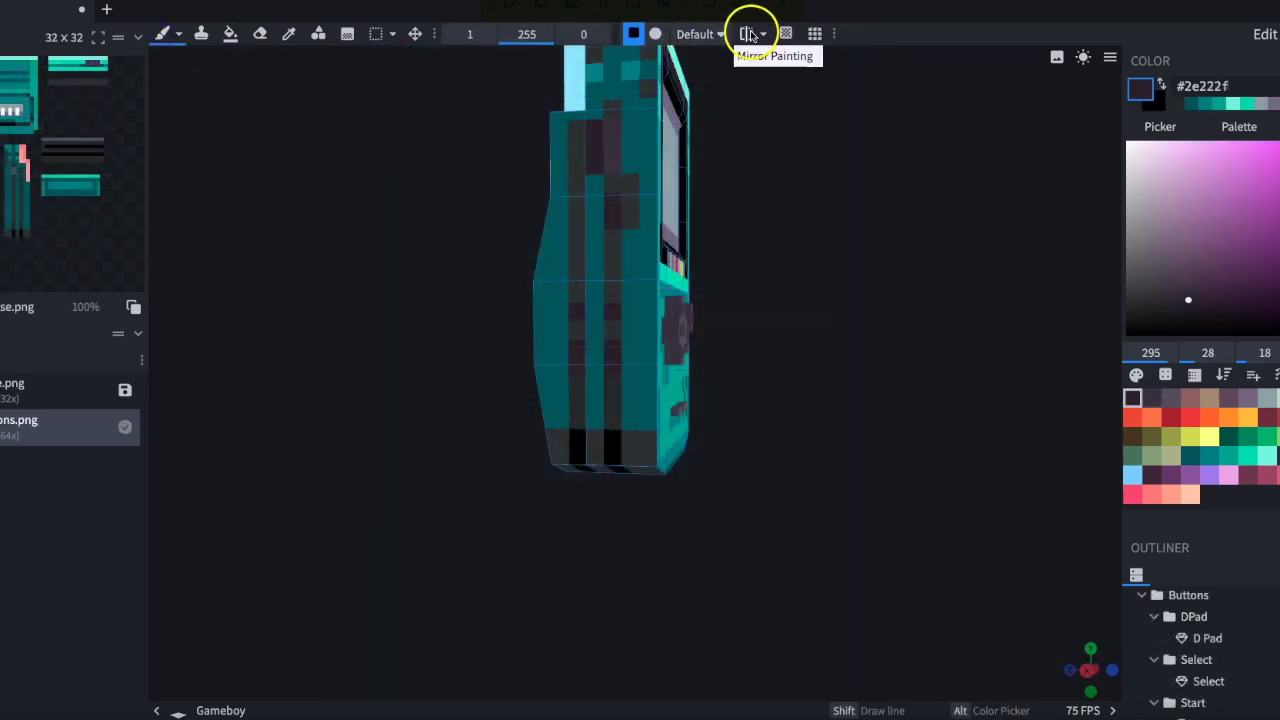
Step: Turn on mirror painting and brush #2e222f pixels onto the dark vertical stripes on the body's sides
{"action": "left_click", "coordinate": [748, 34]}
{"action": "left_click", "coordinate": [576, 362]}
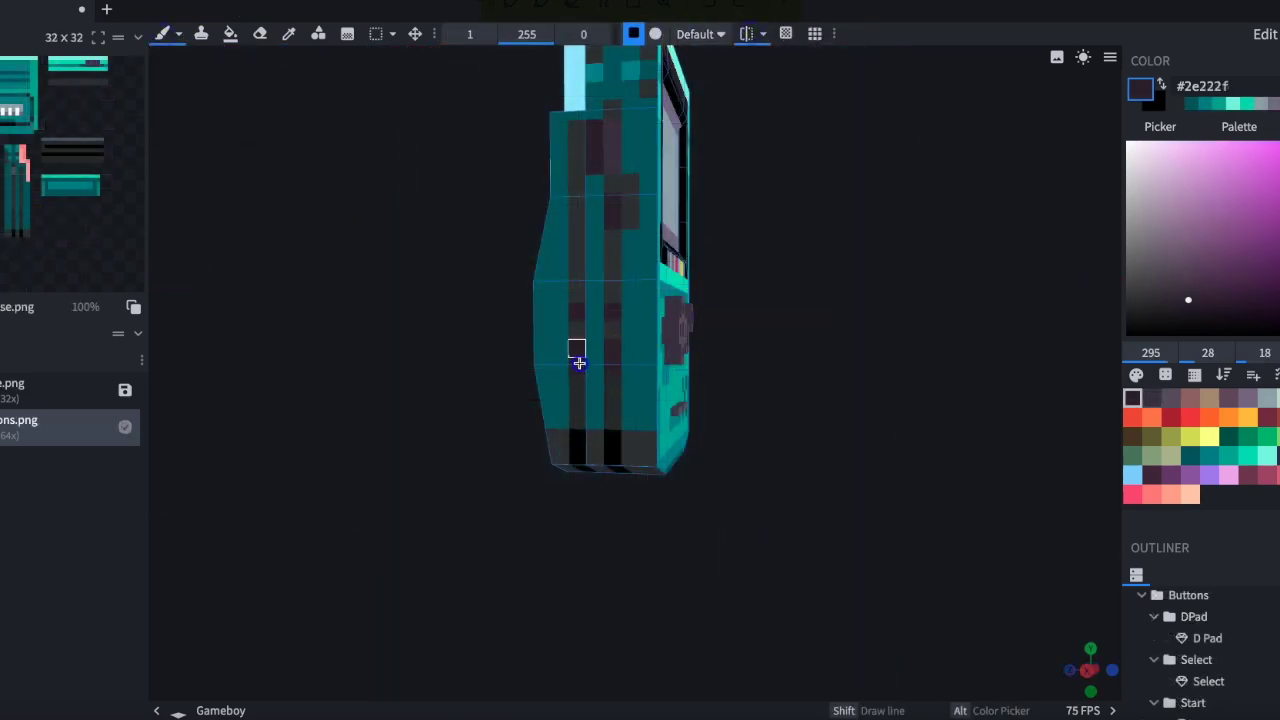
{"action": "left_click_drag", "start_coordinate": [846, 340], "coordinate": [437, 323]}
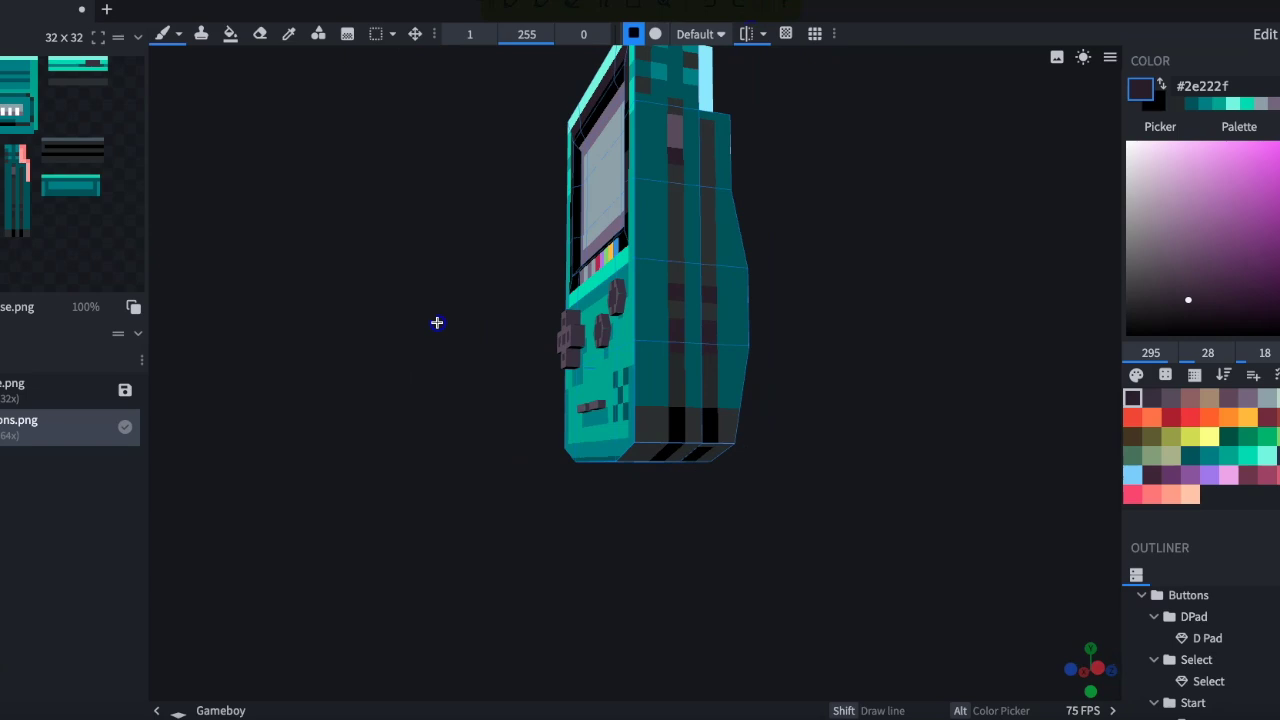
{"action": "scroll", "coordinate": [749, 412], "scroll_direction": "down", "scroll_amount": 4}
{"action": "left_click_drag", "start_coordinate": [779, 379], "coordinate": [361, 111]}
Step: Draw a #0b8a8f row across the body's side just above the dark base with the shape tool
{"action": "left_click", "coordinate": [284, 35]}
{"action": "left_click", "coordinate": [706, 409]}
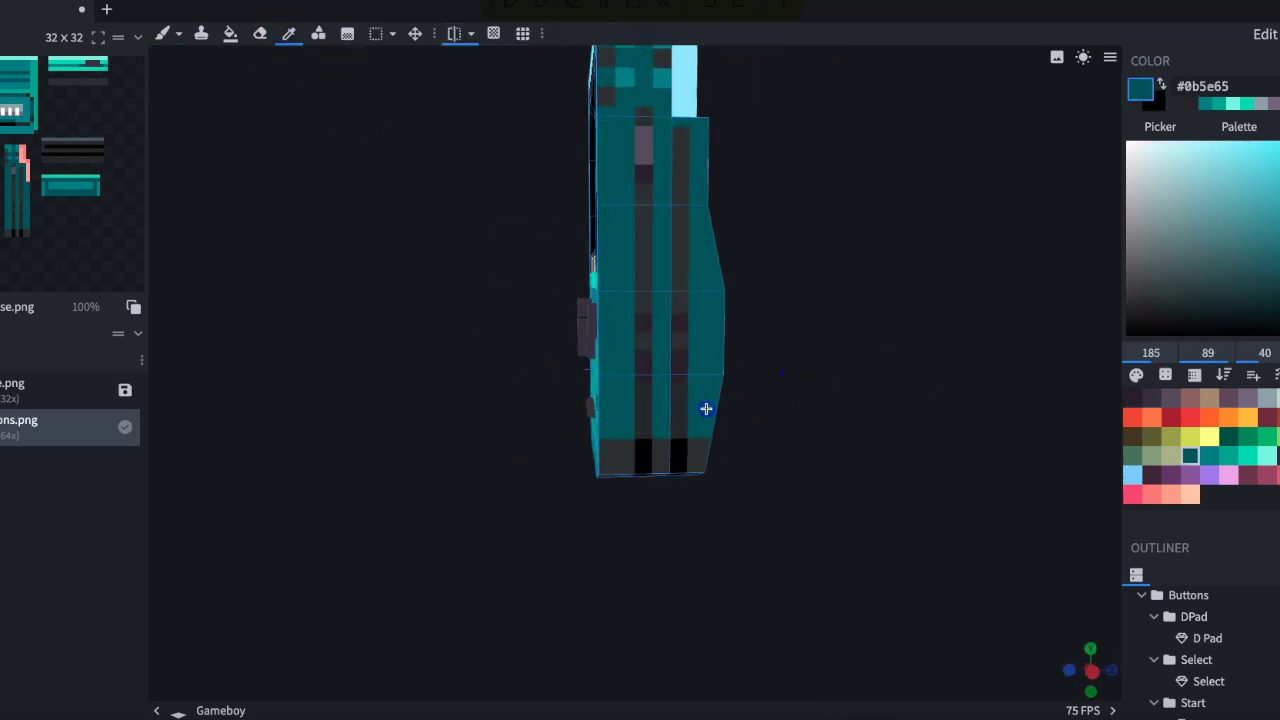
{"action": "left_click", "coordinate": [338, 40]}
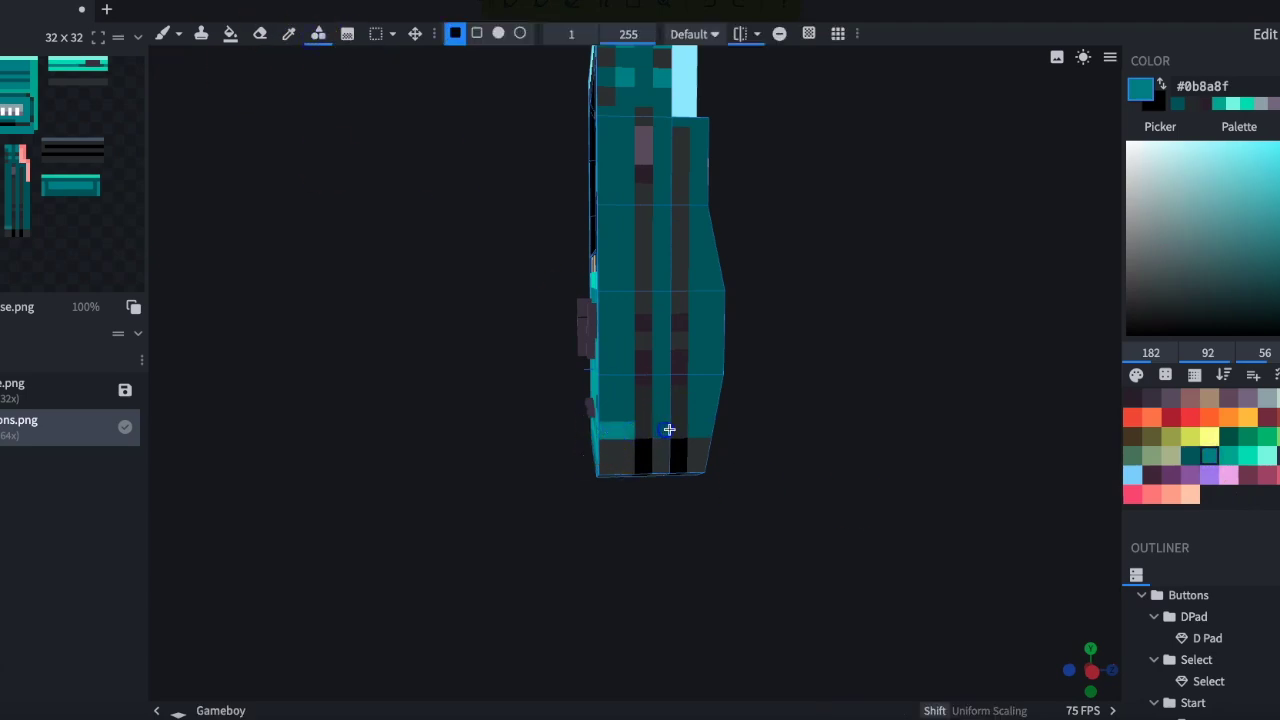
{"action": "left_click_drag", "start_coordinate": [690, 430], "coordinate": [855, 502]}
{"action": "left_click_drag", "start_coordinate": [830, 441], "coordinate": [686, 446]}
{"action": "scroll", "coordinate": [594, 420], "scroll_direction": "up", "scroll_amount": 5}
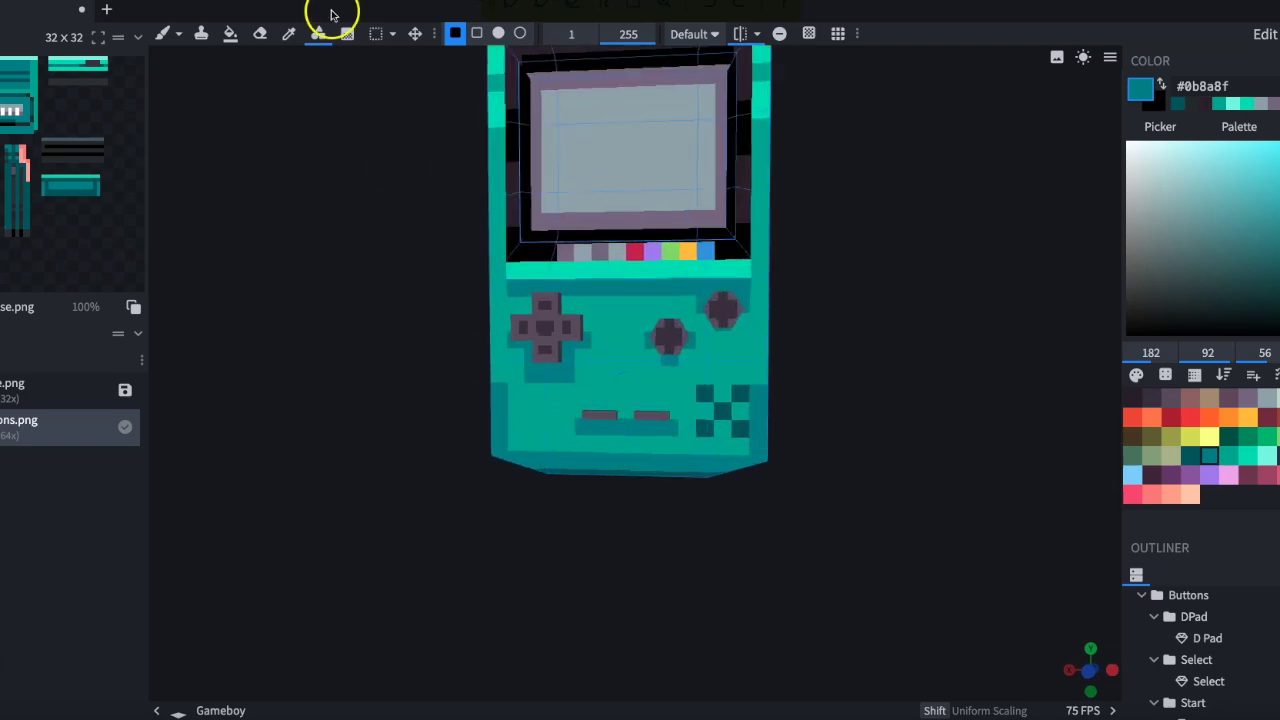
{"action": "left_click", "coordinate": [287, 34]}
{"action": "scroll", "coordinate": [501, 465], "scroll_direction": "up", "scroll_amount": 3}
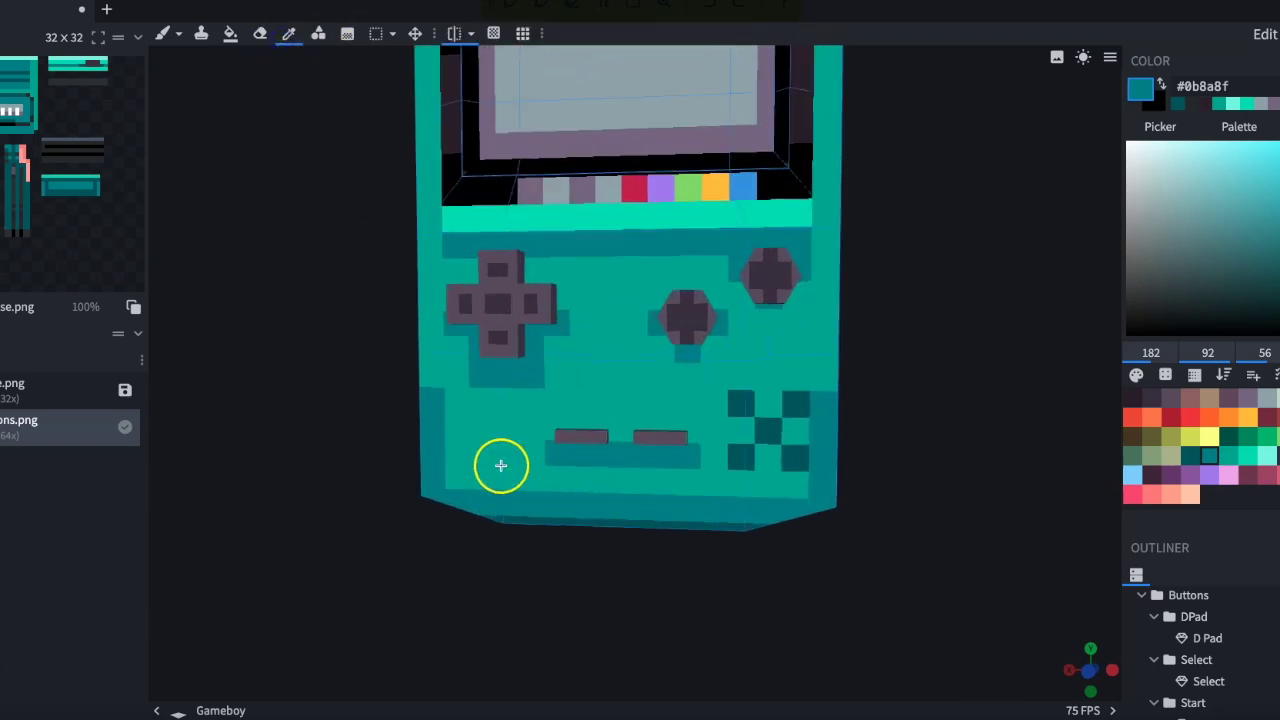
{"action": "left_click", "coordinate": [167, 35]}
{"action": "scroll", "coordinate": [858, 516], "scroll_direction": "down", "scroll_amount": 5}
{"action": "left_click_drag", "start_coordinate": [786, 466], "coordinate": [766, 483]}
Step: Create a new texture named Game for the Cartridge mesh
{"action": "left_click_drag", "start_coordinate": [805, 426], "coordinate": [566, 366]}
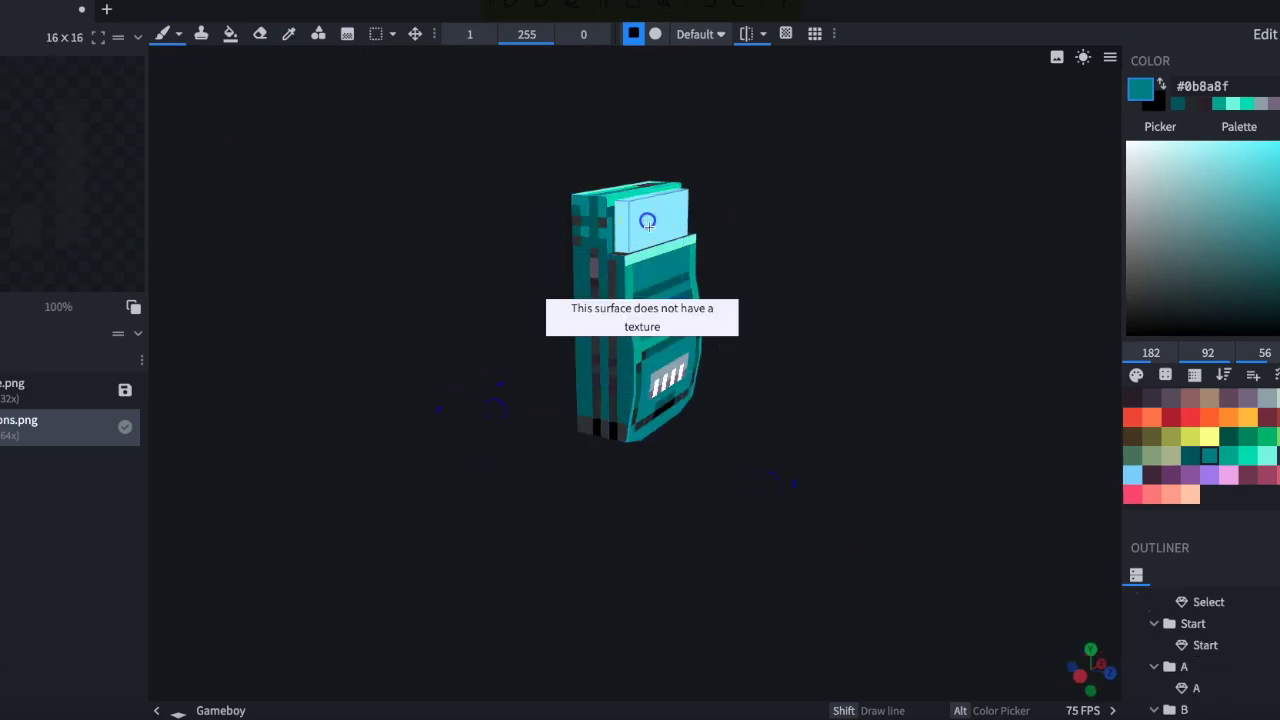
{"action": "left_click", "coordinate": [4, 360]}
{"action": "type", "text": "Game"}
{"action": "left_click", "coordinate": [739, 423]}
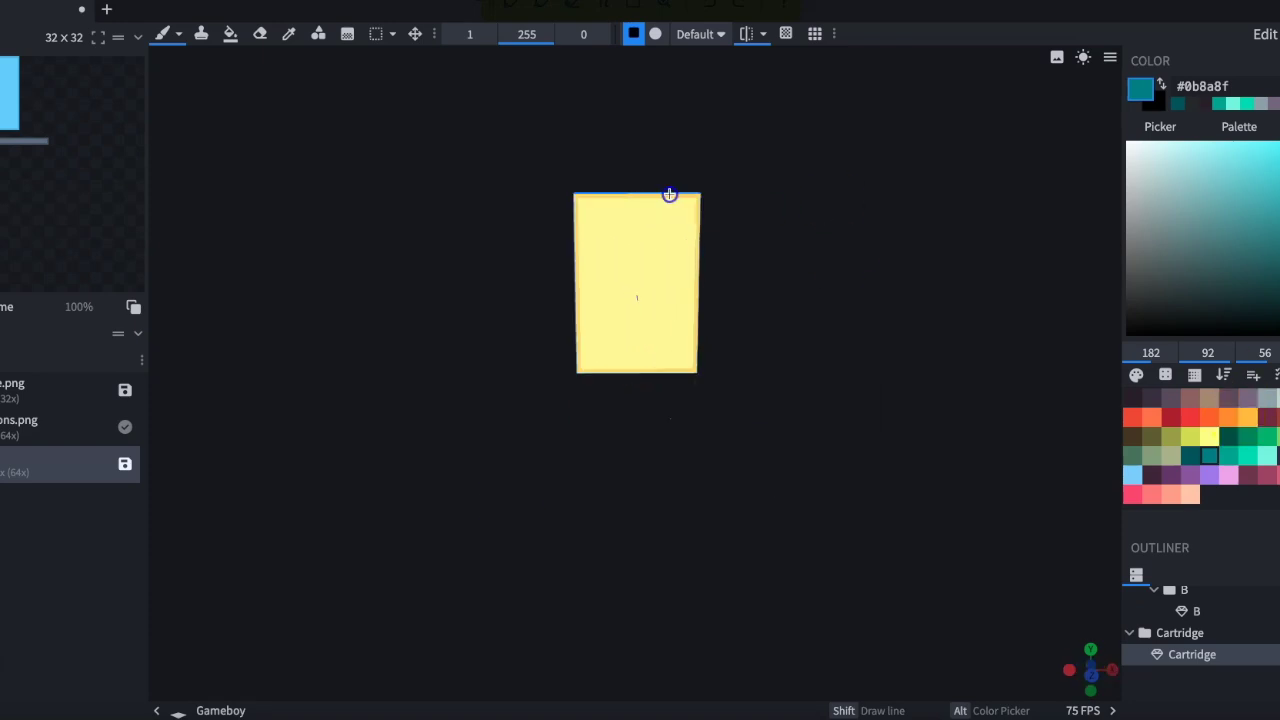
Step: Shorten the cartridge in edit mode by moving its bottom face upward
{"action": "left_click", "coordinate": [1265, 34]}
{"action": "key", "text": "s"}
{"action": "left_click_drag", "start_coordinate": [674, 351], "coordinate": [652, 261]}
{"action": "key", "text": "3"}
{"action": "left_click", "coordinate": [658, 344]}
{"action": "key", "text": "v"}
{"action": "left_click_drag", "start_coordinate": [800, 215], "coordinate": [808, 303]}
{"action": "left_click_drag", "start_coordinate": [626, 280], "coordinate": [626, 160]}
{"action": "scroll", "coordinate": [740, 323], "scroll_direction": "down", "scroll_amount": 5}
{"action": "left_click_drag", "start_coordinate": [740, 323], "coordinate": [858, 342]}
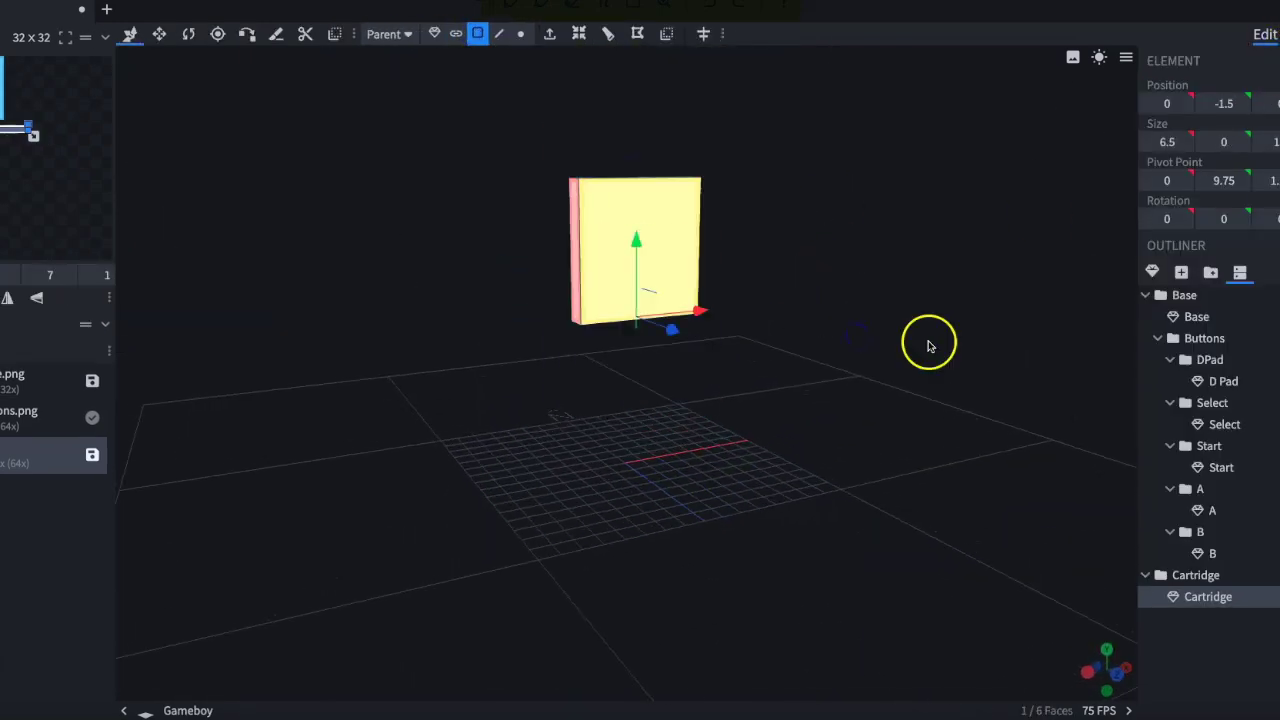
Step: Return to painting, fill the cartridge's faces with #fbb954 and show the pixel grid
{"action": "key", "text": "KP_1"}
{"action": "key", "text": "Tab"}
{"action": "left_click", "coordinate": [230, 34]}
{"action": "left_click", "coordinate": [625, 285]}
{"action": "left_click", "coordinate": [677, 300]}
{"action": "left_click", "coordinate": [625, 260]}
{"action": "mouse_move", "coordinate": [760, 300]}
{"action": "left_mouse_down"}
{"action": "mouse_move", "coordinate": [737, 208]}
{"action": "mouse_move", "coordinate": [751, 343]}
{"action": "left_mouse_up"}
{"action": "left_click", "coordinate": [640, 190]}
{"action": "left_click", "coordinate": [1279, 430]}
{"action": "left_click", "coordinate": [736, 34]}
Step: Draw a wide #e6904e rectangle across the upper front of the cartridge
{"action": "scroll", "coordinate": [637, 250], "scroll_direction": "up", "scroll_amount": 3}
{"action": "left_click", "coordinate": [318, 34]}
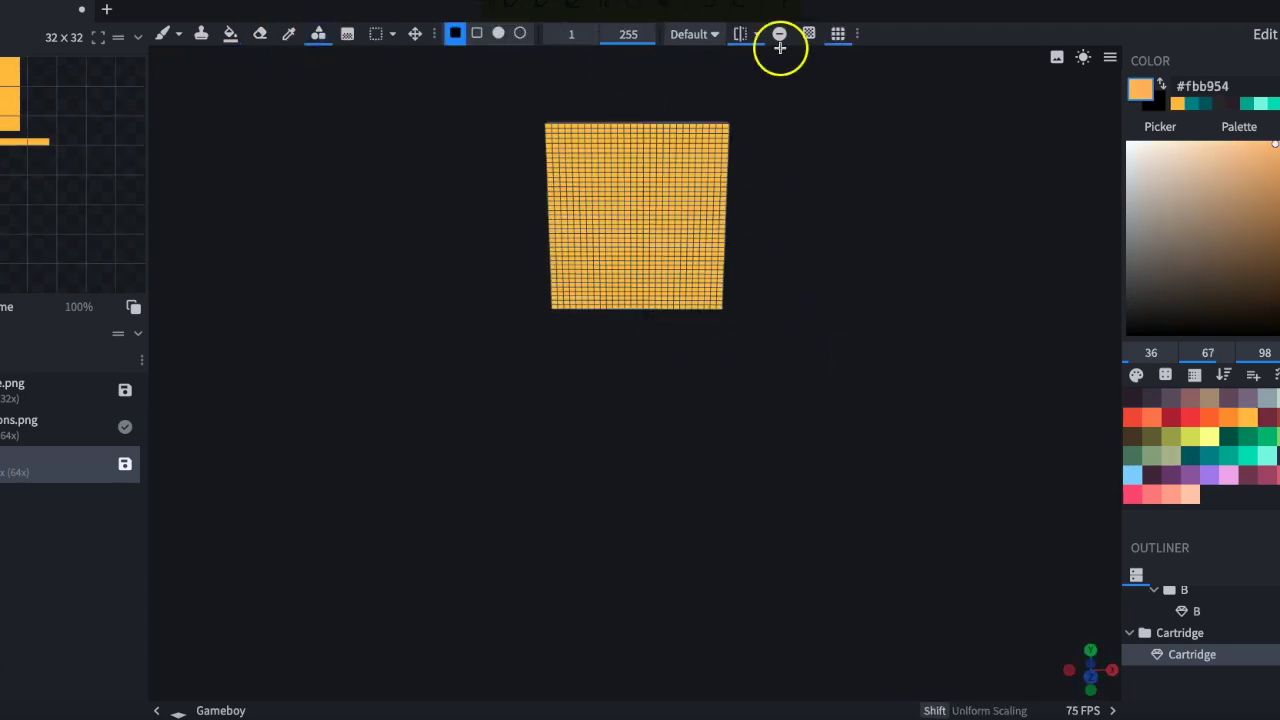
{"action": "left_click", "coordinate": [1279, 417]}
{"action": "left_click_drag", "start_coordinate": [572, 154], "coordinate": [703, 178]}
{"action": "scroll", "coordinate": [557, 111], "scroll_direction": "up", "scroll_amount": 3}
{"action": "right_click_drag", "start_coordinate": [557, 111], "coordinate": [535, 231]}
{"action": "left_click_drag", "start_coordinate": [495, 164], "coordinate": [694, 120]}
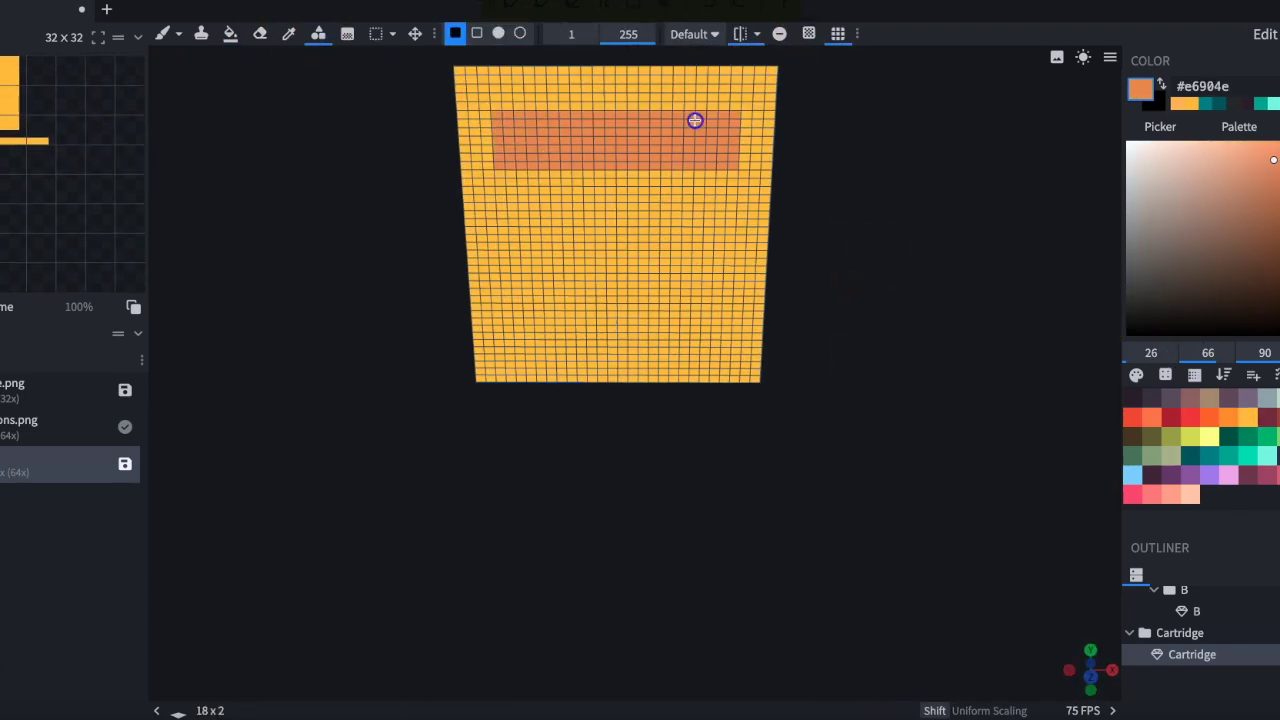
Step: Brush three short horizontal #e6904e grip lines at each end of the upper rectangle, using mirror painting
{"action": "right_click_drag", "start_coordinate": [694, 120], "coordinate": [649, 182]}
{"action": "left_click", "coordinate": [165, 34]}
{"action": "left_click_drag", "start_coordinate": [417, 184], "coordinate": [428, 183]}
Step: Outline the upper rectangle on the cartridge with #cd683d and sample its #e6904e interior for the brush
{"action": "key", "text": "c"}
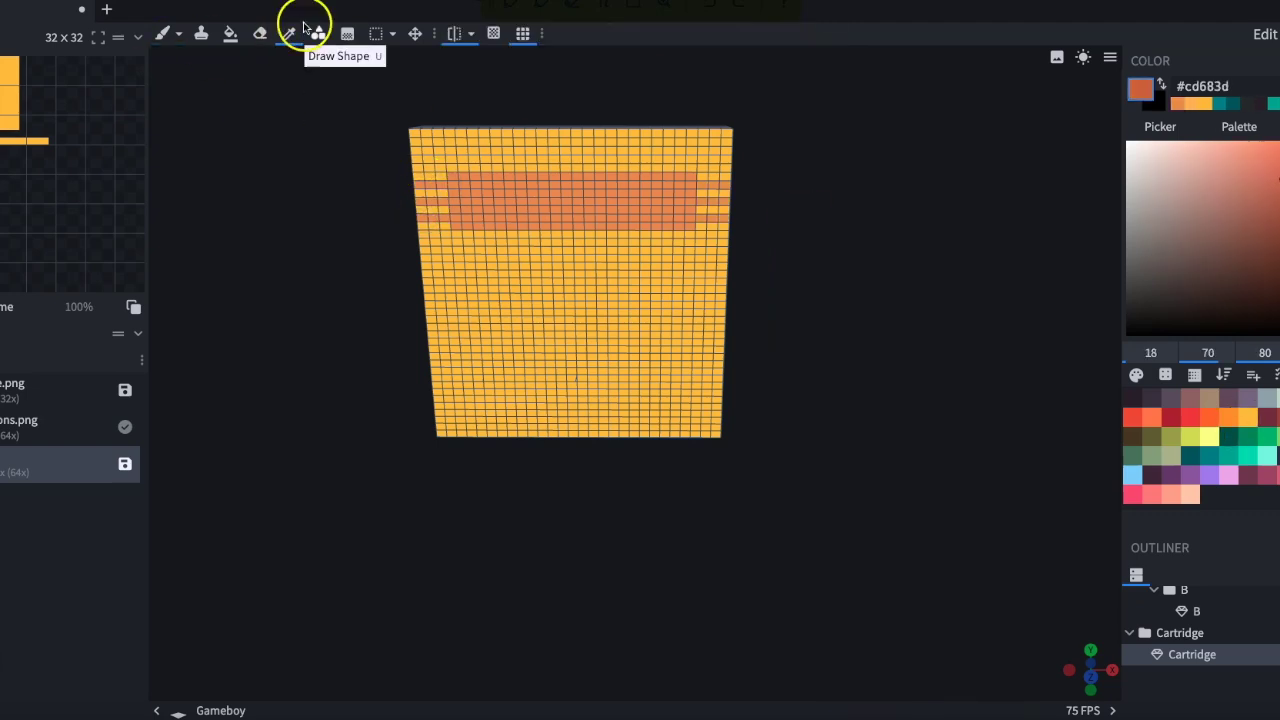
{"action": "key", "text": "u"}
{"action": "left_click", "coordinate": [291, 36]}
{"action": "left_click", "coordinate": [462, 183]}
{"action": "left_click", "coordinate": [165, 34]}
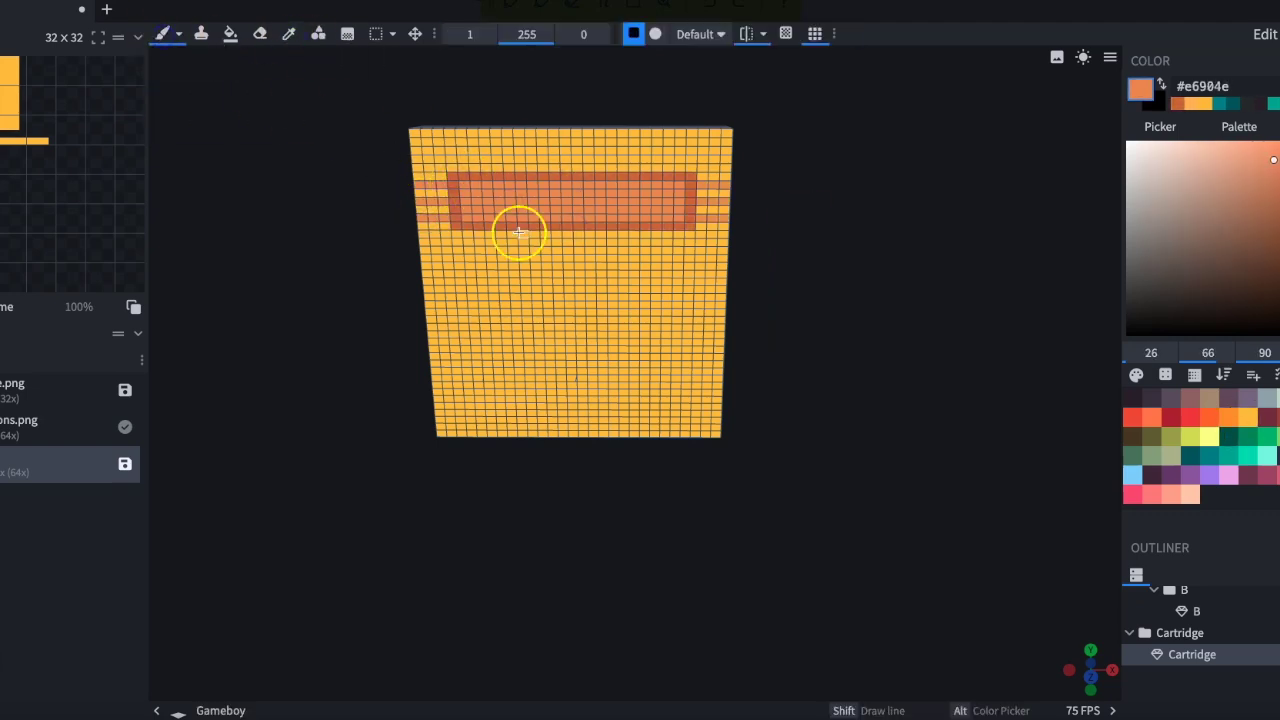
Step: Draw the label area below the upper rectangle as a large #e6904e rectangle flanked by pale grey vertical strips
{"action": "left_click", "coordinate": [1277, 398]}
{"action": "left_click_drag", "start_coordinate": [474, 241], "coordinate": [663, 400]}
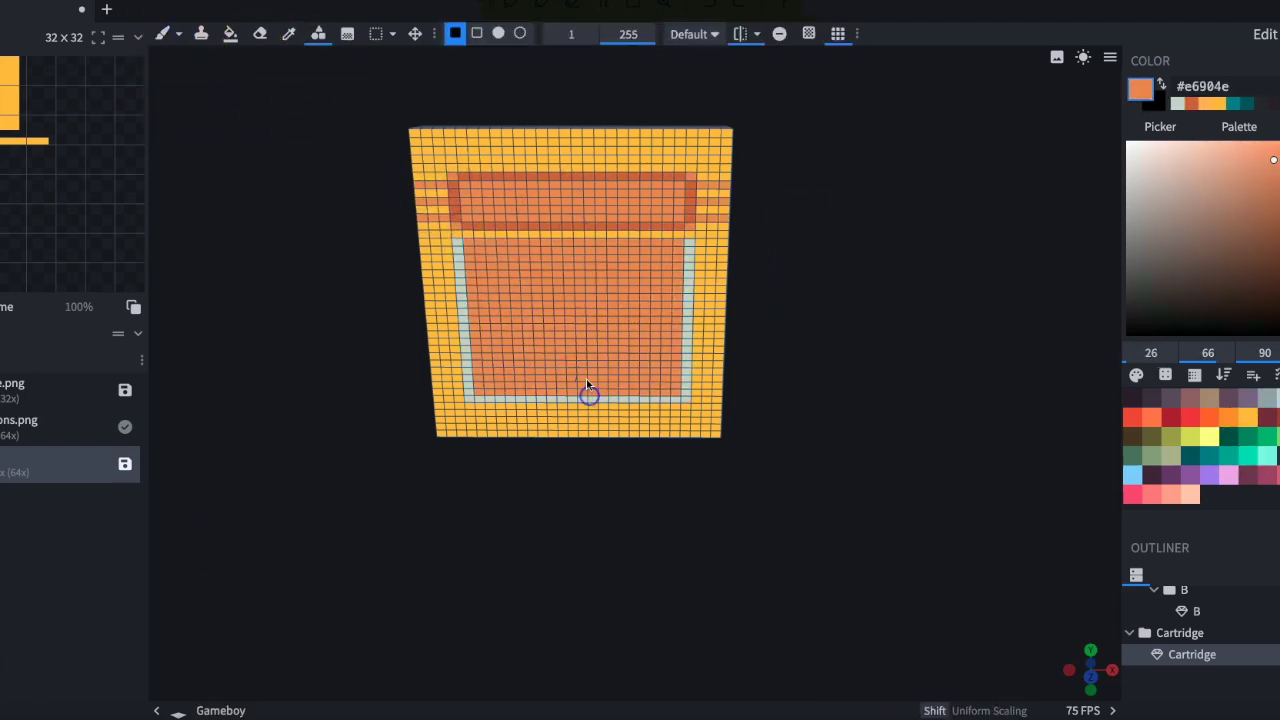
{"action": "key", "text": "ctrl+z"}
{"action": "left_click_drag", "start_coordinate": [790, 272], "coordinate": [794, 315]}
Step: Fill the cartridge's top face with the light yellow #fbd46a
{"action": "key", "text": "i"}
{"action": "left_click", "coordinate": [500, 211]}
{"action": "left_click", "coordinate": [230, 33]}
{"action": "left_click", "coordinate": [564, 186]}
{"action": "left_click_drag", "start_coordinate": [803, 174], "coordinate": [740, 174]}
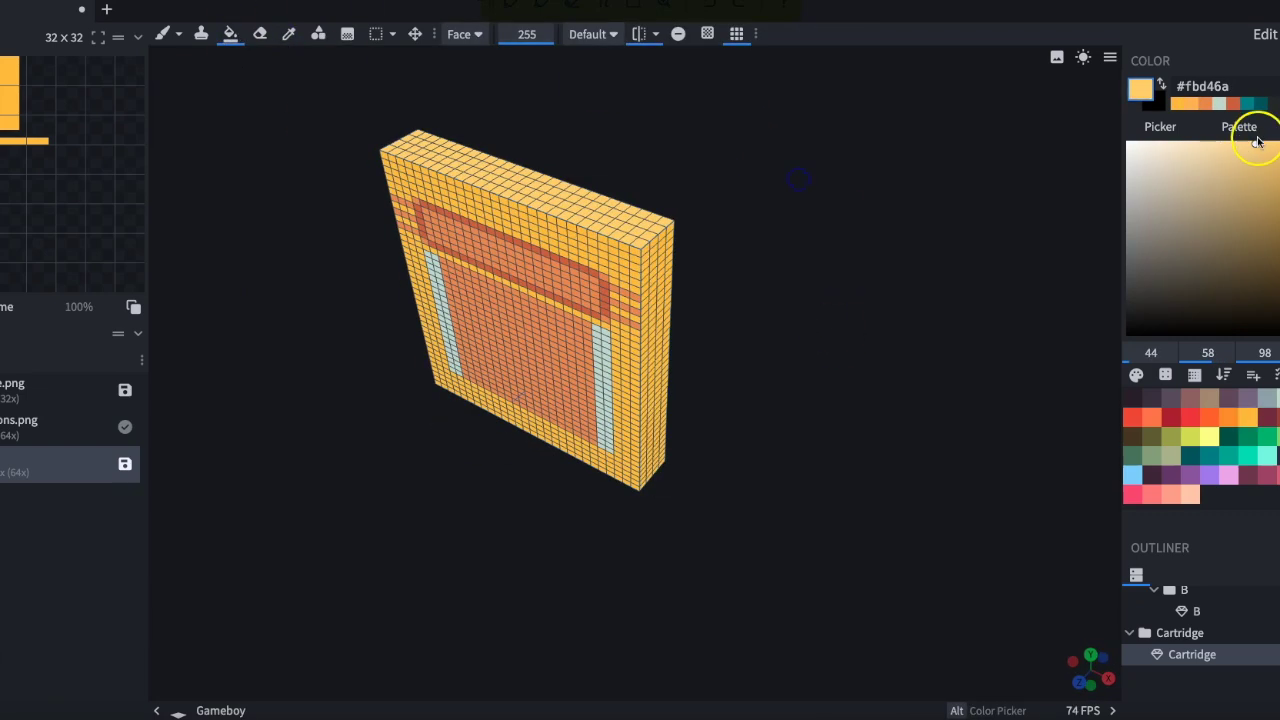
Step: Pick the lighter yellow #ffde84 and draw highlight rows around the cartridge's upper edge with the shape tool
{"action": "left_click", "coordinate": [1234, 141]}
{"action": "left_click", "coordinate": [318, 33]}
{"action": "left_click_drag", "start_coordinate": [658, 208], "coordinate": [617, 200]}
{"action": "left_click_drag", "start_coordinate": [763, 185], "coordinate": [592, 185]}
{"action": "left_click_drag", "start_coordinate": [518, 179], "coordinate": [655, 76]}
{"action": "left_click_drag", "start_coordinate": [420, 177], "coordinate": [466, 178]}
{"action": "left_click_drag", "start_coordinate": [491, 177], "coordinate": [509, 179]}
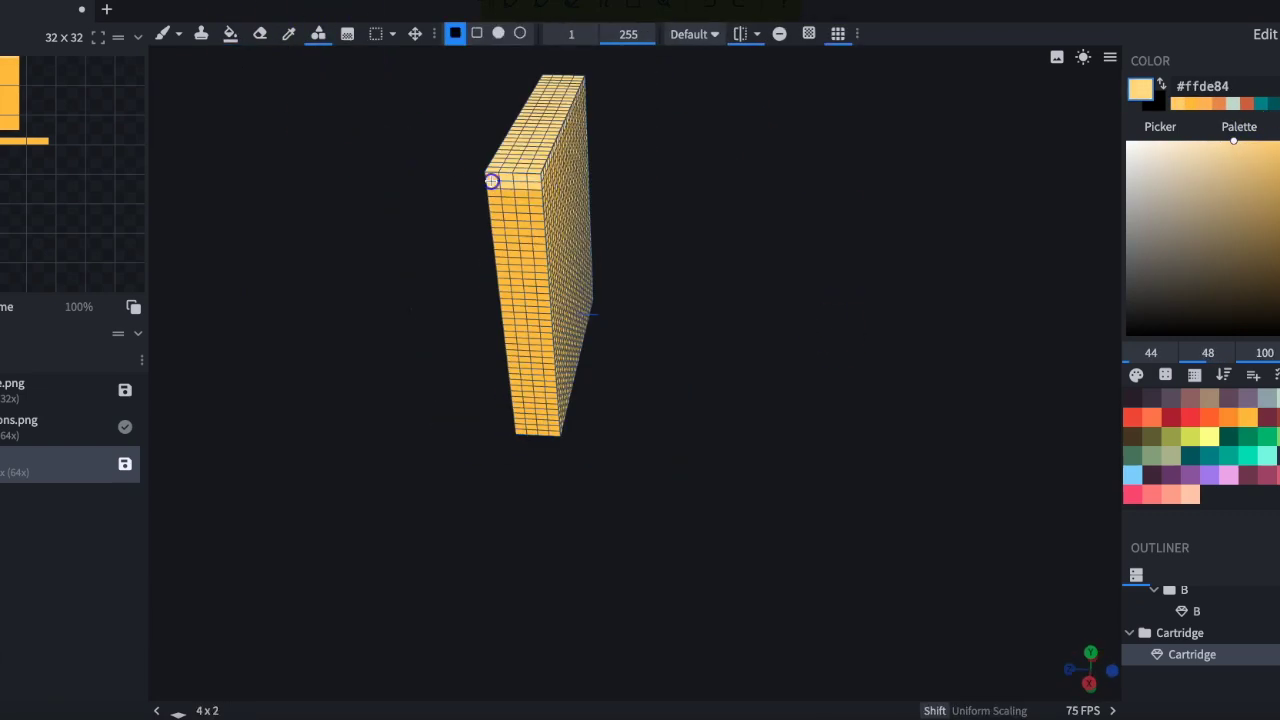
{"action": "left_click_drag", "start_coordinate": [600, 200], "coordinate": [760, 200]}
Step: Sample #cd683d and brush it over the grip lines at both ends of the cartridge's upper rectangle
{"action": "left_click", "coordinate": [288, 33]}
{"action": "scroll", "coordinate": [365, 176], "scroll_direction": "up", "scroll_amount": 3}
{"action": "left_click", "coordinate": [364, 177]}
{"action": "left_click", "coordinate": [163, 33]}
{"action": "scroll", "coordinate": [811, 326], "scroll_direction": "down", "scroll_amount": 2}
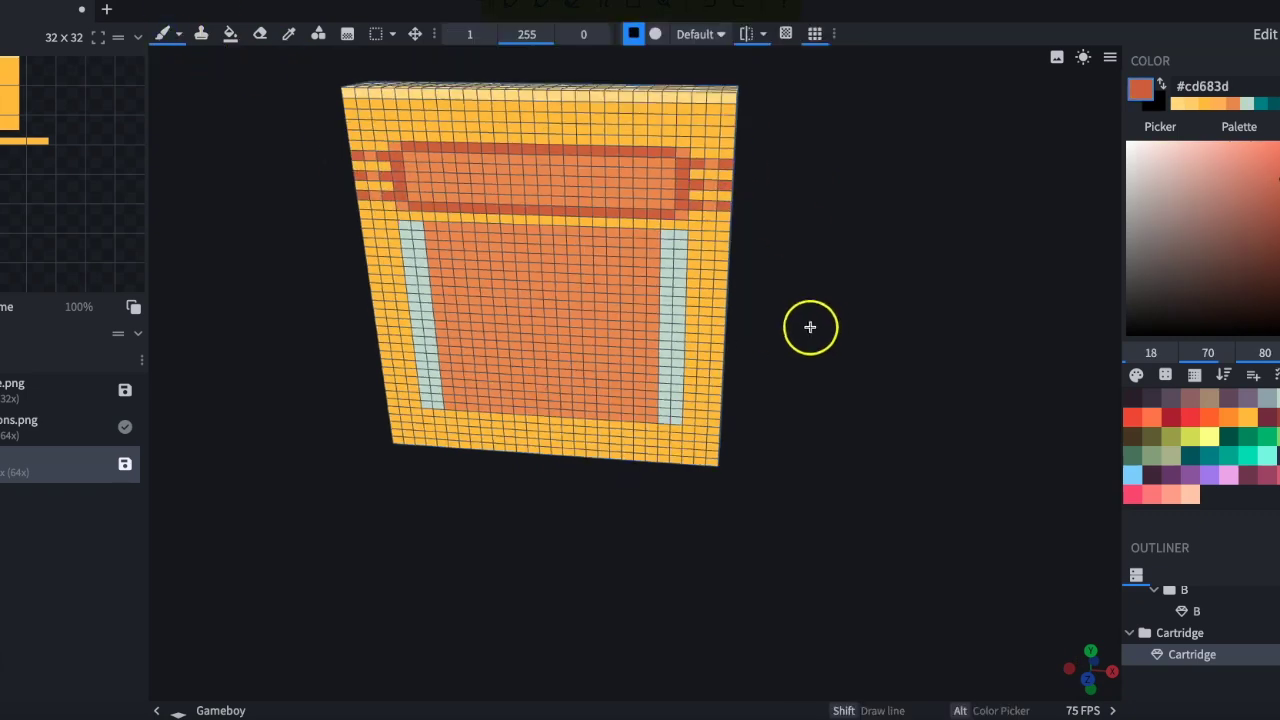
{"action": "left_click_drag", "start_coordinate": [811, 326], "coordinate": [788, 300]}
{"action": "key", "text": "g"}
{"action": "left_click", "coordinate": [546, 150], "text": "alt"}
{"action": "left_click", "coordinate": [678, 154], "text": "alt"}
{"action": "left_click_drag", "start_coordinate": [857, 390], "coordinate": [638, 364]}
{"action": "key", "text": "g"}
Step: Fill the cartridge's back face with #cd683d
{"action": "left_click", "coordinate": [500, 255]}
{"action": "left_click", "coordinate": [230, 34]}
{"action": "left_click", "coordinate": [575, 250]}
{"action": "left_click_drag", "start_coordinate": [740, 300], "coordinate": [590, 250]}
{"action": "left_click", "coordinate": [537, 206]}
{"action": "left_click_drag", "start_coordinate": [806, 203], "coordinate": [1033, 206]}
Step: Draw a #cd683d row along the cartridge's lower edge on the front and sides, with a darker brown row on the back
{"action": "mouse_move", "coordinate": [493, 496]}
{"action": "left_mouse_down"}
{"action": "mouse_move", "coordinate": [725, 462]}
{"action": "mouse_move", "coordinate": [700, 420]}
{"action": "left_mouse_up"}
{"action": "key", "text": "u"}
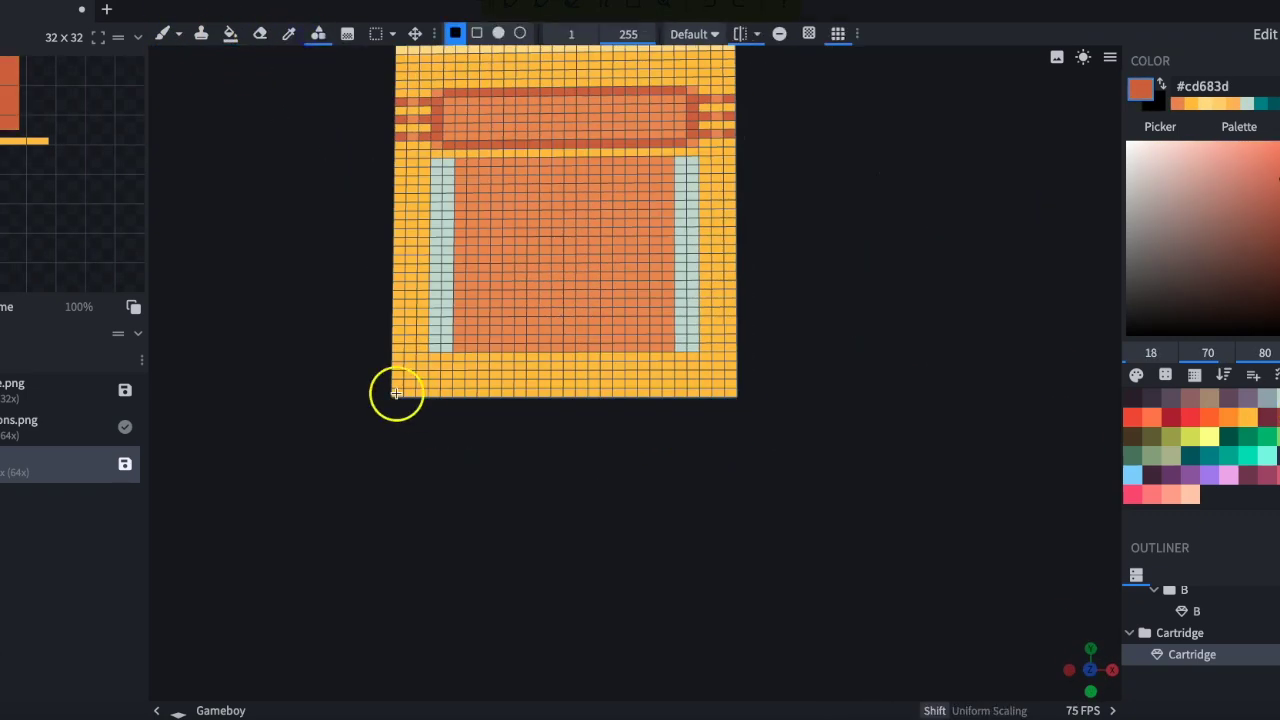
{"action": "left_click_drag", "start_coordinate": [406, 398], "coordinate": [732, 398]}
{"action": "left_click_drag", "start_coordinate": [816, 361], "coordinate": [688, 366]}
{"action": "left_click_drag", "start_coordinate": [540, 404], "coordinate": [594, 400]}
{"action": "left_click_drag", "start_coordinate": [495, 418], "coordinate": [568, 414]}
{"action": "left_click", "coordinate": [1276, 417]}
{"action": "mouse_move", "coordinate": [700, 420]}
{"action": "left_mouse_down"}
{"action": "mouse_move", "coordinate": [520, 420]}
{"action": "mouse_move", "coordinate": [722, 368]}
{"action": "left_mouse_up"}
{"action": "mouse_move", "coordinate": [600, 440]}
{"action": "left_mouse_down"}
{"action": "mouse_move", "coordinate": [803, 431]}
{"action": "mouse_move", "coordinate": [760, 395]}
{"action": "left_mouse_up"}
Step: Pick a muted purple from the palette and fill the cartridge's bottom face with it
{"action": "left_click", "coordinate": [289, 34]}
{"action": "left_click", "coordinate": [1229, 399]}
{"action": "left_click", "coordinate": [230, 34]}
{"action": "left_click_drag", "start_coordinate": [726, 450], "coordinate": [731, 399]}
{"action": "left_click", "coordinate": [545, 275]}
Step: Draw a #3e3546 slot rectangle inside the cartridge's bottom face and darken its ends with #2e222f
{"action": "left_click", "coordinate": [1151, 403]}
{"action": "left_click", "coordinate": [318, 34]}
{"action": "mouse_move", "coordinate": [360, 275]}
{"action": "left_mouse_down"}
{"action": "mouse_move", "coordinate": [748, 277]}
{"action": "mouse_move", "coordinate": [651, 282]}
{"action": "left_mouse_up"}
{"action": "left_click", "coordinate": [1132, 398]}
{"action": "left_click", "coordinate": [1154, 399]}
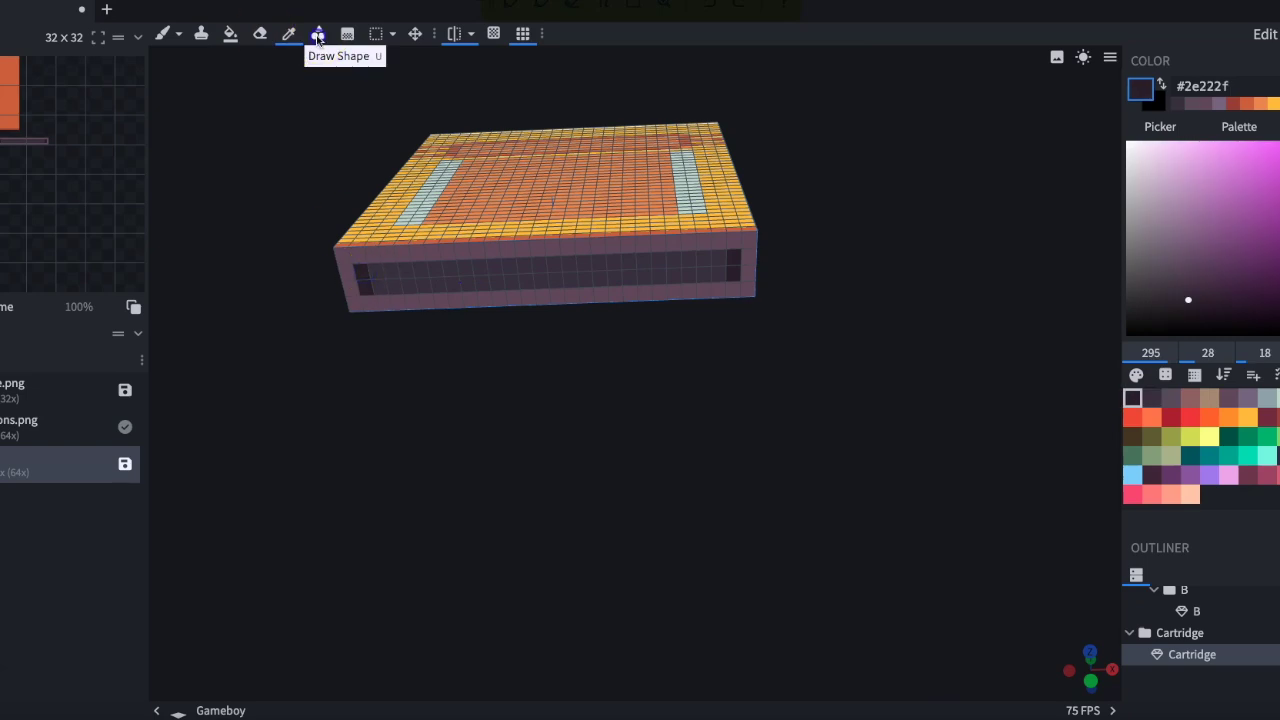
Step: Draw #9babb2 vertical lines along the pale strips on both sides of the cartridge label
{"action": "left_click", "coordinate": [1267, 398]}
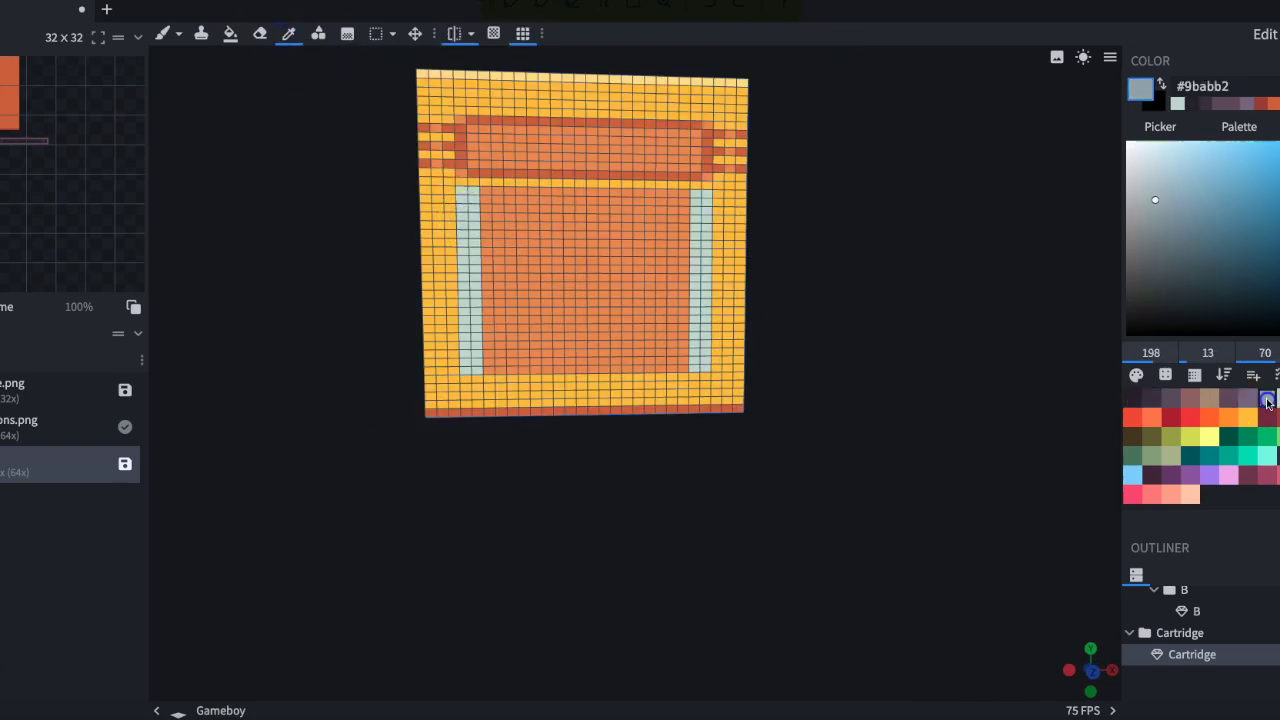
{"action": "left_click", "coordinate": [318, 34]}
{"action": "left_click_drag", "start_coordinate": [474, 191], "coordinate": [474, 372]}
Step: Add orange columns along the label's outer edges and pale highlight rows near the cartridge front's upper edge
{"action": "left_click", "coordinate": [288, 34]}
{"action": "left_click", "coordinate": [500, 150]}
{"action": "left_click", "coordinate": [316, 33]}
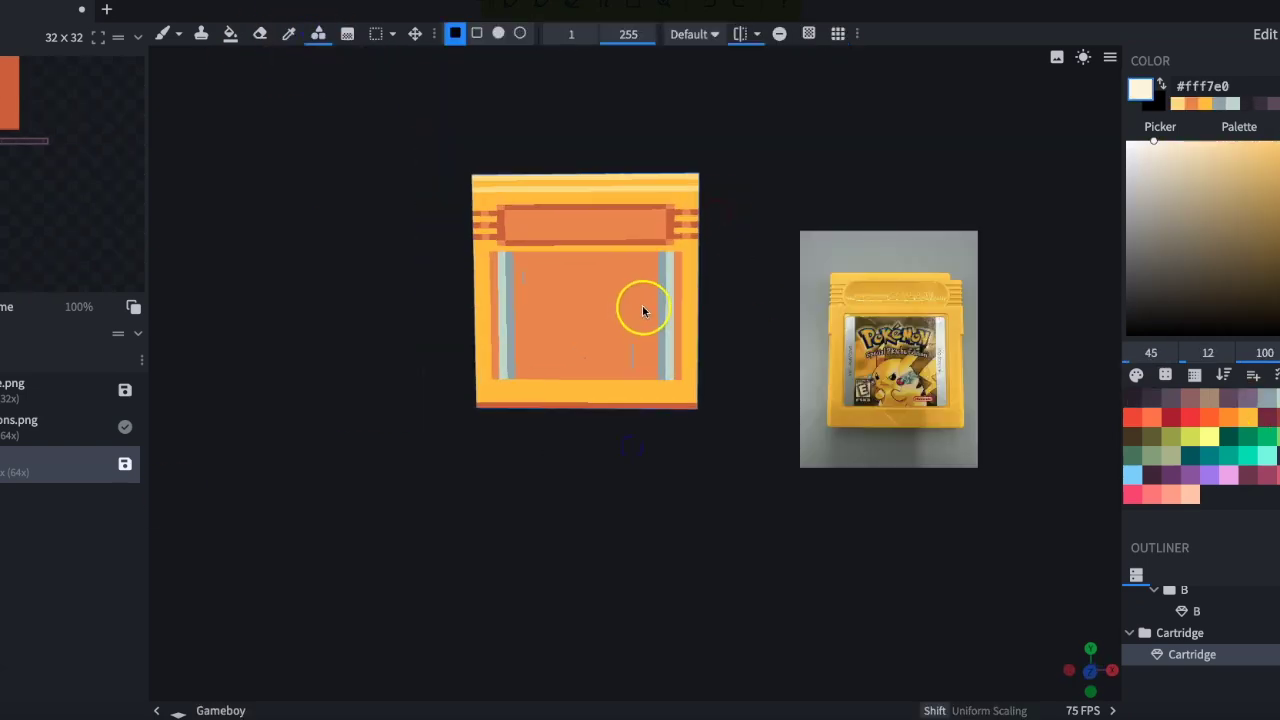
Step: Paint a #f9c22b Pikachu silhouette in the lower middle of the cartridge label with mirror painting off and the pixel grid shown
{"action": "left_click", "coordinate": [1248, 417]}
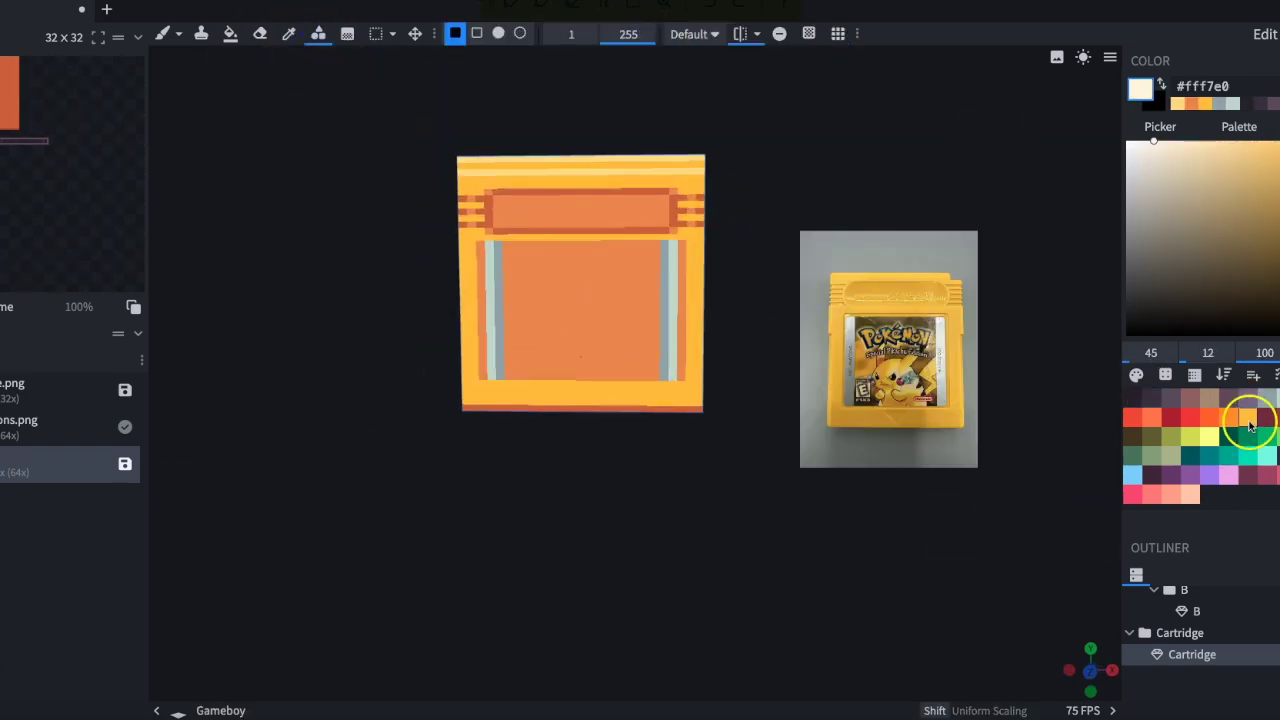
{"action": "key", "text": "b"}
{"action": "left_click_drag", "start_coordinate": [538, 302], "coordinate": [520, 322]}
{"action": "left_click_drag", "start_coordinate": [618, 303], "coordinate": [643, 320]}
{"action": "left_click", "coordinate": [746, 34]}
{"action": "left_click", "coordinate": [814, 34]}
{"action": "key", "text": "ctrl+z"}
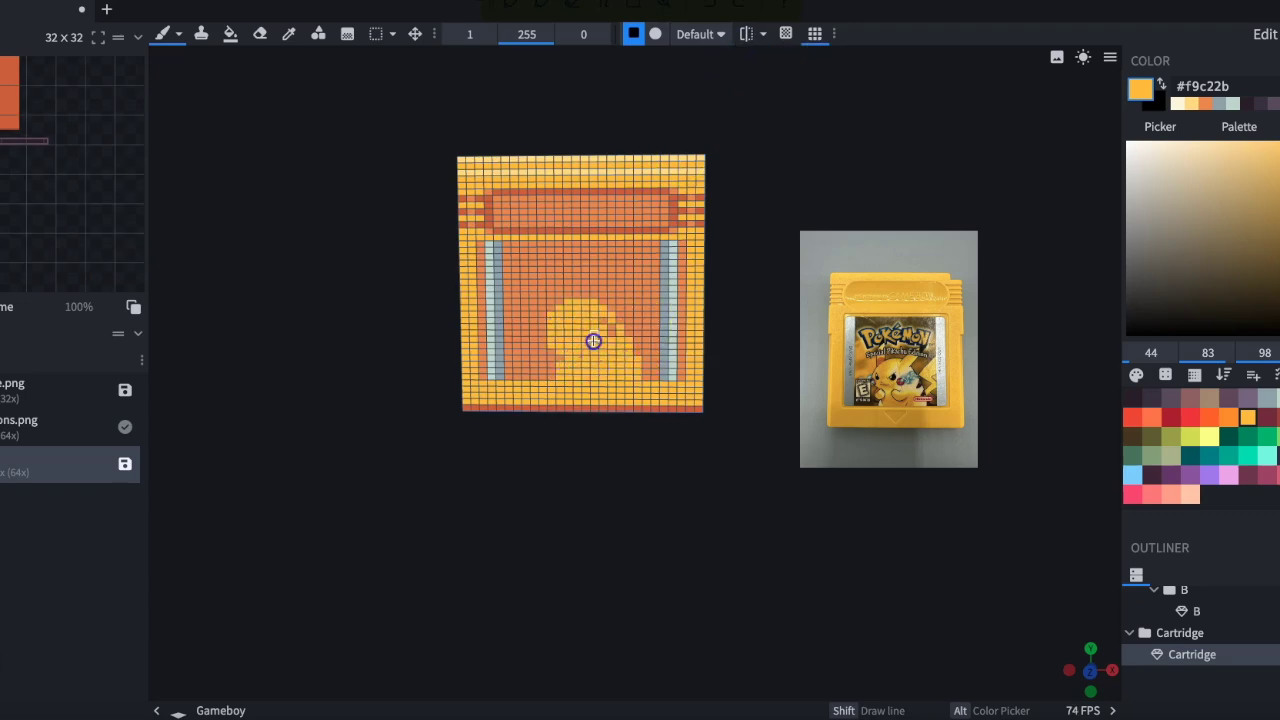
Step: Shade the base of the label Pikachu's ear in orange and add two red cheeks
{"action": "left_click", "coordinate": [1228, 417]}
{"action": "mouse_move", "coordinate": [564, 302]}
{"action": "left_mouse_down"}
{"action": "mouse_move", "coordinate": [558, 278]}
{"action": "mouse_move", "coordinate": [569, 295]}
{"action": "left_mouse_up"}
{"action": "left_click", "coordinate": [318, 34]}
{"action": "scroll", "coordinate": [572, 290], "scroll_direction": "up", "scroll_amount": 3}
{"action": "left_click", "coordinate": [1189, 417]}
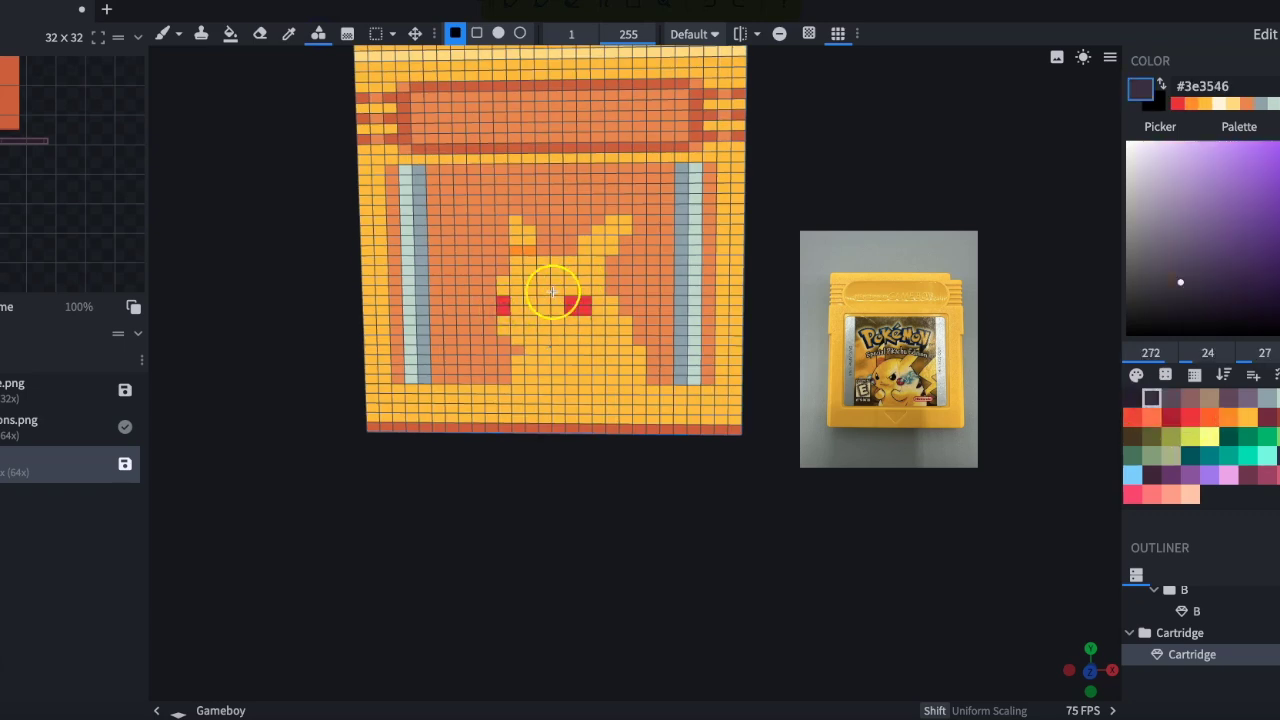
Step: Paint #3e3546 eyes, a mouth and limb outlines on the label Pikachu, and add #e6904e shading around the eyes
{"action": "key", "text": "b"}
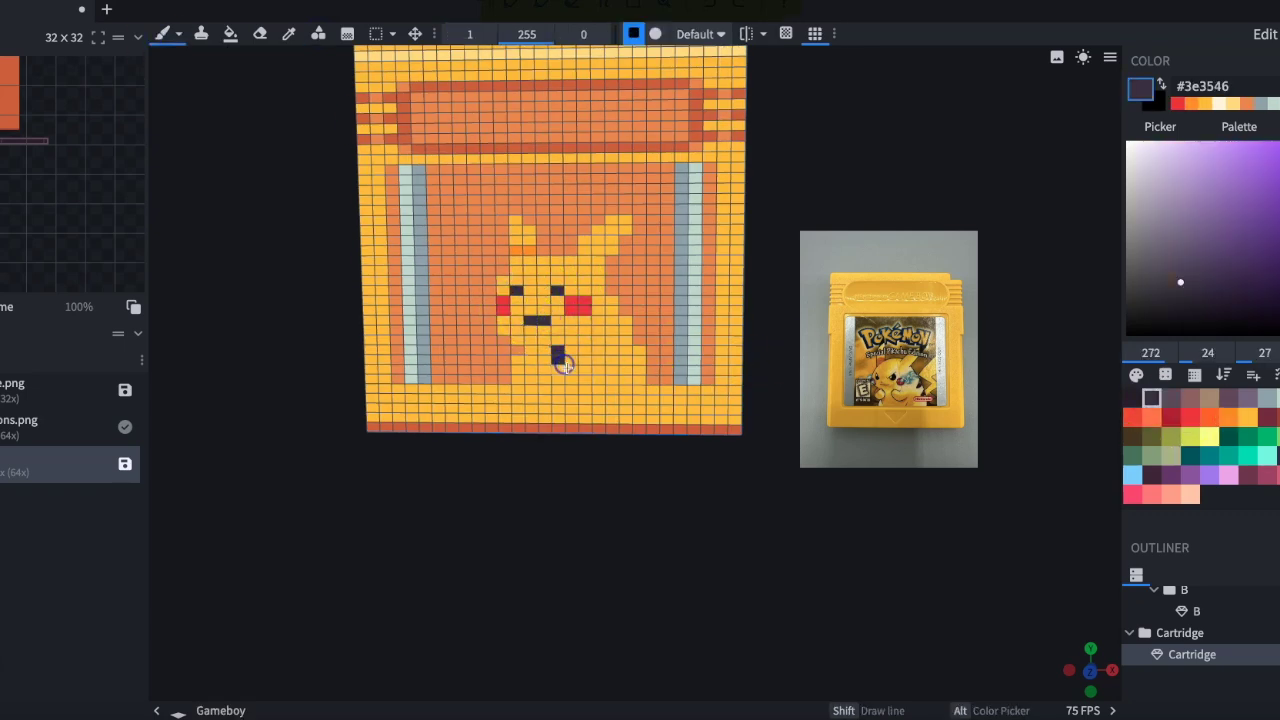
{"action": "left_click", "coordinate": [529, 358]}
{"action": "left_click", "coordinate": [513, 229], "text": "alt"}
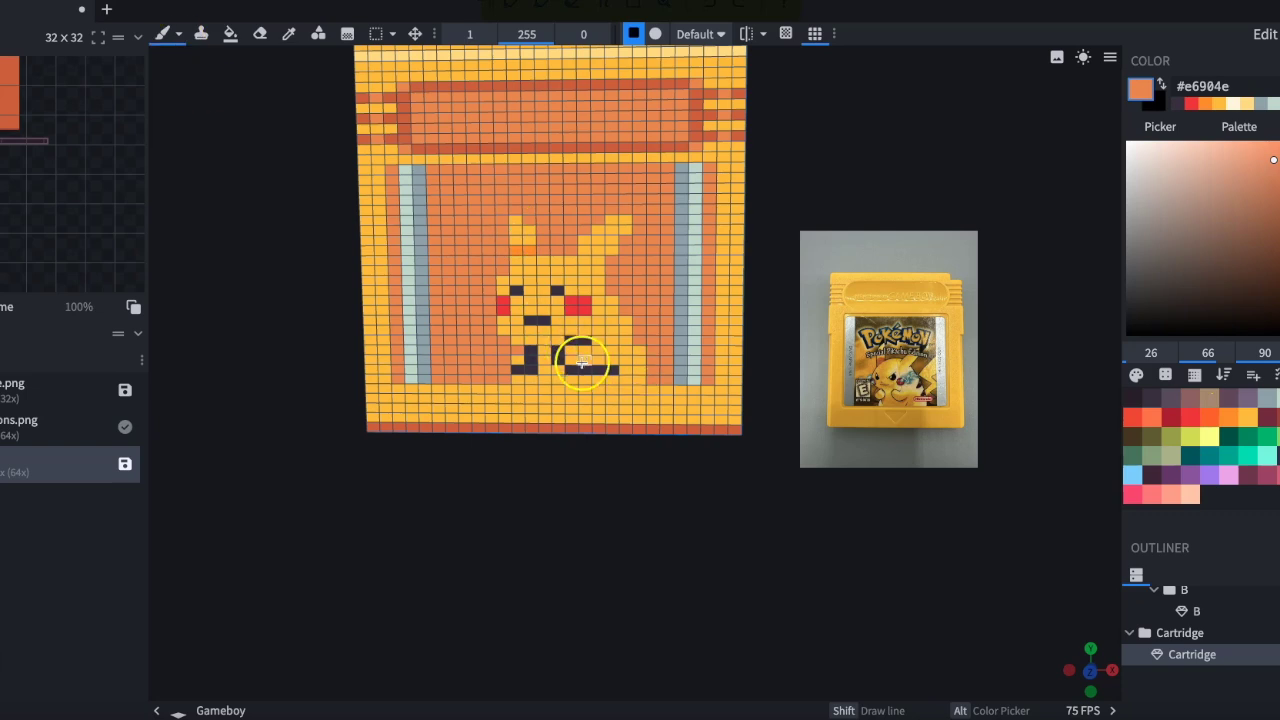
{"action": "left_click", "coordinate": [537, 320], "text": "alt"}
{"action": "left_click", "coordinate": [535, 304]}
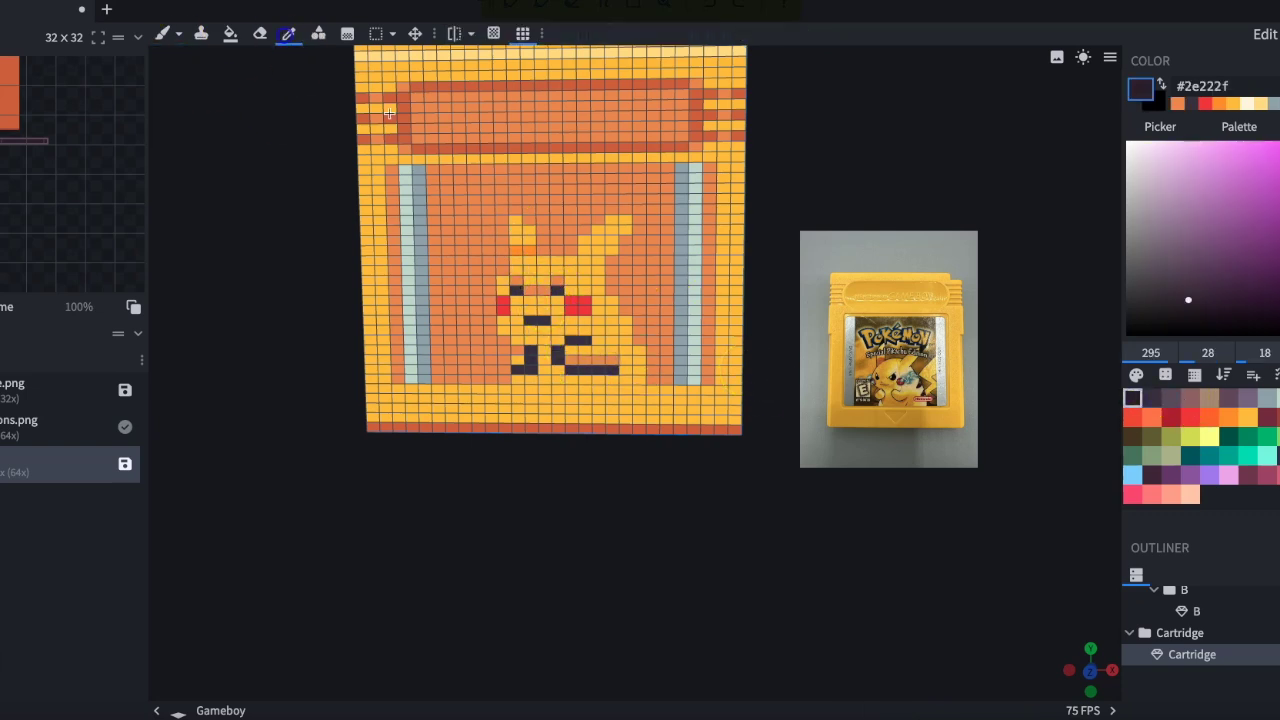
Step: Highlight one side of the label Pikachu with #ffde84, add brown back marks and paint #8fd3ff lightning on both sides
{"action": "left_click", "coordinate": [596, 282], "text": "alt"}
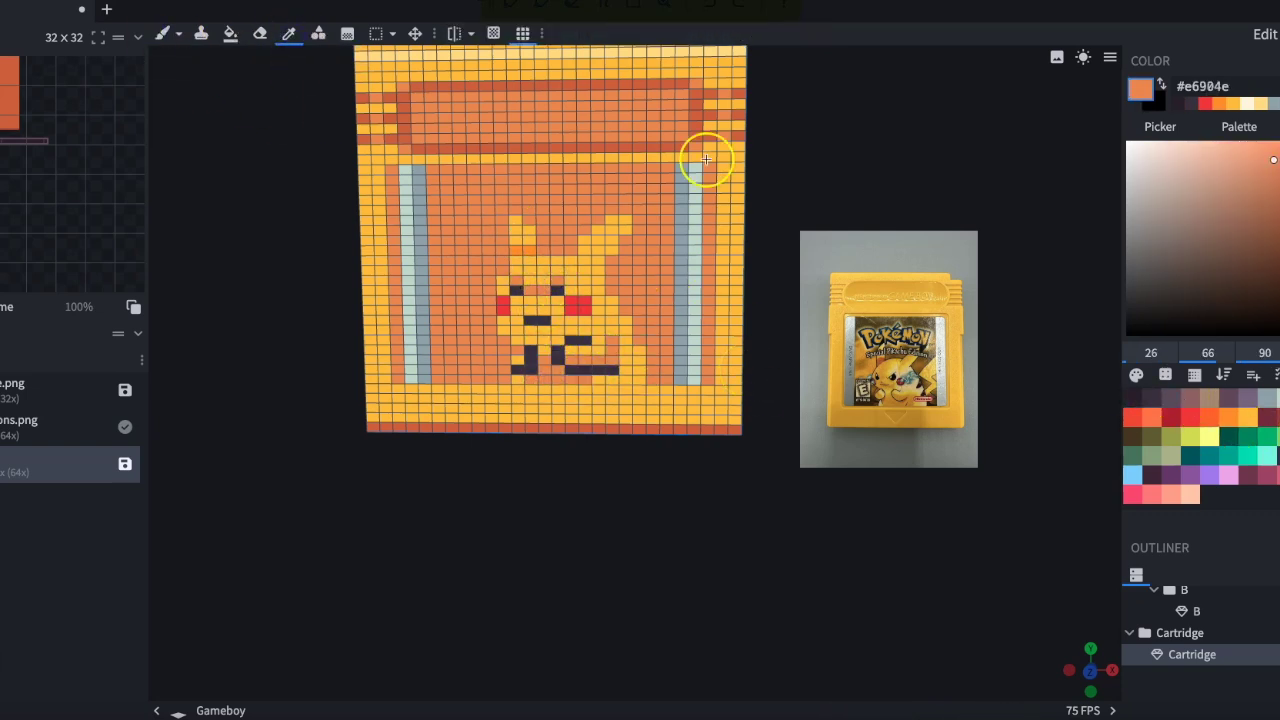
{"action": "left_click", "coordinate": [572, 316], "text": "alt"}
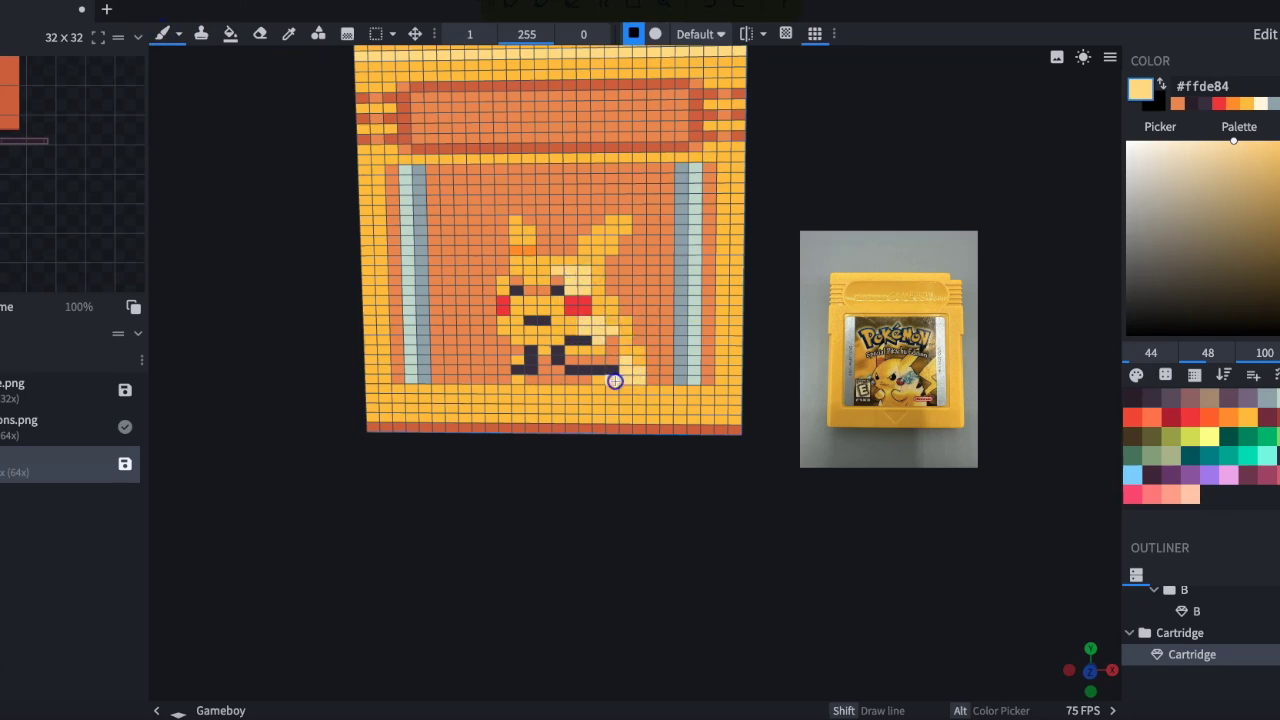
{"action": "left_click", "coordinate": [570, 345], "text": "alt"}
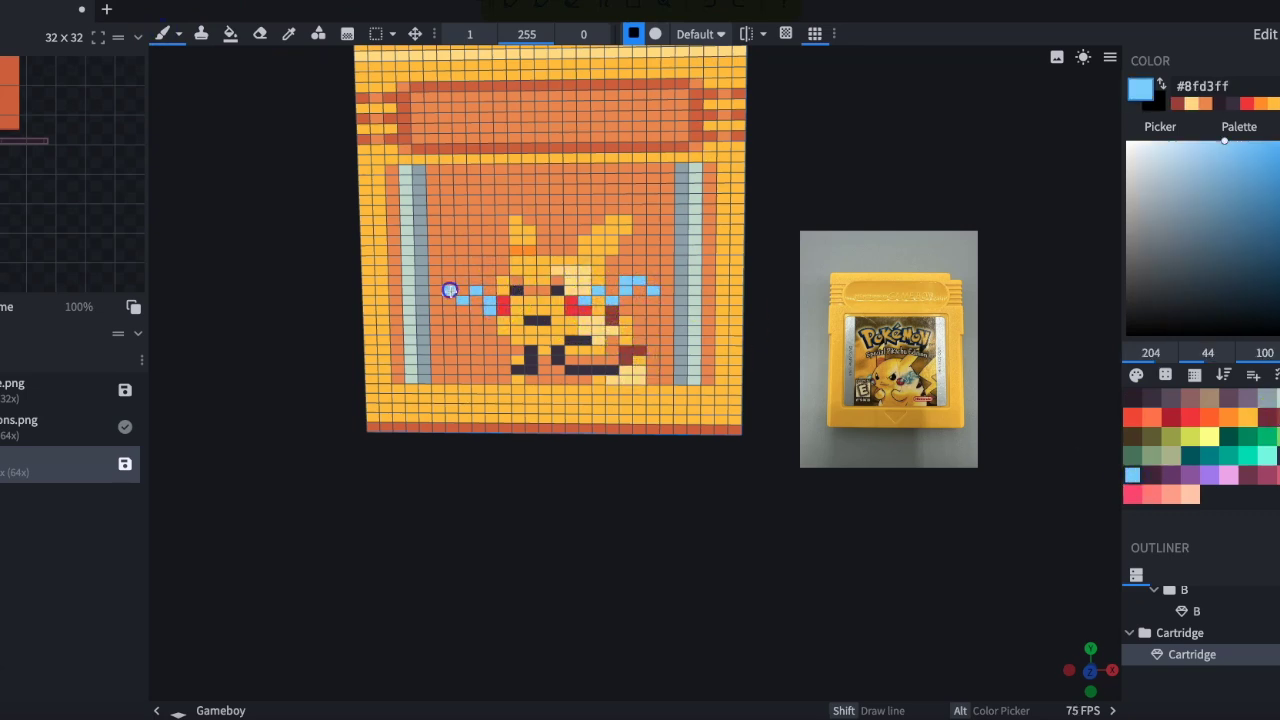
Step: Draw a white rating box framed in #625565 in the label's lower corner and add white highlights to the side strips
{"action": "left_click", "coordinate": [318, 33]}
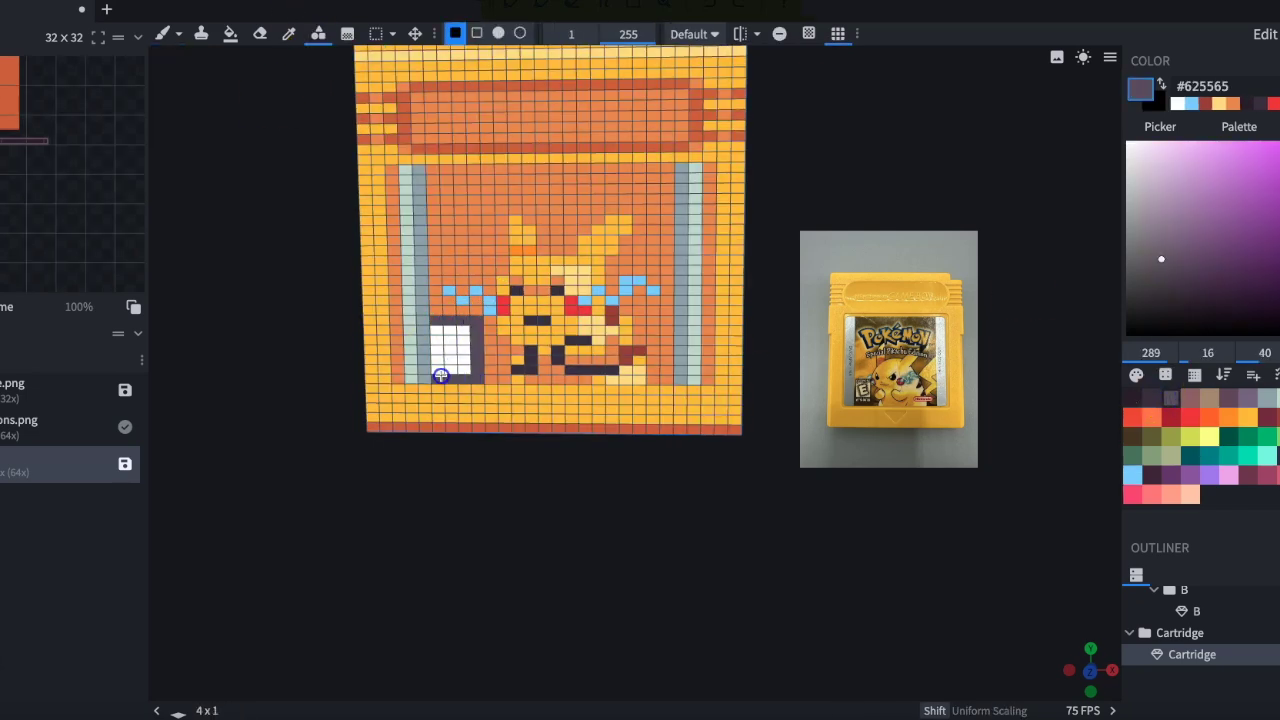
{"action": "left_click_drag", "start_coordinate": [403, 177], "coordinate": [397, 287]}
{"action": "left_click", "coordinate": [163, 35]}
{"action": "left_click", "coordinate": [405, 306]}
Step: Paint brown and orange background stripes and yellow title lettering on the label, and outline the lettering with #484a77
{"action": "left_click", "coordinate": [288, 34]}
{"action": "left_click", "coordinate": [591, 191]}
{"action": "left_click", "coordinate": [1257, 182]}
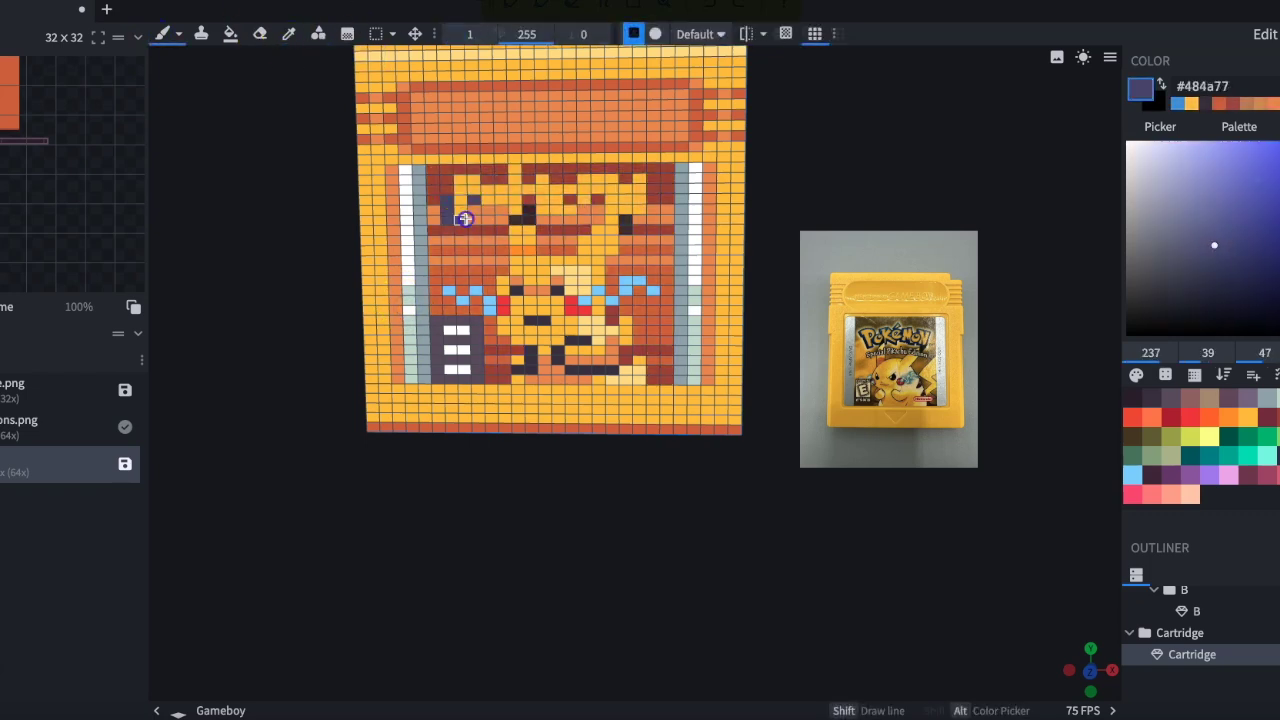
{"action": "left_click_drag", "start_coordinate": [488, 180], "coordinate": [502, 179]}
{"action": "key", "text": "g"}
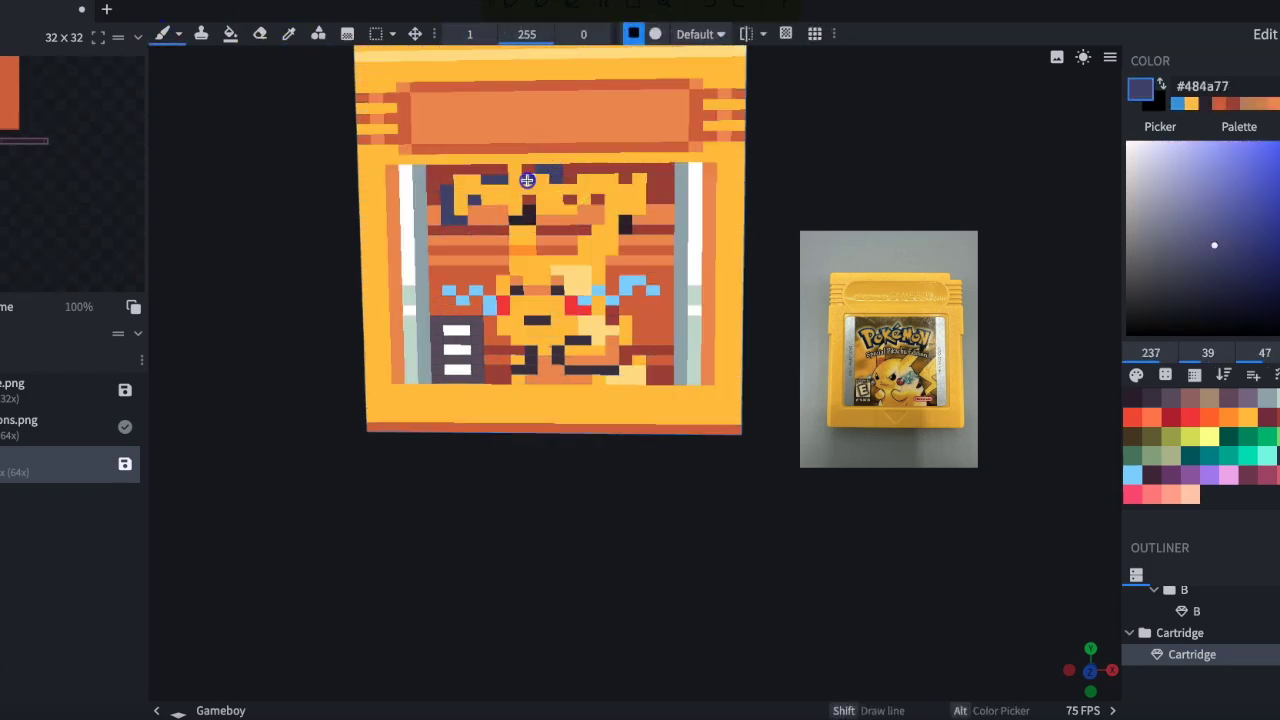
{"action": "scroll", "coordinate": [576, 249], "scroll_direction": "down", "scroll_amount": 5}
{"action": "scroll", "coordinate": [612, 322], "scroll_direction": "up", "scroll_amount": 5}
{"action": "left_click_drag", "start_coordinate": [654, 179], "coordinate": [654, 208]}
Step: Highlight the label Pikachu's ear with #ffde84 and add pale block lettering to the cartridge's upper plate
{"action": "left_click", "coordinate": [593, 261], "text": "alt"}
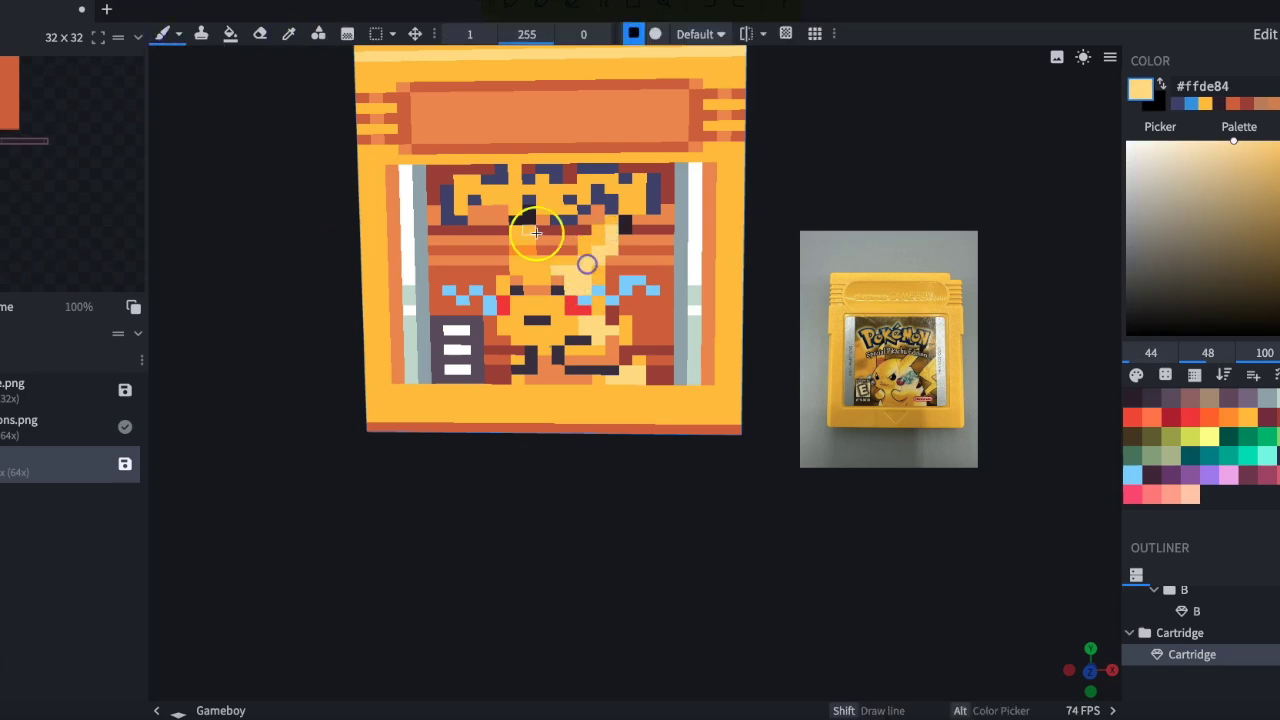
{"action": "left_click", "coordinate": [318, 34]}
{"action": "left_click_drag", "start_coordinate": [430, 105], "coordinate": [670, 127]}
Step: Draw two #9e4539 vertical grooves on the cartridge's back and continue them in orange across the light rows above
{"action": "left_click", "coordinate": [288, 34]}
{"action": "left_click", "coordinate": [444, 109]}
{"action": "left_click", "coordinate": [318, 34]}
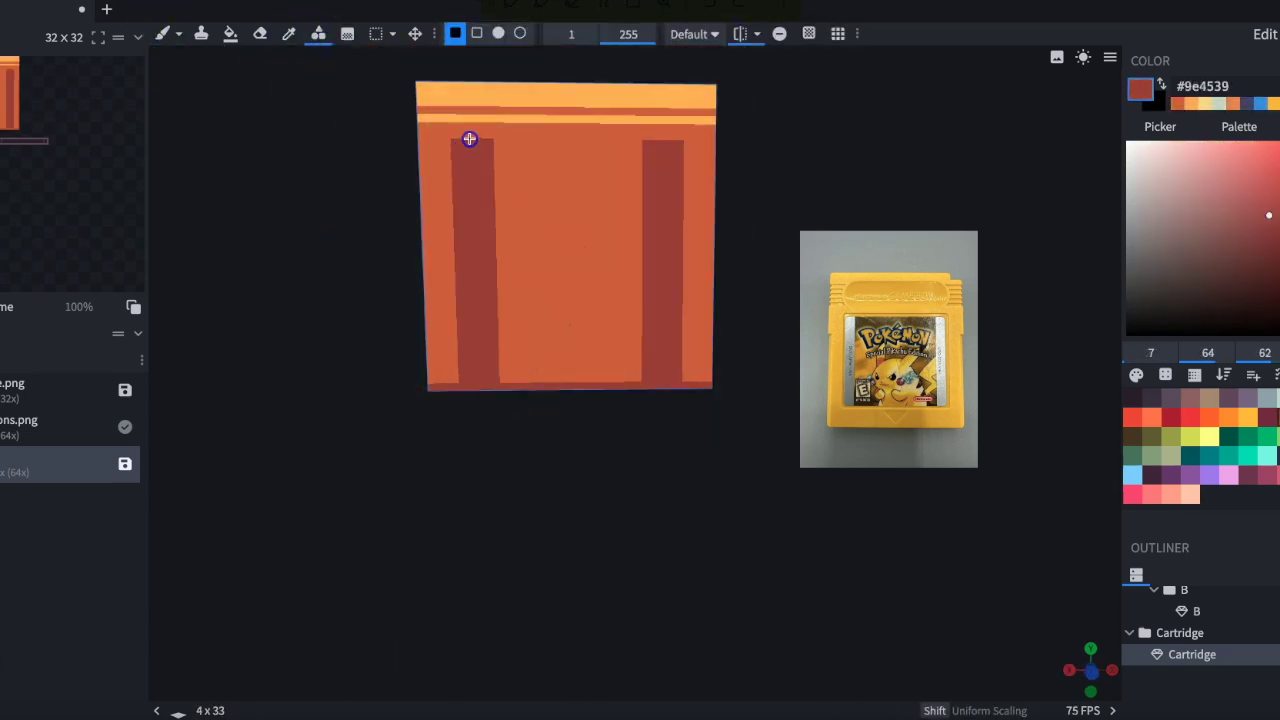
{"action": "mouse_move", "coordinate": [730, 140]}
{"action": "left_mouse_down"}
{"action": "mouse_move", "coordinate": [643, 220]}
{"action": "mouse_move", "coordinate": [485, 242]}
{"action": "mouse_move", "coordinate": [496, 240]}
{"action": "left_mouse_up"}
{"action": "left_click_drag", "start_coordinate": [495, 222], "coordinate": [485, 205]}
{"action": "left_click_drag", "start_coordinate": [375, 300], "coordinate": [414, 283]}
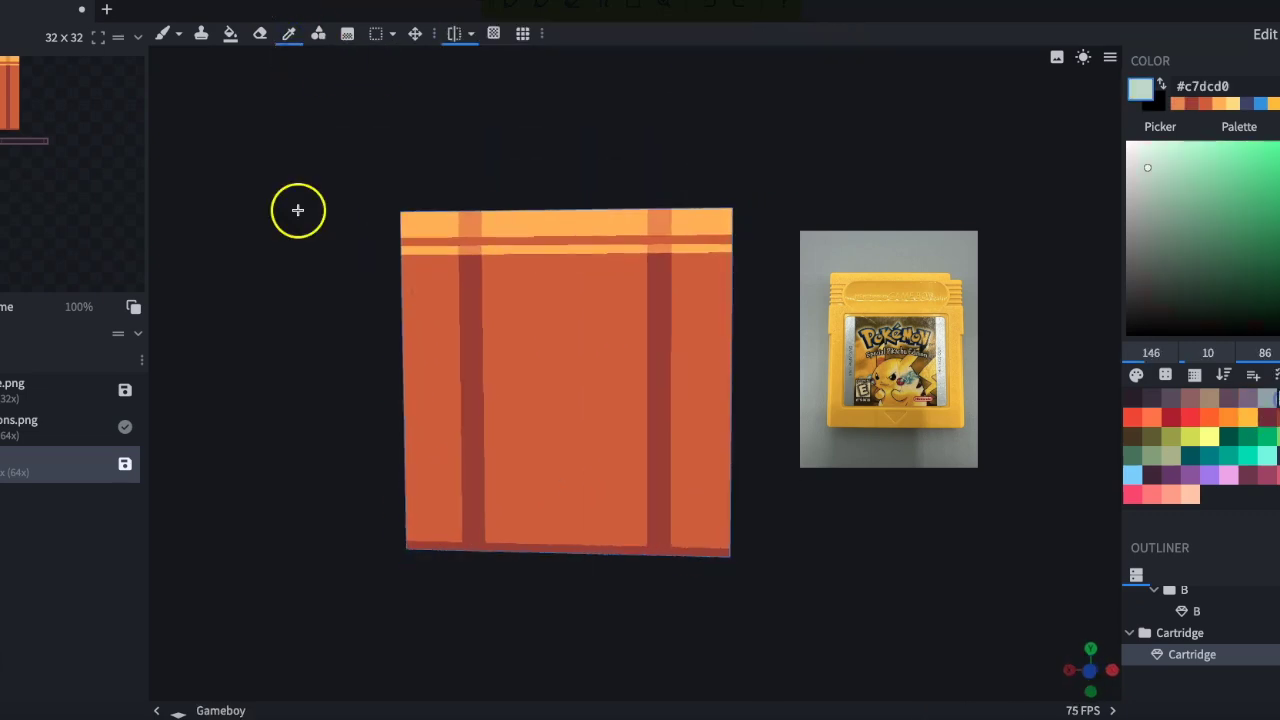
Step: Add small pixel details to the cartridge using #c7dcd0 and #9babb2
{"action": "left_click", "coordinate": [318, 34]}
{"action": "mouse_move", "coordinate": [547, 489]}
{"action": "left_mouse_down"}
{"action": "mouse_move", "coordinate": [563, 497]}
{"action": "mouse_move", "coordinate": [563, 524]}
{"action": "left_mouse_up"}
{"action": "right_click_drag", "start_coordinate": [735, 633], "coordinate": [740, 537]}
{"action": "scroll", "coordinate": [735, 540], "scroll_direction": "up", "scroll_amount": 3}
{"action": "left_click", "coordinate": [288, 34]}
{"action": "left_click", "coordinate": [414, 434]}
{"action": "left_click", "coordinate": [162, 34]}
{"action": "left_click", "coordinate": [517, 401]}
{"action": "left_click", "coordinate": [517, 451]}
{"action": "left_click", "coordinate": [1266, 398]}
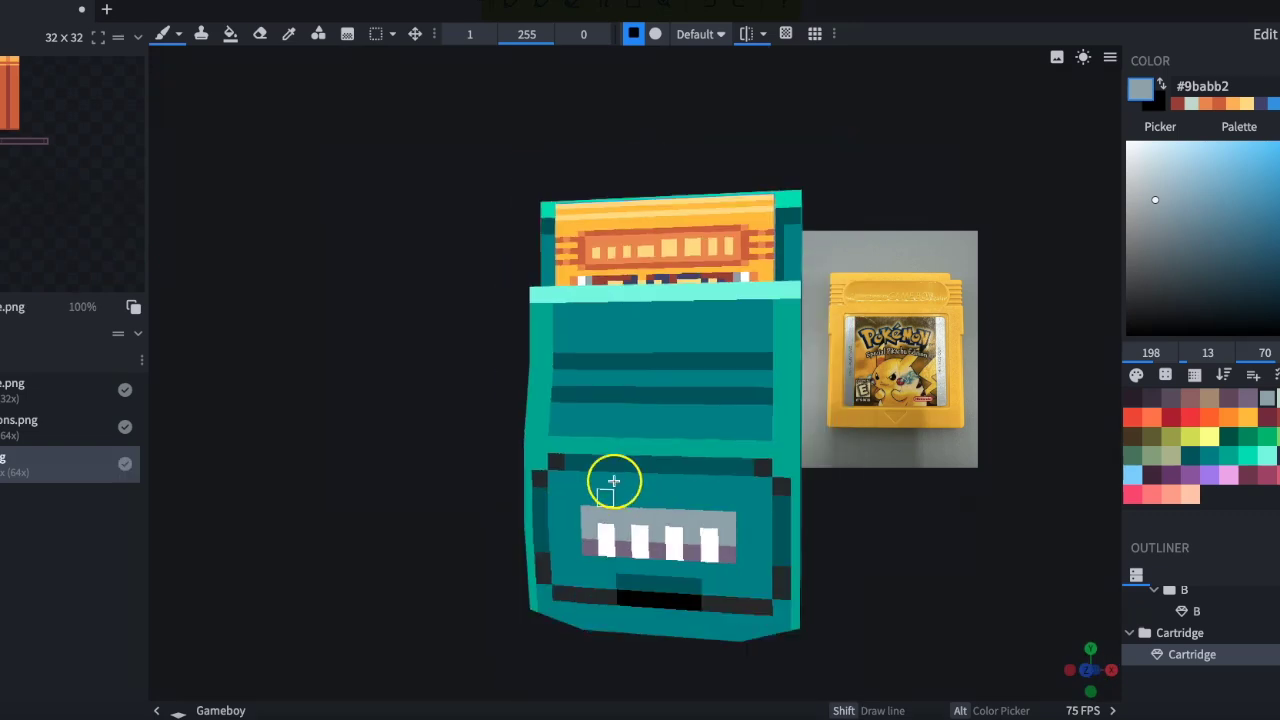
Step: Examine the textured Game Boy from several angles and view its Screen plane on its own
{"action": "scroll", "coordinate": [620, 477], "scroll_direction": "down", "scroll_amount": 3}
{"action": "left_click_drag", "start_coordinate": [620, 474], "coordinate": [516, 564]}
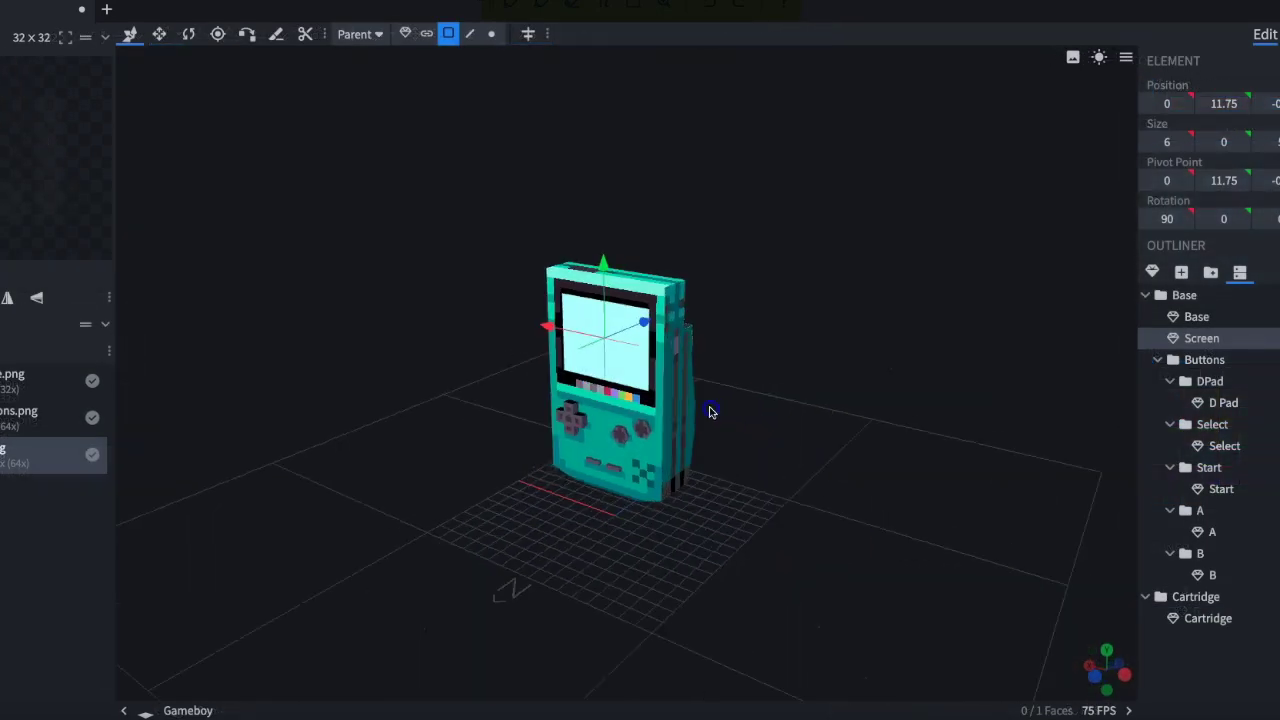
{"action": "left_click_drag", "start_coordinate": [711, 409], "coordinate": [471, 371]}
{"action": "left_click_drag", "start_coordinate": [968, 356], "coordinate": [1146, 363]}
{"action": "left_click_drag", "start_coordinate": [805, 462], "coordinate": [909, 467]}
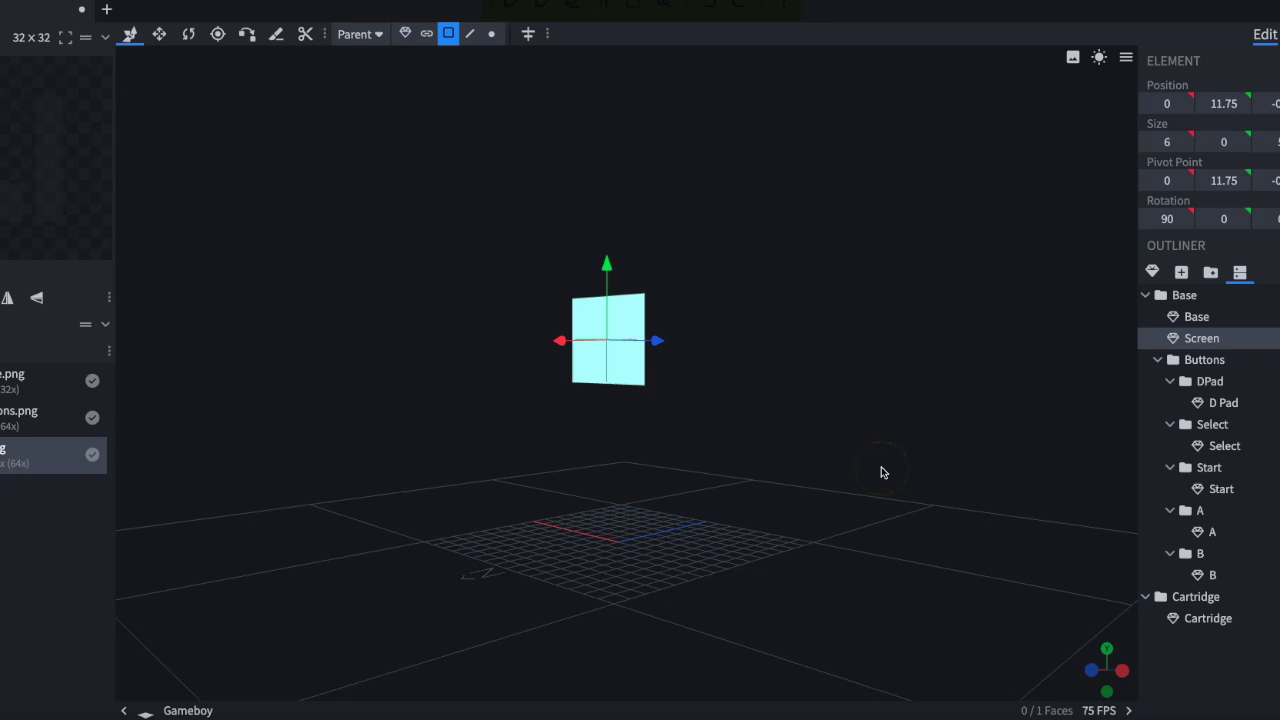
{"action": "left_click", "coordinate": [874, 471]}
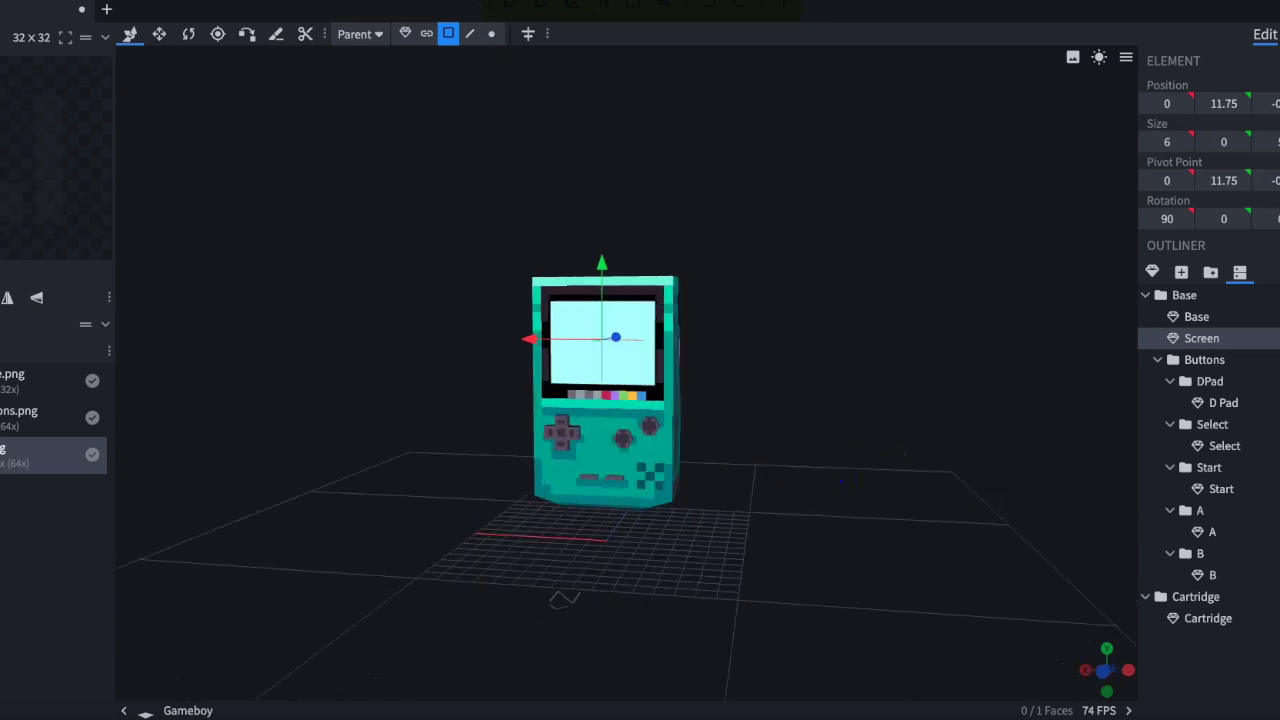
Step: Create a 64x texture template named Game Screen for the Screen plane
{"action": "key", "text": "Tab"}
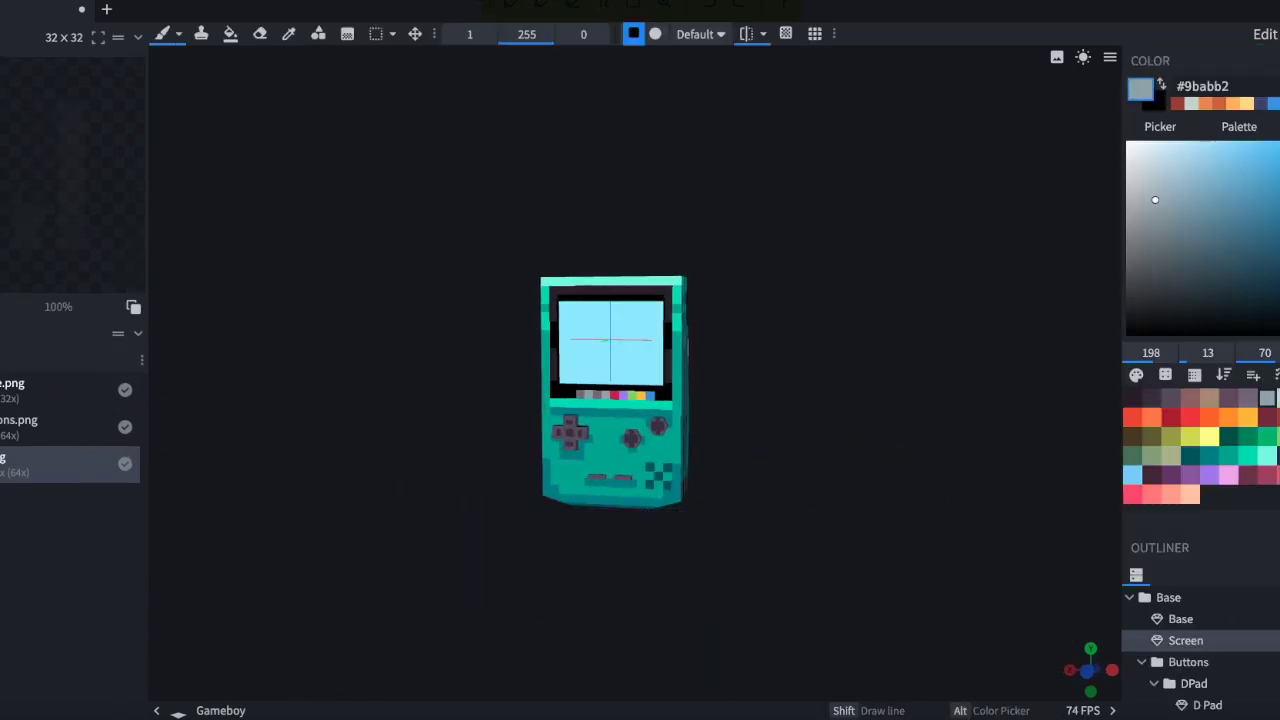
{"action": "key", "text": "shift+super+t"}
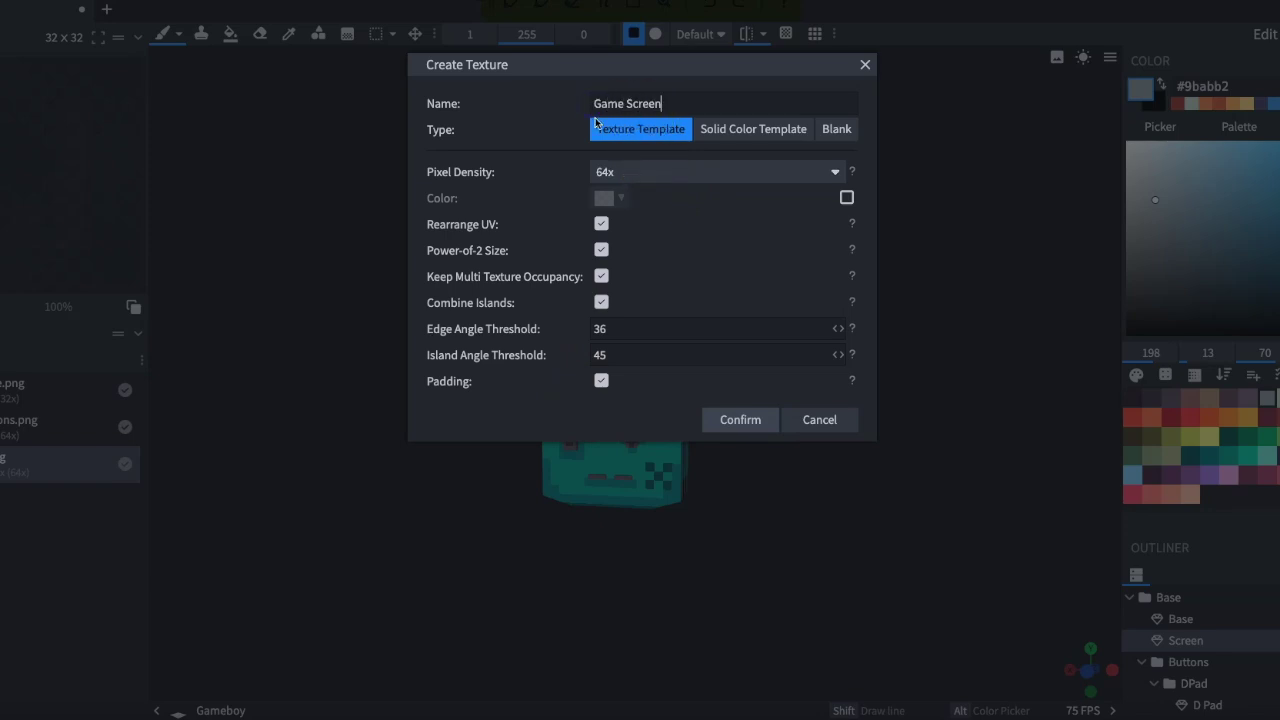
{"action": "left_click", "coordinate": [748, 421]}
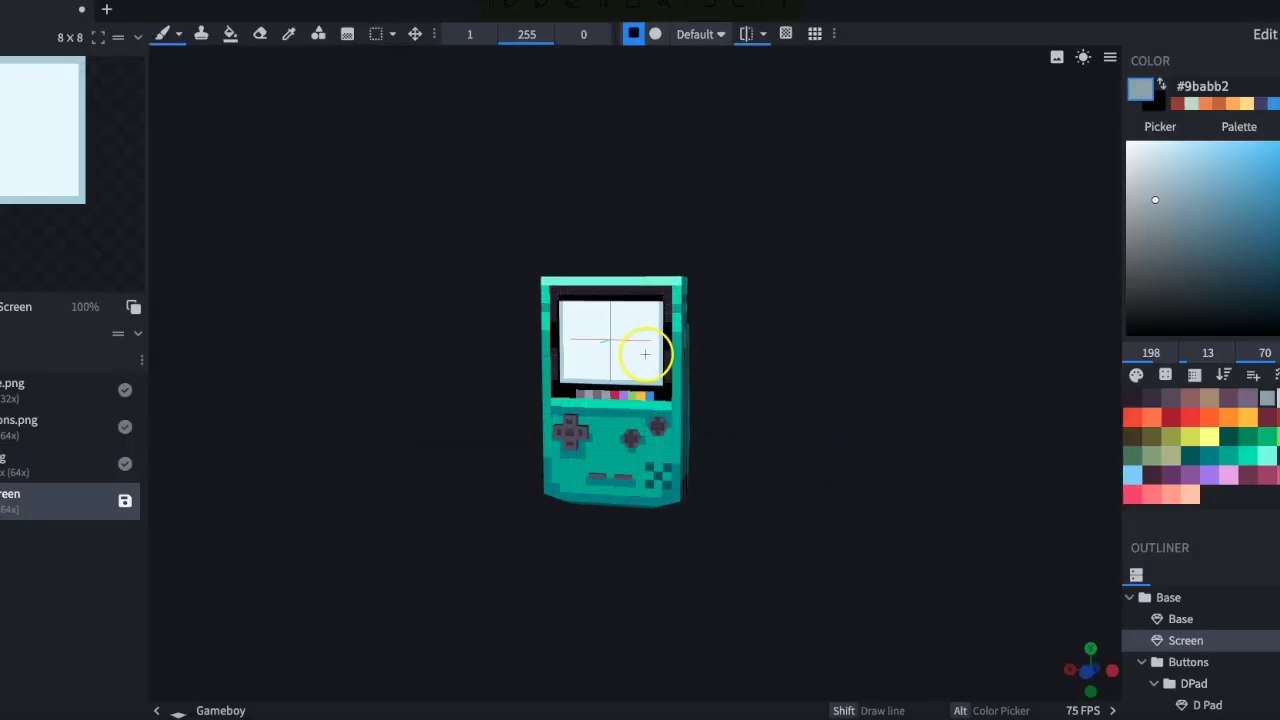
Step: Isolate the Screen plane and fill its face with solid white (#ffffff)
{"action": "left_click_drag", "start_coordinate": [751, 418], "coordinate": [763, 351]}
{"action": "left_click", "coordinate": [815, 33]}
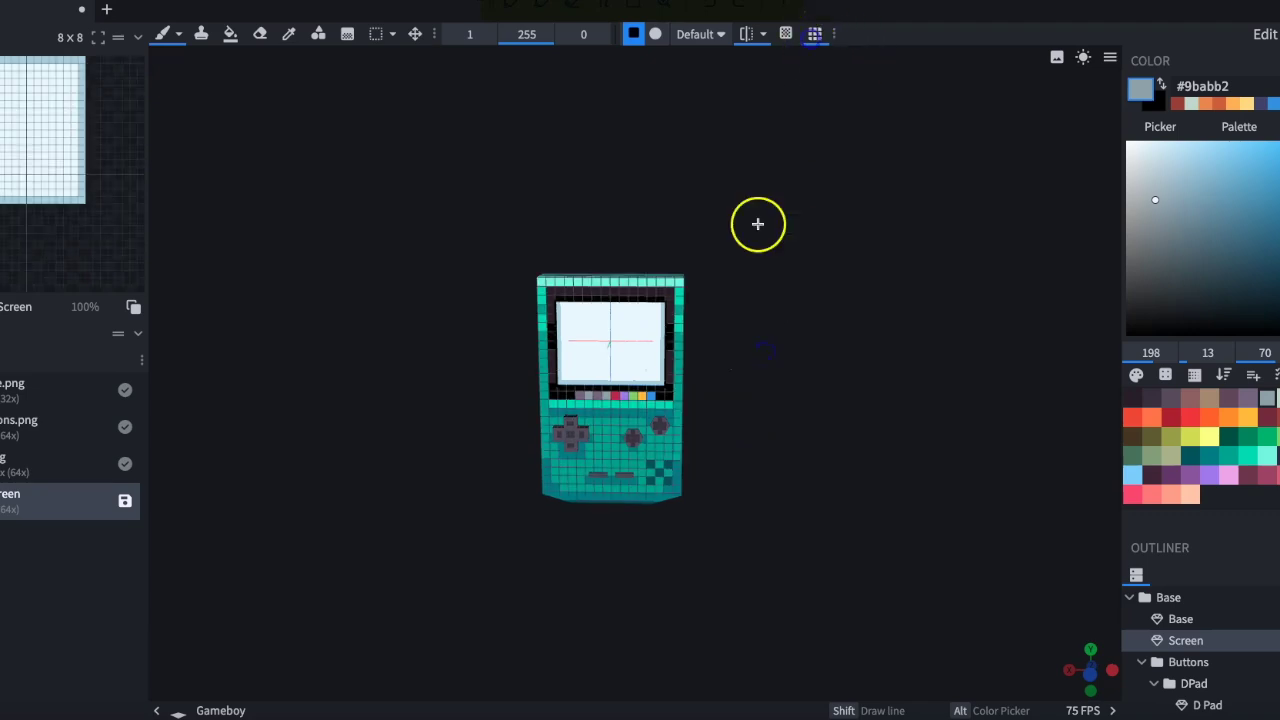
{"action": "left_click", "coordinate": [1196, 645]}
{"action": "scroll", "coordinate": [786, 363], "scroll_direction": "up", "scroll_amount": 3}
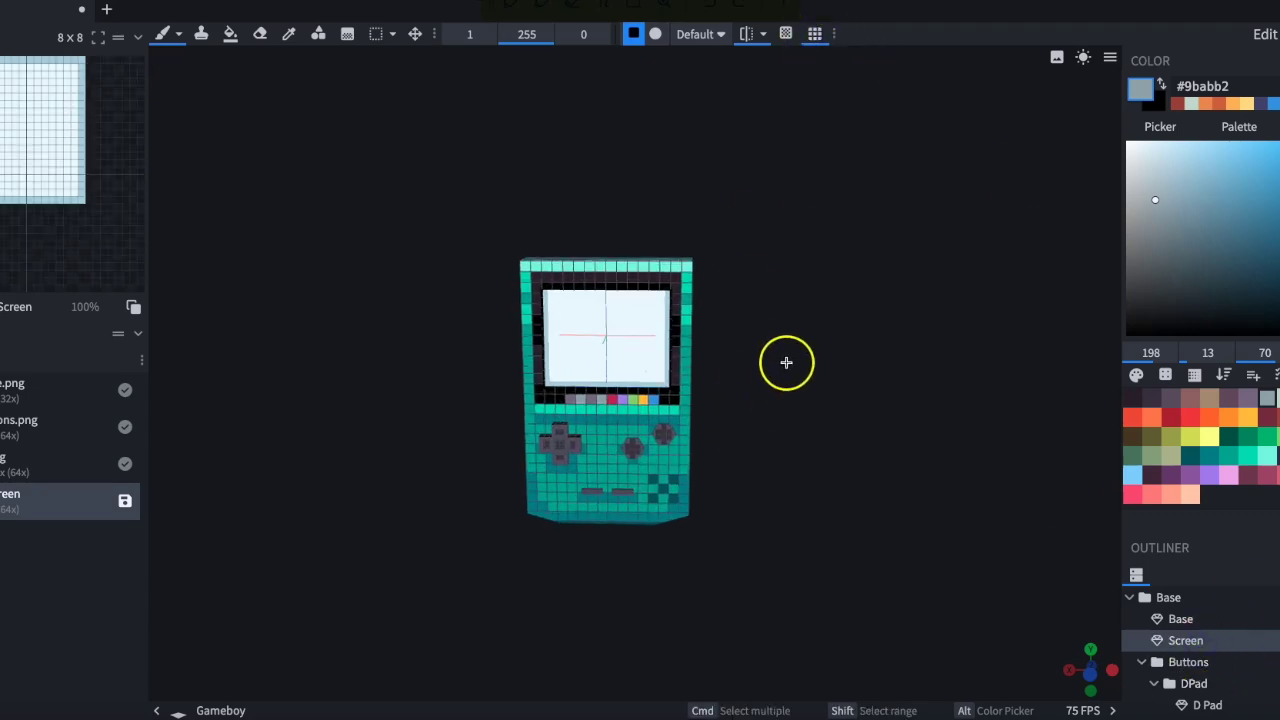
{"action": "key", "text": "d"}
{"action": "left_click_drag", "start_coordinate": [742, 345], "coordinate": [626, 337]}
{"action": "scroll", "coordinate": [634, 343], "scroll_direction": "up", "scroll_amount": 4}
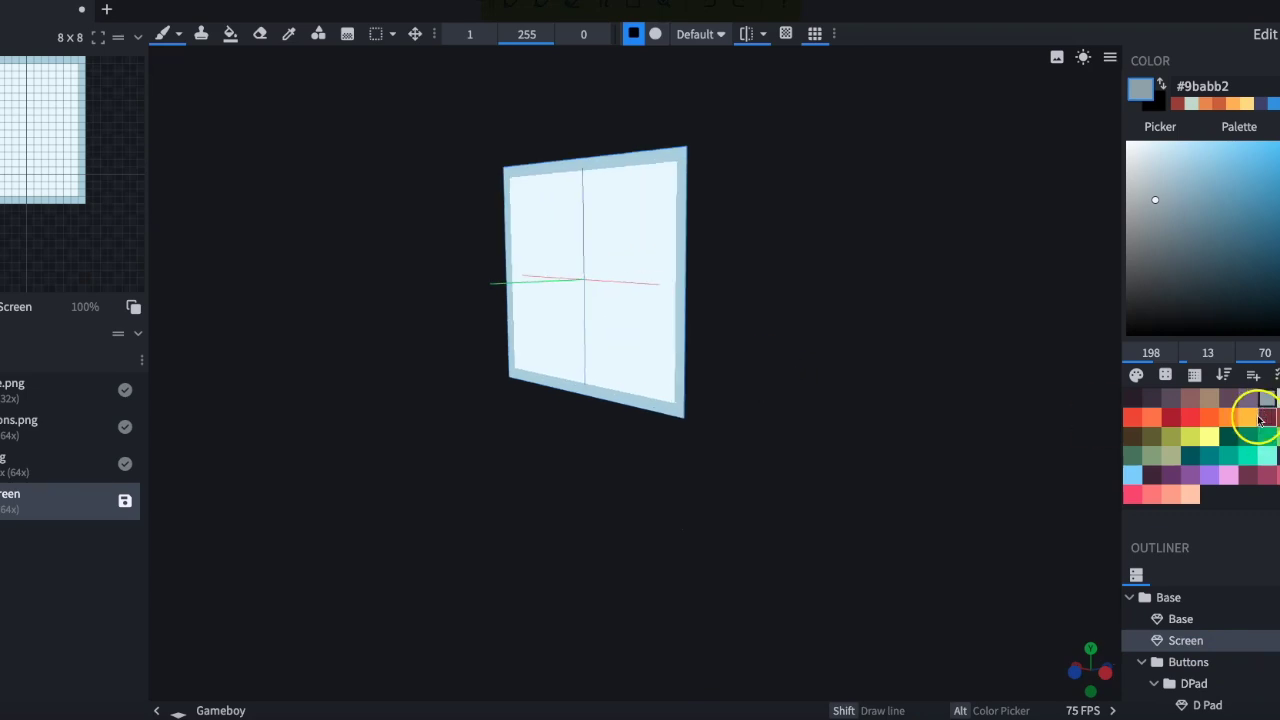
{"action": "left_click", "coordinate": [1277, 398]}
{"action": "key", "text": "g"}
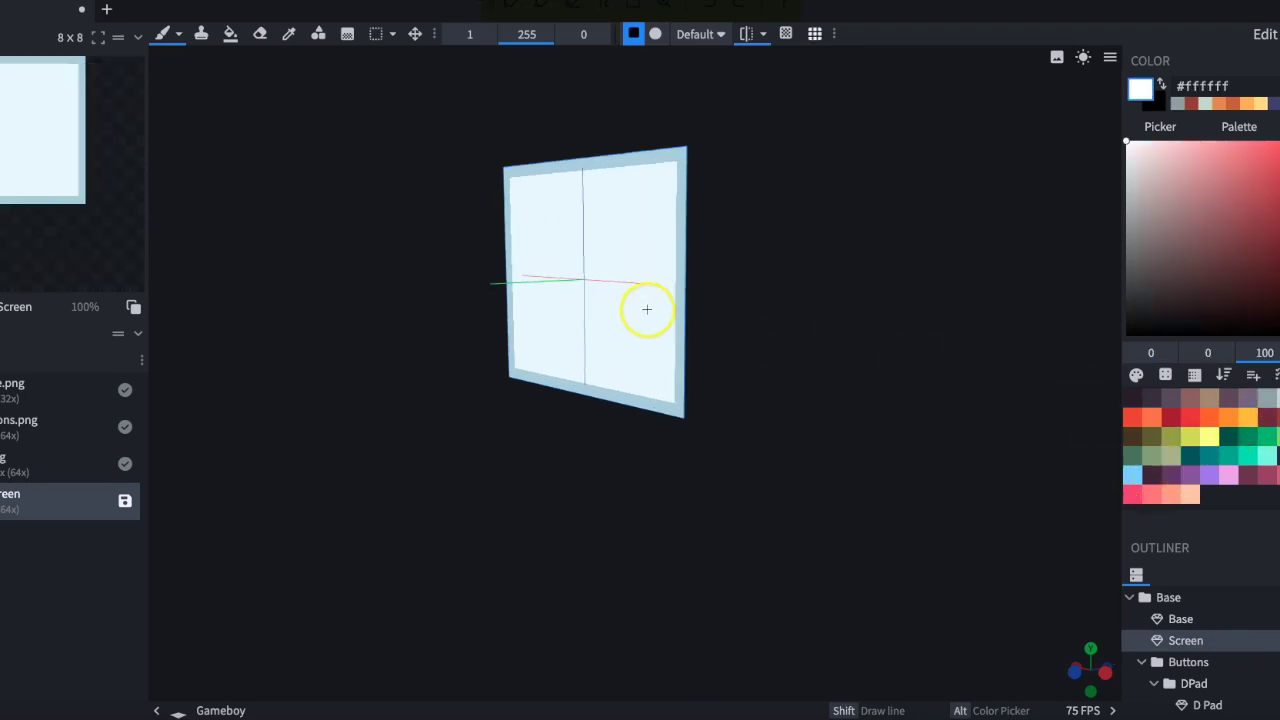
{"action": "left_click", "coordinate": [229, 34]}
{"action": "left_click", "coordinate": [523, 220]}
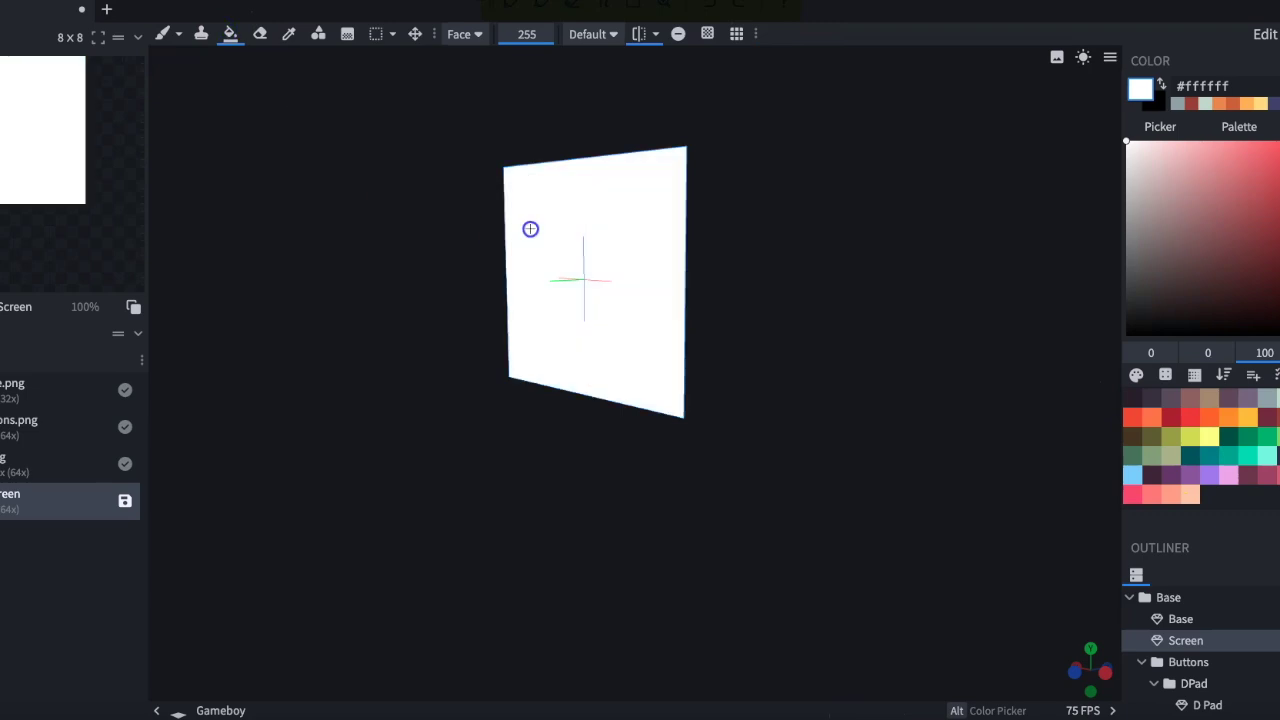
{"action": "left_click_drag", "start_coordinate": [672, 244], "coordinate": [825, 267]}
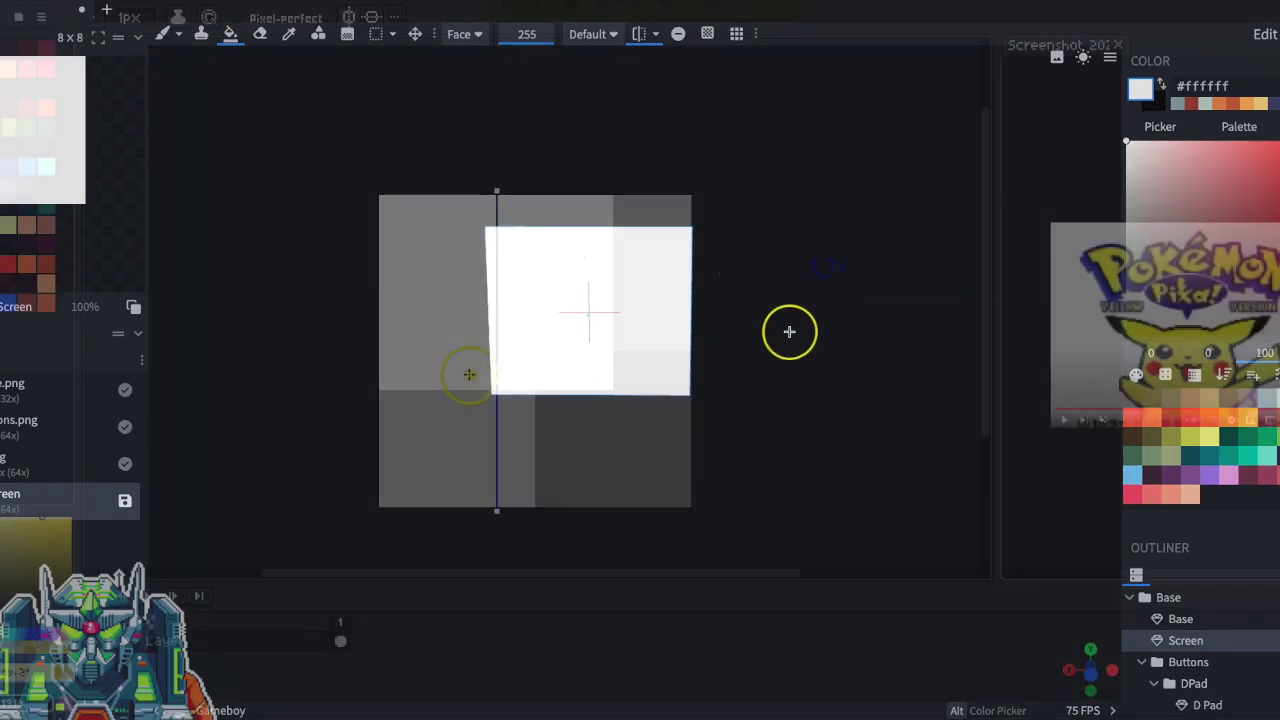
Step: Switch to Aseprite and paint a mirrored yellow Pikachu silhouette with ears and arms on the white screen area
{"action": "mouse_move", "coordinate": [466, 371]}
{"action": "left_mouse_down"}
{"action": "mouse_move", "coordinate": [486, 371]}
{"action": "mouse_move", "coordinate": [456, 375]}
{"action": "left_mouse_up"}
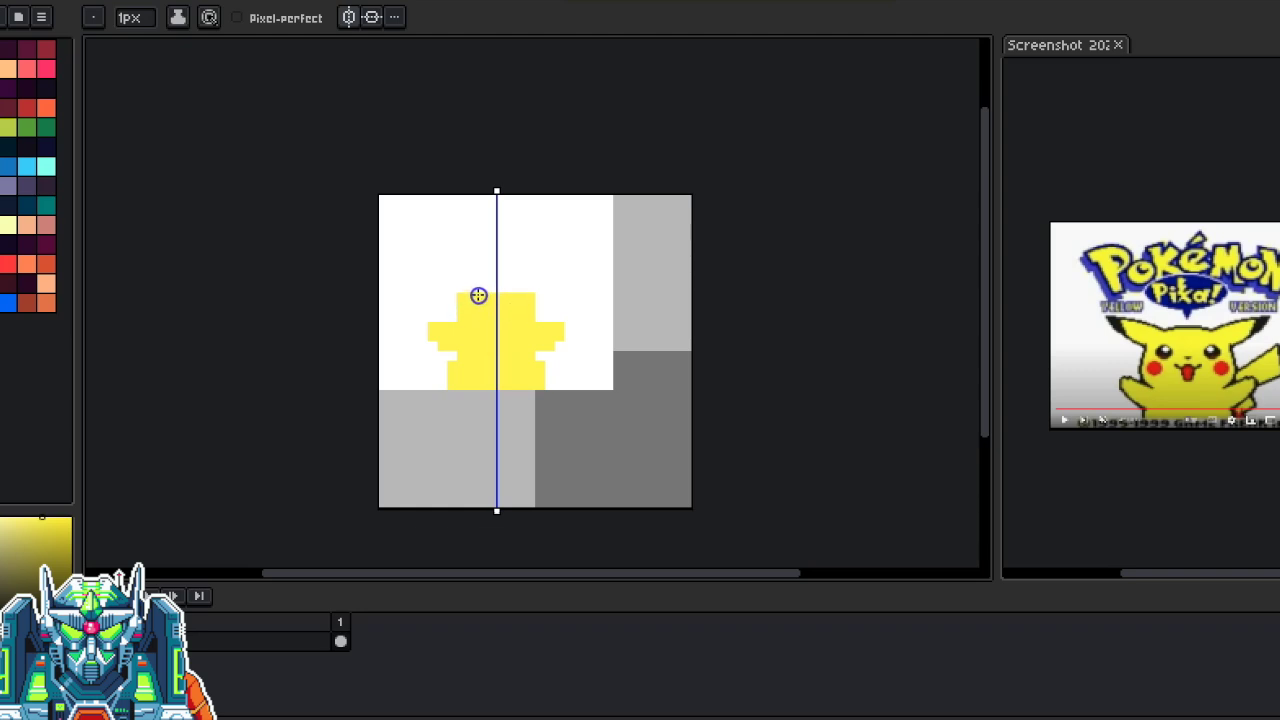
{"action": "scroll", "coordinate": [472, 298], "scroll_direction": "up", "scroll_amount": 1}
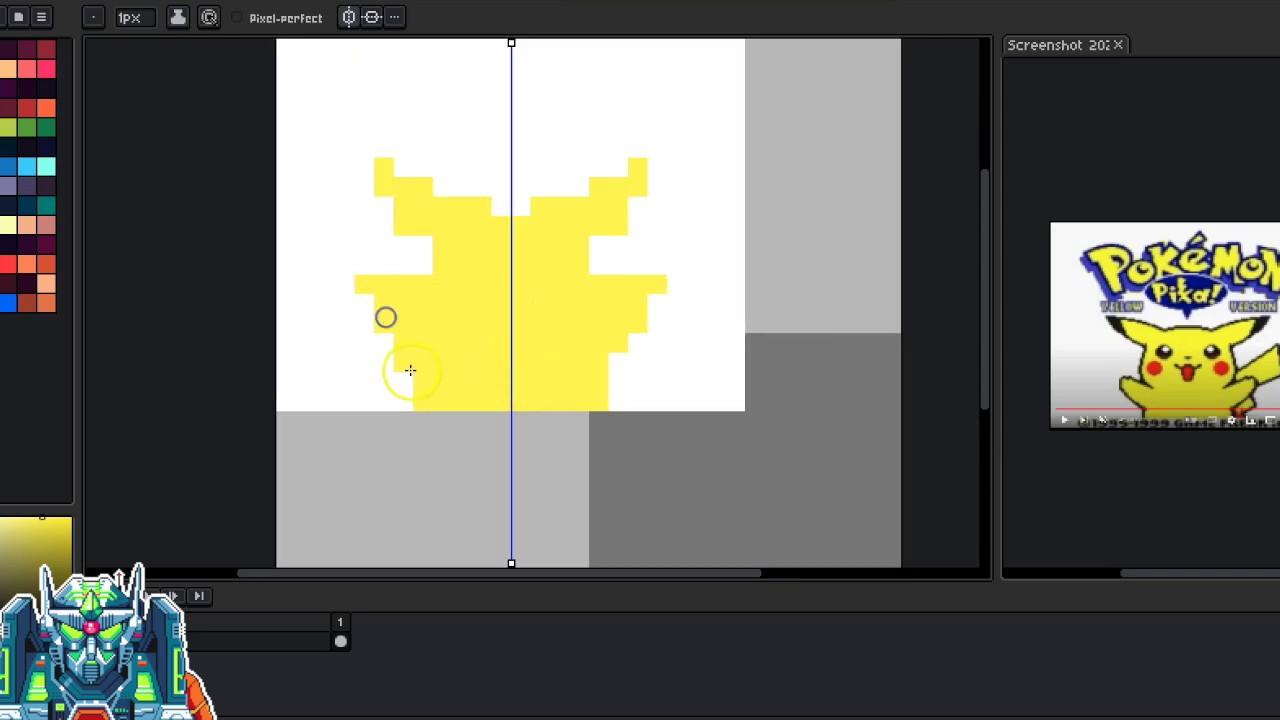
{"action": "left_click", "coordinate": [451, 131], "text": "alt"}
{"action": "key", "text": "l"}
{"action": "left_click_drag", "start_coordinate": [403, 362], "coordinate": [409, 395]}
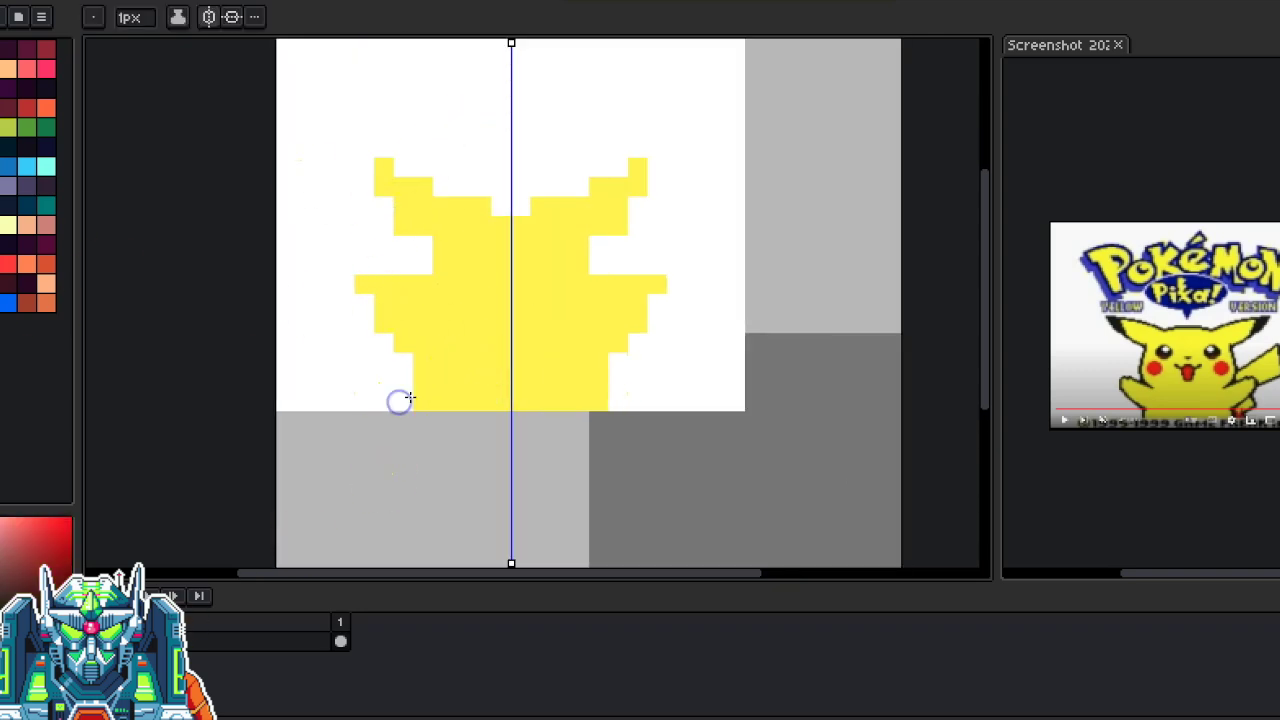
Step: Paint mirrored black eyes with white glints and a small black nose on the Pikachu's face
{"action": "left_click", "coordinate": [461, 264]}
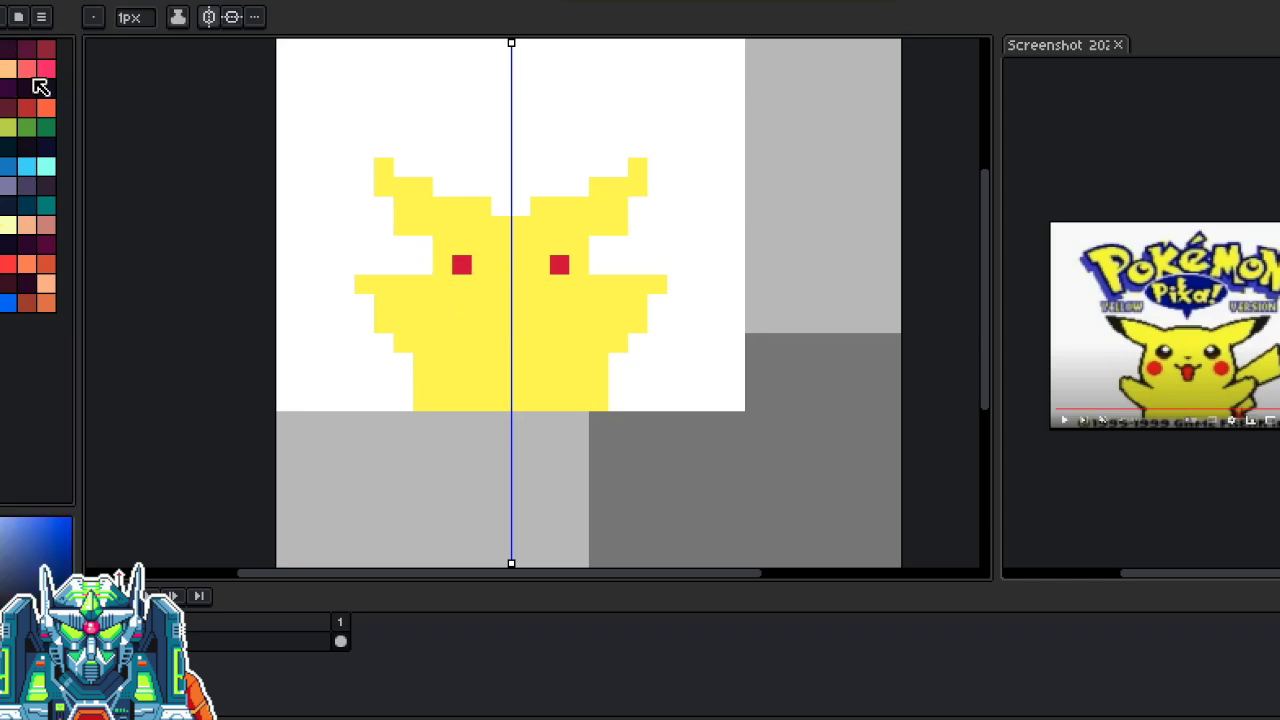
{"action": "left_click", "coordinate": [481, 245]}
{"action": "left_click_drag", "start_coordinate": [463, 227], "coordinate": [481, 227]}
{"action": "left_click", "coordinate": [462, 245]}
{"action": "left_click", "coordinate": [486, 275], "text": "alt"}
{"action": "left_click", "coordinate": [461, 264]}
{"action": "left_click", "coordinate": [509, 206], "text": "alt"}
{"action": "left_click", "coordinate": [476, 228]}
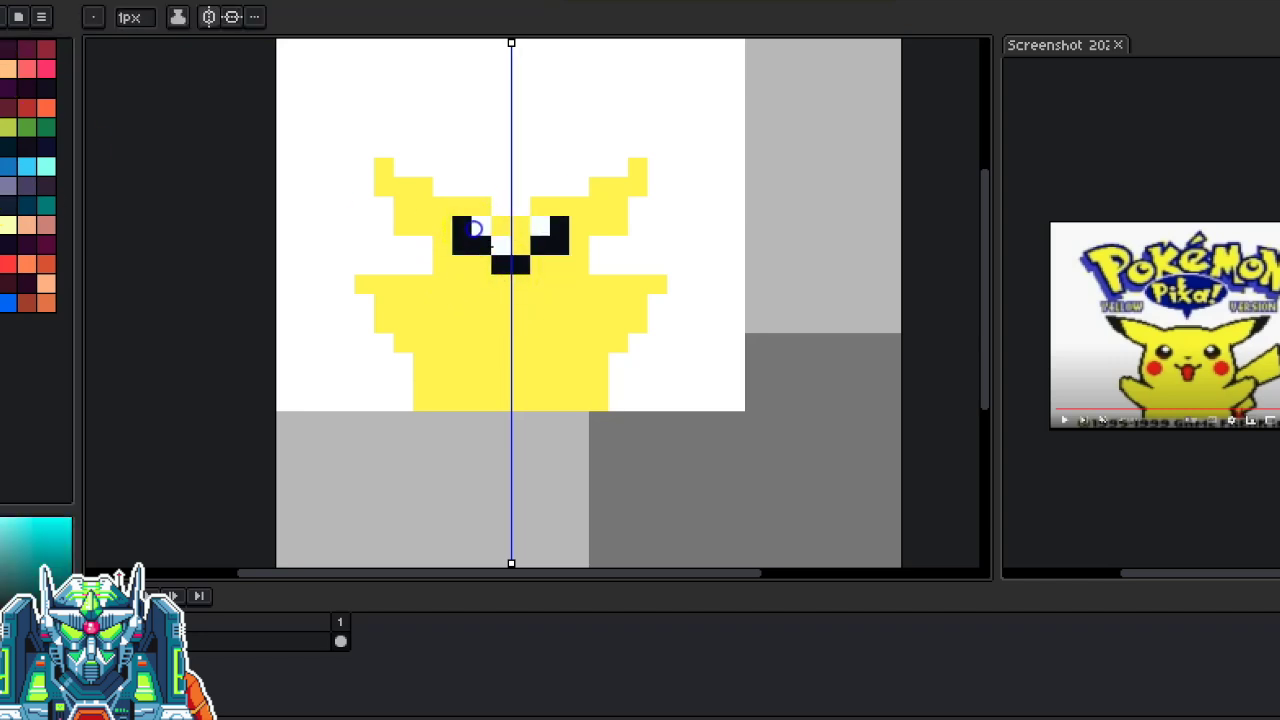
Step: Add mirrored red cheeks and a black mouth below the nose
{"action": "left_click", "coordinate": [24, 90]}
{"action": "left_click_drag", "start_coordinate": [443, 283], "coordinate": [447, 296]}
{"action": "left_click", "coordinate": [500, 264], "text": "alt"}
{"action": "left_click", "coordinate": [516, 309]}
{"action": "left_click", "coordinate": [517, 316]}
Step: Extend the Pikachu's head and ears in yellow, and paint mirrored black ear tips and strokes along the head's upper edge
{"action": "left_click", "coordinate": [522, 224], "text": "alt"}
{"action": "left_click_drag", "start_coordinate": [496, 203], "coordinate": [363, 157]}
{"action": "left_click_drag", "start_coordinate": [452, 184], "coordinate": [500, 186]}
{"action": "left_click", "coordinate": [342, 168]}
{"action": "key", "text": "o"}
{"action": "left_click", "coordinate": [434, 236]}
{"action": "key", "text": "b"}
{"action": "left_click_drag", "start_coordinate": [378, 190], "coordinate": [346, 171]}
{"action": "left_click", "coordinate": [442, 166]}
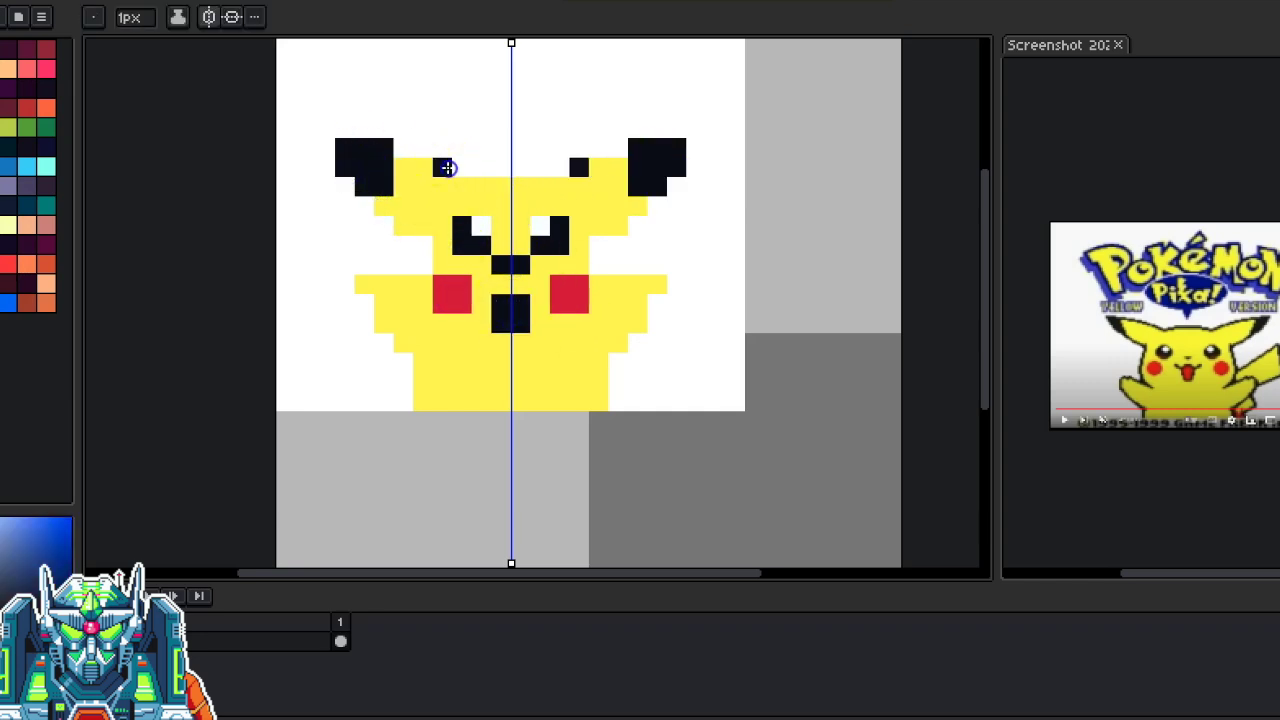
{"action": "left_click_drag", "start_coordinate": [442, 166], "coordinate": [481, 166]}
Step: Outline the Pikachu's cheeks, arms and body sides in mirrored orange and reshape the raised hands
{"action": "left_click", "coordinate": [463, 198], "text": "alt"}
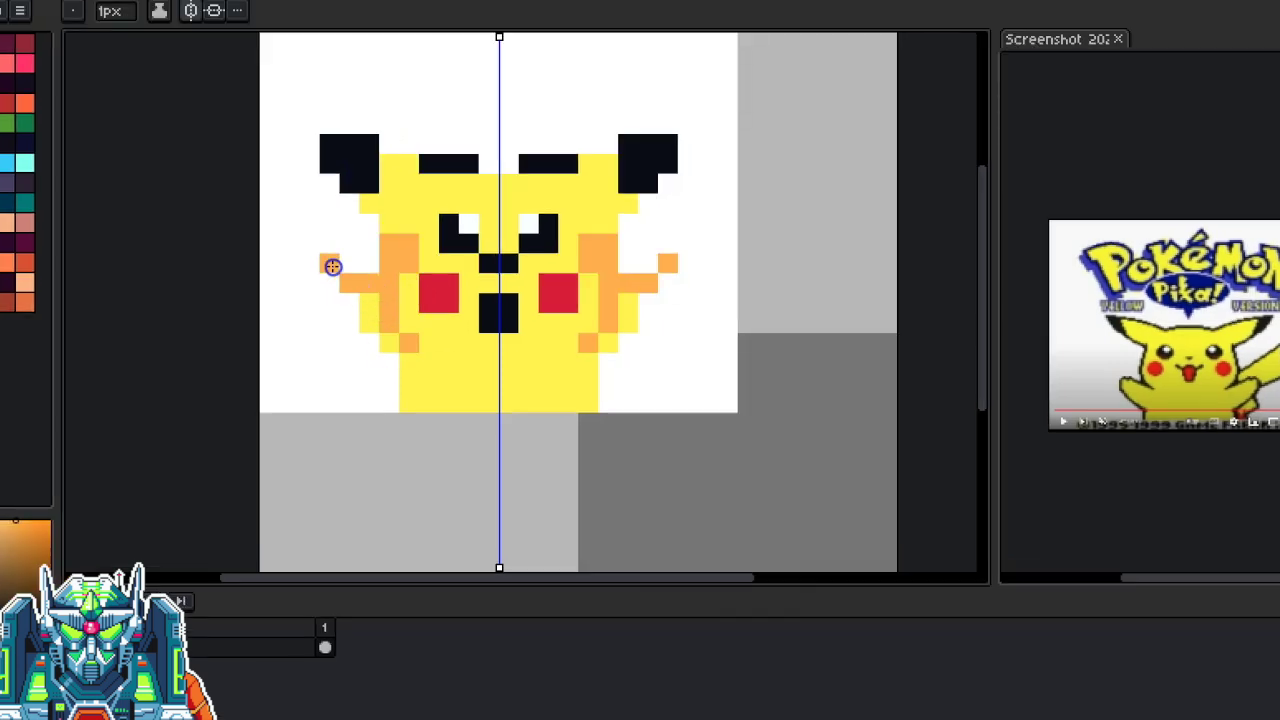
{"action": "mouse_move", "coordinate": [332, 266]}
{"action": "left_mouse_down"}
{"action": "mouse_move", "coordinate": [329, 314]}
{"action": "mouse_move", "coordinate": [369, 380]}
{"action": "mouse_move", "coordinate": [374, 346]}
{"action": "left_mouse_up"}
{"action": "left_click", "coordinate": [440, 365], "text": "alt"}
{"action": "left_click", "coordinate": [350, 305], "text": "alt"}
{"action": "left_click", "coordinate": [366, 286]}
{"action": "left_click", "coordinate": [368, 322], "text": "alt"}
{"action": "left_click", "coordinate": [352, 316]}
{"action": "left_click", "coordinate": [352, 311]}
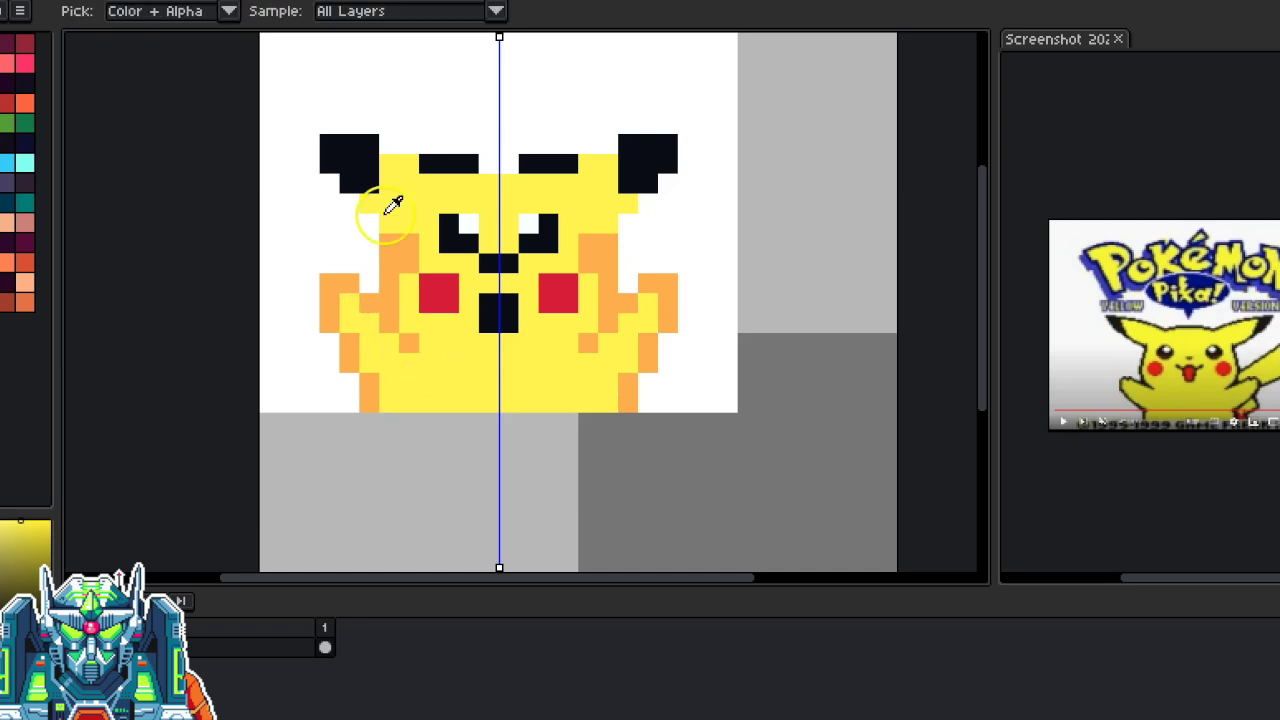
Step: Outline the ears and the top of the head in orange
{"action": "left_click", "coordinate": [398, 245], "text": "alt"}
{"action": "left_click_drag", "start_coordinate": [390, 224], "coordinate": [359, 199]}
{"action": "mouse_move", "coordinate": [310, 122]}
{"action": "left_mouse_down"}
{"action": "mouse_move", "coordinate": [422, 160]}
{"action": "mouse_move", "coordinate": [491, 158]}
{"action": "left_mouse_up"}
Step: Widen the black mouth, paint a red tongue below it, and touch up the cheeks and eyes
{"action": "left_click", "coordinate": [501, 262], "text": "alt"}
{"action": "left_click", "coordinate": [470, 295]}
{"action": "left_click", "coordinate": [560, 296], "text": "alt"}
{"action": "left_click_drag", "start_coordinate": [490, 322], "coordinate": [492, 336]}
{"action": "left_click", "coordinate": [554, 292], "text": "alt"}
{"action": "mouse_move", "coordinate": [586, 284]}
{"action": "left_mouse_down"}
{"action": "mouse_move", "coordinate": [582, 304]}
{"action": "mouse_move", "coordinate": [548, 306]}
{"action": "left_mouse_up"}
{"action": "left_click", "coordinate": [570, 325], "text": "alt"}
{"action": "left_click", "coordinate": [536, 243], "text": "alt"}
{"action": "left_click", "coordinate": [530, 222], "text": "alt"}
{"action": "mouse_move", "coordinate": [568, 243]}
{"action": "left_mouse_down"}
{"action": "mouse_move", "coordinate": [568, 224]}
{"action": "mouse_move", "coordinate": [530, 250]}
{"action": "left_mouse_up"}
{"action": "left_click", "coordinate": [549, 223]}
Step: Refine the orange and yellow edges of the ears and head, and clean up the black ear tips
{"action": "left_click", "coordinate": [530, 205], "text": "alt"}
{"action": "left_click", "coordinate": [396, 196], "text": "alt"}
{"action": "left_click", "coordinate": [409, 225], "text": "alt"}
{"action": "left_click", "coordinate": [409, 244]}
{"action": "left_click", "coordinate": [410, 258]}
{"action": "scroll", "coordinate": [583, 266], "scroll_direction": "down", "scroll_amount": 9, "text": "alt"}
{"action": "scroll", "coordinate": [583, 266], "scroll_direction": "up", "scroll_amount": 9, "text": "alt"}
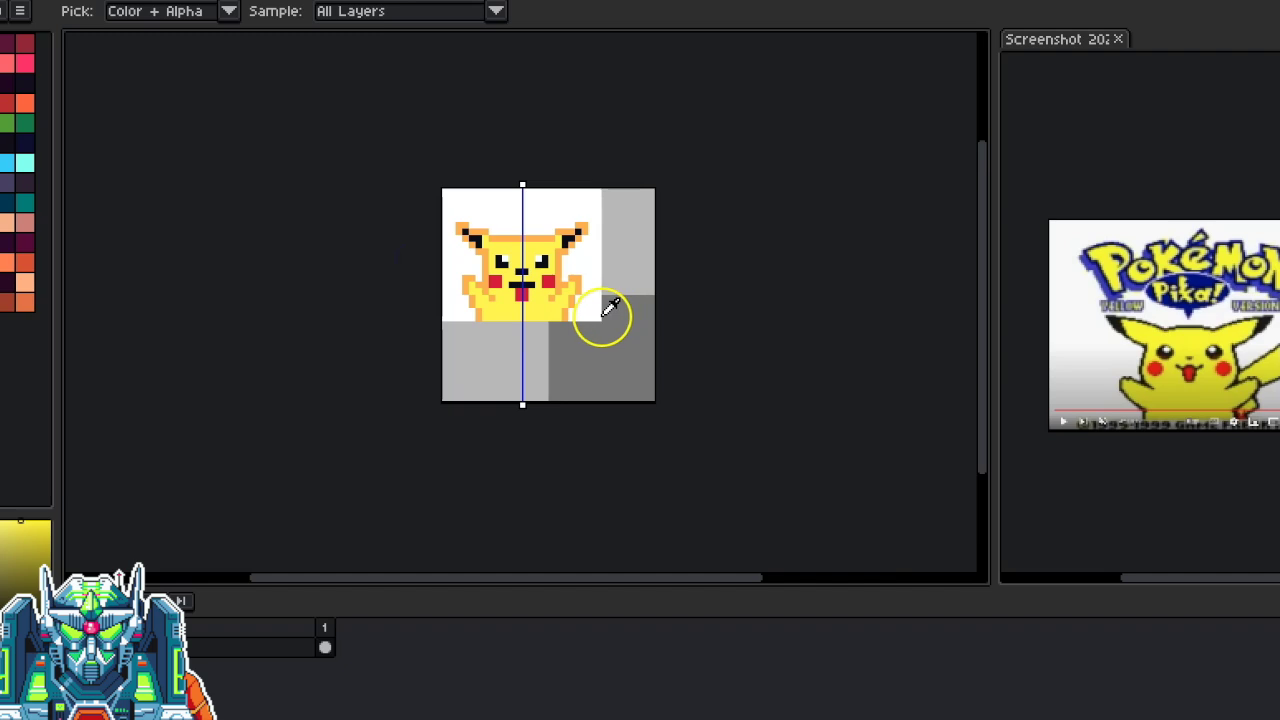
{"action": "left_click", "coordinate": [387, 227]}
{"action": "left_click", "coordinate": [391, 205], "text": "alt"}
{"action": "left_click", "coordinate": [359, 188]}
{"action": "left_click", "coordinate": [358, 222], "text": "alt"}
{"action": "left_click", "coordinate": [356, 206]}
Step: Outline both black ear tips in dark maroon
{"action": "left_click", "coordinate": [8, 142]}
{"action": "left_click", "coordinate": [5, 258]}
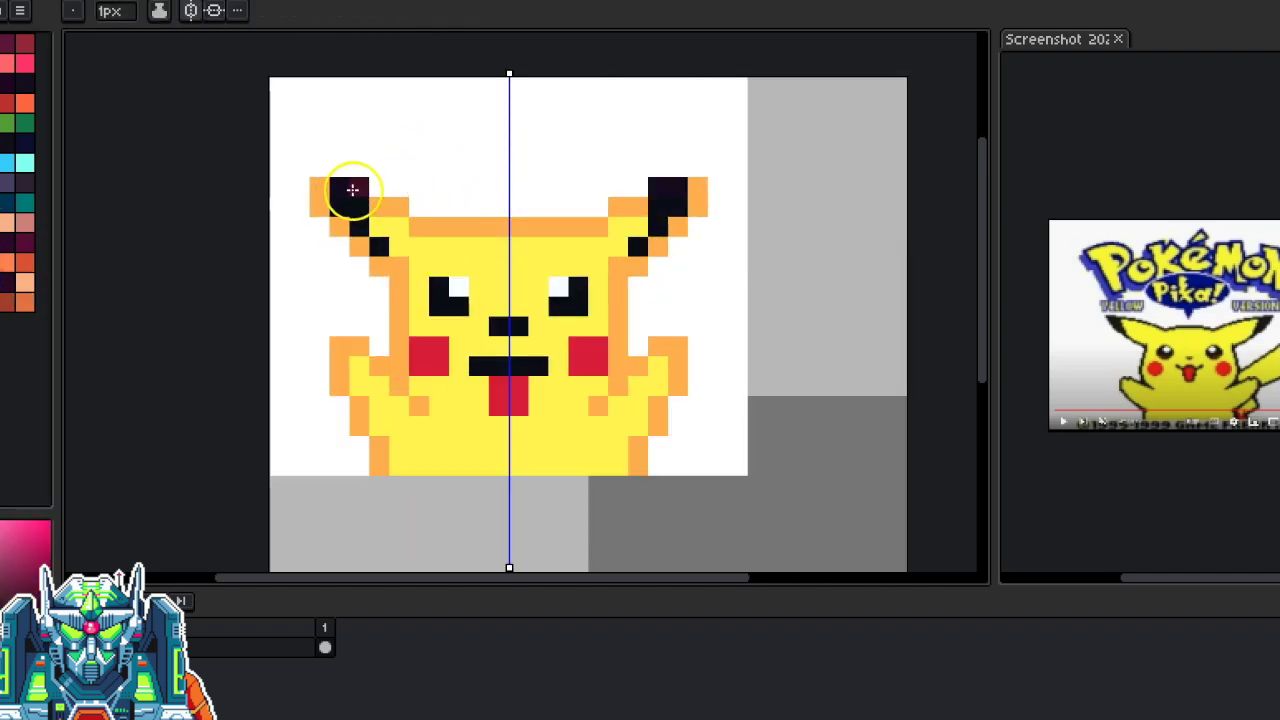
{"action": "left_click_drag", "start_coordinate": [354, 189], "coordinate": [319, 207]}
{"action": "left_click", "coordinate": [338, 227]}
Step: Shade the upper corners of the forehead in orange and start the logo above the head in dark blue
{"action": "left_click", "coordinate": [555, 228], "text": "alt"}
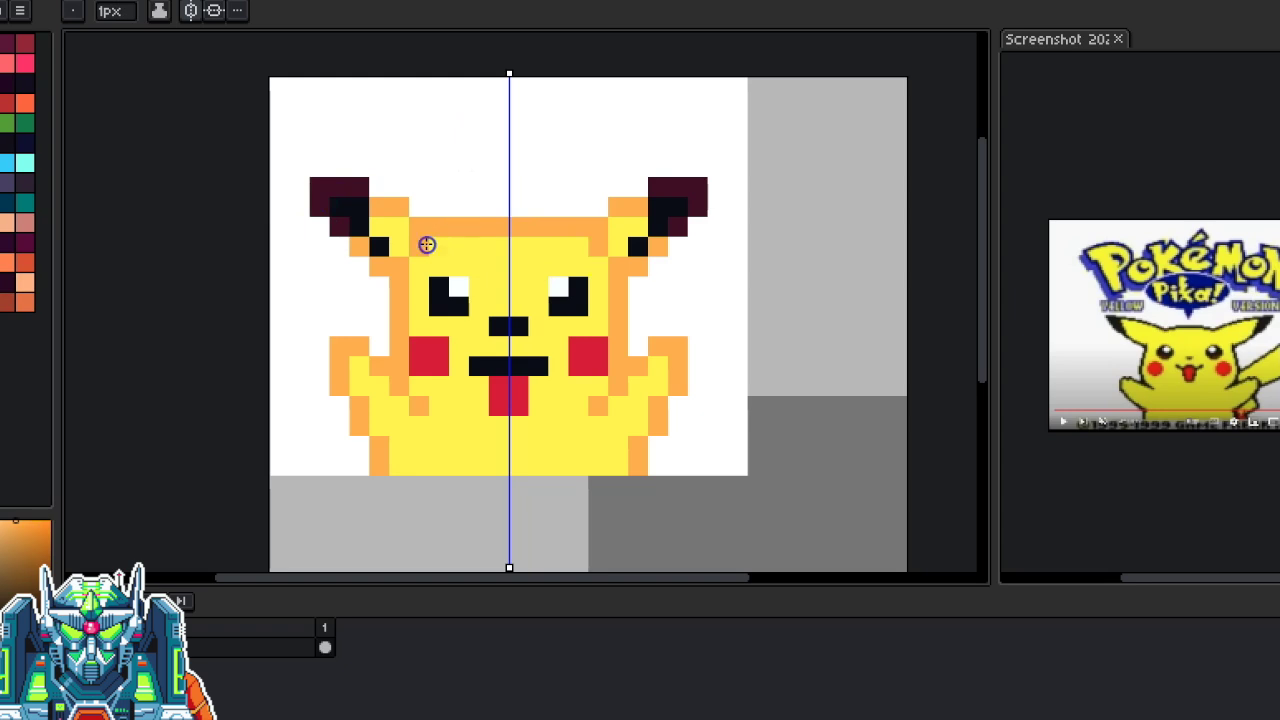
{"action": "left_click", "coordinate": [380, 244], "text": "alt"}
{"action": "scroll", "coordinate": [494, 240], "scroll_direction": "down", "scroll_amount": 3}
{"action": "scroll", "coordinate": [493, 209], "scroll_direction": "up", "scroll_amount": 1}
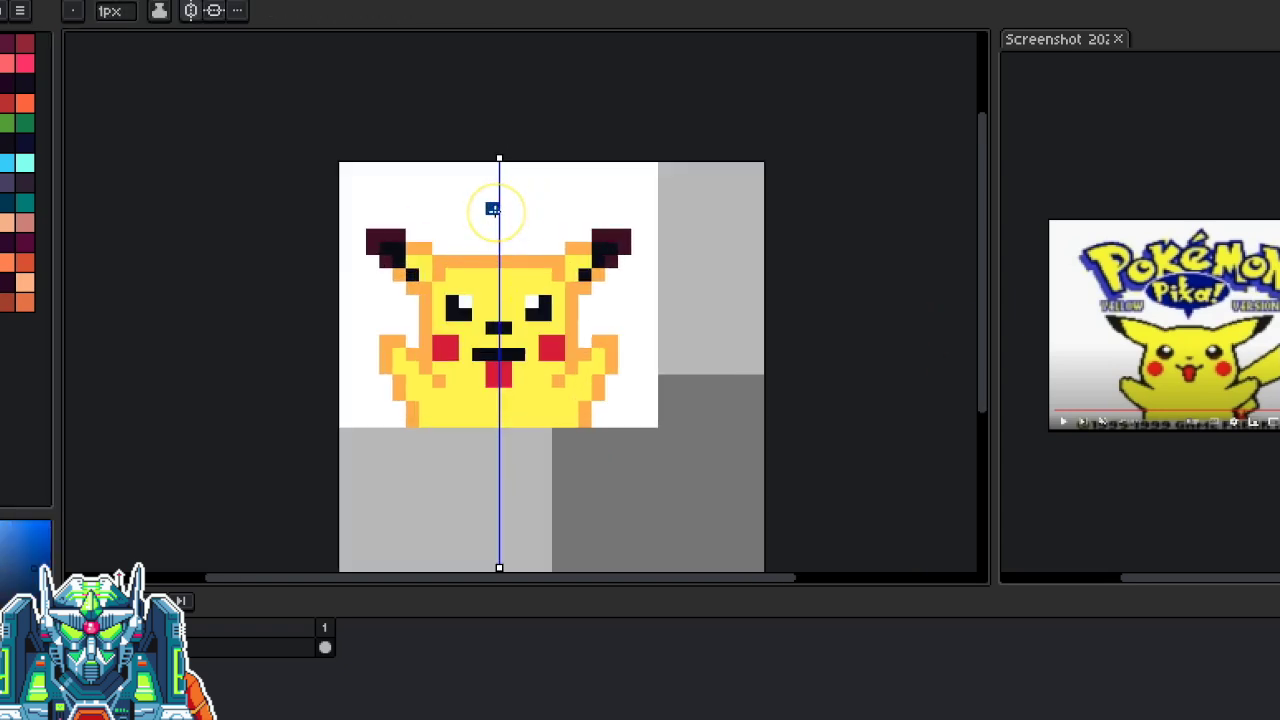
Step: Paint the blue Pokémon logo with yellow lettering and add grey-blue edge pixels around the Pikachu and in the picture's corners
{"action": "left_click", "coordinate": [394, 391], "text": "alt"}
{"action": "left_click_drag", "start_coordinate": [388, 385], "coordinate": [374, 357]}
{"action": "left_click", "coordinate": [389, 357], "text": "alt"}
{"action": "left_click_drag", "start_coordinate": [389, 357], "coordinate": [412, 398]}
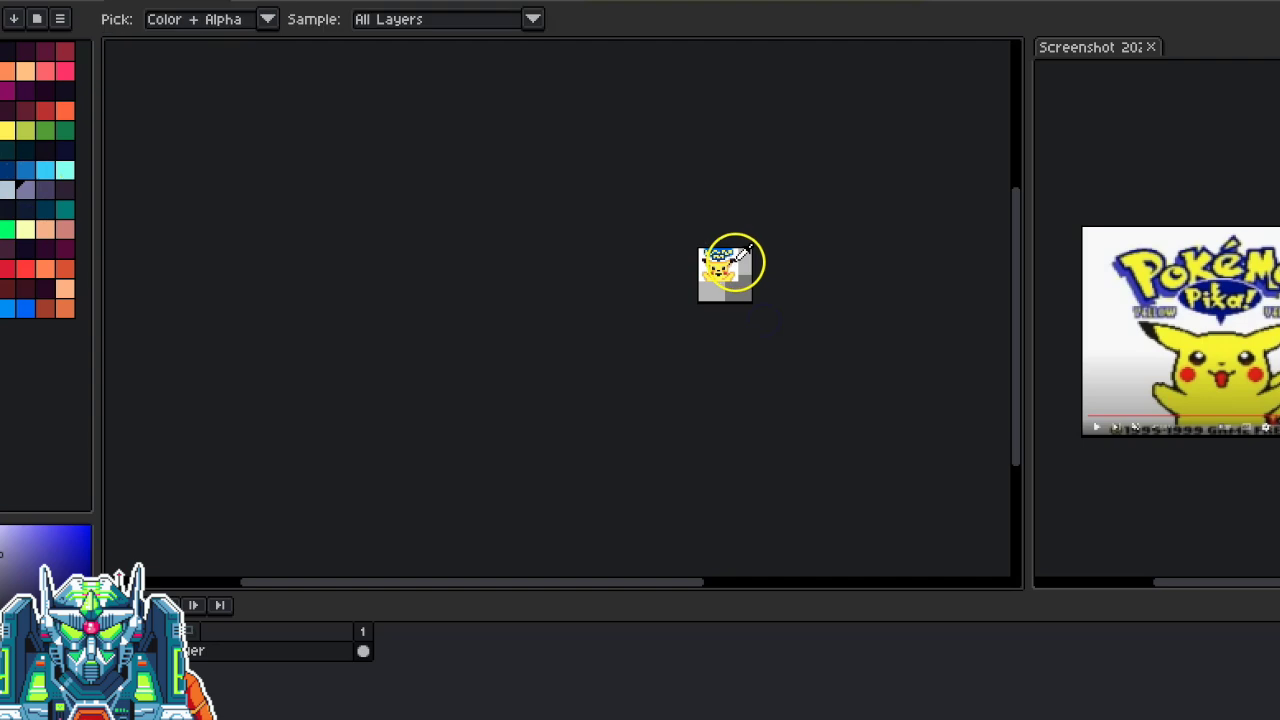
{"action": "scroll", "coordinate": [731, 265], "scroll_direction": "up", "scroll_amount": 4}
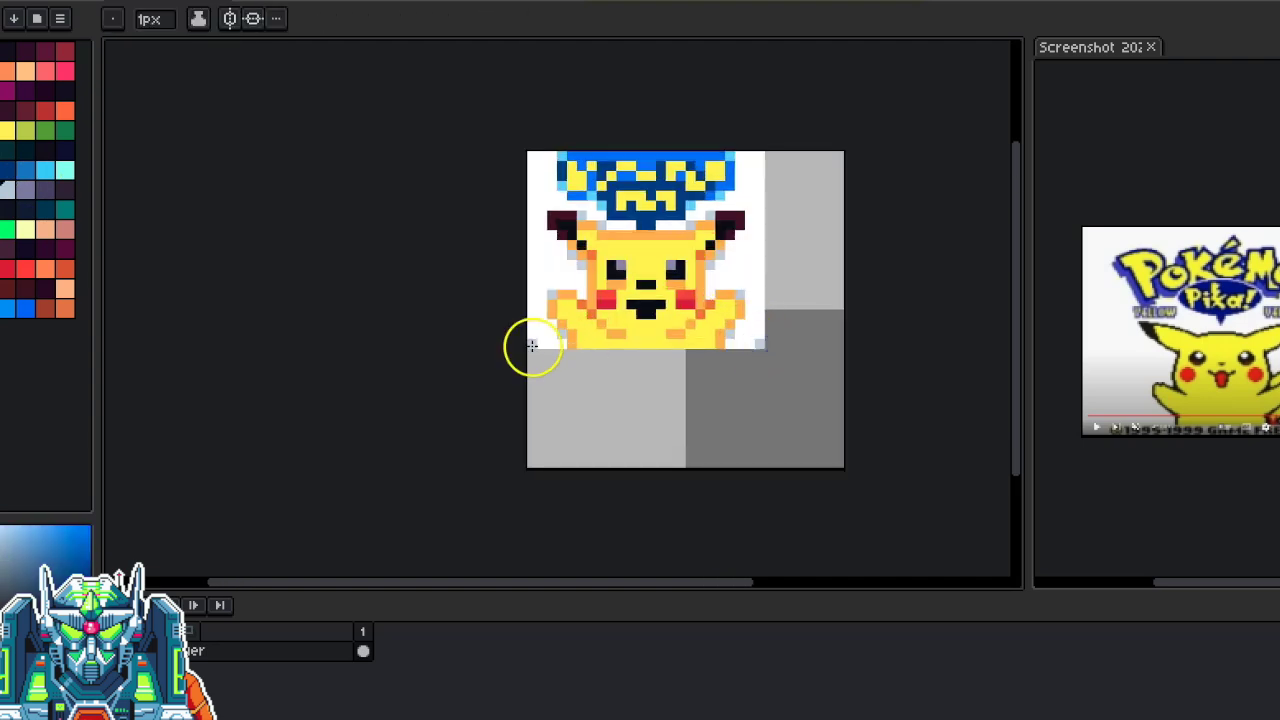
{"action": "scroll", "coordinate": [737, 287], "scroll_direction": "down", "scroll_amount": 4}
{"action": "scroll", "coordinate": [770, 318], "scroll_direction": "up", "scroll_amount": 1}
Step: Extend the sprite to four animation frames and paint the Pikachu's eyes closed on the second frame
{"action": "left_click_drag", "start_coordinate": [371, 641], "coordinate": [375, 648], "text": "alt"}
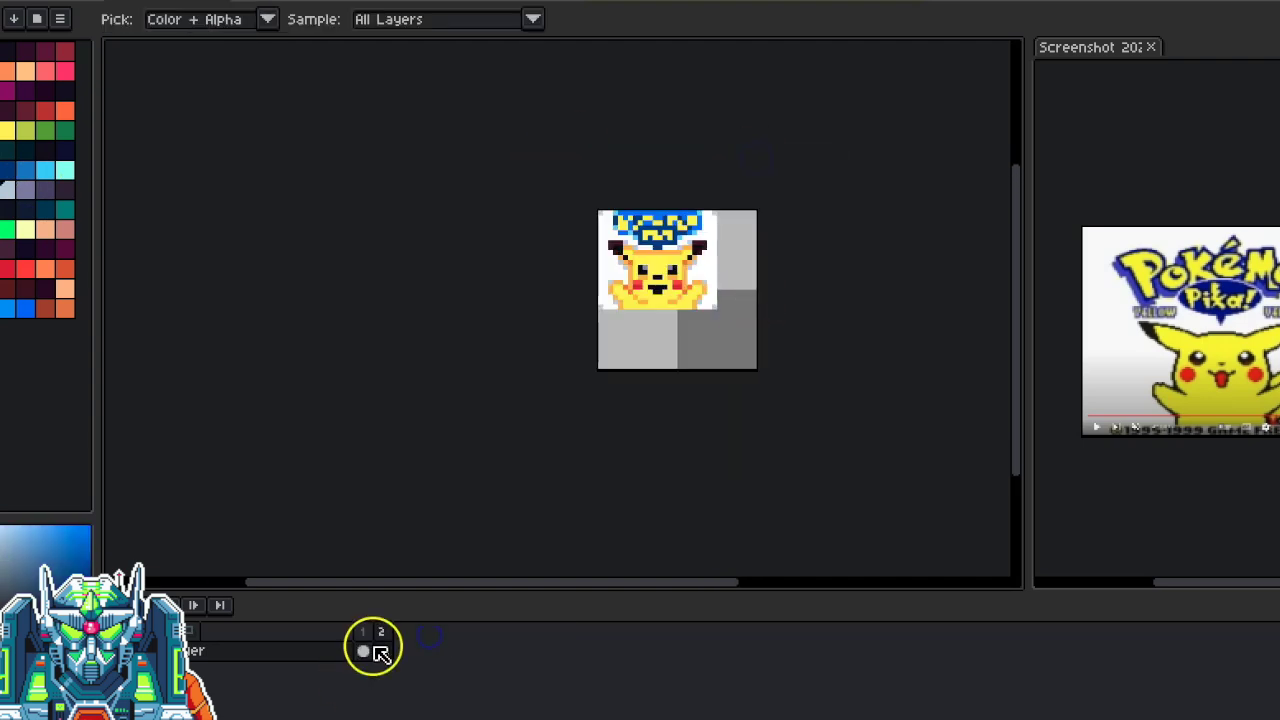
{"action": "scroll", "coordinate": [668, 264], "scroll_direction": "up", "scroll_amount": 5}
{"action": "left_click", "coordinate": [586, 244], "text": "alt"}
{"action": "scroll", "coordinate": [576, 256], "scroll_direction": "up", "scroll_amount": 1}
{"action": "left_click_drag", "start_coordinate": [555, 273], "coordinate": [590, 270]}
{"action": "right_click", "coordinate": [385, 632]}
{"action": "left_click", "coordinate": [443, 635]}
{"action": "left_click_drag", "start_coordinate": [545, 325], "coordinate": [586, 325]}
{"action": "left_click_drag", "start_coordinate": [709, 325], "coordinate": [733, 325]}
{"action": "key", "text": "Return"}
{"action": "scroll", "coordinate": [649, 436], "scroll_direction": "down", "scroll_amount": 4}
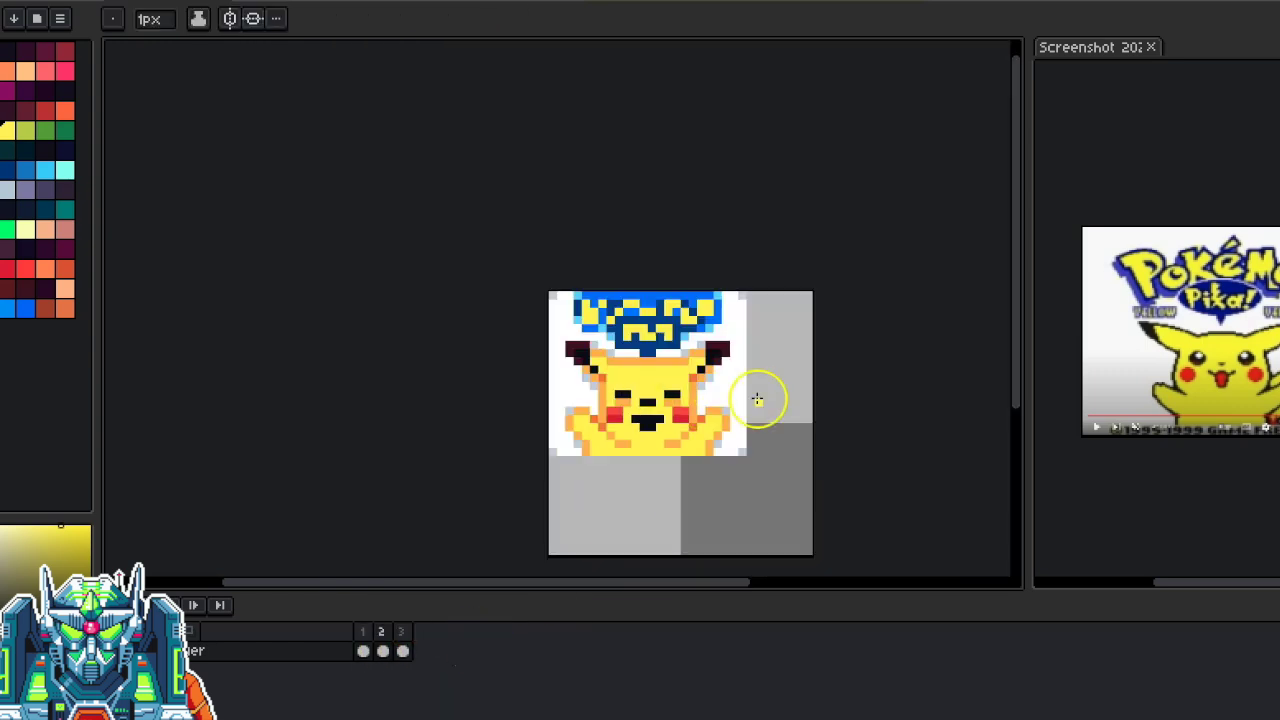
{"action": "left_click", "coordinate": [385, 637]}
{"action": "left_click", "coordinate": [365, 634]}
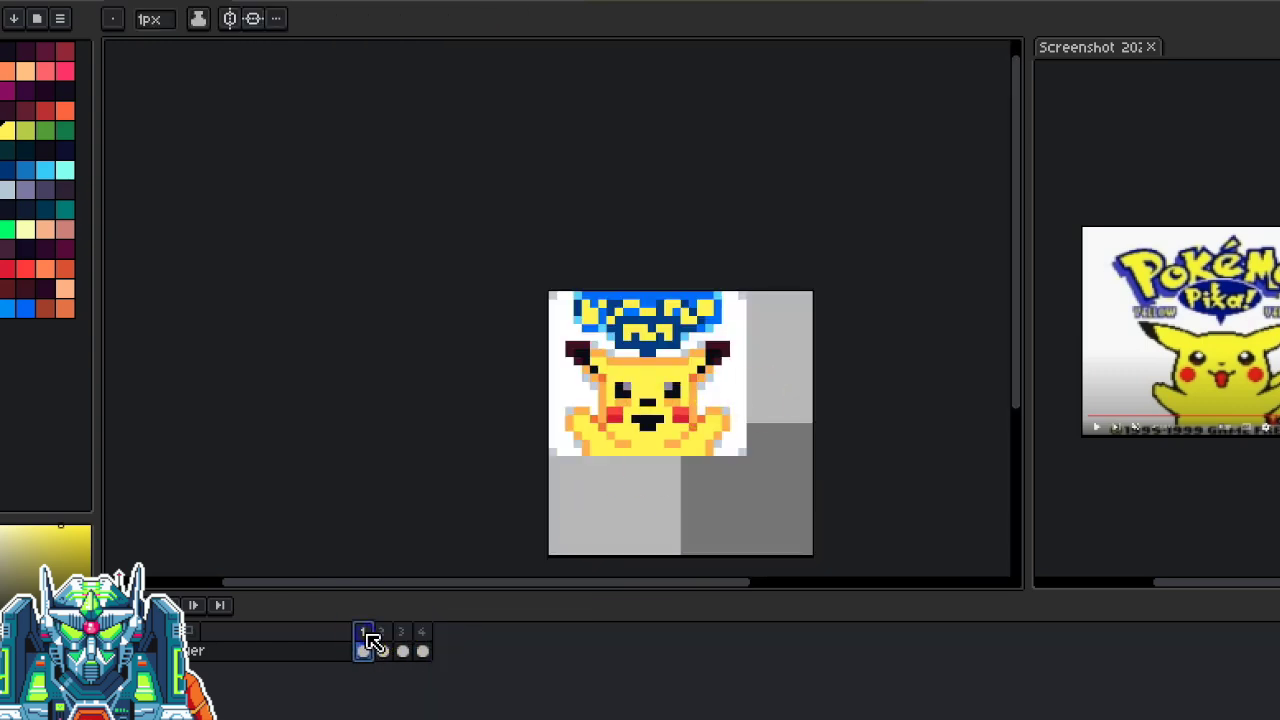
{"action": "double_click", "coordinate": [366, 637]}
{"action": "left_click", "coordinate": [877, 311]}
{"action": "key", "text": "ctrl+n"}
{"action": "left_click", "coordinate": [856, 205]}
{"action": "key", "text": "alt+n"}
{"action": "key", "text": "alt+n"}
{"action": "key", "text": "alt+n"}
{"action": "key", "text": "alt+n"}
{"action": "key", "text": "alt+n"}
{"action": "key", "text": "alt+n"}
{"action": "key", "text": "alt+n"}
{"action": "key", "text": "alt+n"}
{"action": "key", "text": "alt+n"}
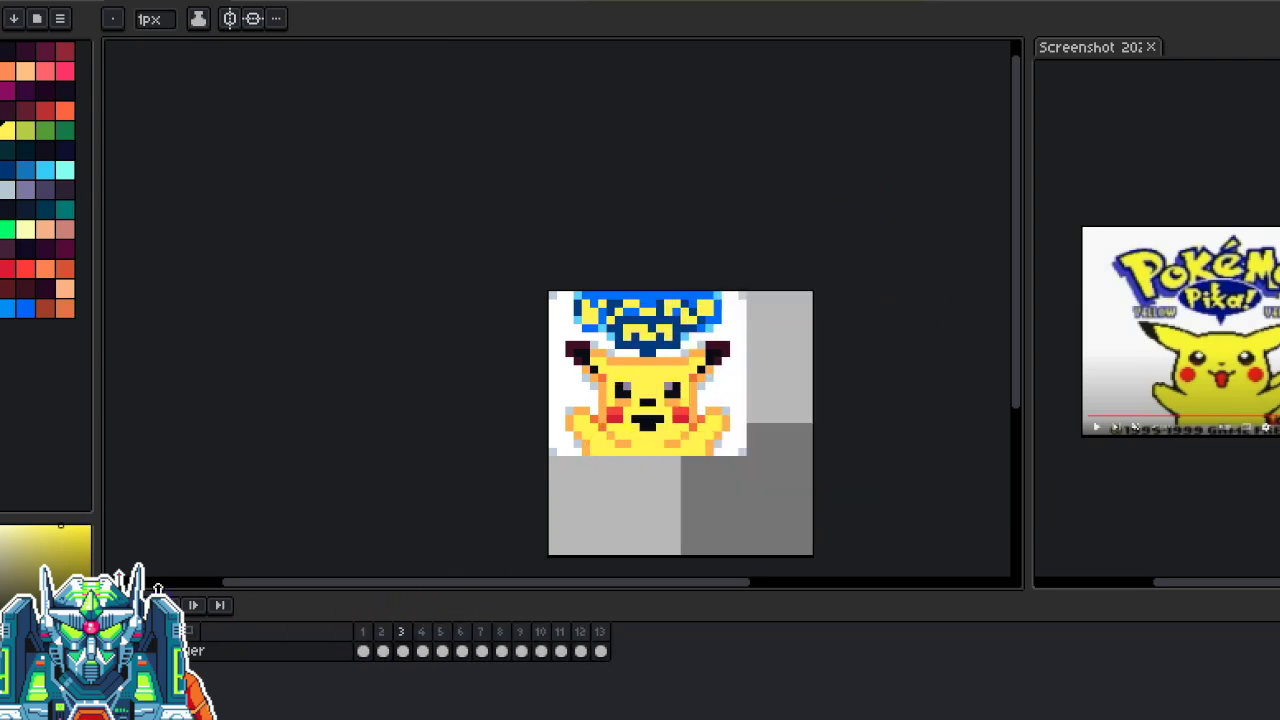
{"action": "key", "text": "ctrl+z"}
{"action": "key", "text": "ctrl+z"}
{"action": "key", "text": "ctrl+z"}
{"action": "key", "text": "ctrl+z"}
{"action": "key", "text": "ctrl+z"}
{"action": "key", "text": "ctrl+z"}
{"action": "key", "text": "ctrl+z"}
{"action": "key", "text": "ctrl+z"}
{"action": "key", "text": "ctrl+z"}
Step: Select the Pokémon logo on frame 4, move it down by one pixel and deselect it
{"action": "key", "text": "i"}
{"action": "scroll", "coordinate": [657, 350], "scroll_direction": "up", "scroll_amount": 3}
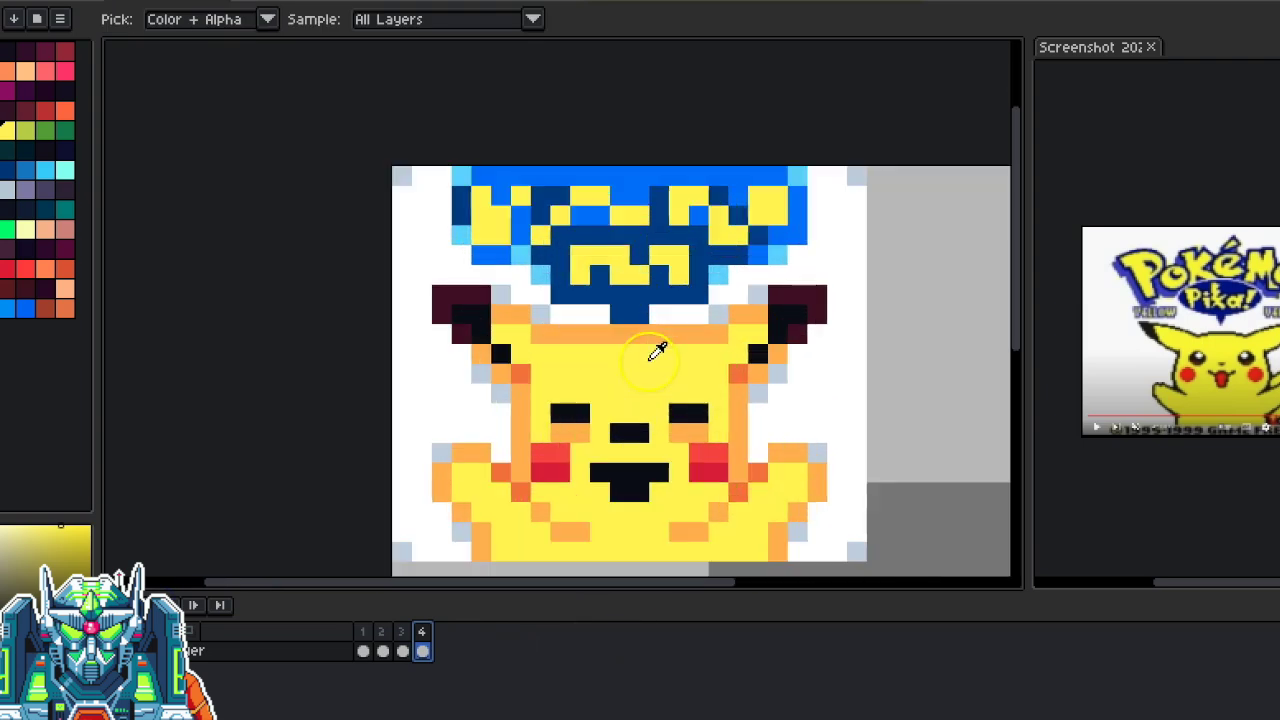
{"action": "key", "text": "q"}
{"action": "mouse_move", "coordinate": [620, 305]}
{"action": "left_mouse_down"}
{"action": "mouse_move", "coordinate": [694, 300]}
{"action": "mouse_move", "coordinate": [640, 320]}
{"action": "left_mouse_up"}
{"action": "scroll", "coordinate": [649, 323], "scroll_direction": "up", "scroll_amount": 2}
{"action": "left_click_drag", "start_coordinate": [611, 243], "coordinate": [613, 263]}
{"action": "key", "text": "ctrl+d"}
Step: Repaint the shifted logo's letters in yellow and its background in light and dark blue on frame 4
{"action": "key", "text": "i"}
{"action": "mouse_move", "coordinate": [592, 146]}
{"action": "left_mouse_down"}
{"action": "mouse_move", "coordinate": [626, 141]}
{"action": "mouse_move", "coordinate": [512, 142]}
{"action": "left_mouse_up"}
{"action": "left_click", "coordinate": [614, 71], "text": "alt"}
{"action": "left_click", "coordinate": [576, 136], "text": "alt"}
{"action": "left_click", "coordinate": [523, 108], "text": "alt"}
{"action": "left_click", "coordinate": [469, 151]}
{"action": "left_click", "coordinate": [704, 116], "text": "alt"}
{"action": "left_click", "coordinate": [704, 138]}
{"action": "left_click", "coordinate": [749, 110], "text": "alt"}
{"action": "left_click_drag", "start_coordinate": [671, 186], "coordinate": [677, 146]}
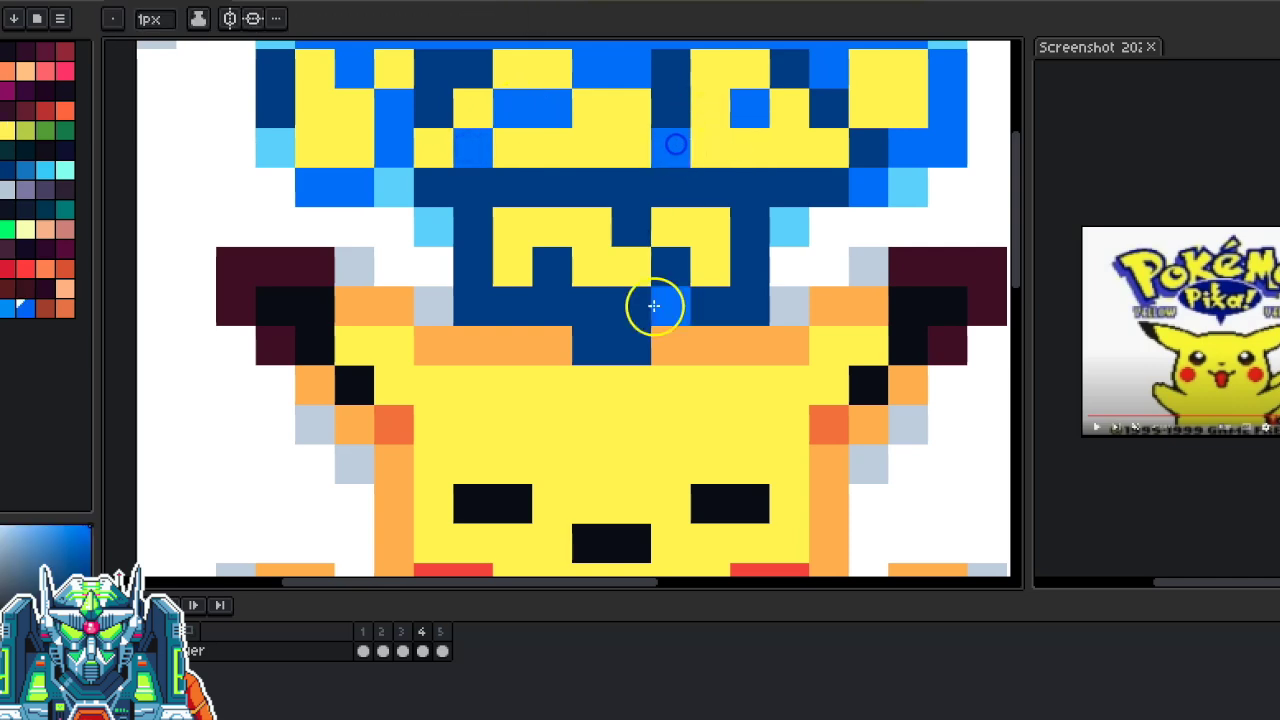
Step: Check the individual frames and duplicate them to extend the blinking animation to 11 frames
{"action": "scroll", "coordinate": [675, 284], "scroll_direction": "down", "scroll_amount": 4}
{"action": "key", "text": "Left"}
{"action": "left_click", "coordinate": [403, 634]}
{"action": "left_click", "coordinate": [383, 636]}
{"action": "left_click", "coordinate": [442, 640]}
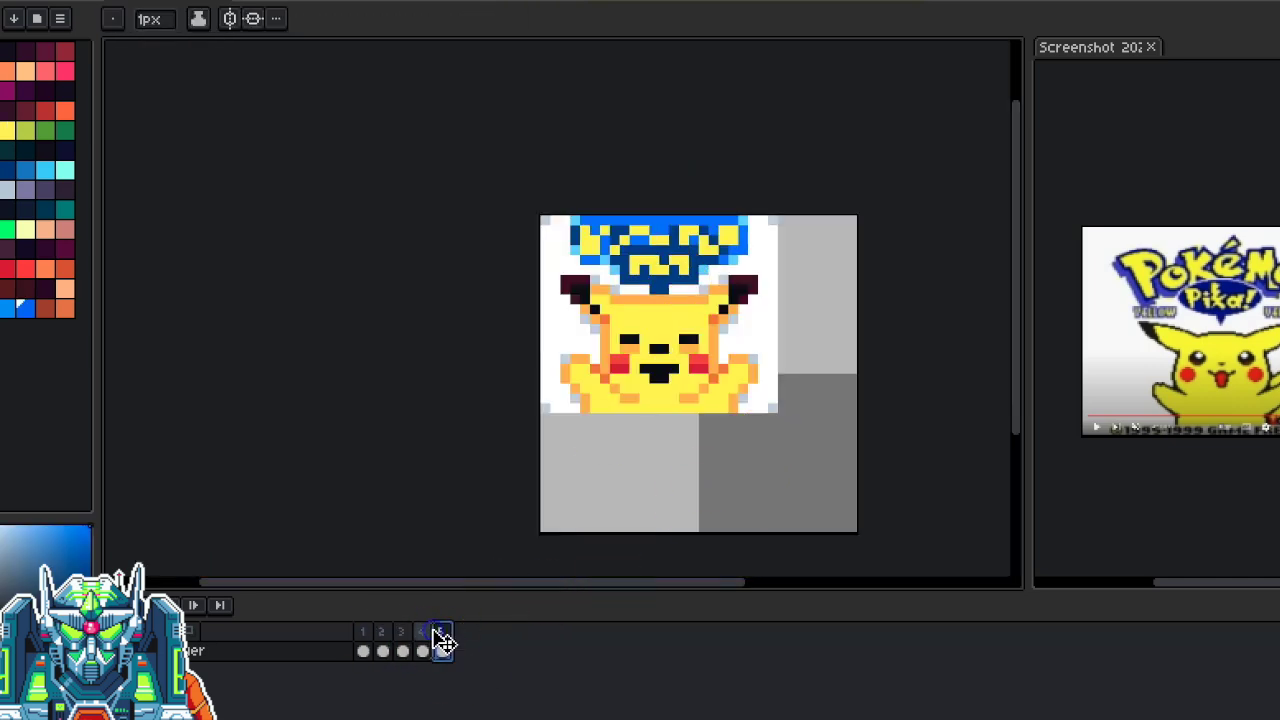
{"action": "left_click", "coordinate": [456, 661]}
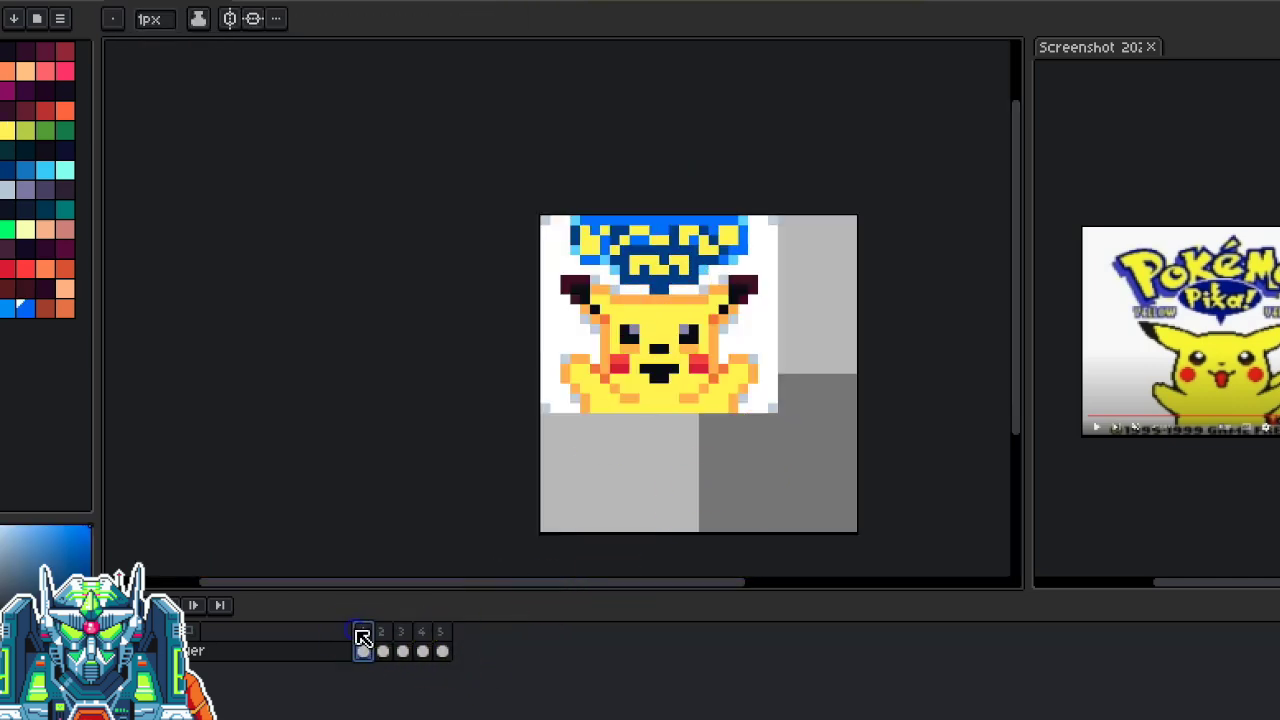
{"action": "key", "text": "ctrl+v"}
Step: Export the animation as a Vertical Strip sprite sheet with Open Sprite Sheet enabled
{"action": "left_click", "coordinate": [190, 129]}
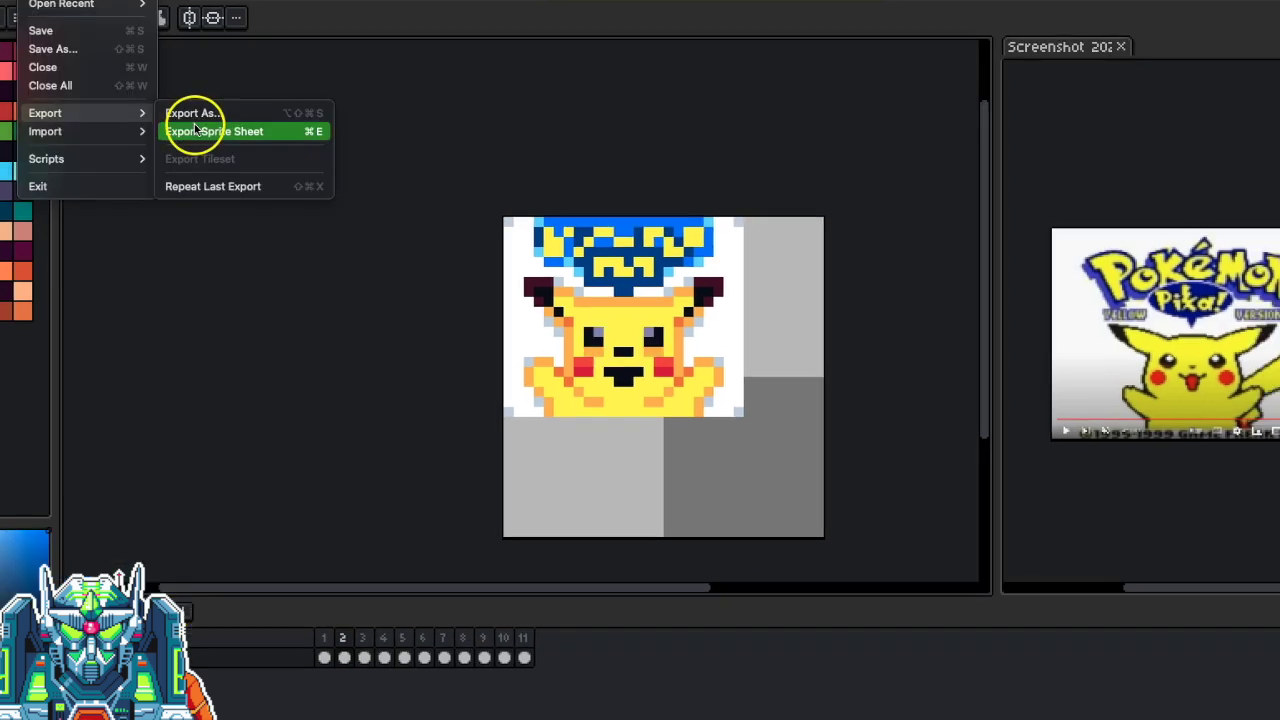
{"action": "left_click", "coordinate": [380, 317]}
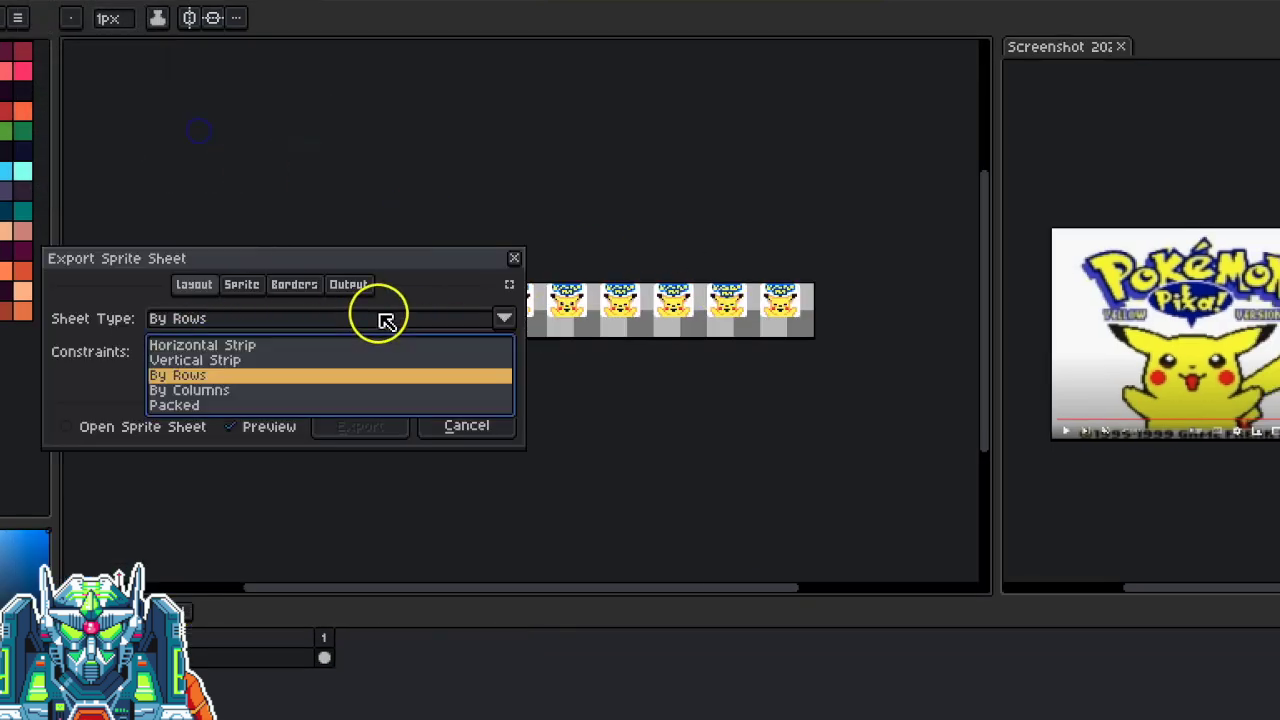
{"action": "left_click", "coordinate": [205, 360]}
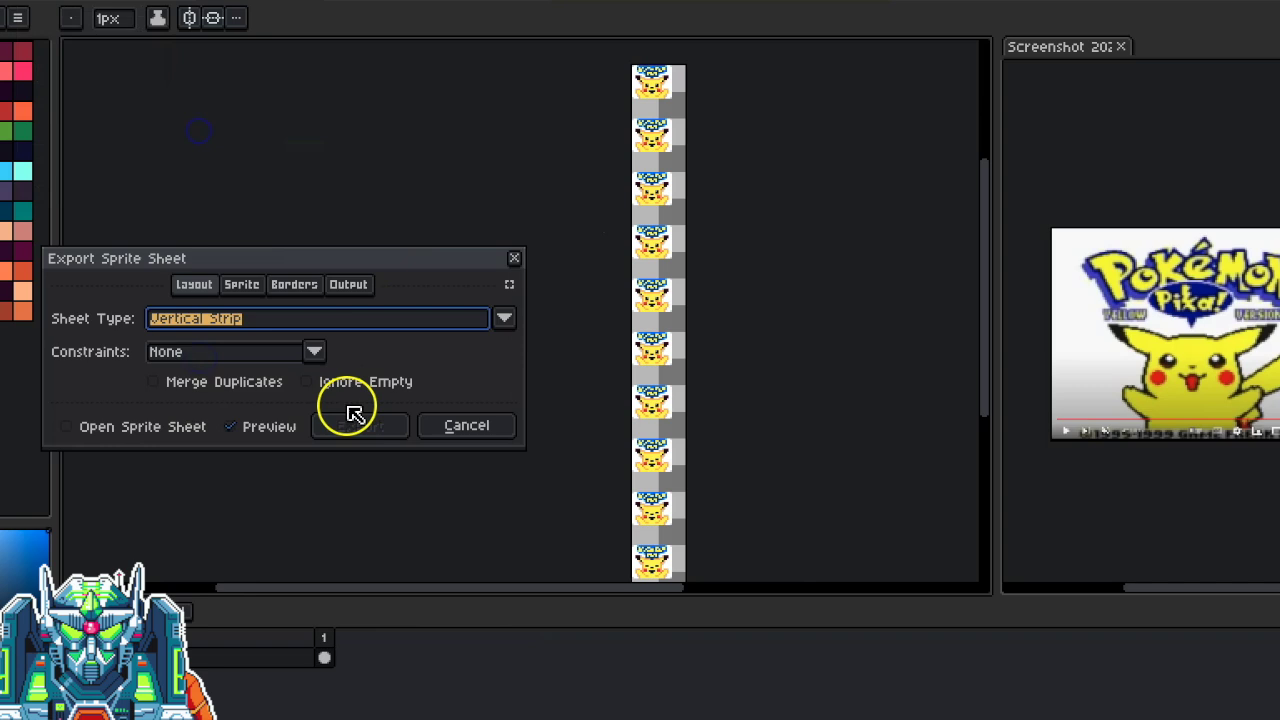
{"action": "left_click", "coordinate": [88, 426]}
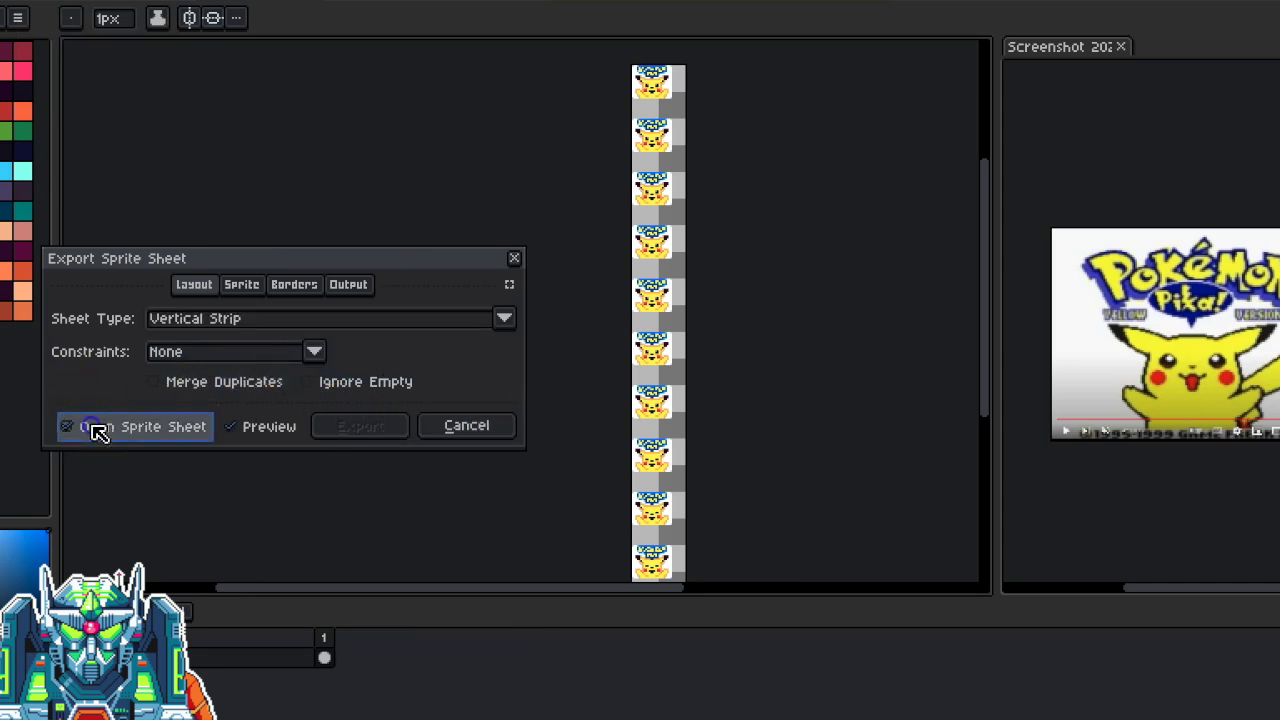
{"action": "left_click", "coordinate": [388, 426]}
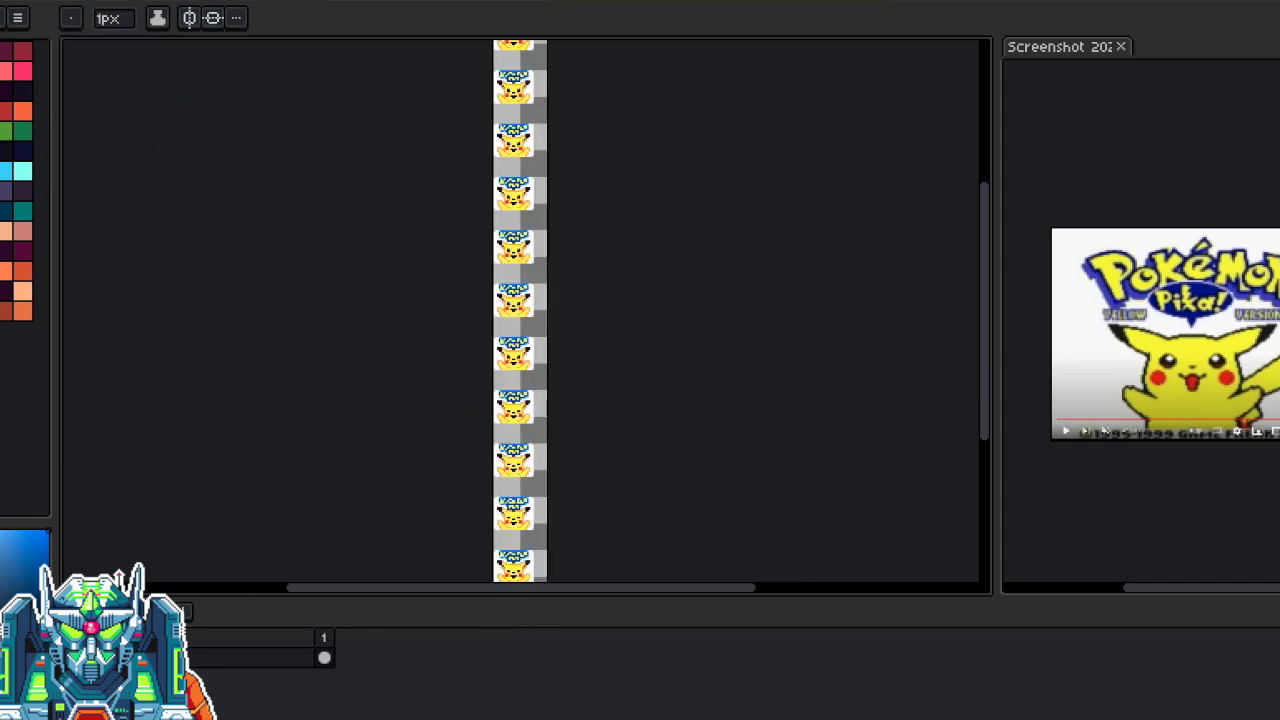
{"action": "left_click", "coordinate": [17, 17]}
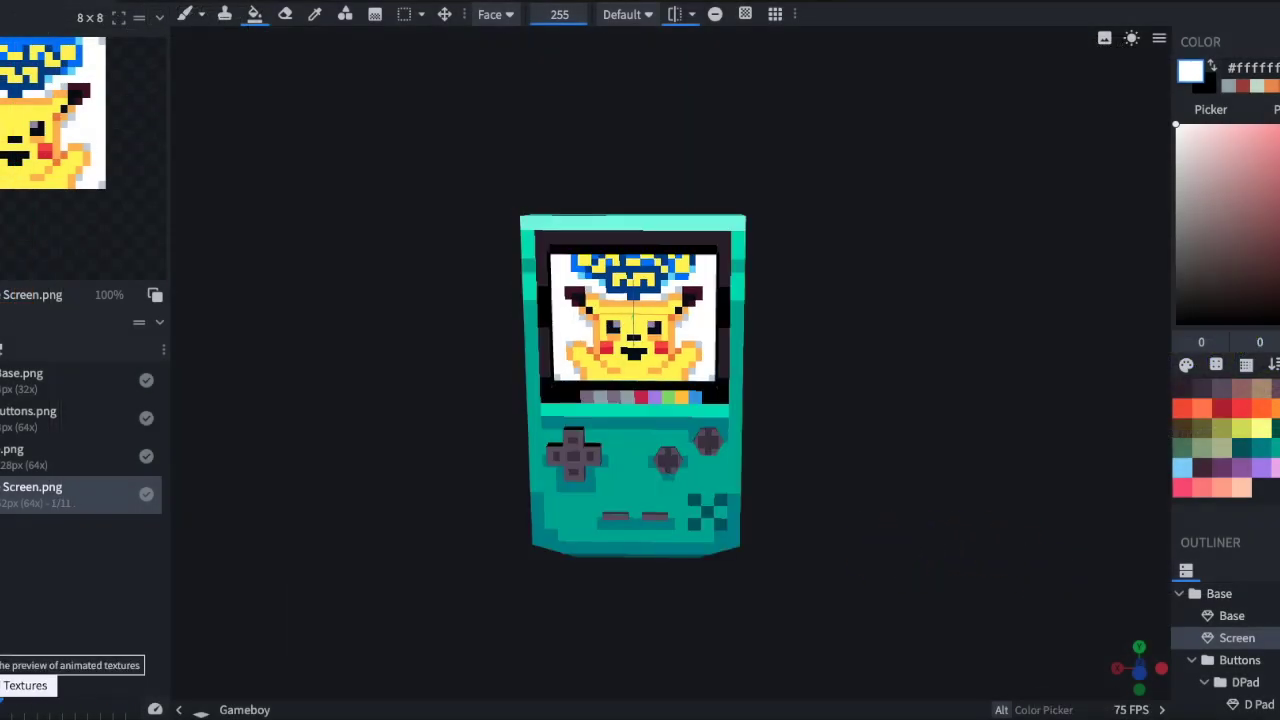
Step: Switch to Blockbench and examine the animated Pikachu texture playing on the Game Boy's screen
{"action": "scroll", "coordinate": [675, 385], "scroll_direction": "down", "scroll_amount": 5}
{"action": "mouse_move", "coordinate": [787, 412]}
{"action": "left_mouse_down"}
{"action": "mouse_move", "coordinate": [669, 414]}
{"action": "mouse_move", "coordinate": [808, 405]}
{"action": "left_mouse_up"}
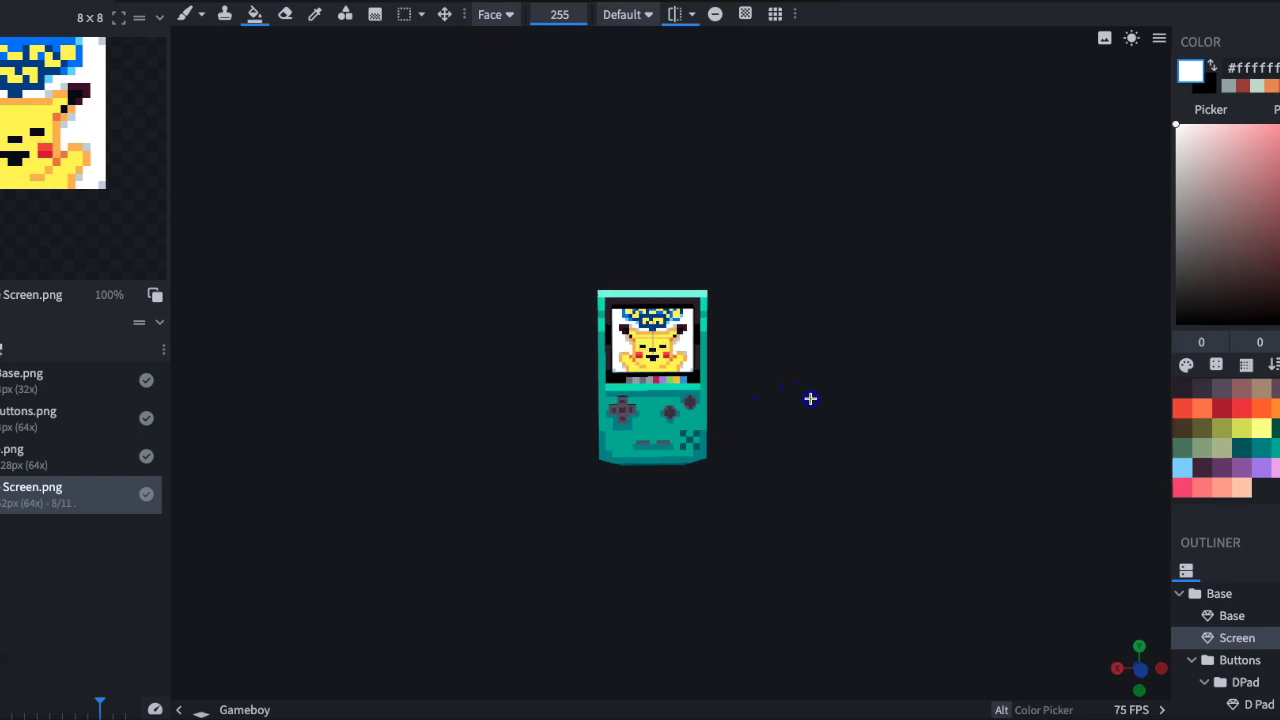
{"action": "left_click_drag", "start_coordinate": [800, 366], "coordinate": [669, 440]}
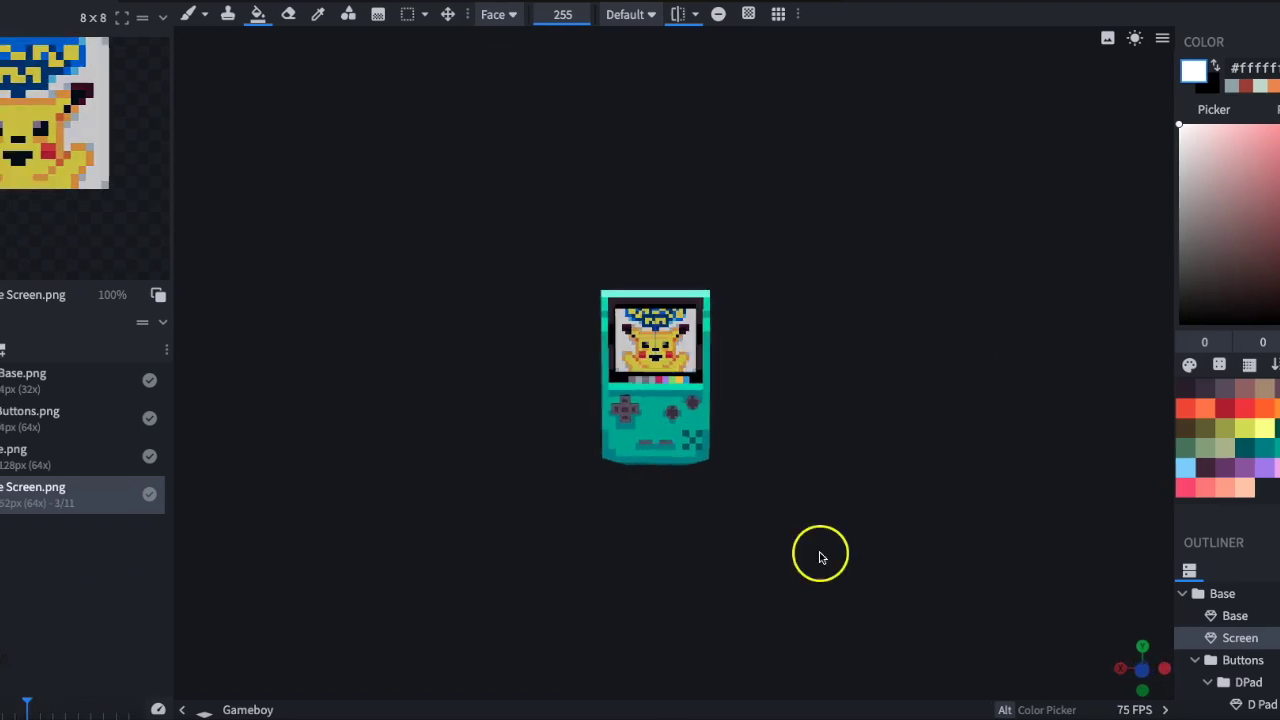
{"action": "left_click_drag", "start_coordinate": [814, 394], "coordinate": [977, 400]}
Step: Create an animation named Idle with Loop mode and a snapping of 24
{"action": "left_click_drag", "start_coordinate": [488, 462], "coordinate": [594, 449]}
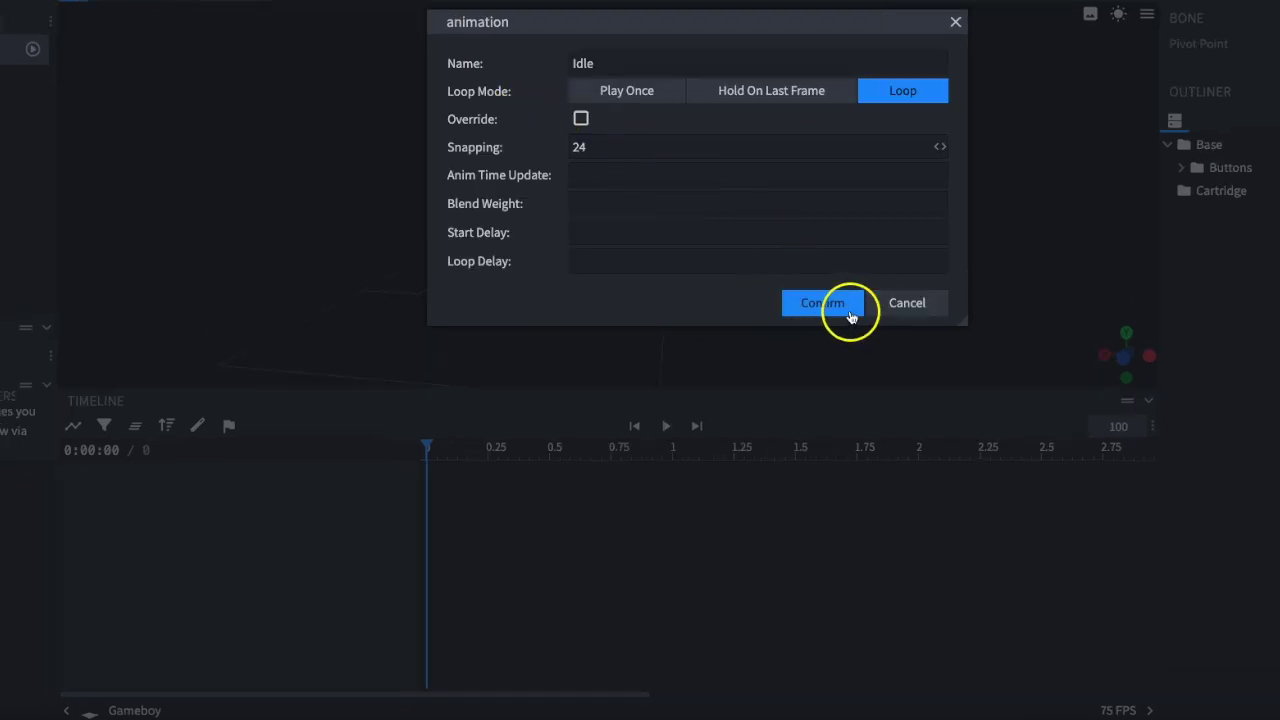
{"action": "left_click", "coordinate": [866, 306]}
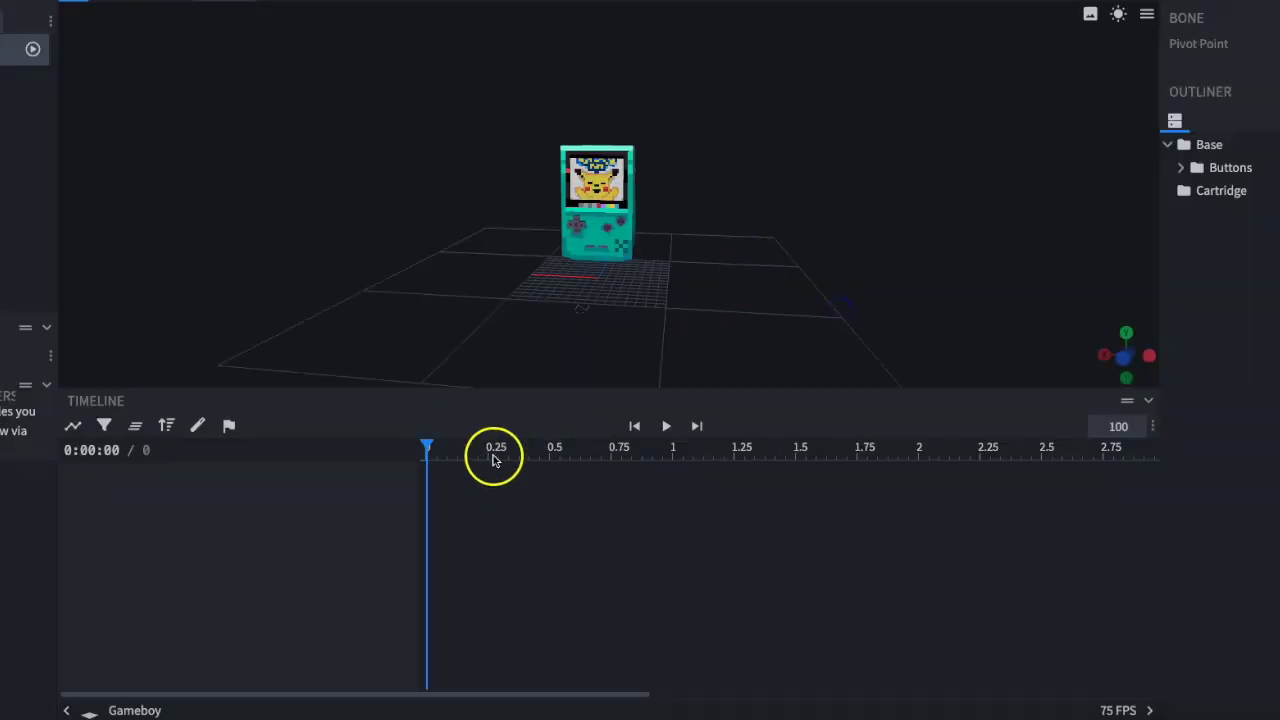
Step: Key a floating motion in the Root bone's position at 0, 0.5 and 1 second, and preview it
{"action": "left_click_drag", "start_coordinate": [428, 444], "coordinate": [529, 446]}
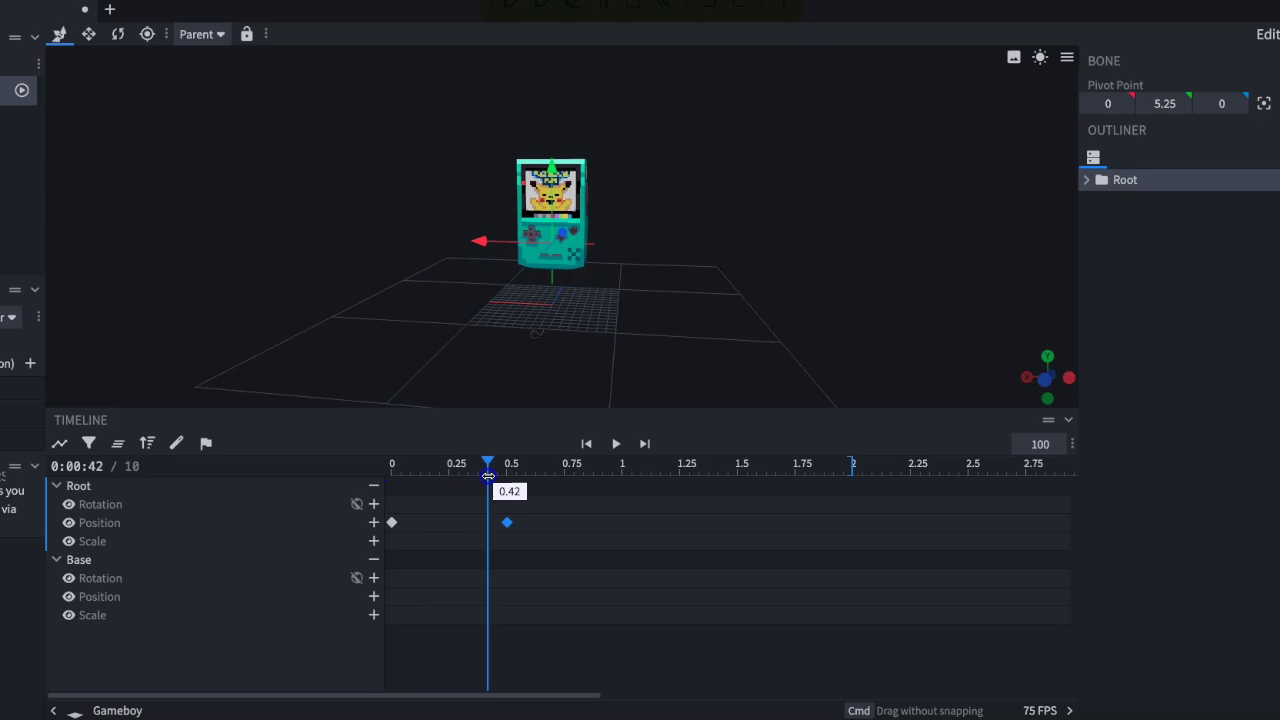
{"action": "left_click", "coordinate": [623, 468]}
{"action": "key", "text": "ctrl+v"}
{"action": "left_click", "coordinate": [616, 444]}
{"action": "left_click_drag", "start_coordinate": [551, 185], "coordinate": [551, 201]}
{"action": "left_click_drag", "start_coordinate": [500, 465], "coordinate": [400, 466]}
{"action": "left_click_drag", "start_coordinate": [679, 554], "coordinate": [391, 522]}
Step: Set the Root position keyframes to smooth interpolation and retime the later ones to 1 and 2.25 seconds
{"action": "right_click", "coordinate": [391, 522]}
{"action": "mouse_move", "coordinate": [455, 532]}
{"action": "left_click", "coordinate": [593, 555]}
{"action": "left_click", "coordinate": [616, 444]}
{"action": "left_click_drag", "start_coordinate": [646, 507], "coordinate": [500, 526]}
{"action": "left_click_drag", "start_coordinate": [506, 522], "coordinate": [622, 517]}
{"action": "left_click_drag", "start_coordinate": [737, 522], "coordinate": [735, 518]}
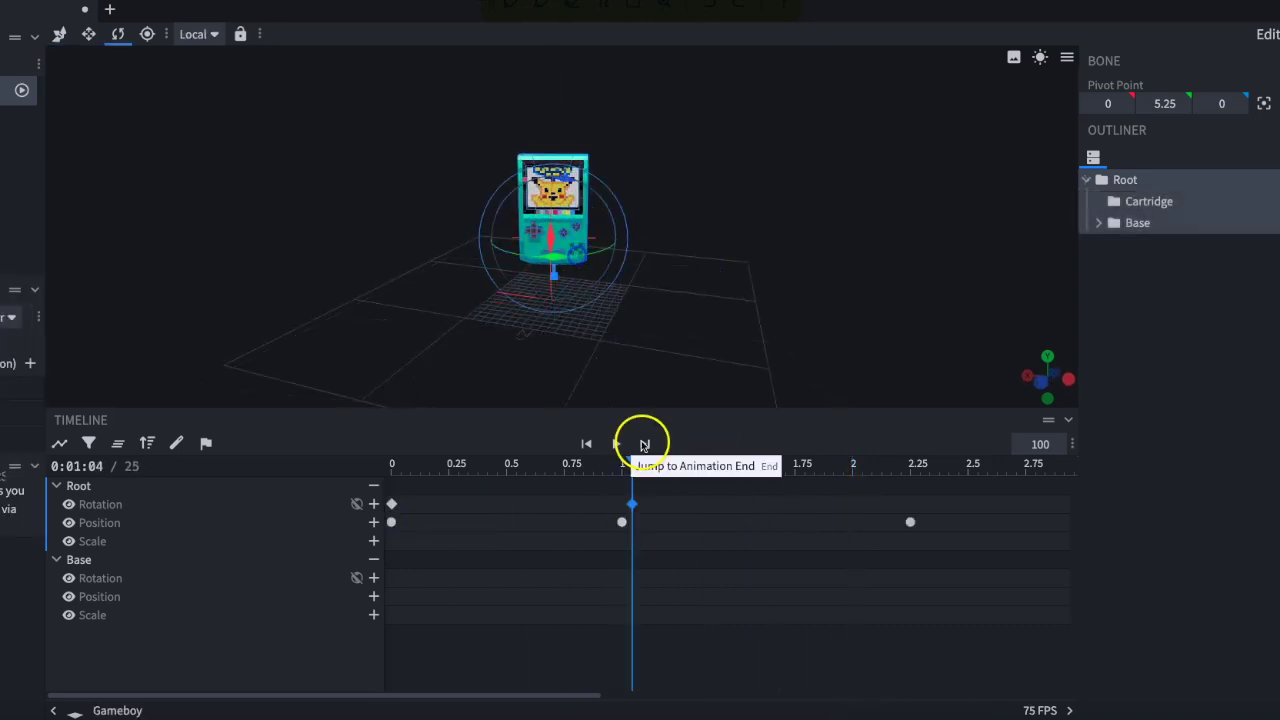
Step: Align the Root bone's middle rotation keyframe to 1 second and key another rotation at 2.25 seconds
{"action": "left_click_drag", "start_coordinate": [634, 506], "coordinate": [623, 506]}
{"action": "left_click_drag", "start_coordinate": [631, 461], "coordinate": [914, 494]}
{"action": "left_click_drag", "start_coordinate": [557, 305], "coordinate": [491, 302]}
{"action": "left_click_drag", "start_coordinate": [909, 465], "coordinate": [911, 504]}
Step: Set the Root rotation keyframes to smooth interpolation and play the animation
{"action": "left_click", "coordinate": [531, 541]}
{"action": "left_click_drag", "start_coordinate": [545, 694], "coordinate": [705, 694]}
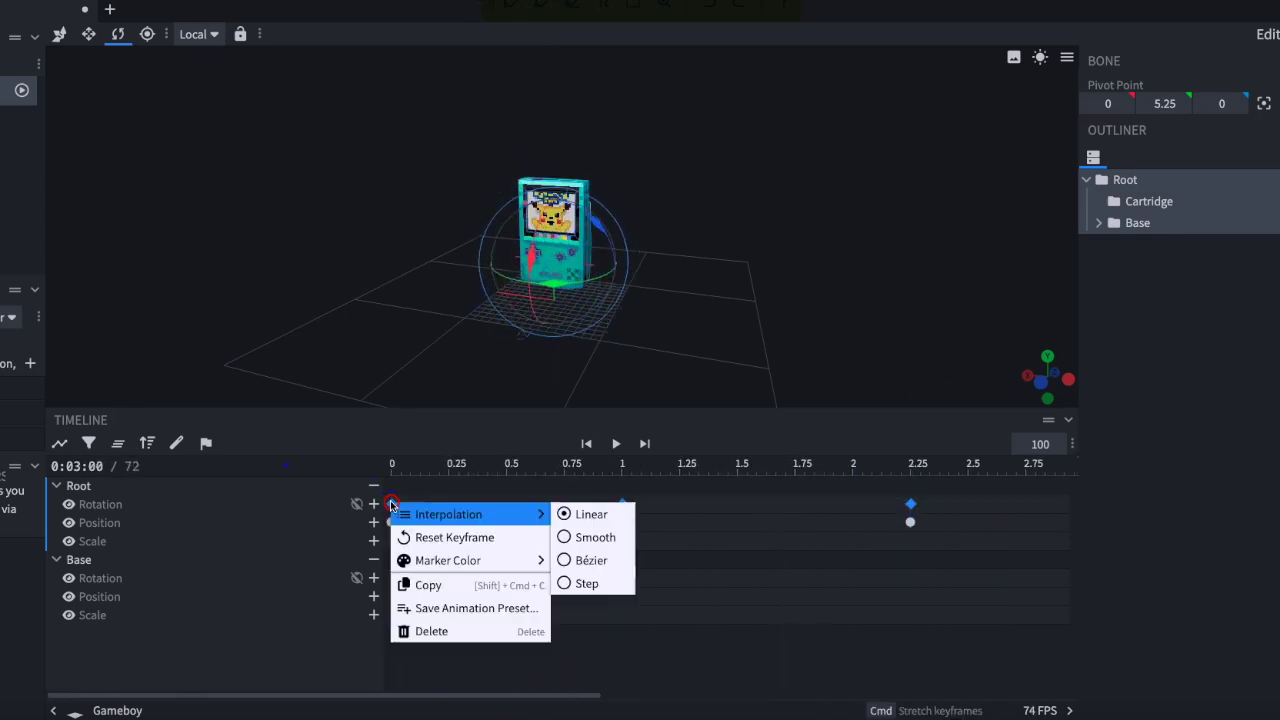
{"action": "left_click", "coordinate": [616, 443]}
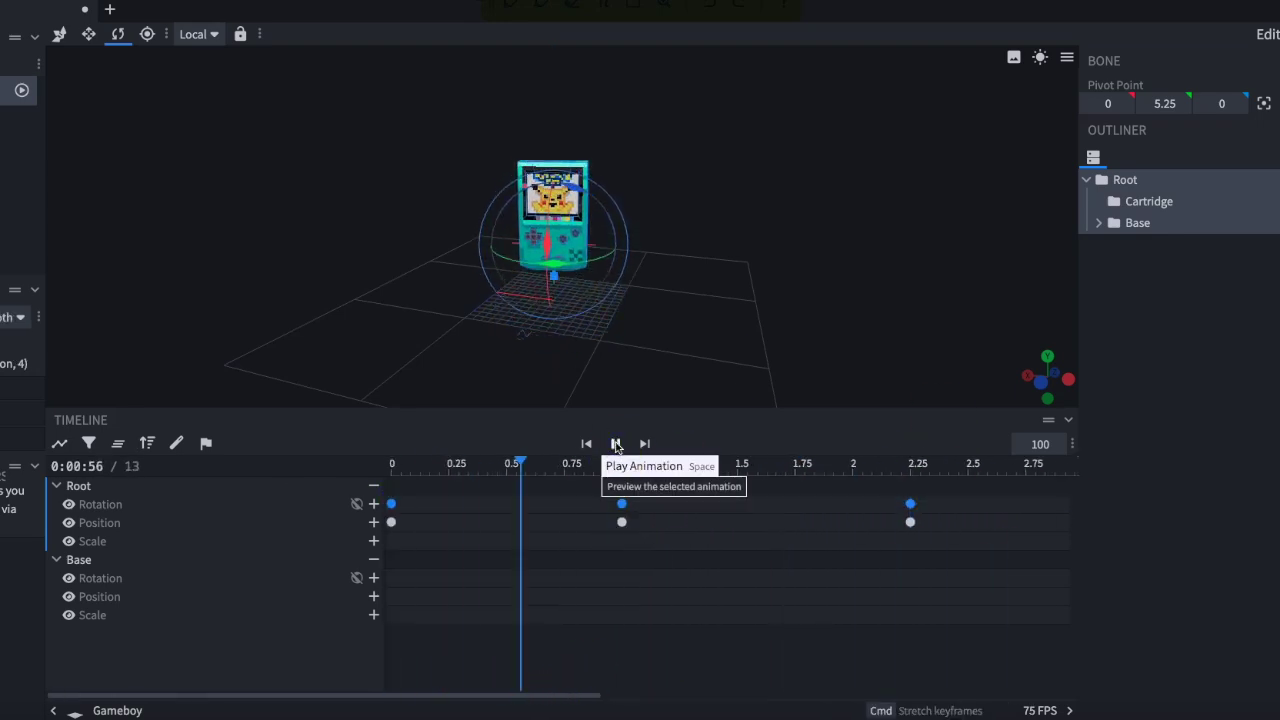
Step: Copy the A button's starting position keyframe to about 0.33 seconds and preview the button press
{"action": "left_click_drag", "start_coordinate": [600, 320], "coordinate": [519, 328]}
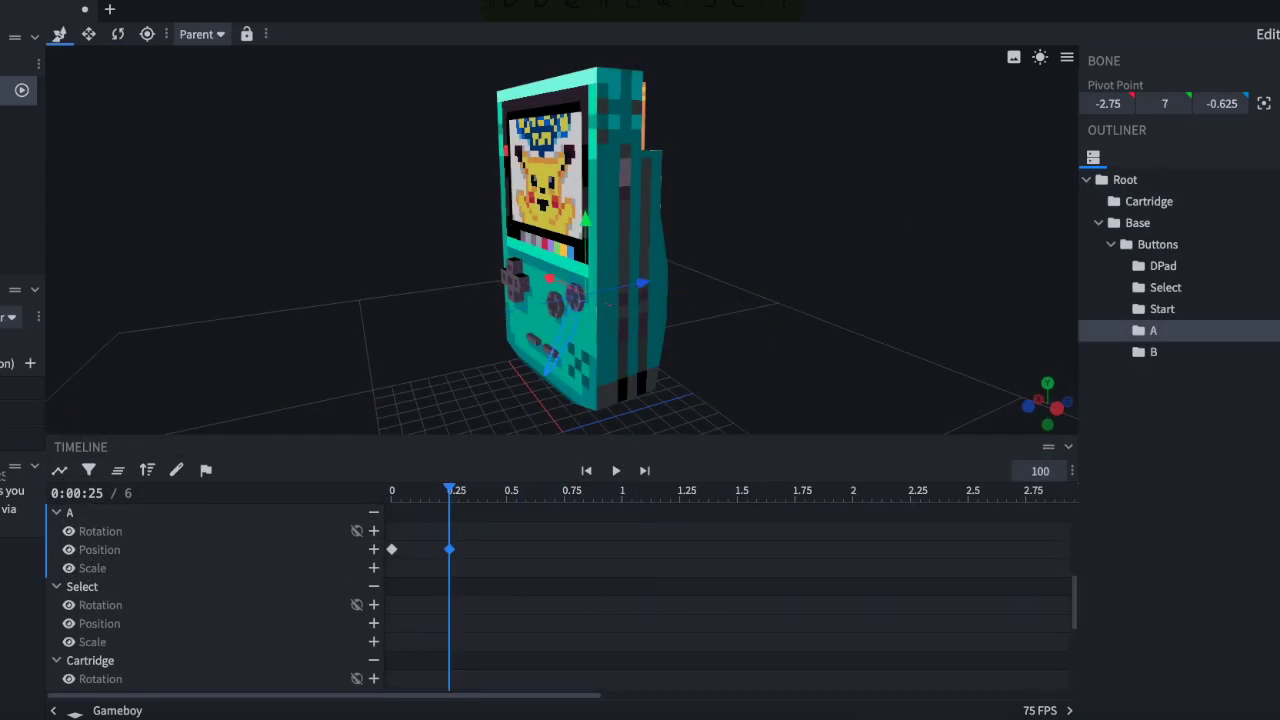
{"action": "left_click_drag", "start_coordinate": [447, 490], "coordinate": [469, 490]}
{"action": "left_click", "coordinate": [392, 549]}
{"action": "key", "text": "ctrl+c"}
{"action": "key", "text": "ctrl+v"}
{"action": "left_click_drag", "start_coordinate": [469, 490], "coordinate": [460, 491]}
{"action": "key", "text": "space"}
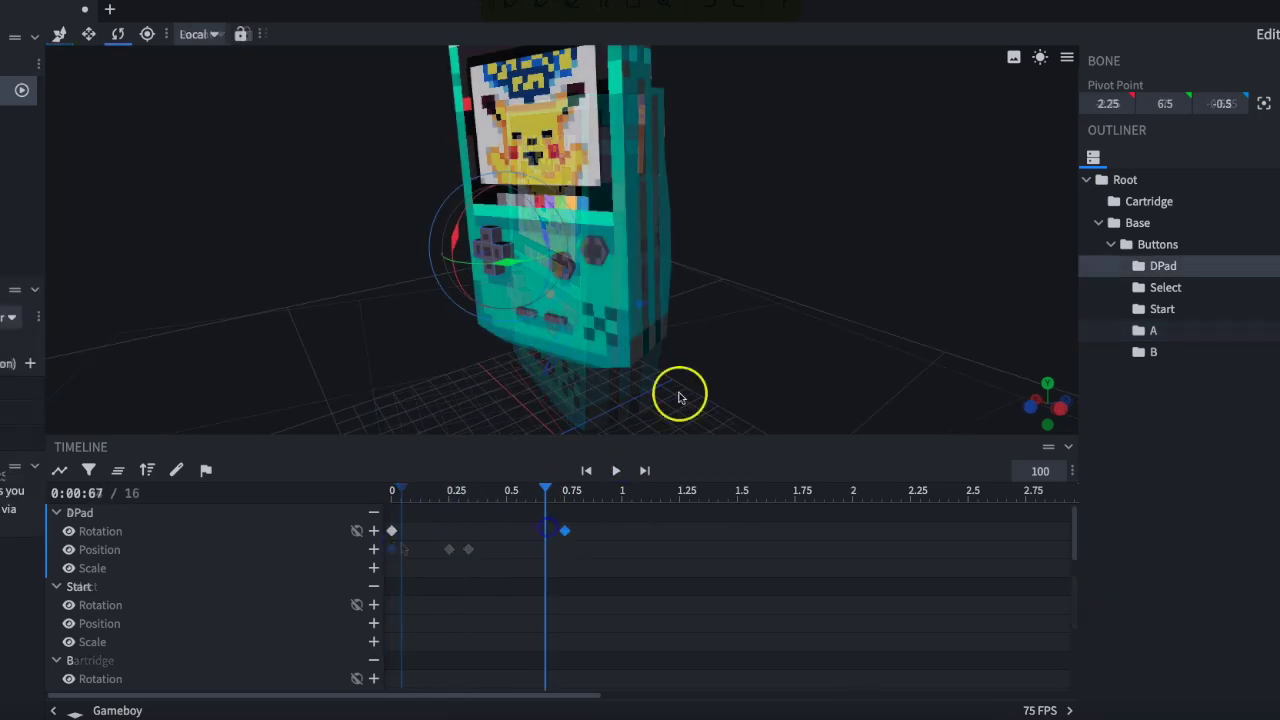
Step: Duplicate the DPad's rotation keyframes to form two short tilts between 0 and about 0.58 seconds, and play them
{"action": "right_click_drag", "start_coordinate": [677, 394], "coordinate": [717, 300]}
{"action": "left_click_drag", "start_coordinate": [552, 533], "coordinate": [526, 490]}
{"action": "key", "text": "super+v"}
{"action": "left_click", "coordinate": [429, 531]}
{"action": "key", "text": "ctrl+v"}
{"action": "left_click", "coordinate": [410, 529]}
{"action": "key", "text": "ctrl+v"}
{"action": "key", "text": "super+v"}
{"action": "left_click", "coordinate": [614, 471]}
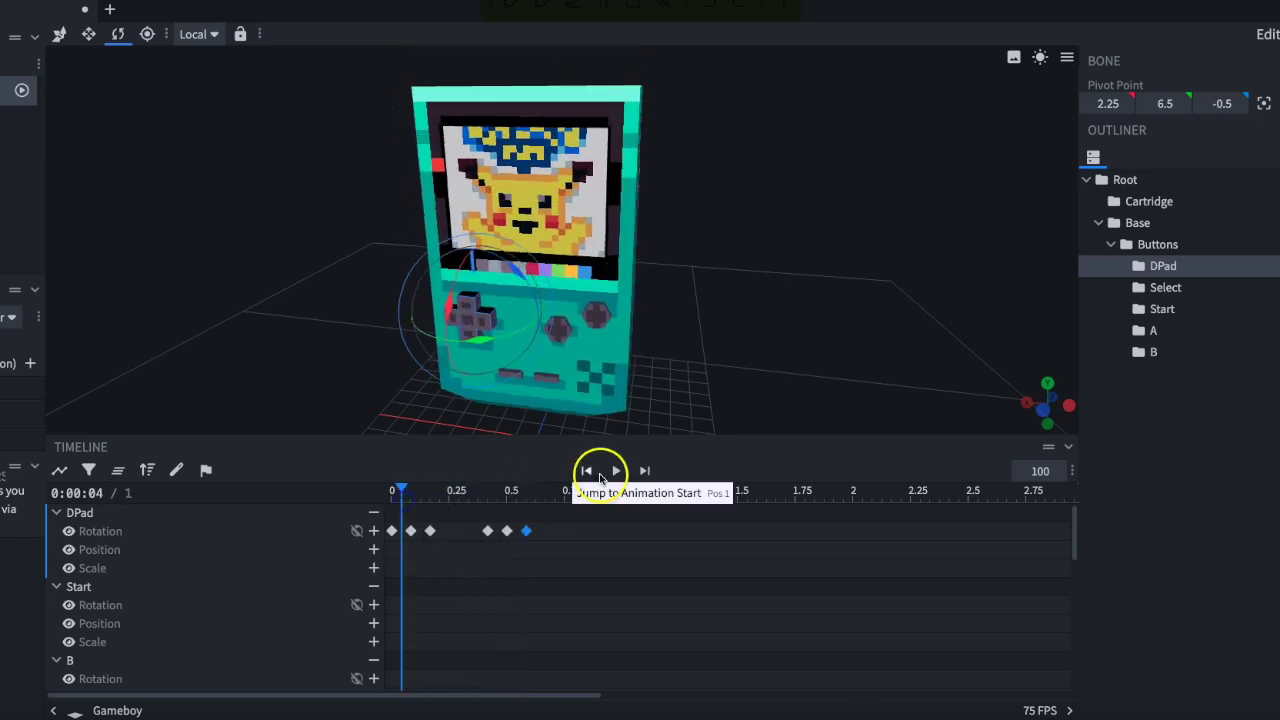
{"action": "scroll", "coordinate": [640, 291], "scroll_direction": "down", "scroll_amount": 3}
{"action": "left_click", "coordinate": [617, 471]}
{"action": "scroll", "coordinate": [600, 300], "scroll_direction": "up", "scroll_amount": 3}
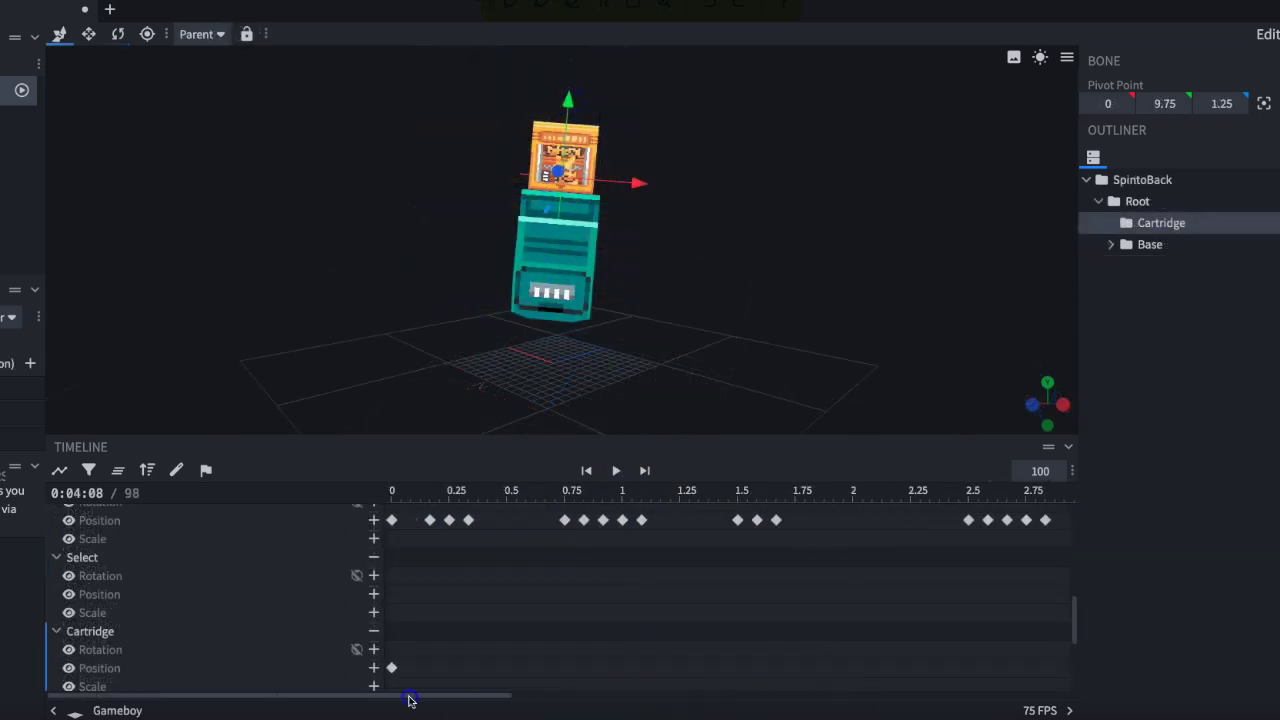
Step: Preview the cartridge ejection around 4 seconds and shift the Cartridge's position and scale keyframes slightly later
{"action": "left_click_drag", "start_coordinate": [409, 694], "coordinate": [809, 630]}
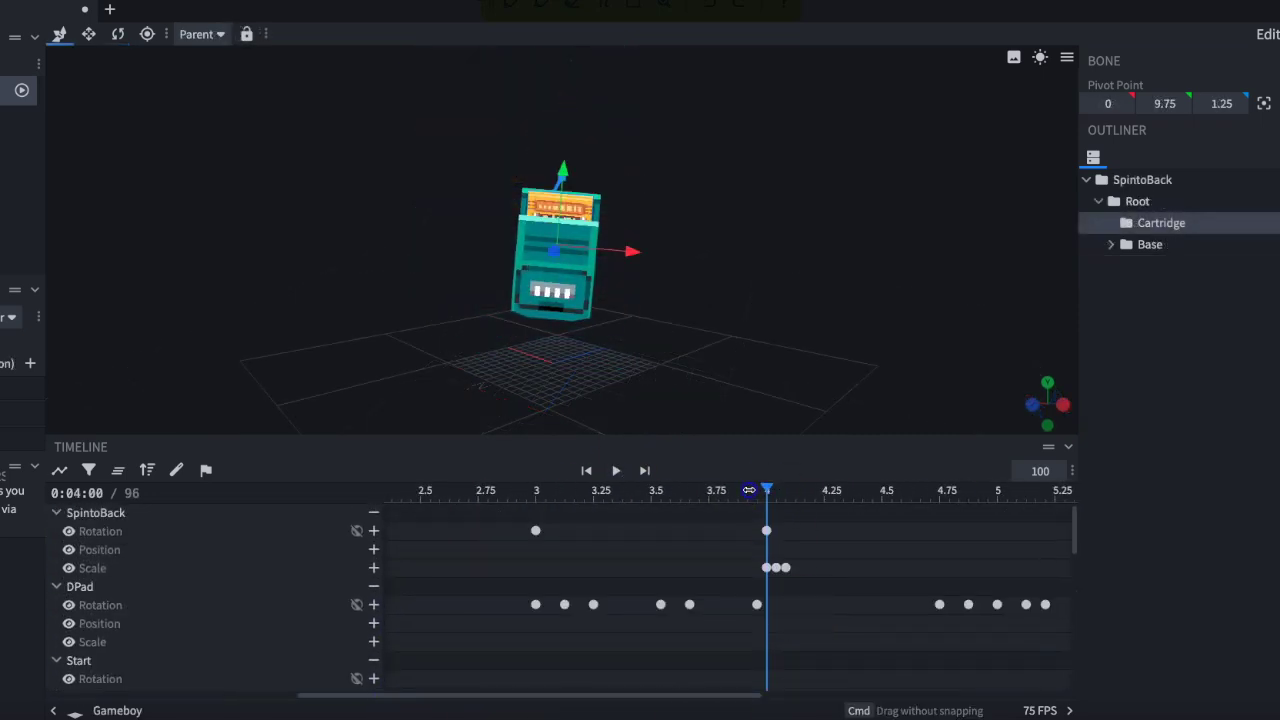
{"action": "mouse_move", "coordinate": [766, 490]}
{"action": "left_mouse_down"}
{"action": "mouse_move", "coordinate": [788, 490]}
{"action": "mouse_move", "coordinate": [777, 490]}
{"action": "left_mouse_up"}
{"action": "left_click", "coordinate": [616, 470]}
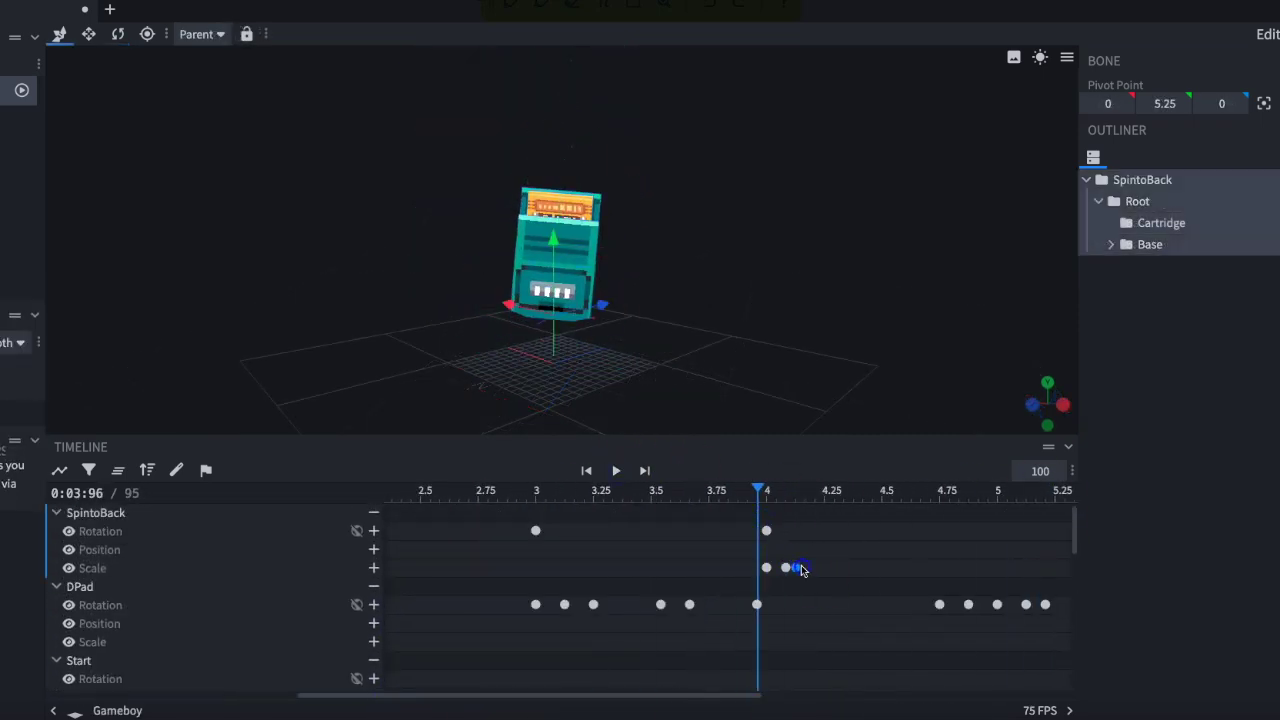
{"action": "scroll", "coordinate": [771, 600], "scroll_direction": "down", "scroll_amount": 5}
{"action": "left_click", "coordinate": [752, 494]}
{"action": "left_click_drag", "start_coordinate": [751, 497], "coordinate": [777, 497]}
{"action": "left_click_drag", "start_coordinate": [757, 634], "coordinate": [794, 655]}
{"action": "left_click_drag", "start_coordinate": [786, 647], "coordinate": [797, 647]}
{"action": "left_click_drag", "start_coordinate": [777, 492], "coordinate": [786, 492]}
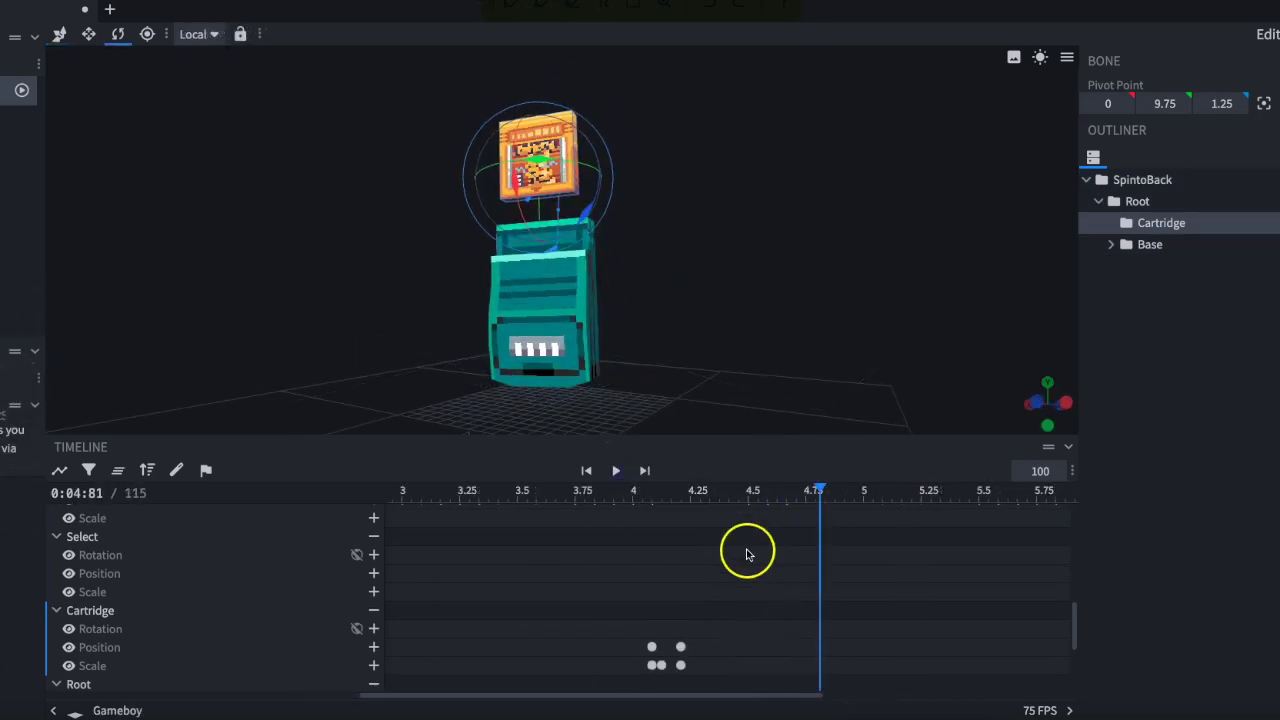
Step: Try to delay the Cartridge's position and scale keyframes that follow the one at 4.08 seconds
{"action": "left_click_drag", "start_coordinate": [814, 490], "coordinate": [646, 490]}
{"action": "left_click_drag", "start_coordinate": [703, 672], "coordinate": [660, 632]}
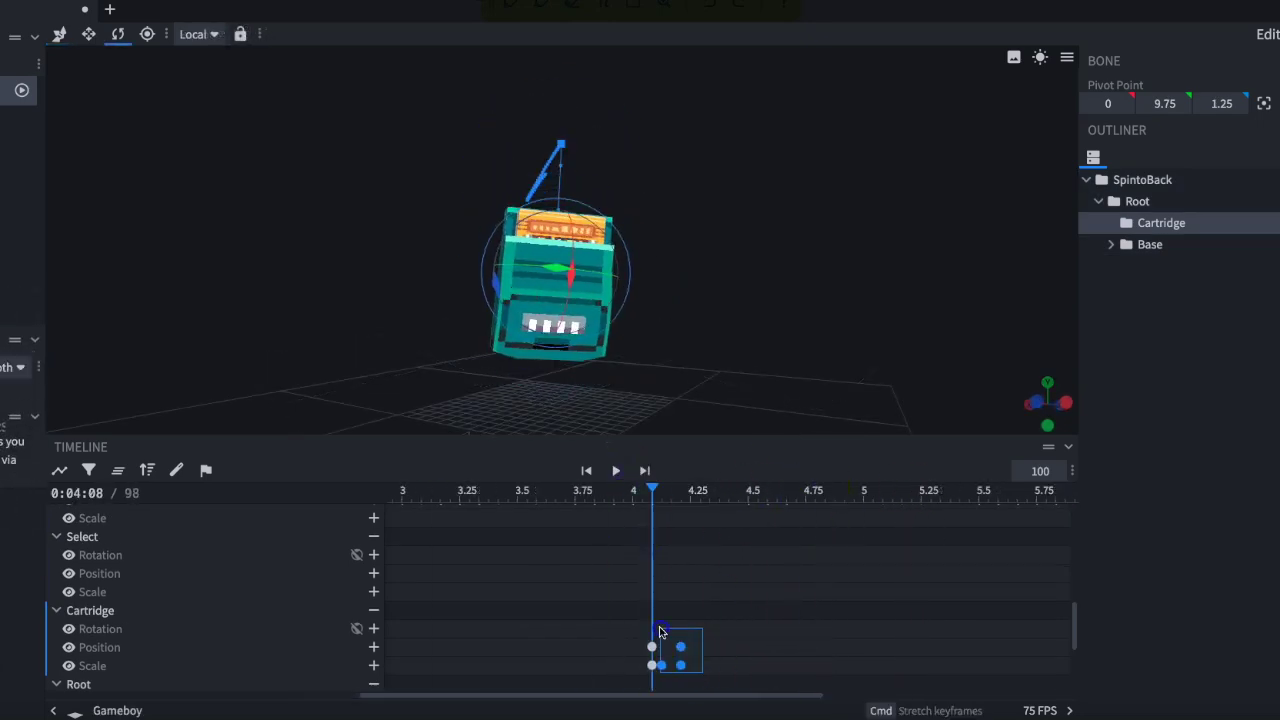
{"action": "left_click_drag", "start_coordinate": [660, 677], "coordinate": [660, 676]}
{"action": "left_click", "coordinate": [671, 492]}
{"action": "left_click", "coordinate": [652, 491]}
{"action": "left_click_drag", "start_coordinate": [743, 683], "coordinate": [662, 640]}
{"action": "left_click_drag", "start_coordinate": [671, 647], "coordinate": [700, 647]}
{"action": "left_click", "coordinate": [803, 491]}
{"action": "key", "text": "super+z"}
{"action": "key", "text": "super+z"}
{"action": "key", "text": "super+z"}
Step: Examine how the Root and Base bones move around the 4-second keyframes
{"action": "left_click_drag", "start_coordinate": [640, 491], "coordinate": [642, 545]}
{"action": "left_click", "coordinate": [1142, 201]}
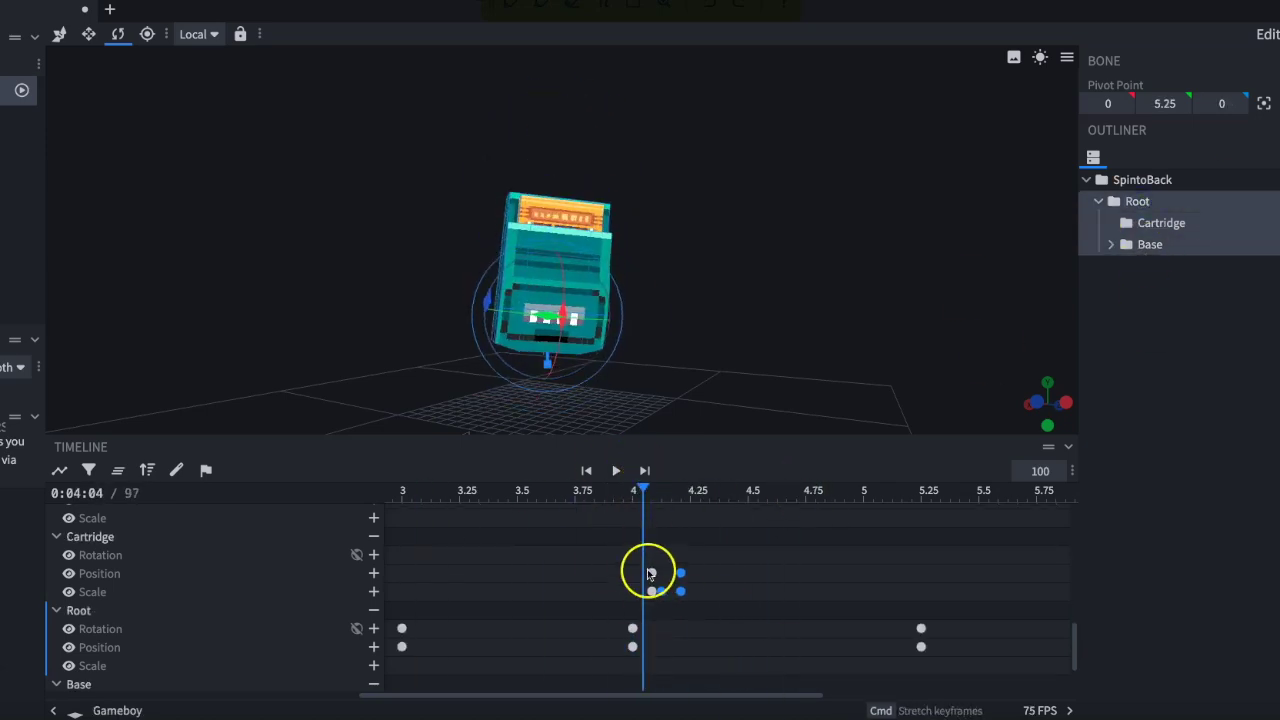
{"action": "scroll", "coordinate": [646, 586], "scroll_direction": "down", "scroll_amount": 2}
{"action": "left_click", "coordinate": [1150, 244]}
{"action": "left_click_drag", "start_coordinate": [643, 489], "coordinate": [640, 555]}
{"action": "scroll", "coordinate": [521, 572], "scroll_direction": "up", "scroll_amount": 1}
{"action": "left_click_drag", "start_coordinate": [642, 490], "coordinate": [663, 546]}
{"action": "scroll", "coordinate": [663, 548], "scroll_direction": "up", "scroll_amount": 5}
{"action": "mouse_move", "coordinate": [653, 491]}
{"action": "left_mouse_down"}
{"action": "mouse_move", "coordinate": [620, 497]}
{"action": "mouse_move", "coordinate": [661, 491]}
{"action": "left_mouse_up"}
Step: Try copying the SpintoBack bone's 4-second keyframes to about 3.75 seconds and play the animation
{"action": "left_click_drag", "start_coordinate": [609, 514], "coordinate": [646, 577]}
{"action": "key", "text": "super+c"}
{"action": "left_click_drag", "start_coordinate": [661, 491], "coordinate": [580, 490]}
{"action": "key", "text": "super+v"}
{"action": "left_click", "coordinate": [614, 491]}
{"action": "left_click", "coordinate": [615, 471]}
{"action": "left_click", "coordinate": [580, 531]}
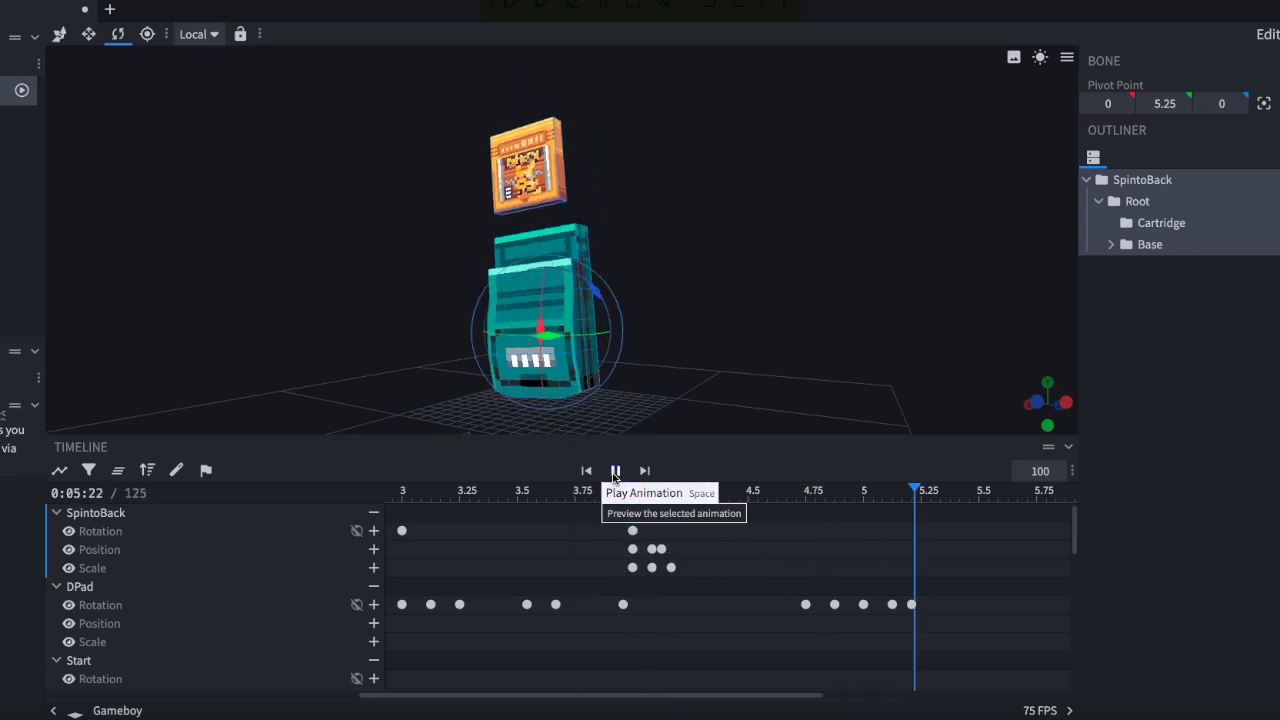
{"action": "left_click", "coordinate": [615, 470]}
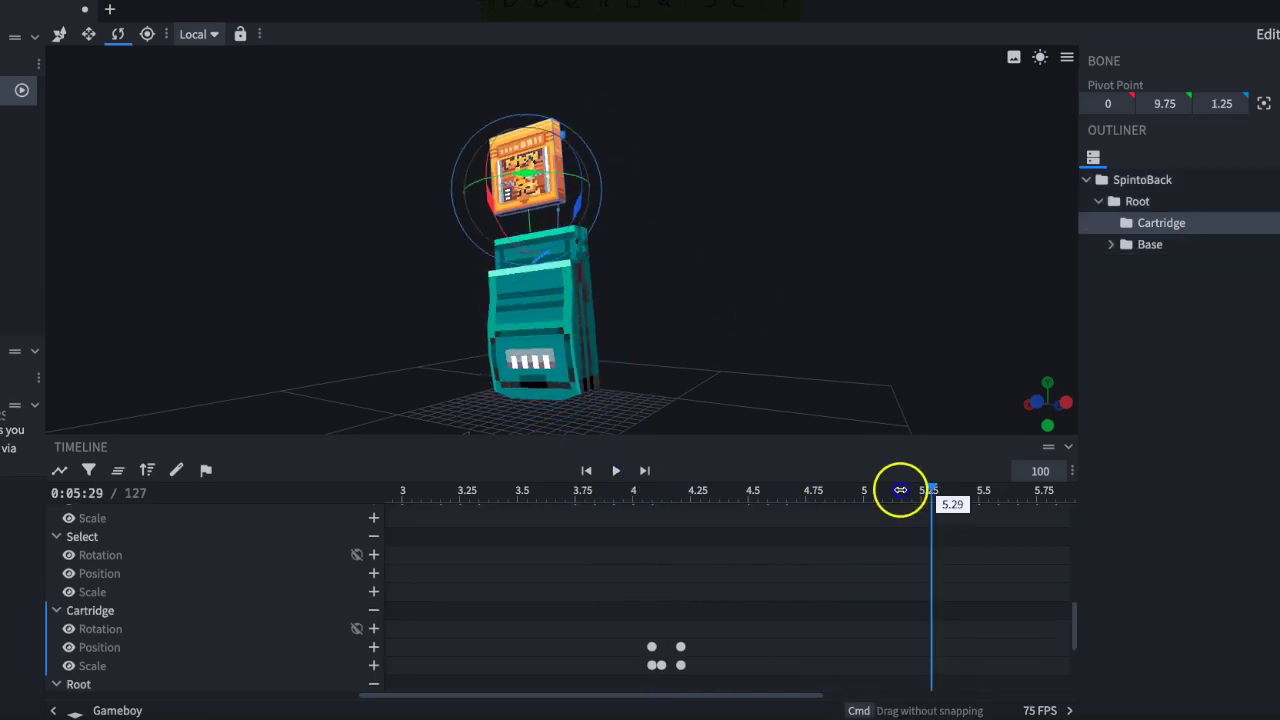
Step: Rotate the Cartridge at about 4.63 seconds and preview its spin above the console
{"action": "left_click_drag", "start_coordinate": [900, 490], "coordinate": [777, 490]}
{"action": "left_click_drag", "start_coordinate": [592, 198], "coordinate": [609, 157]}
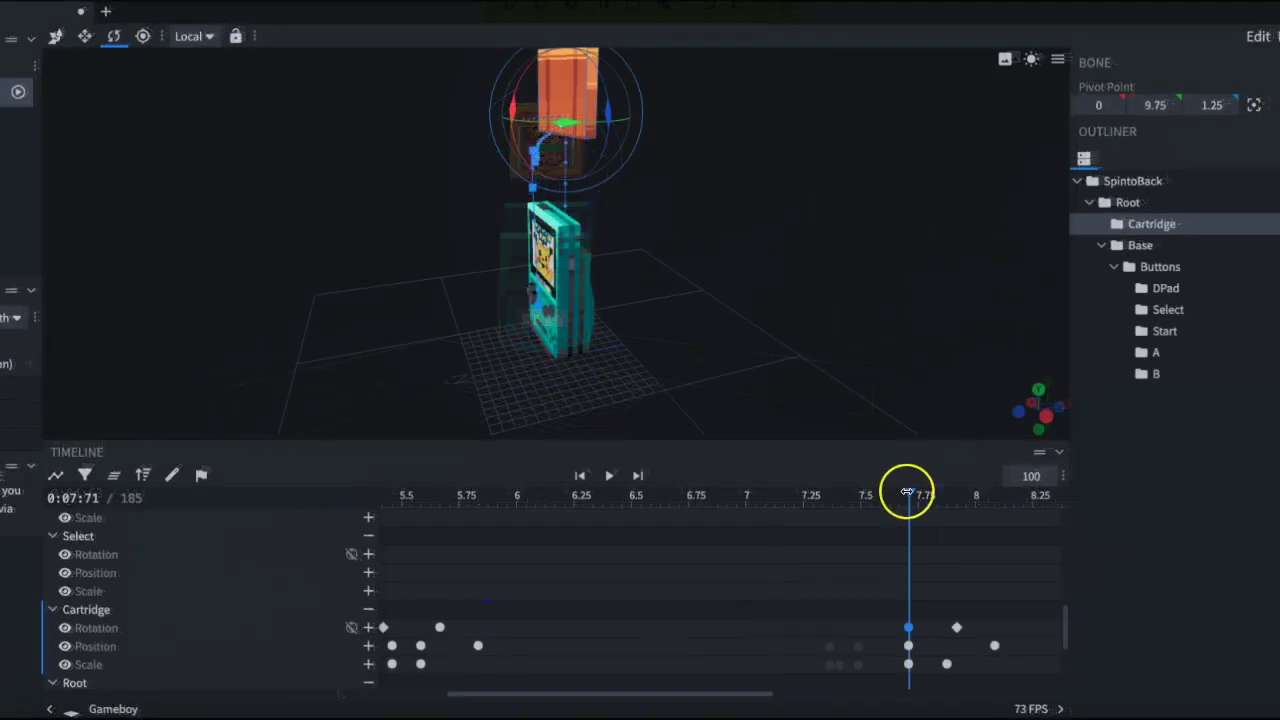
{"action": "left_click_drag", "start_coordinate": [908, 491], "coordinate": [529, 491]}
{"action": "left_click", "coordinate": [609, 475]}
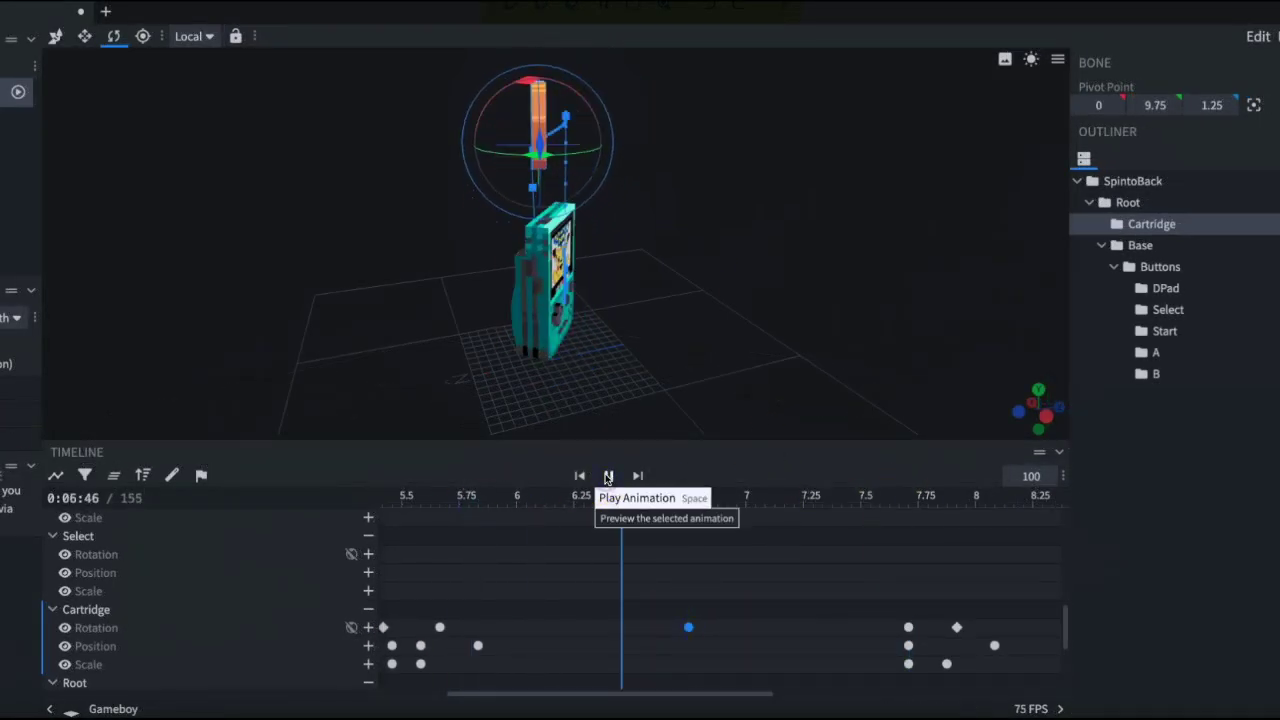
{"action": "left_click_drag", "start_coordinate": [450, 500], "coordinate": [994, 574]}
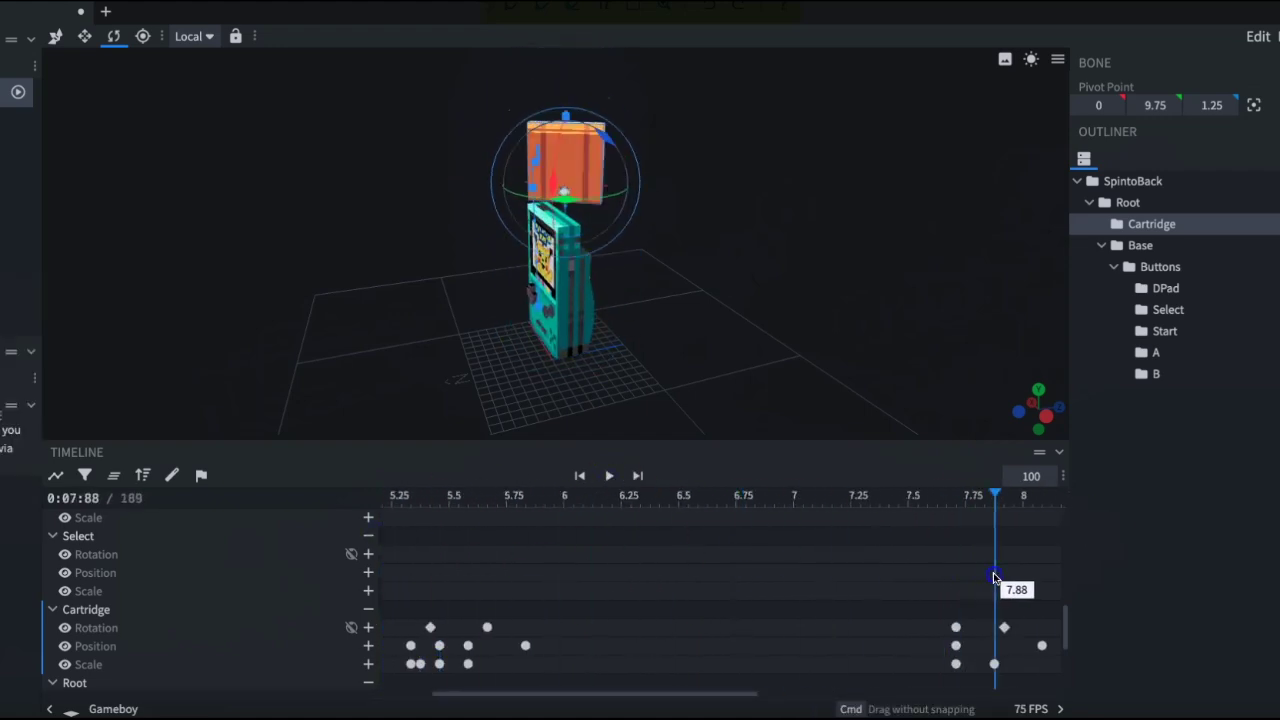
Step: Rotate the Cartridge at about 6.46 seconds and adjust the rotation keyframes of its spin
{"action": "left_click", "coordinate": [1004, 627]}
{"action": "left_click_drag", "start_coordinate": [997, 494], "coordinate": [670, 617]}
{"action": "left_click_drag", "start_coordinate": [543, 161], "coordinate": [560, 161]}
{"action": "left_click_drag", "start_coordinate": [670, 497], "coordinate": [700, 497]}
{"action": "left_click", "coordinate": [956, 627]}
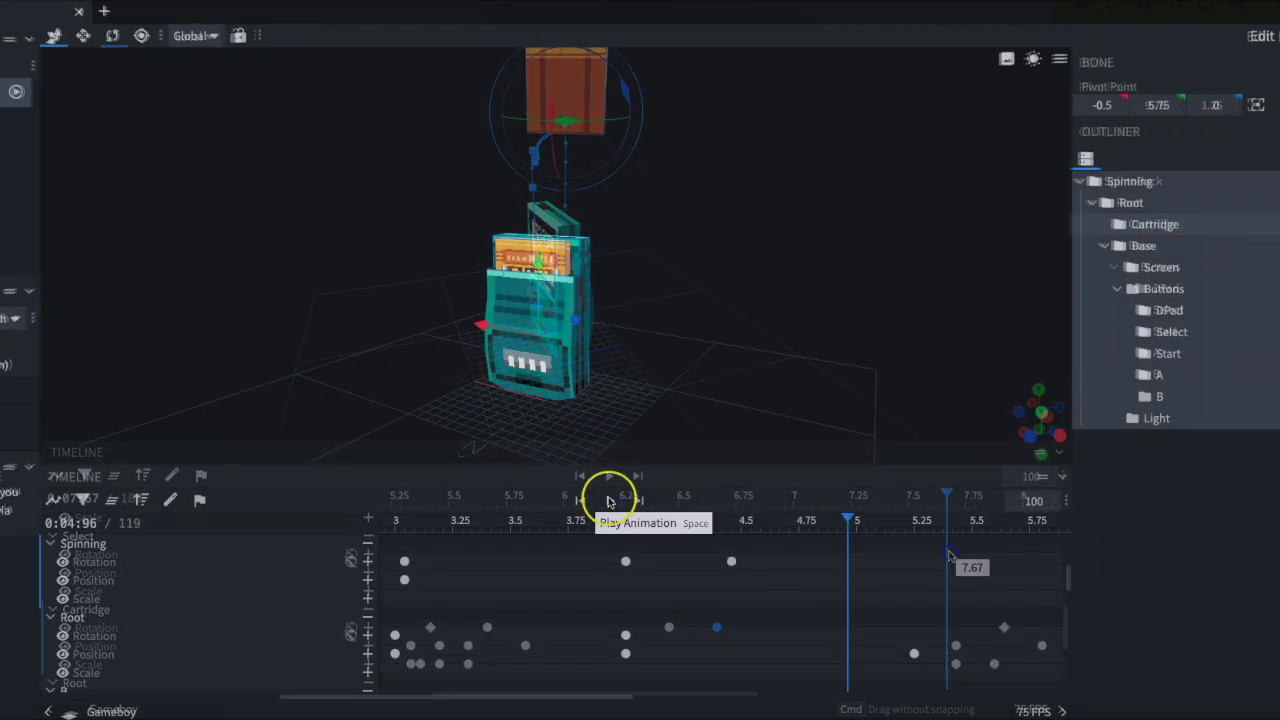
Step: Play the complete animation and inspect it from a different viewing angle
{"action": "left_click", "coordinate": [609, 500]}
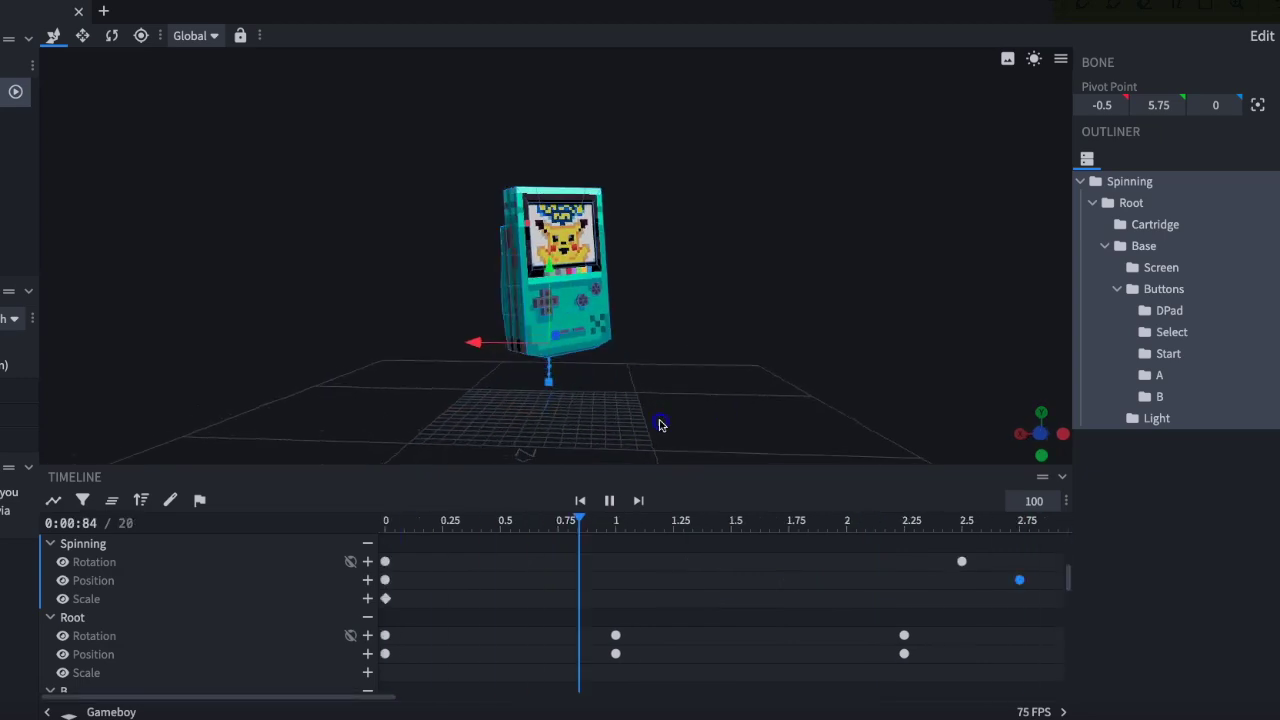
{"action": "left_click_drag", "start_coordinate": [657, 425], "coordinate": [577, 429]}
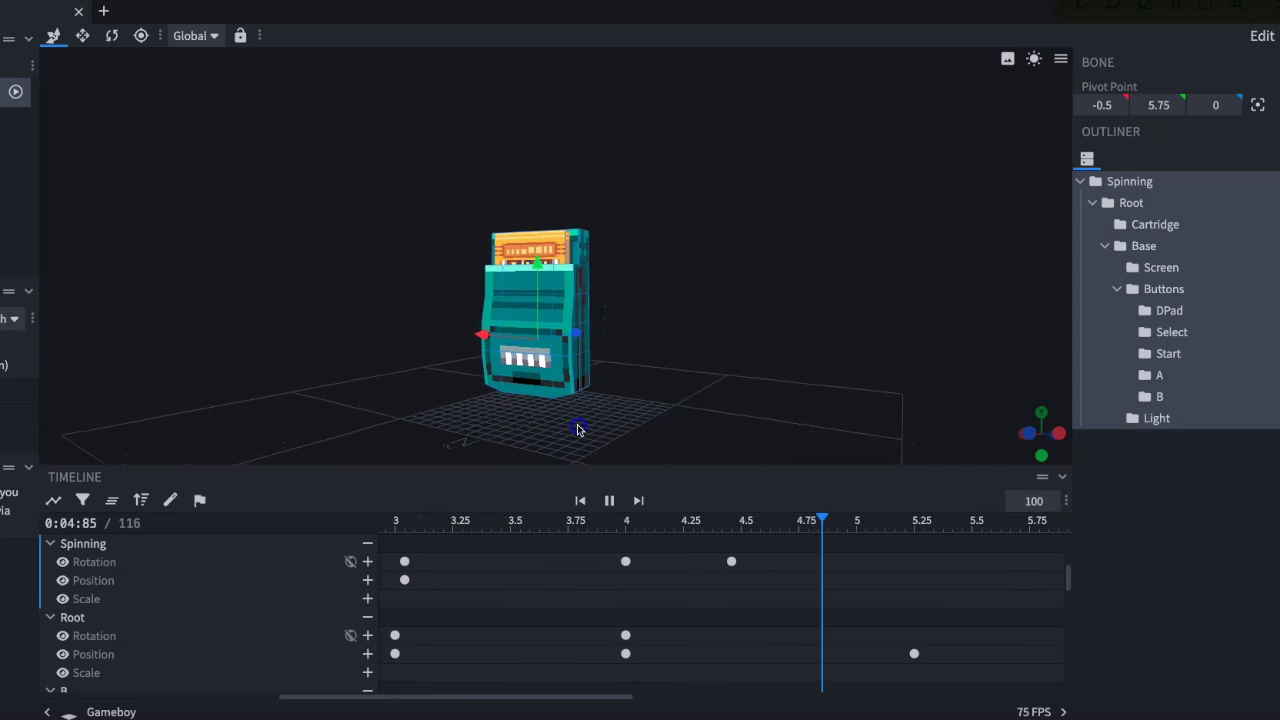
{"action": "left_click_drag", "start_coordinate": [595, 475], "coordinate": [625, 478]}
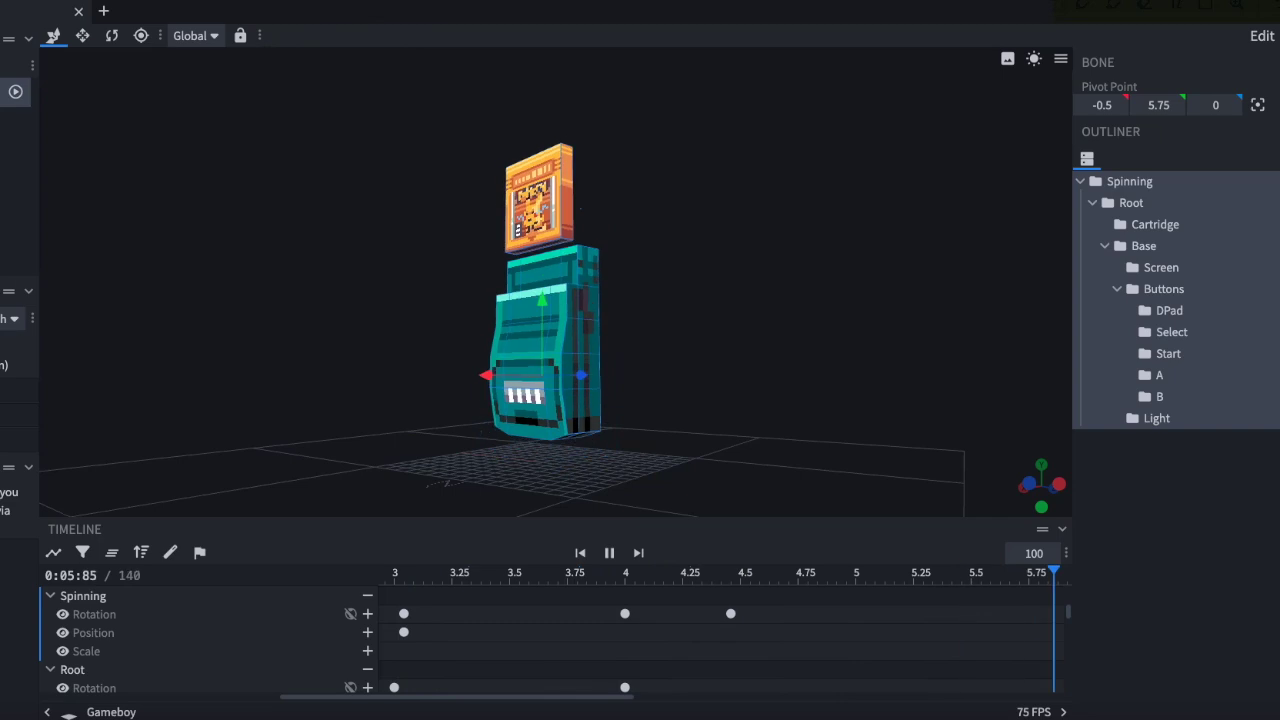
Step: Record the animation as a GIF with Animation Length mode, 25 FPS, 500 by 500 resolution and animation playback enabled
{"action": "left_click", "coordinate": [400, 2]}
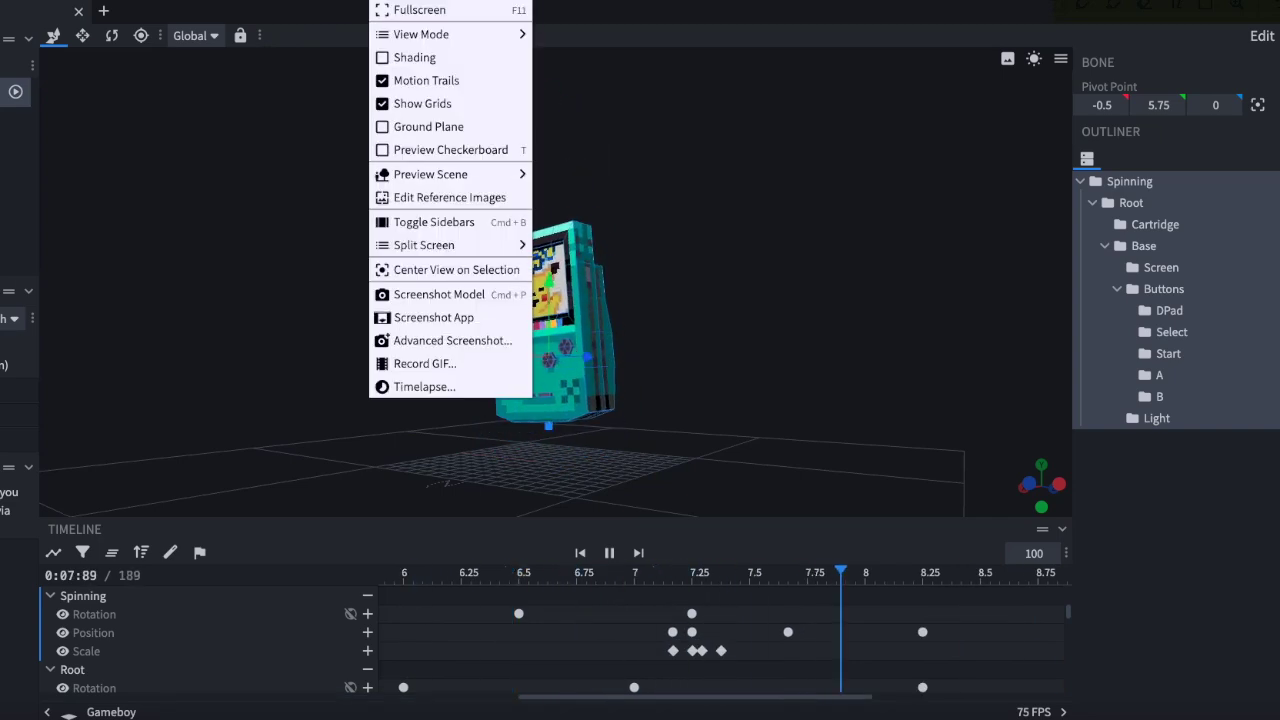
{"action": "left_click", "coordinate": [425, 363]}
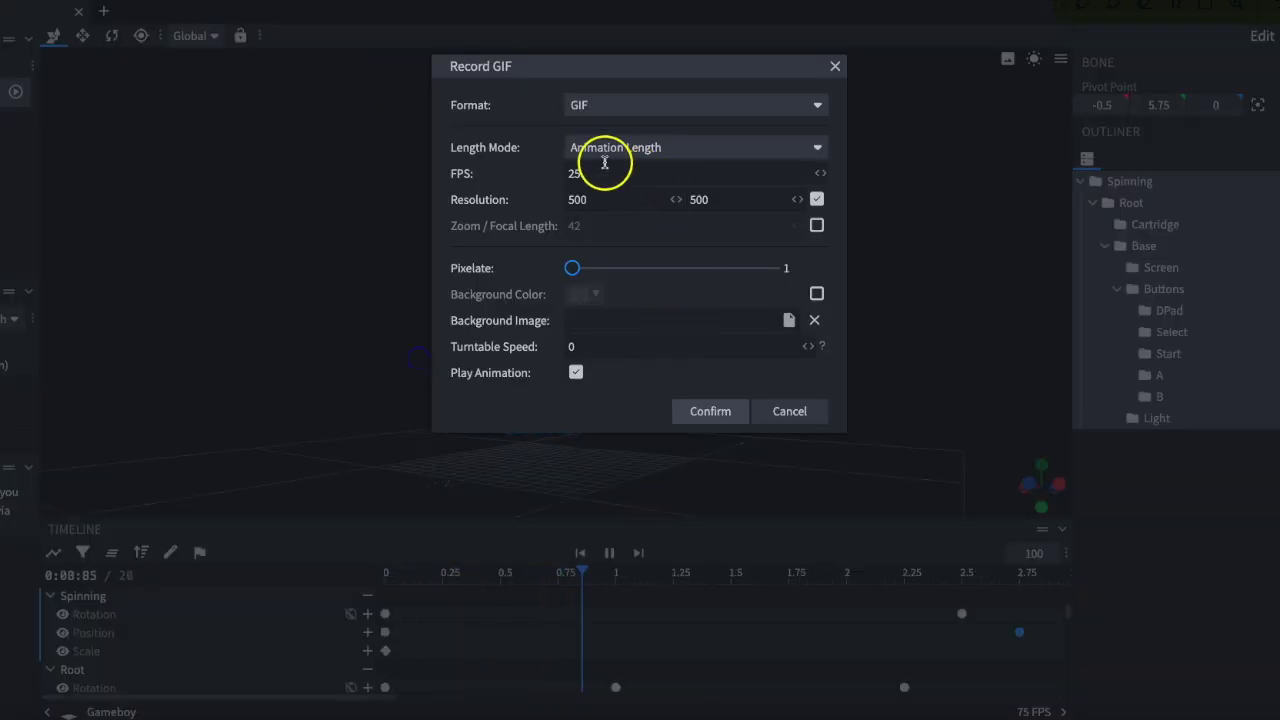
{"action": "left_click", "coordinate": [700, 149]}
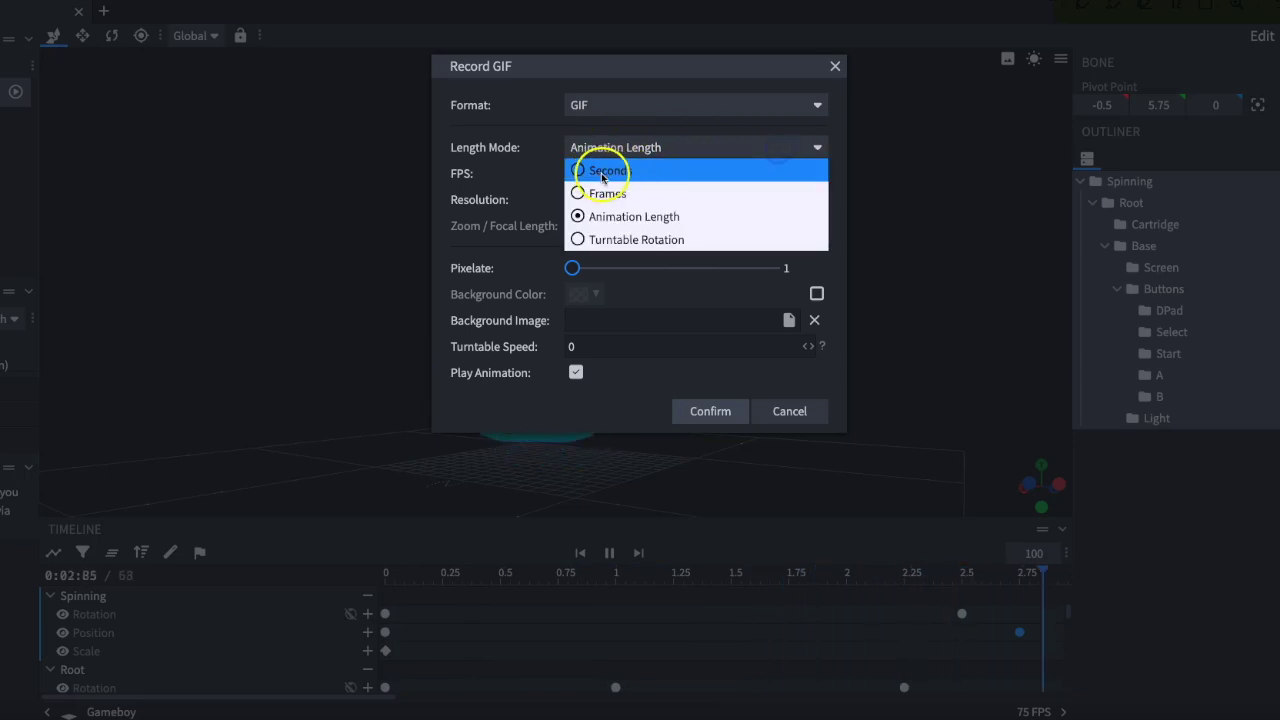
{"action": "left_click", "coordinate": [605, 217]}
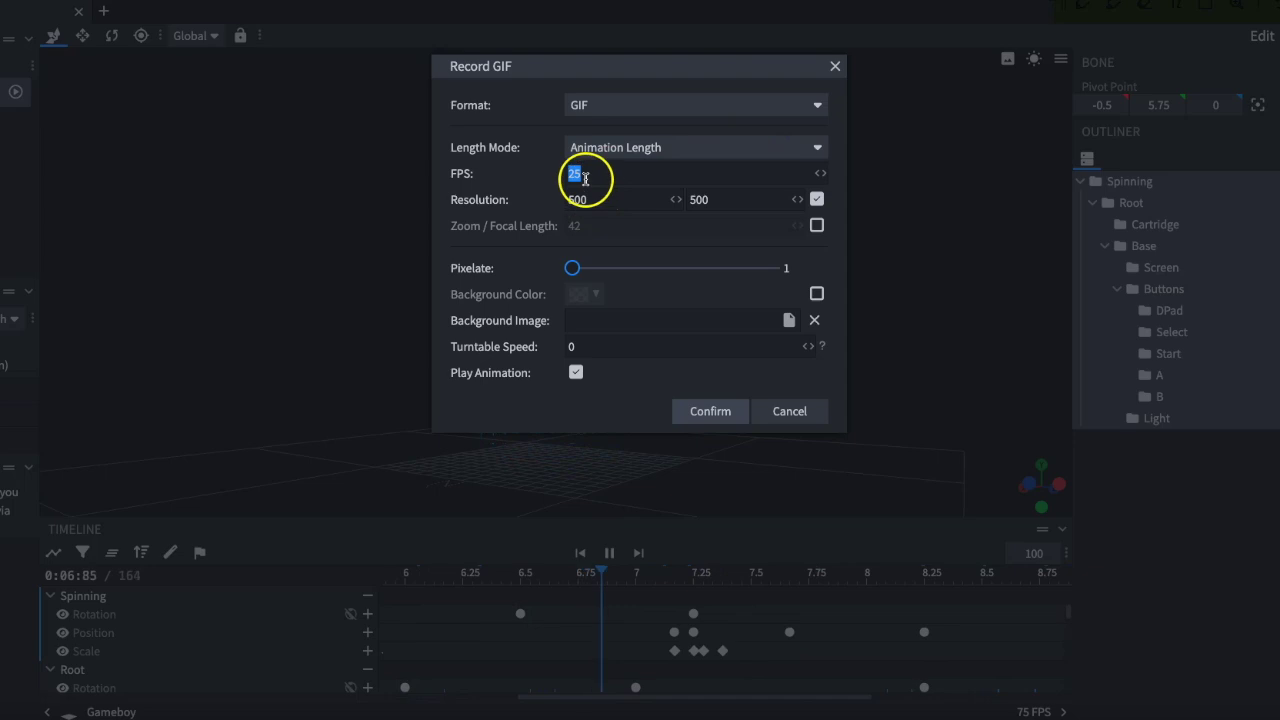
{"action": "left_click", "coordinate": [815, 203]}
{"action": "left_click", "coordinate": [815, 203]}
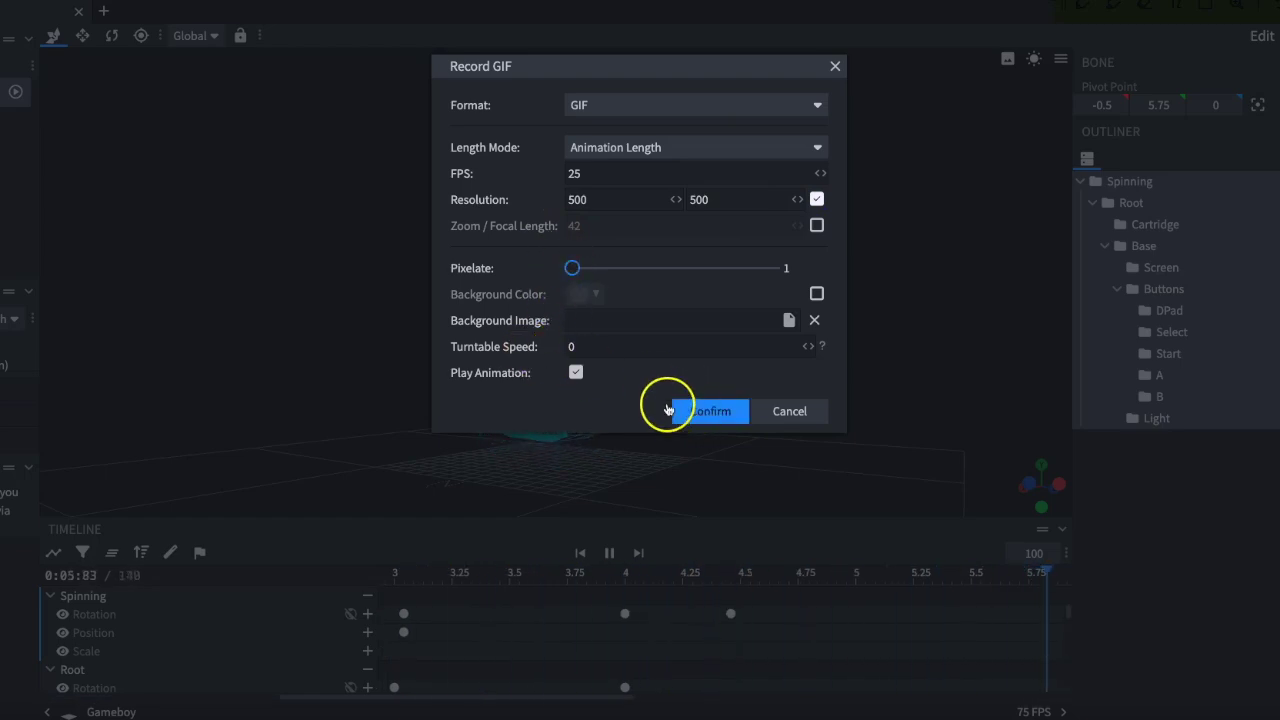
{"action": "left_click", "coordinate": [577, 372]}
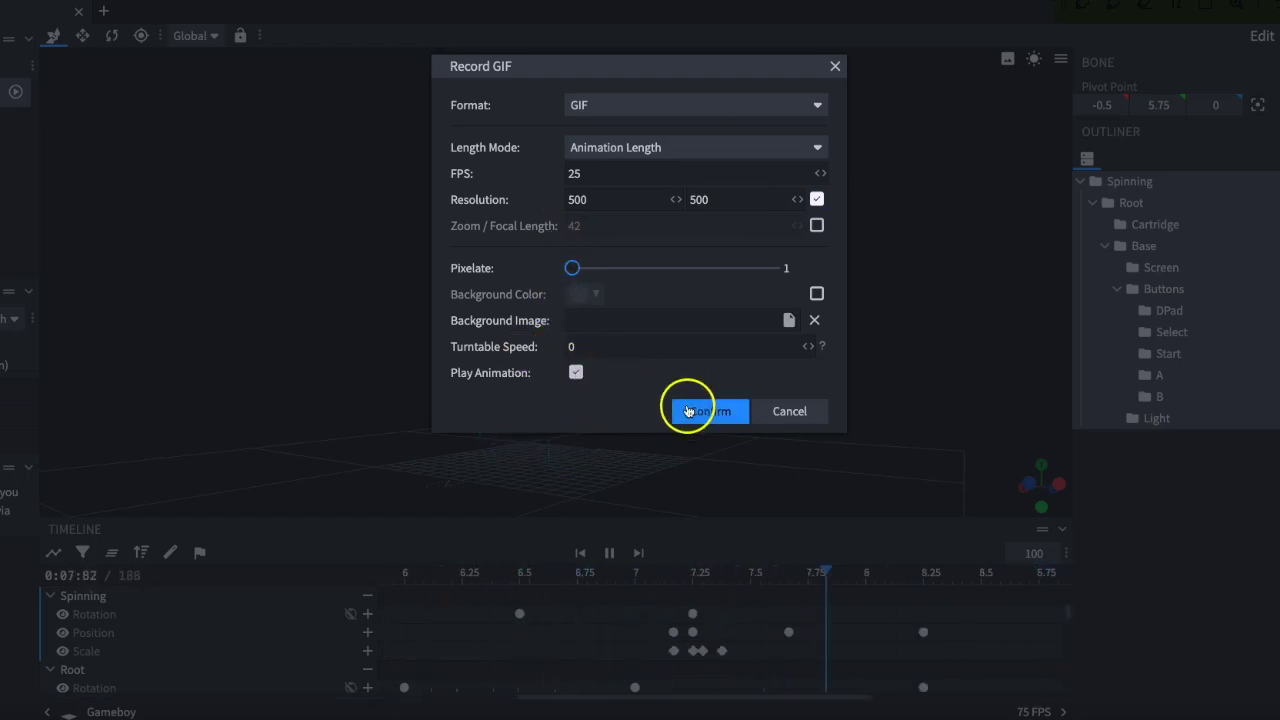
{"action": "left_click", "coordinate": [690, 411]}
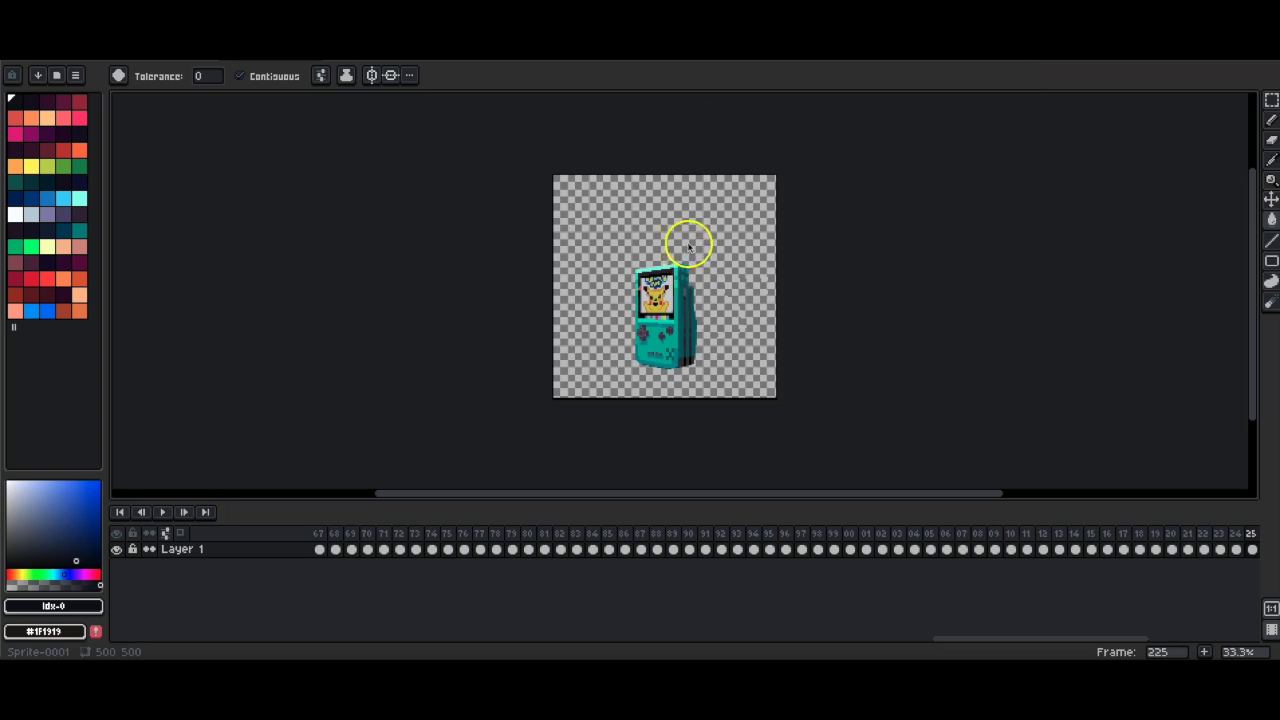
Step: In Aseprite, preview the exported Game Boy animation and set the duration of frames 1 to 225 to 40 milliseconds
{"action": "left_click", "coordinate": [163, 512]}
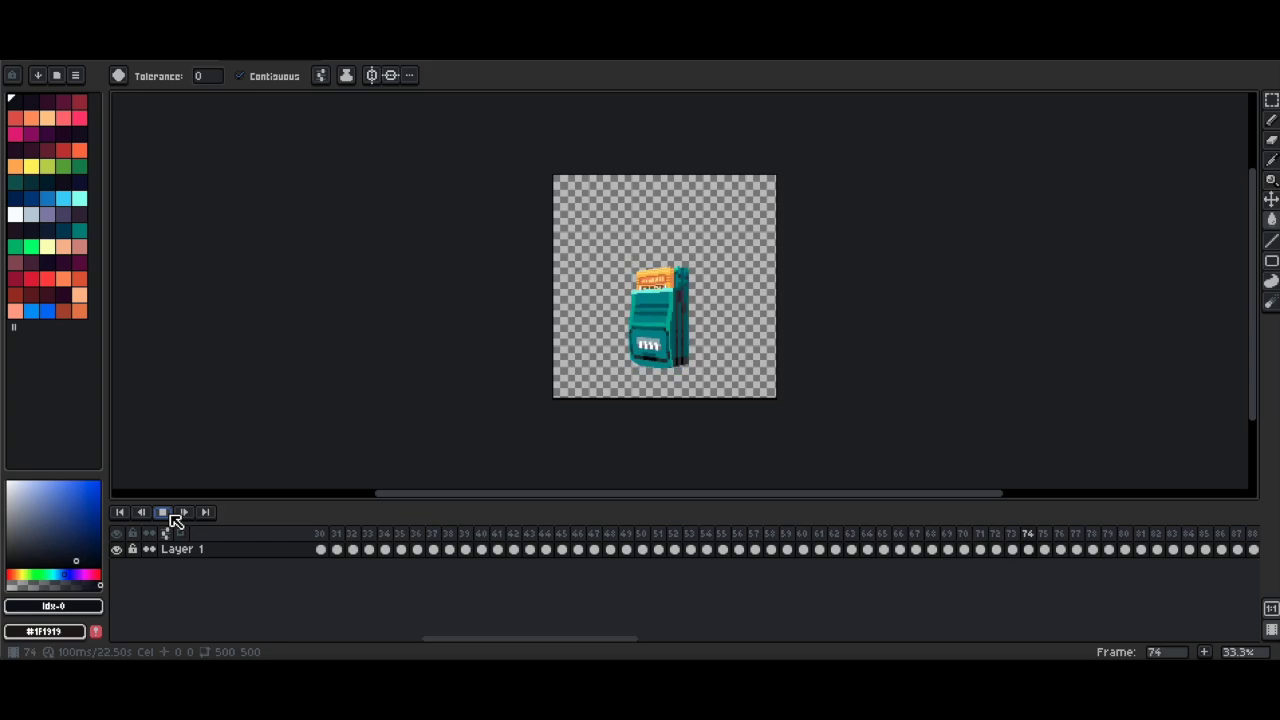
{"action": "left_click", "coordinate": [164, 513]}
{"action": "left_click_drag", "start_coordinate": [433, 641], "coordinate": [266, 638]}
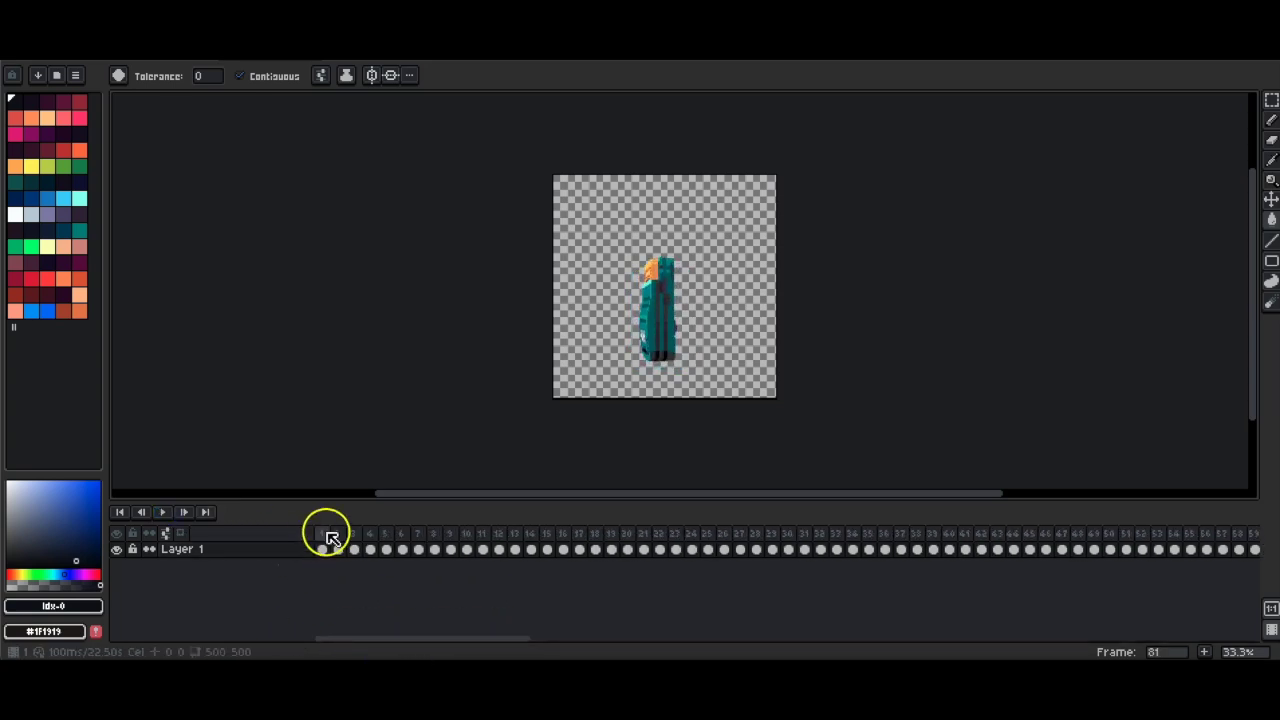
{"action": "left_click_drag", "start_coordinate": [328, 541], "coordinate": [1251, 535]}
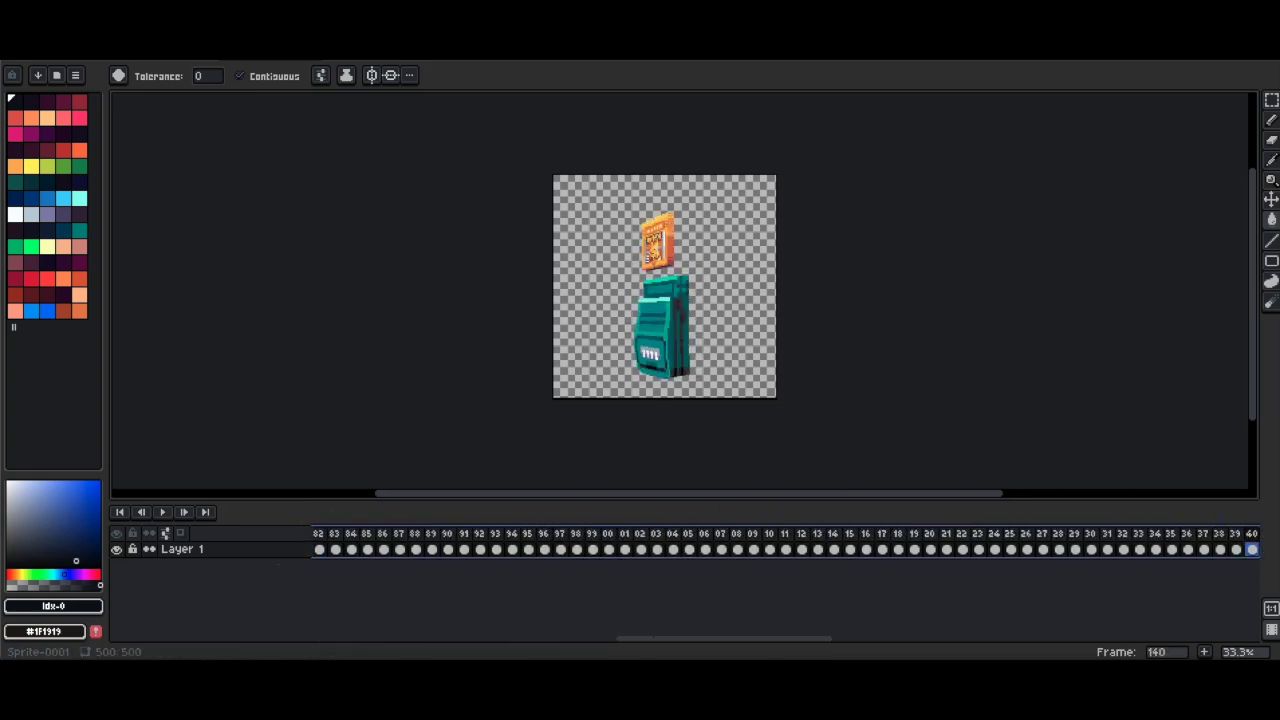
{"action": "right_click", "coordinate": [1049, 537]}
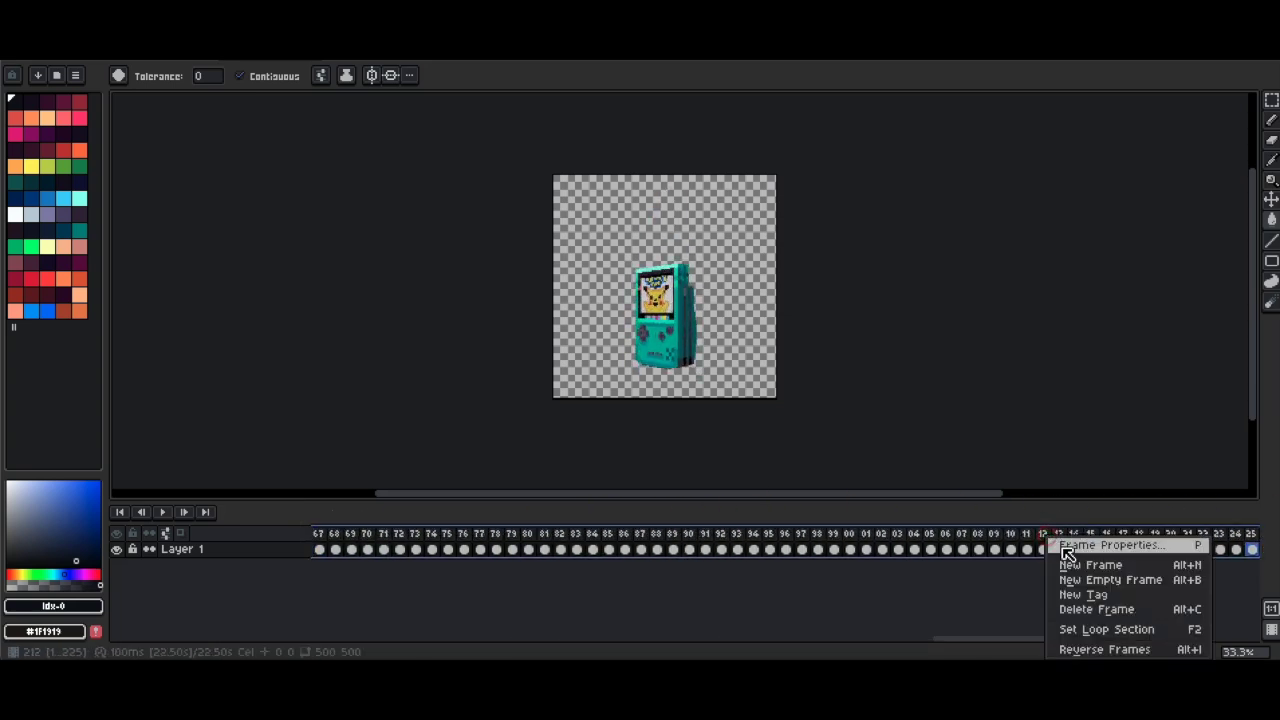
{"action": "left_click", "coordinate": [1068, 543]}
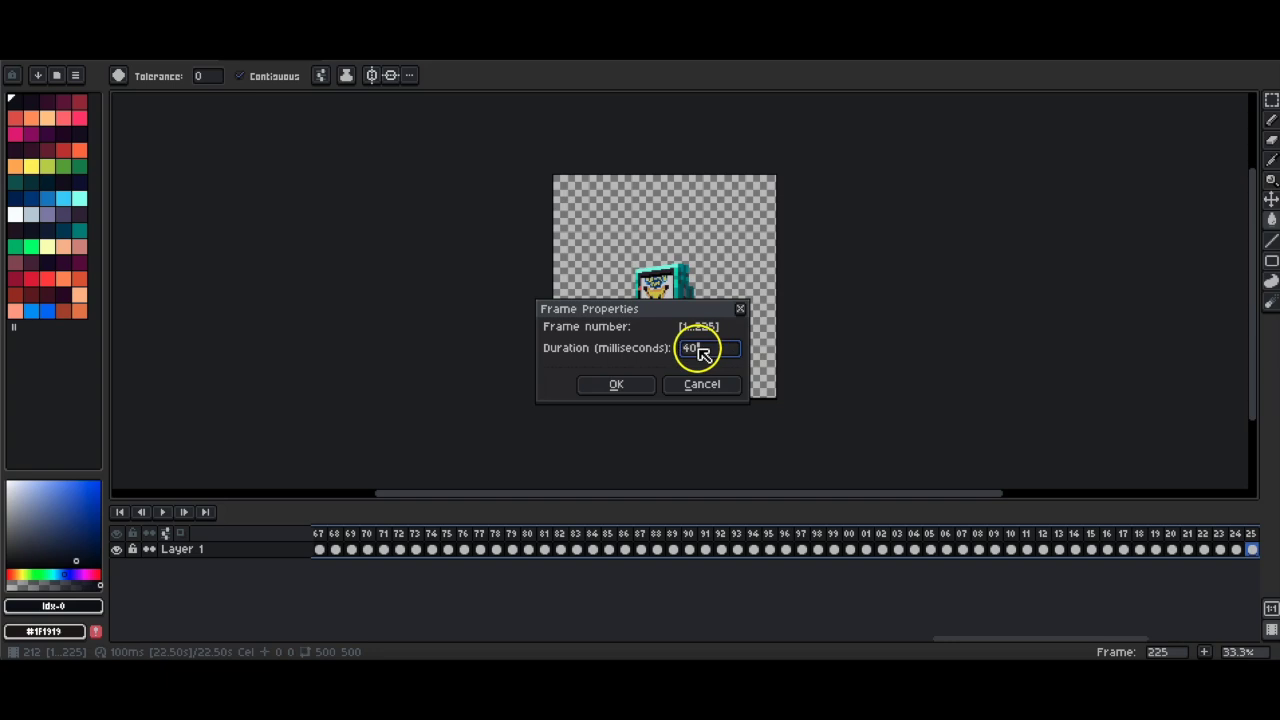
{"action": "left_click", "coordinate": [616, 384]}
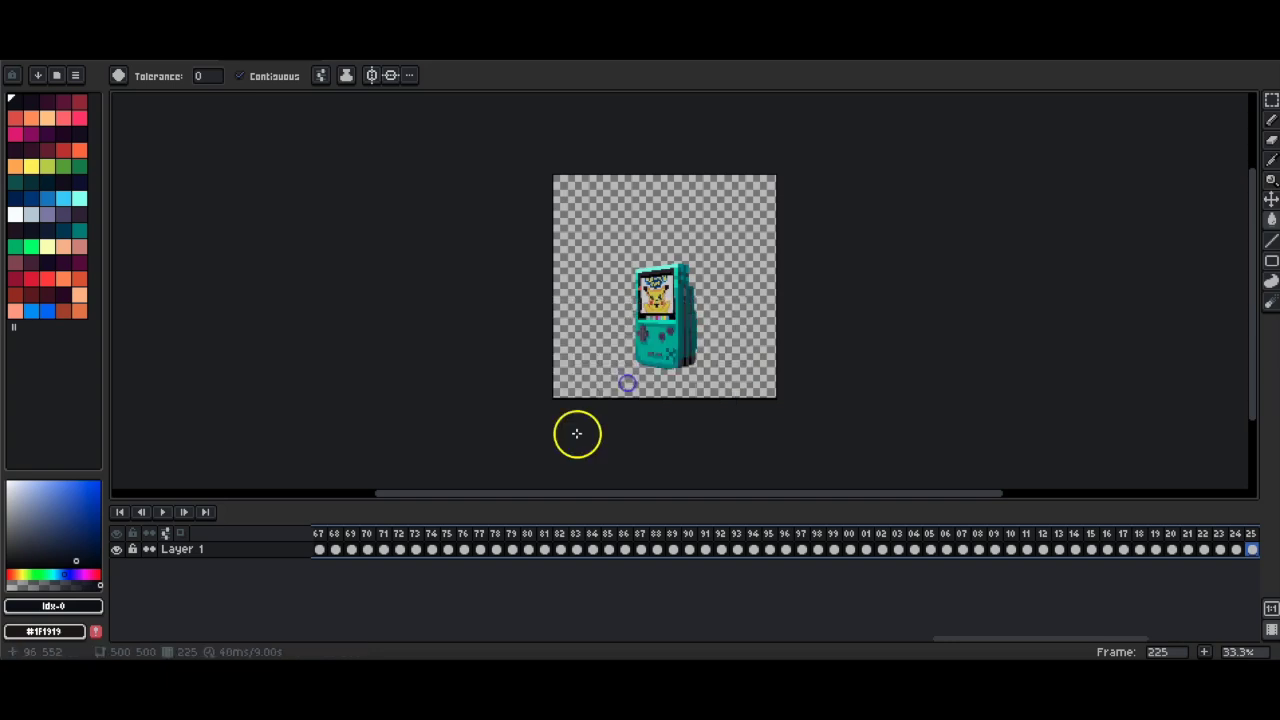
Step: Play the retimed sprite animation and show the separate preview window
{"action": "left_click", "coordinate": [163, 512]}
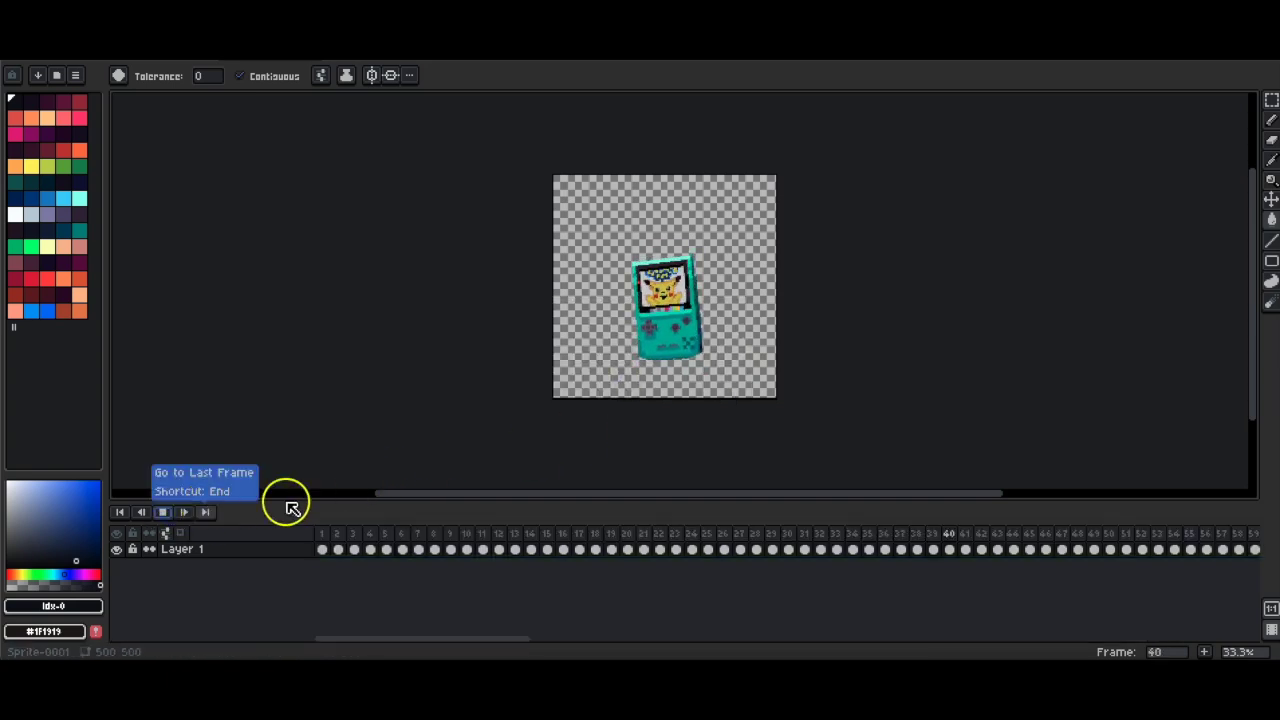
{"action": "scroll", "coordinate": [726, 321], "scroll_direction": "up", "scroll_amount": 1}
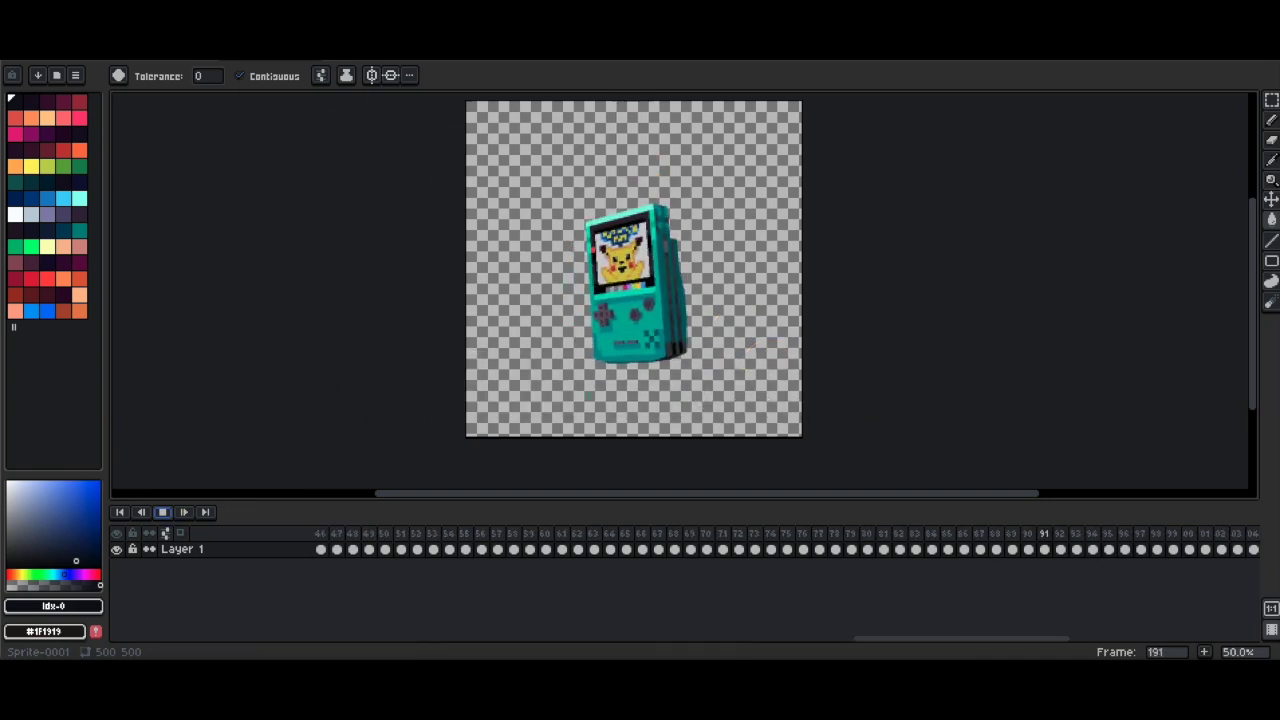
{"action": "left_click", "coordinate": [300, 55]}
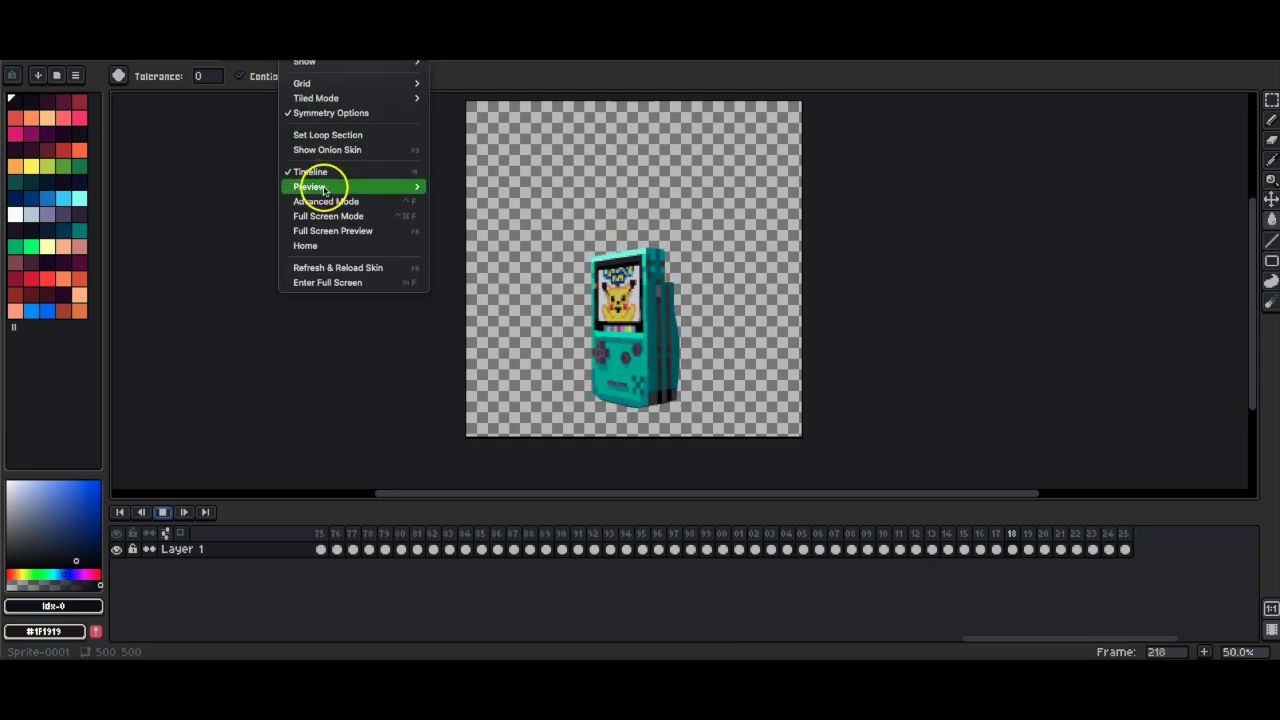
{"action": "mouse_move", "coordinate": [323, 187]}
{"action": "left_click", "coordinate": [454, 189]}
{"action": "left_click", "coordinate": [451, 187]}
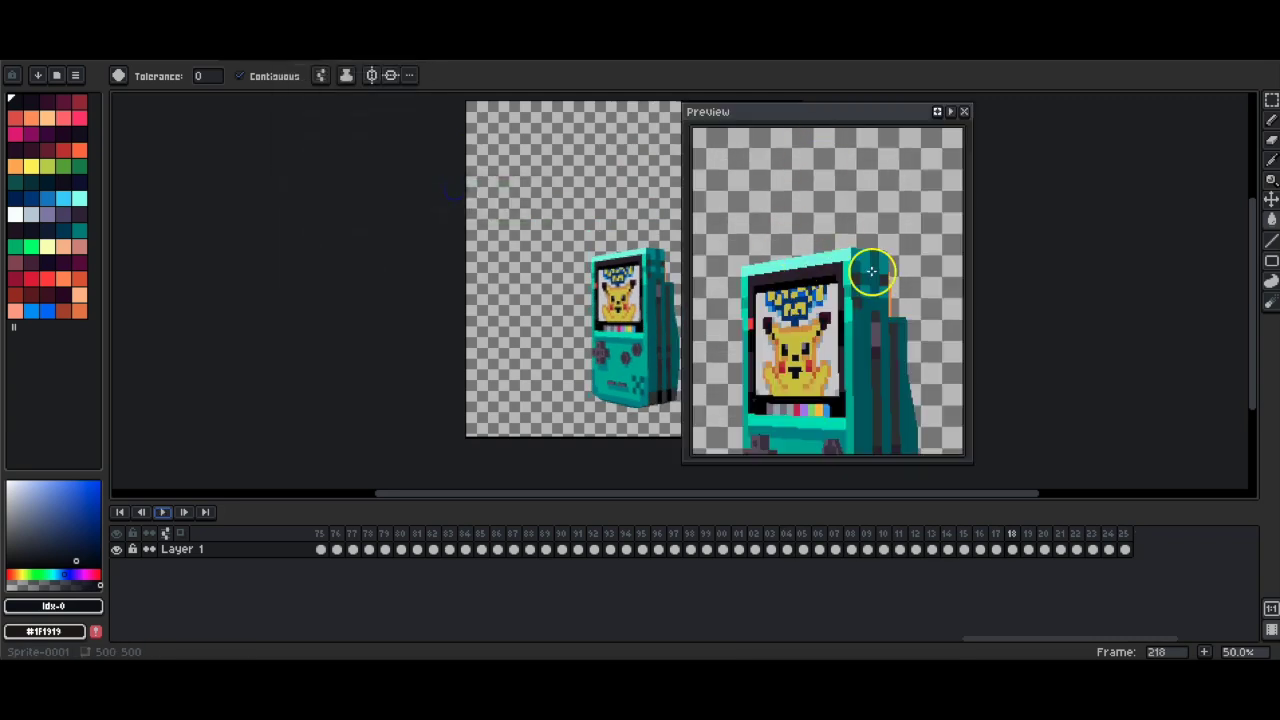
Step: Fill the background layer's first frame with solid blue and link its cels across all frames through 225
{"action": "scroll", "coordinate": [874, 283], "scroll_direction": "down", "scroll_amount": 3}
{"action": "scroll", "coordinate": [887, 283], "scroll_direction": "up", "scroll_amount": 1}
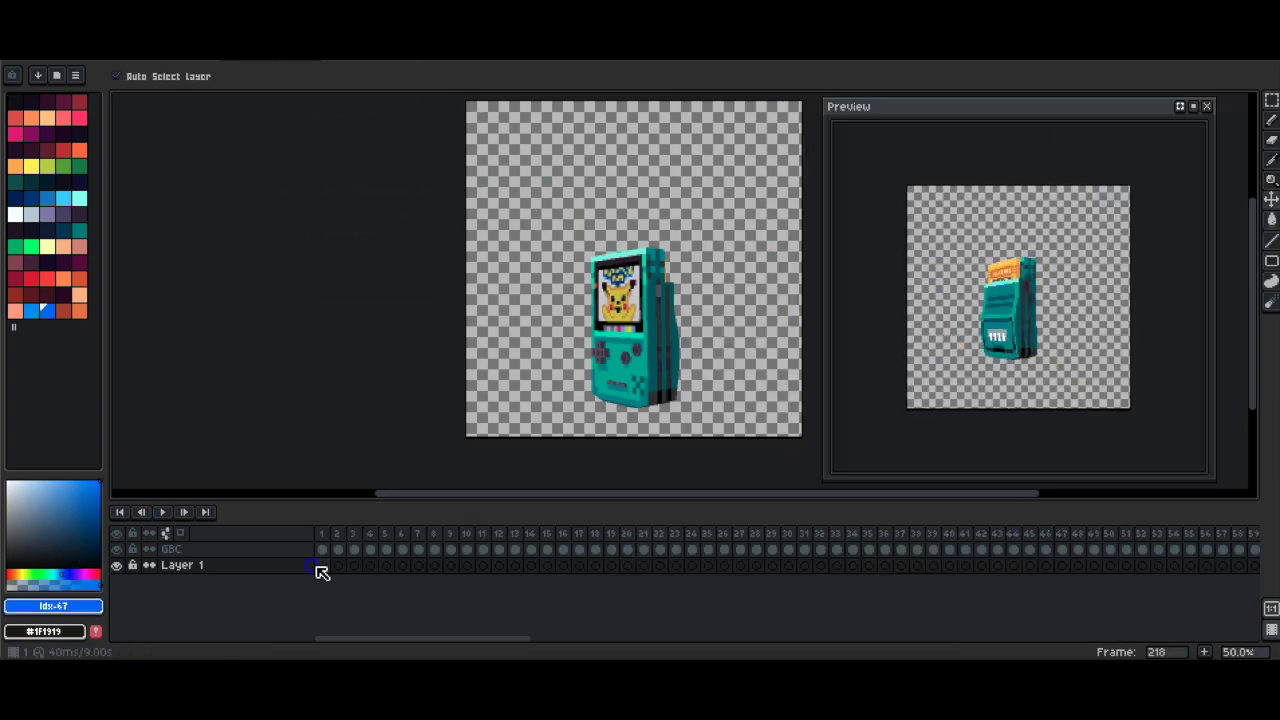
{"action": "left_click", "coordinate": [322, 565]}
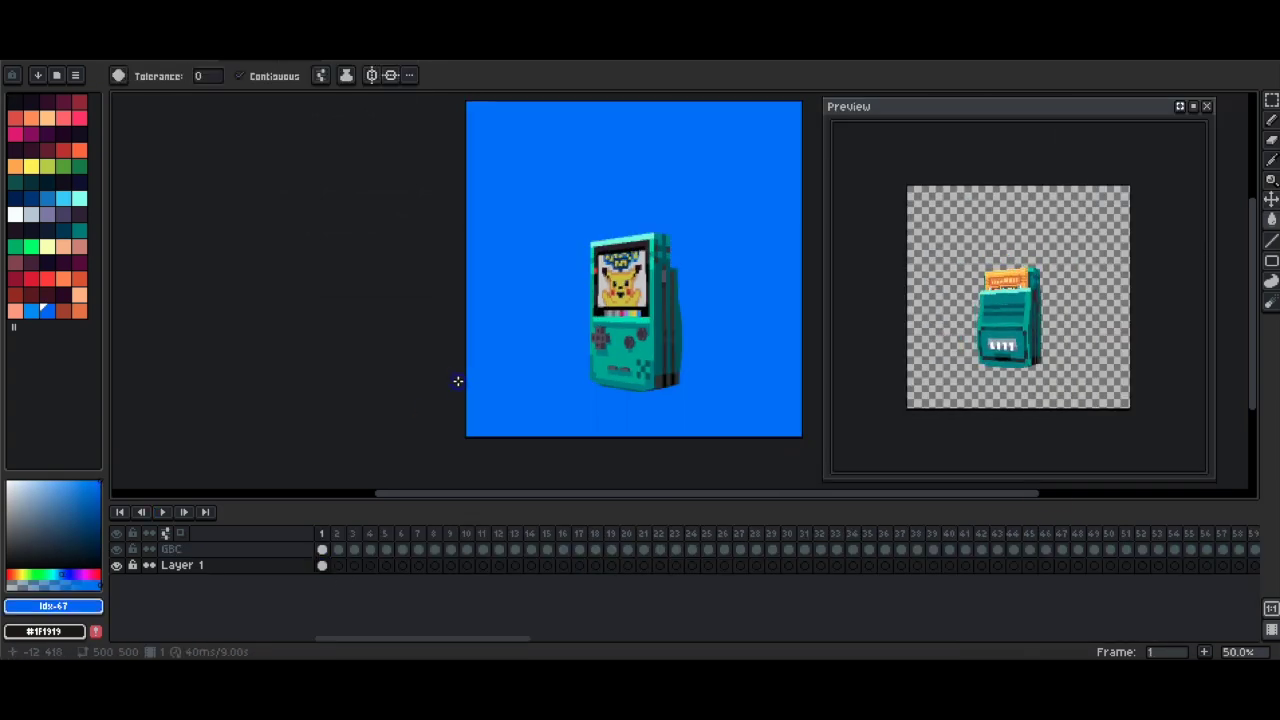
{"action": "left_click", "coordinate": [338, 565]}
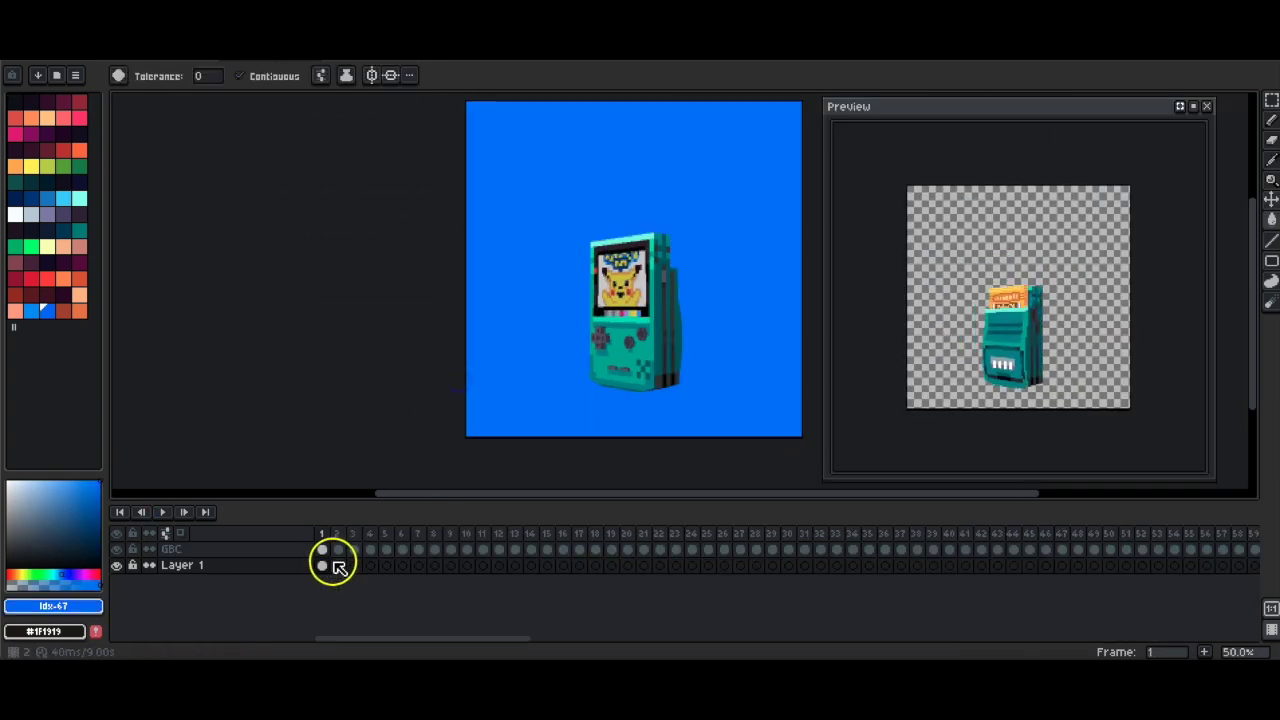
{"action": "left_click_drag", "start_coordinate": [340, 570], "coordinate": [1252, 565]}
{"action": "right_click", "coordinate": [1177, 569]}
{"action": "left_click", "coordinate": [1130, 610]}
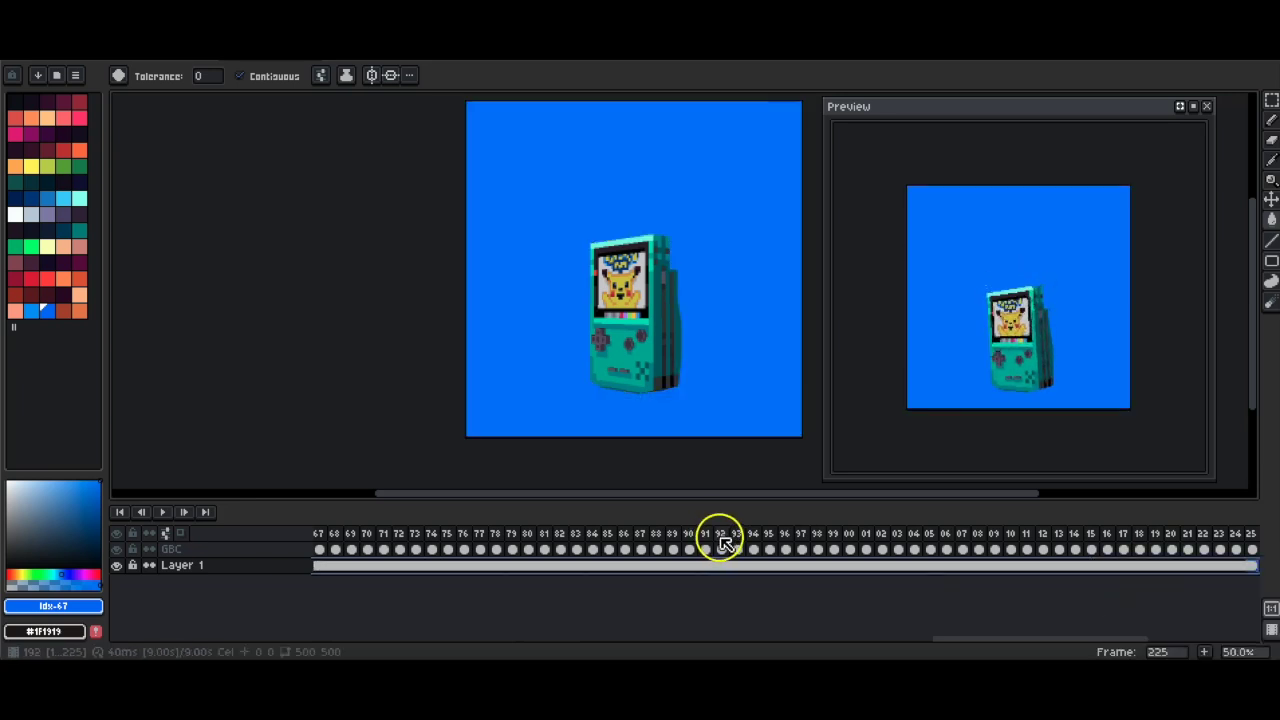
Step: Try lighter blue and near-black fills on the background layer, undoing each one
{"action": "left_click", "coordinate": [20, 310]}
{"action": "left_click", "coordinate": [32, 312]}
{"action": "left_click", "coordinate": [524, 177]}
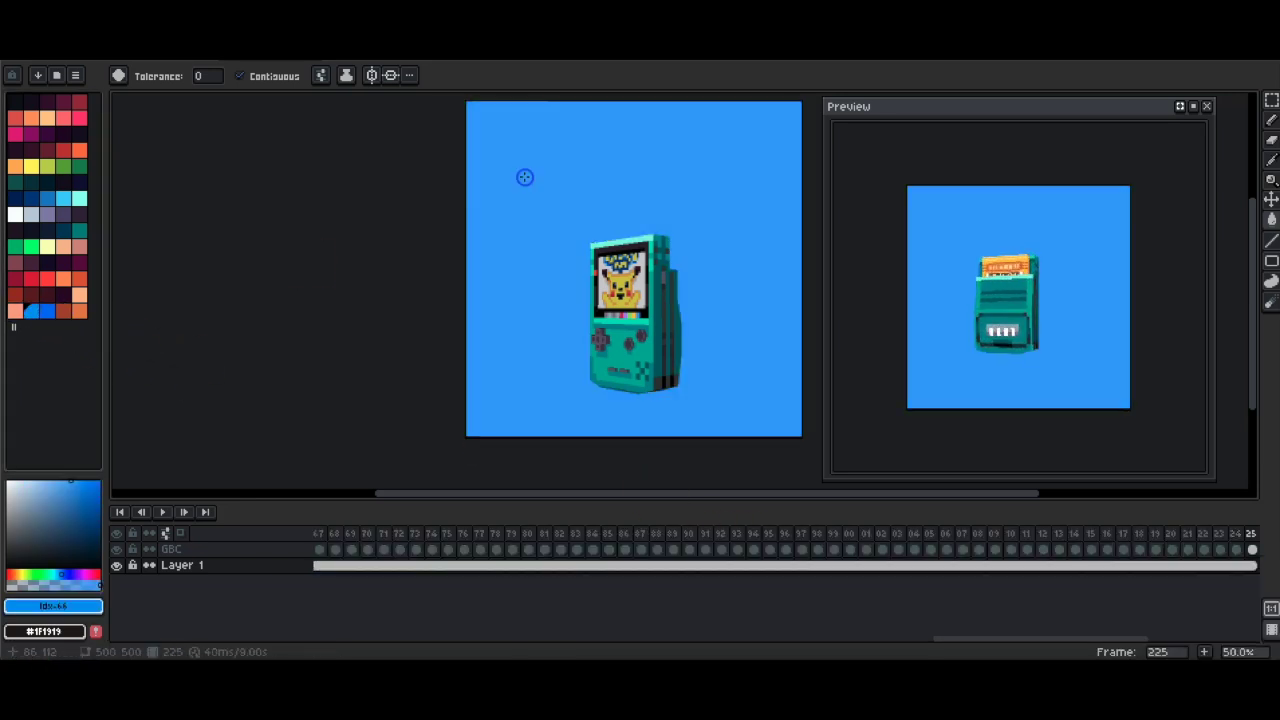
{"action": "key", "text": "ctrl+z"}
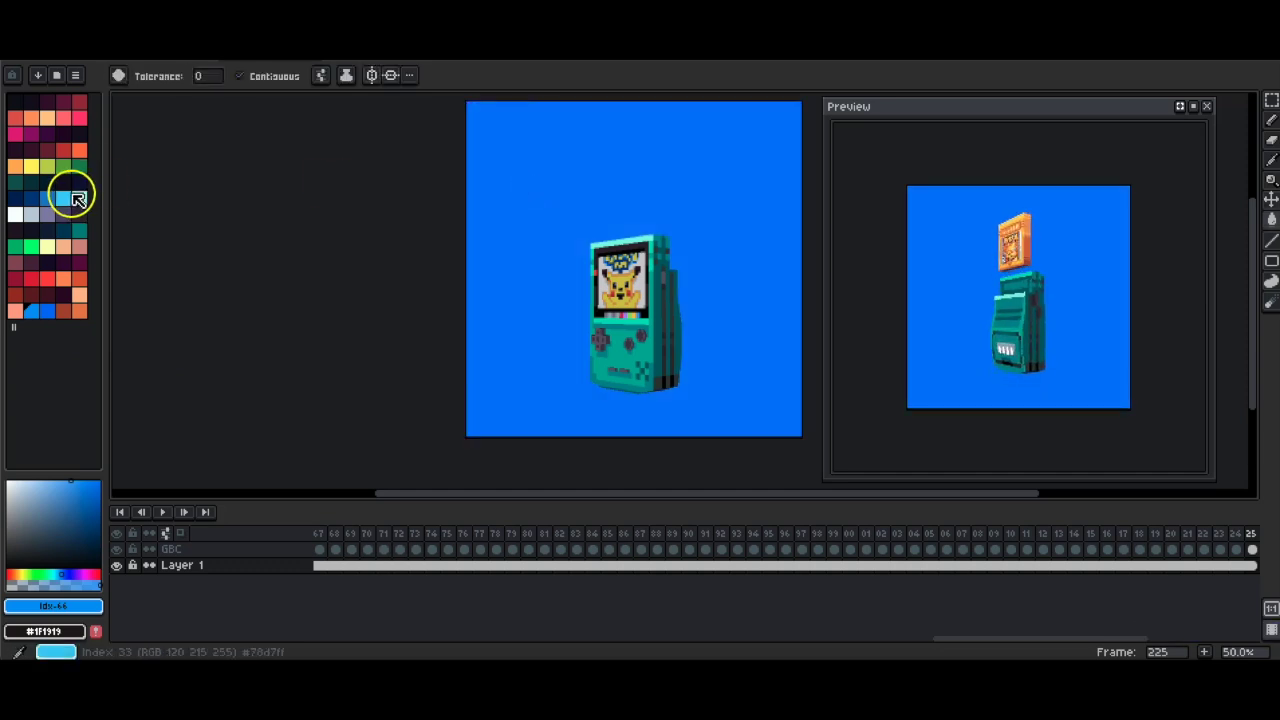
{"action": "left_click", "coordinate": [14, 101]}
{"action": "left_click", "coordinate": [503, 138]}
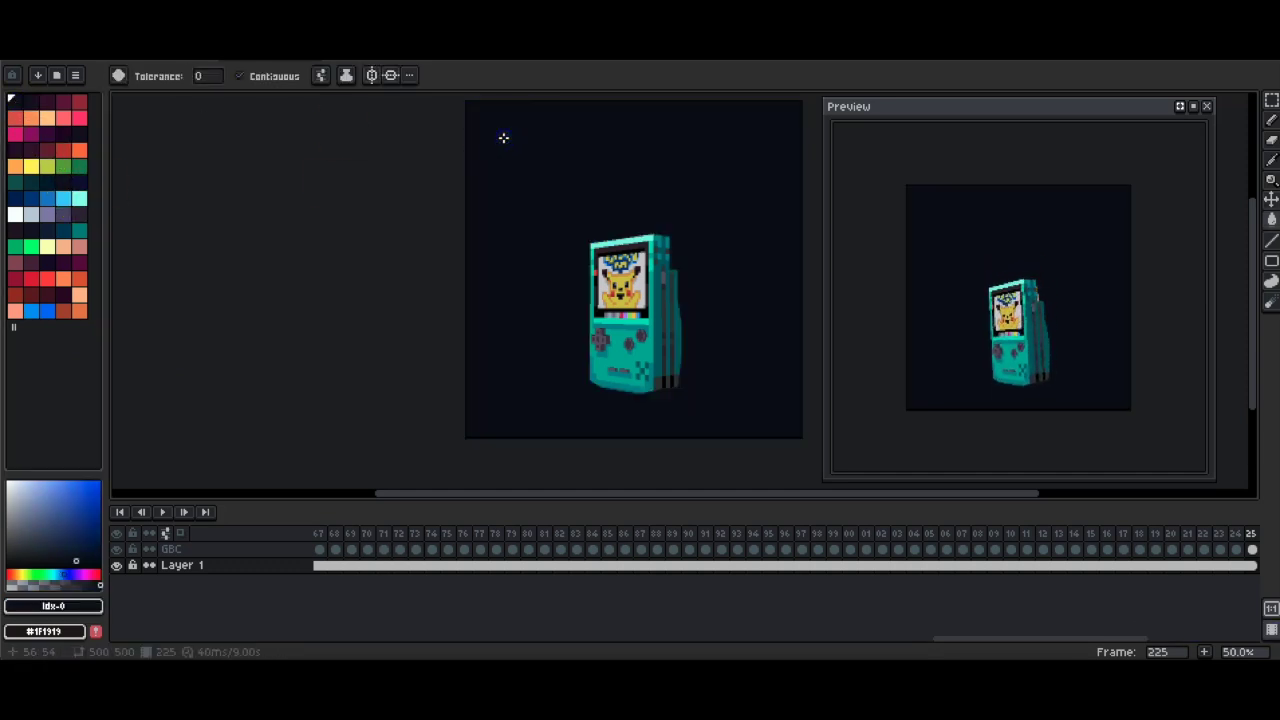
{"action": "key", "text": "ctrl+z"}
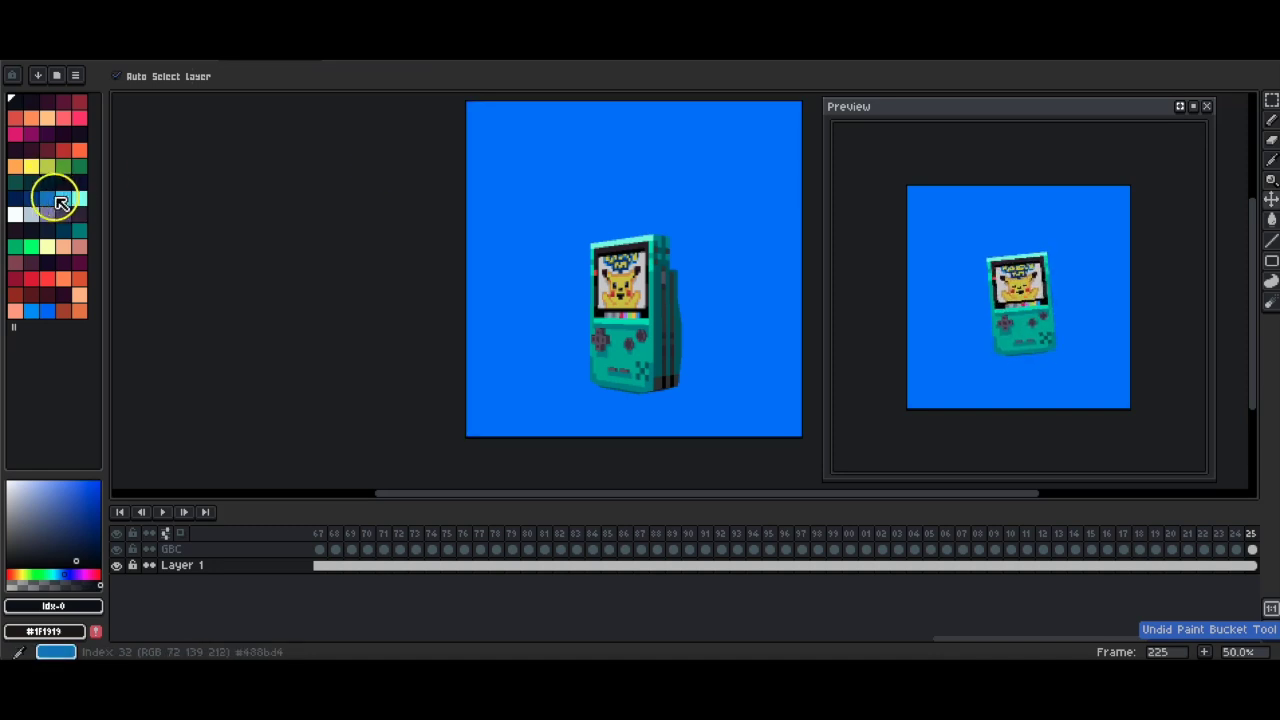
Step: Set the foreground colour to light blue index 33 and the background colour to the medium blue index 66
{"action": "right_click", "coordinate": [32, 311]}
{"action": "left_click", "coordinate": [46, 311]}
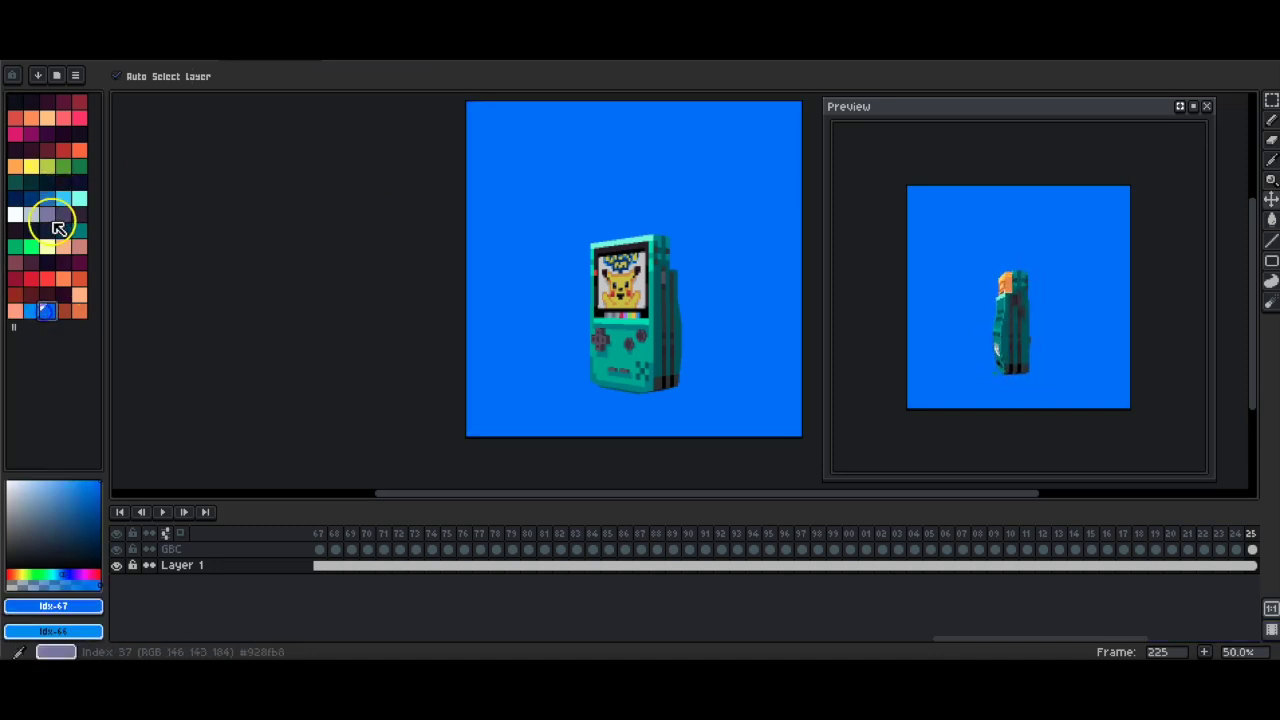
{"action": "left_click", "coordinate": [64, 198]}
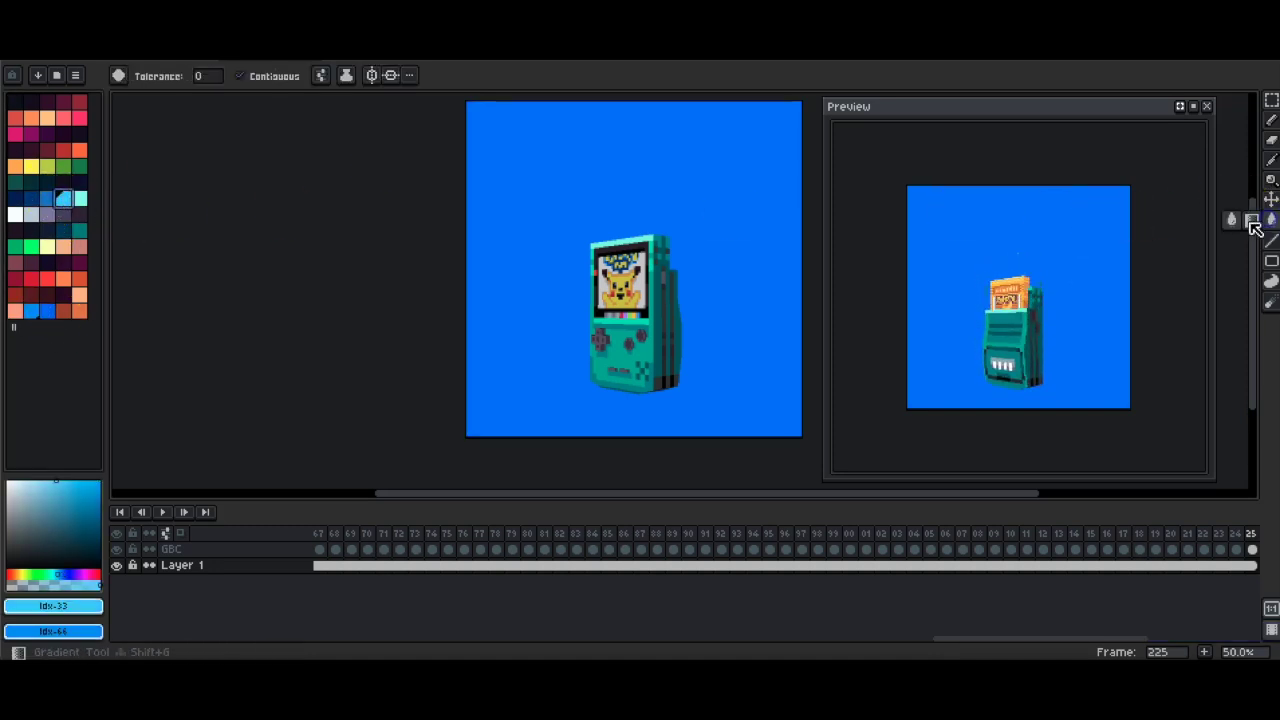
Step: Try a vertical linear gradient across the blue background without dithering, then undo it
{"action": "left_click", "coordinate": [1252, 221]}
{"action": "left_click_drag", "start_coordinate": [711, 163], "coordinate": [692, 340]}
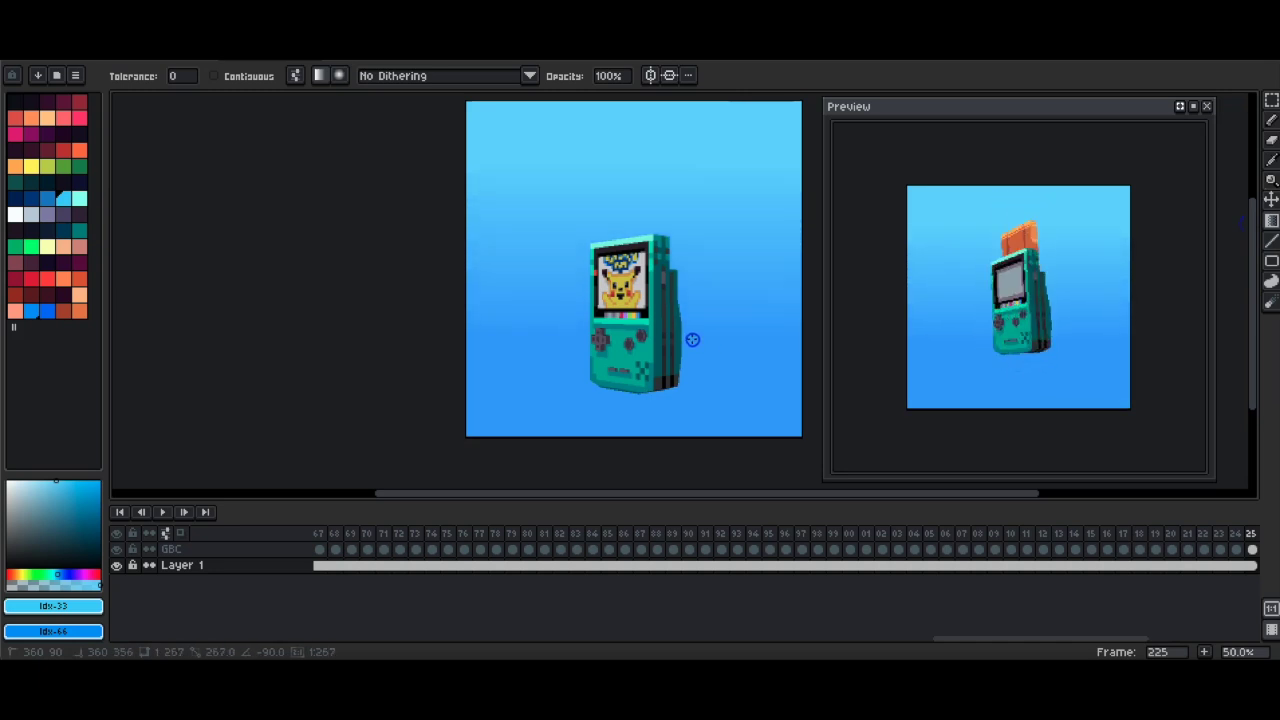
{"action": "key", "text": "ctrl+z"}
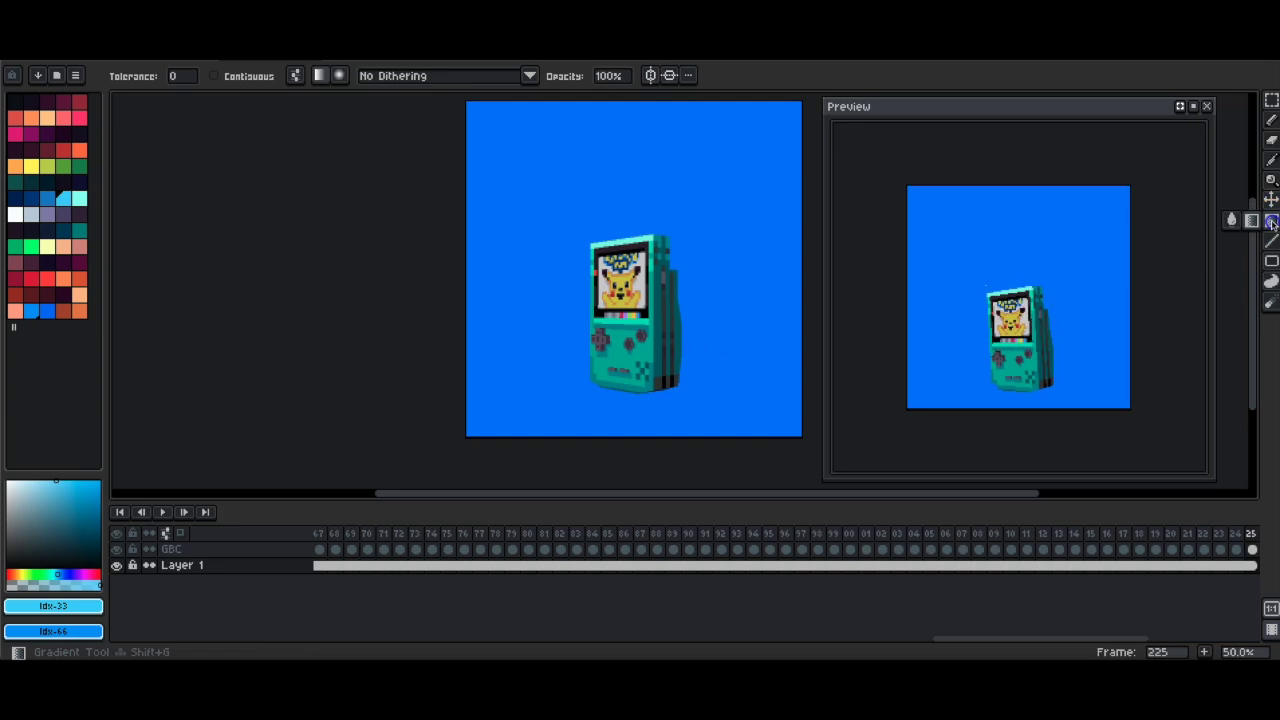
Step: Fill the background with a radial gradient from light blue index 33 at the centre to the deeper blue index 67 at the edges
{"action": "left_click", "coordinate": [1251, 220]}
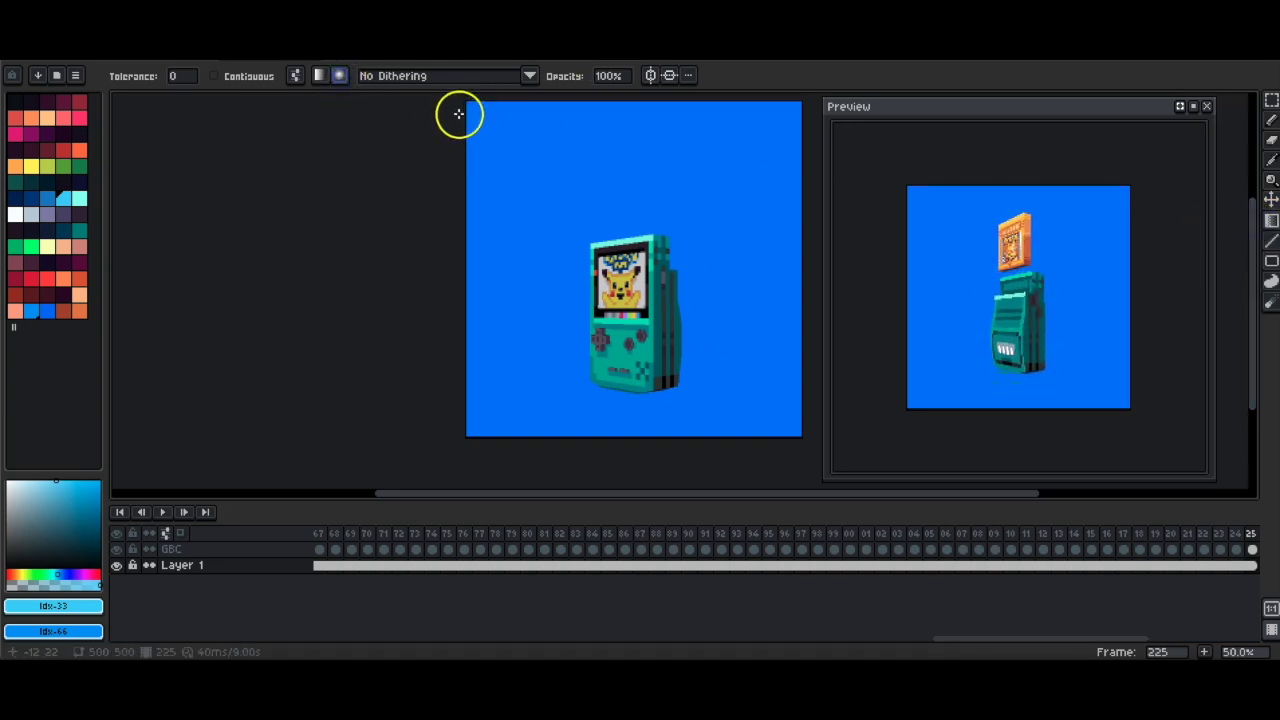
{"action": "left_click_drag", "start_coordinate": [466, 106], "coordinate": [804, 433]}
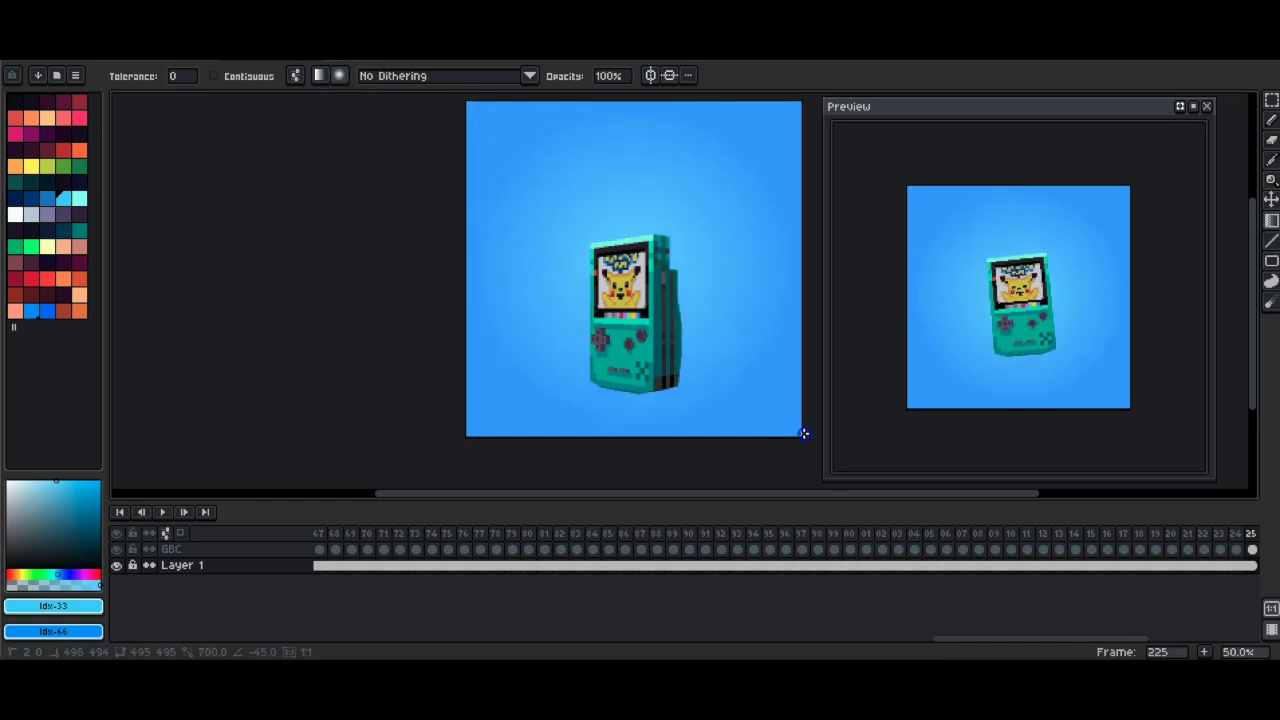
{"action": "key", "text": "ctrl+z"}
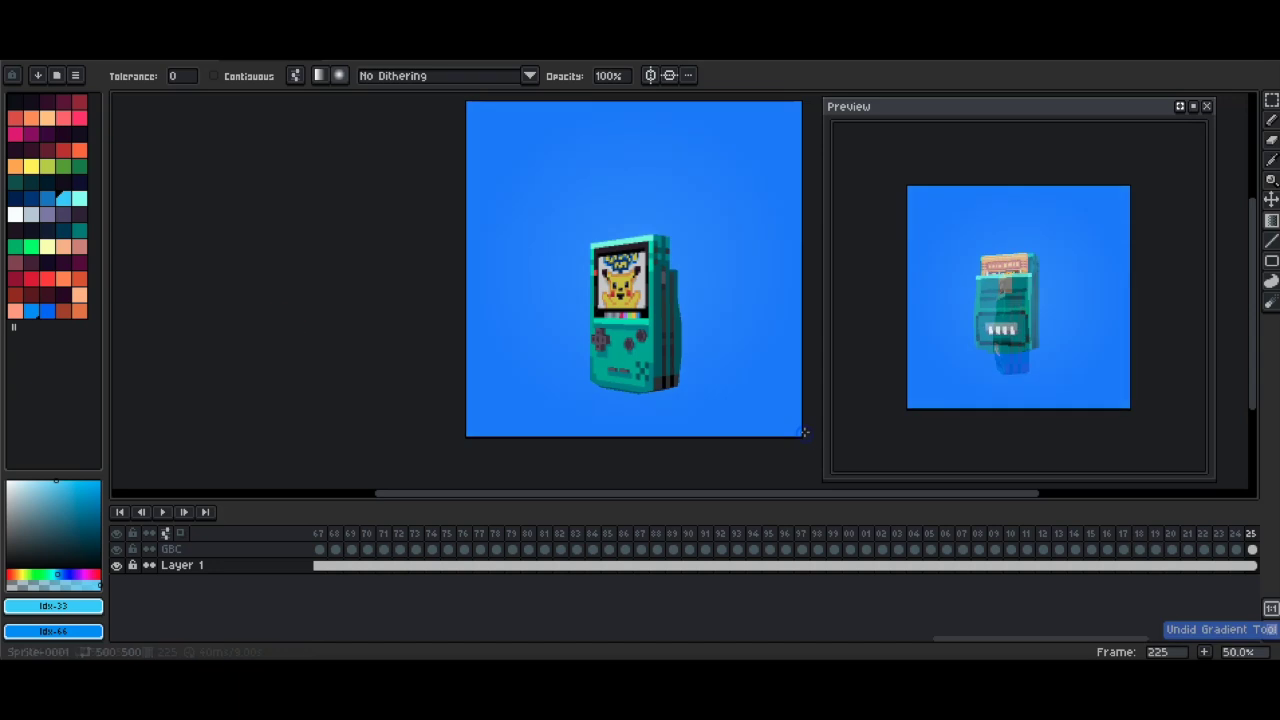
{"action": "right_click", "coordinate": [47, 311]}
{"action": "left_click_drag", "start_coordinate": [466, 104], "coordinate": [831, 450], "text": "shift"}
Step: Duplicate the GBC layer and name the two layers GBC Main and GBC Shadow
{"action": "left_click_drag", "start_coordinate": [956, 638], "coordinate": [280, 633]}
{"action": "right_click", "coordinate": [305, 550]}
{"action": "left_click", "coordinate": [337, 608]}
{"action": "double_click", "coordinate": [200, 549]}
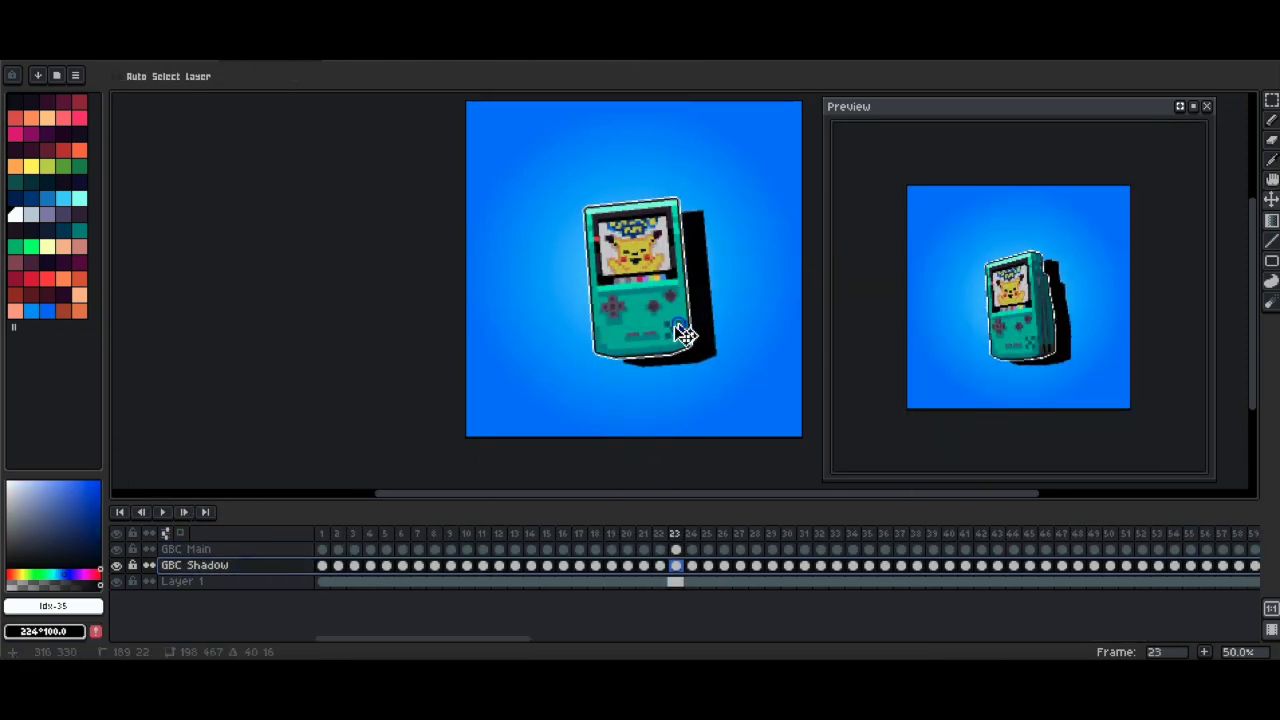
Step: Move the Game Boy and its offset shadow closer to the canvas centre and pick a blue drawing colour
{"action": "left_click_drag", "start_coordinate": [684, 334], "coordinate": [694, 258]}
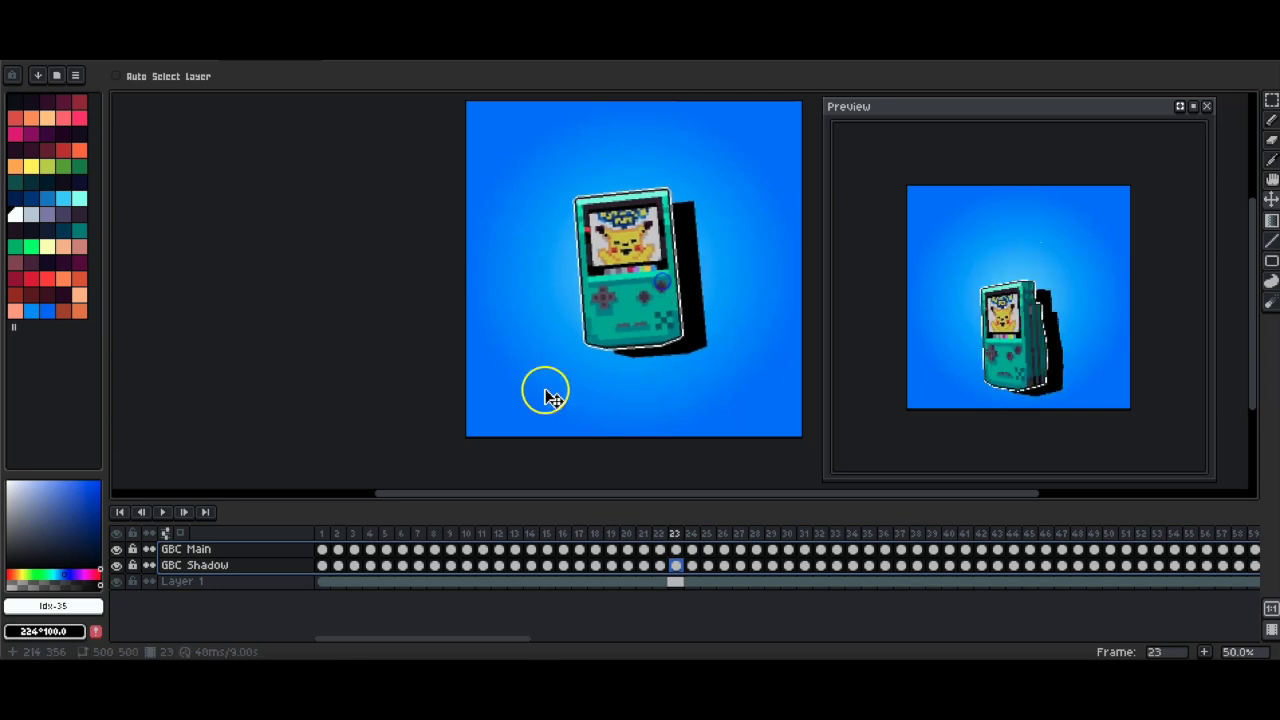
{"action": "left_click", "coordinate": [54, 486]}
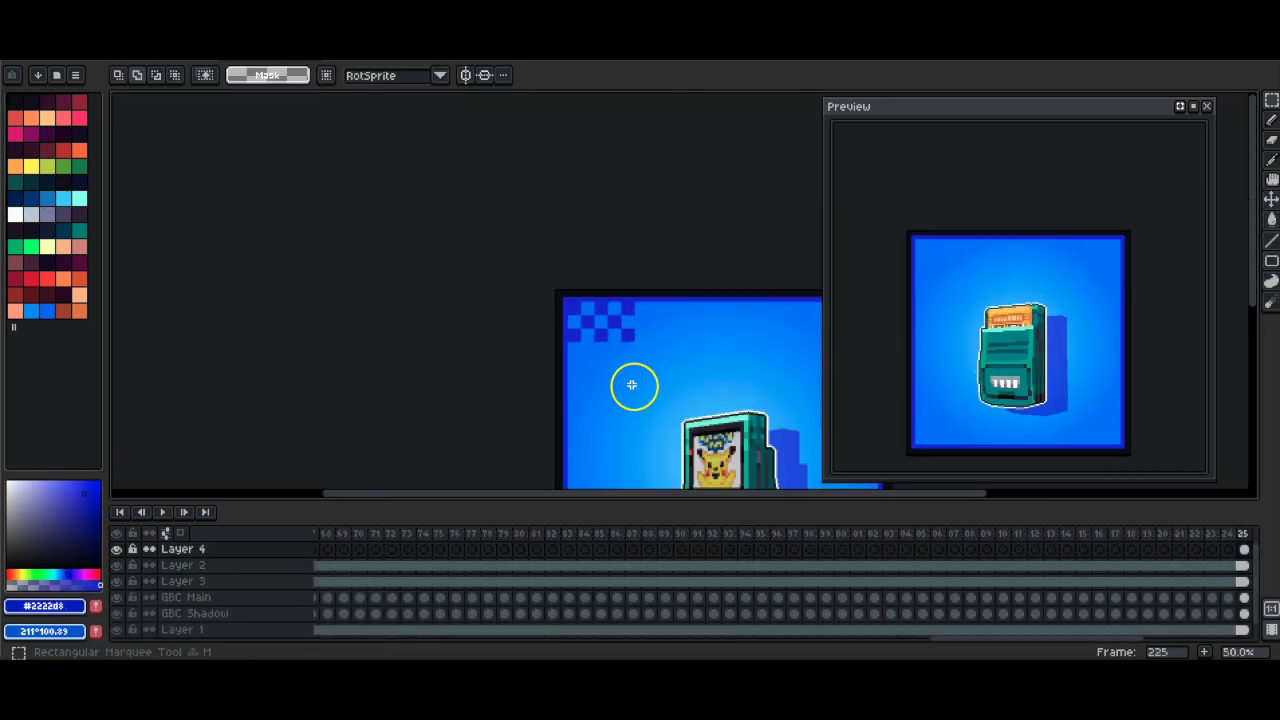
Step: Extend the checkerboard pattern on Layer 4 by pasting a copy of the tiles and aligning it with the existing ones
{"action": "middle_click_drag", "start_coordinate": [632, 385], "coordinate": [569, 339]}
{"action": "mouse_move", "coordinate": [591, 309]}
{"action": "left_mouse_down"}
{"action": "mouse_move", "coordinate": [503, 251]}
{"action": "mouse_move", "coordinate": [532, 303]}
{"action": "mouse_move", "coordinate": [591, 289]}
{"action": "left_mouse_up"}
{"action": "scroll", "coordinate": [574, 300], "scroll_direction": "up", "scroll_amount": 2}
{"action": "key", "text": "ctrl+v"}
{"action": "scroll", "coordinate": [514, 254], "scroll_direction": "up", "scroll_amount": 1}
{"action": "left_click_drag", "start_coordinate": [514, 254], "coordinate": [512, 291]}
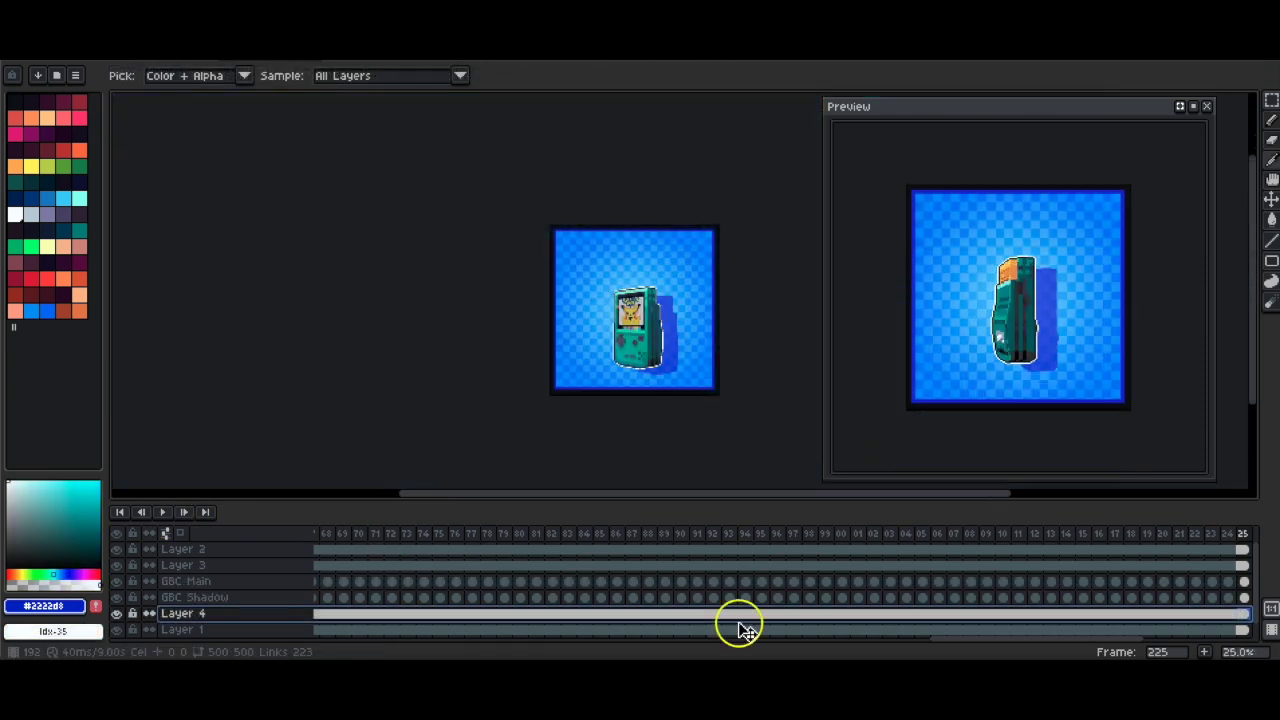
Step: Return to the start of the timeline and select frame 1
{"action": "left_click_drag", "start_coordinate": [737, 630], "coordinate": [335, 537]}
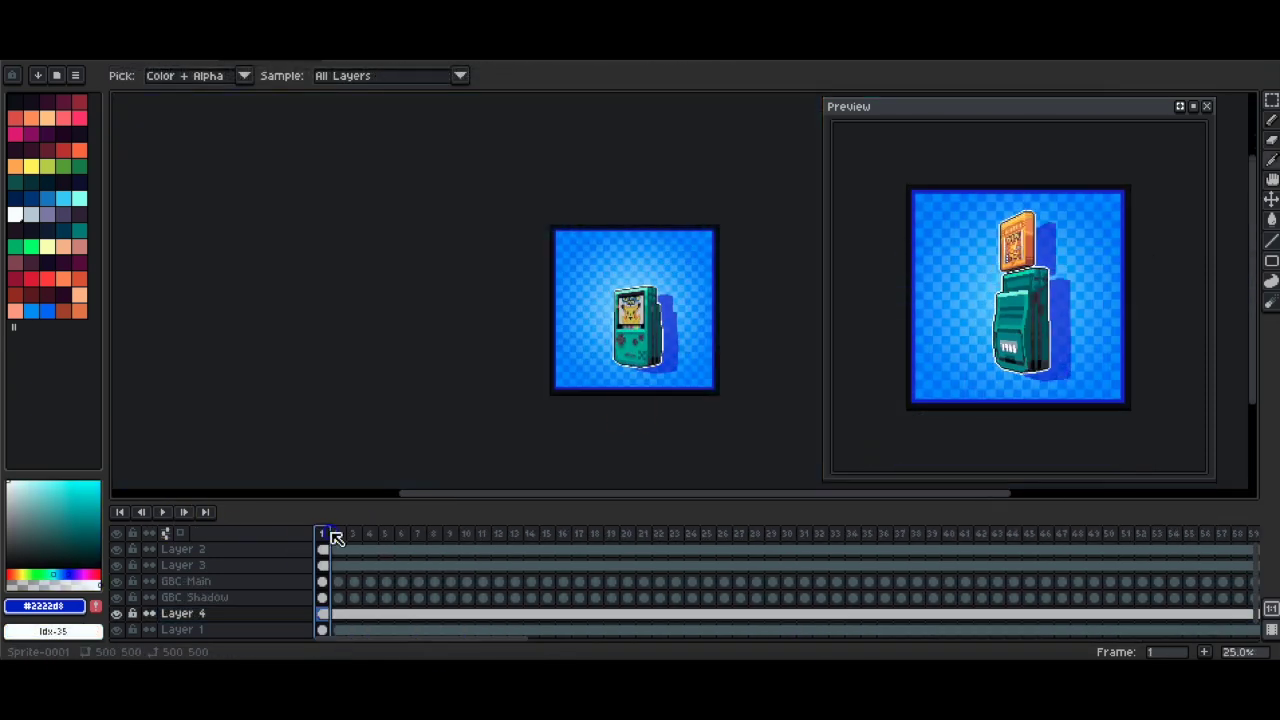